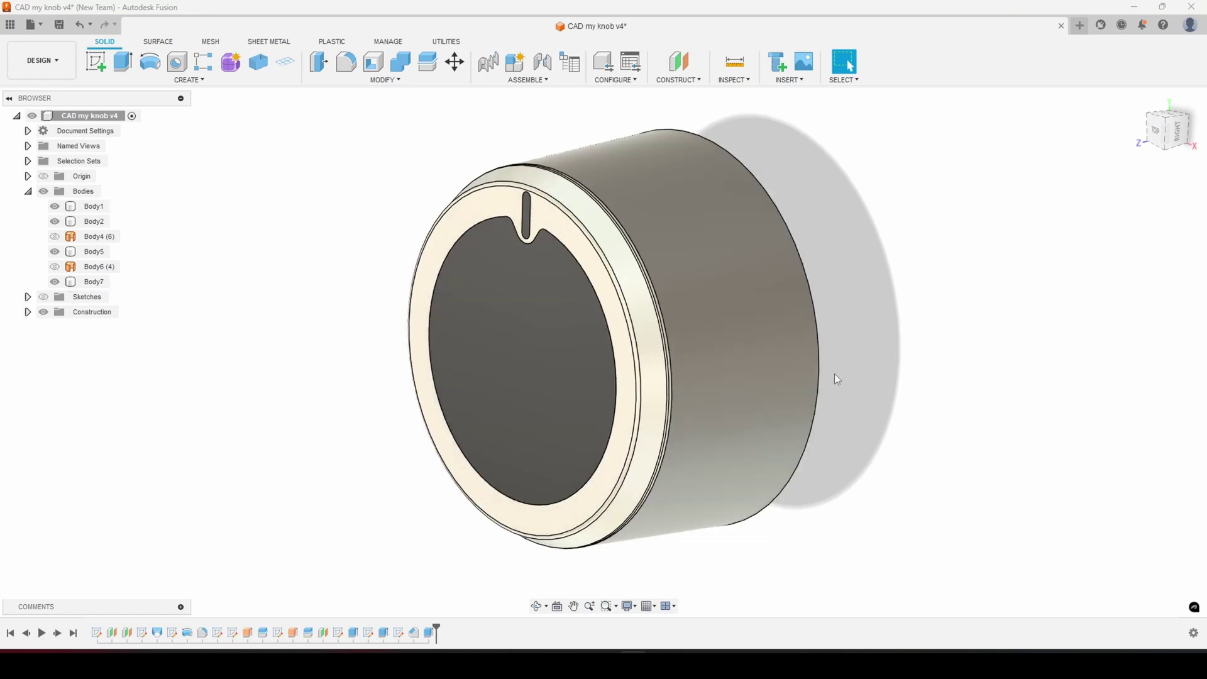
- Inspect the existing knob from several angles, then start a new blank design with a sketch
shift+middle_drag(834, 377, 767, 370)
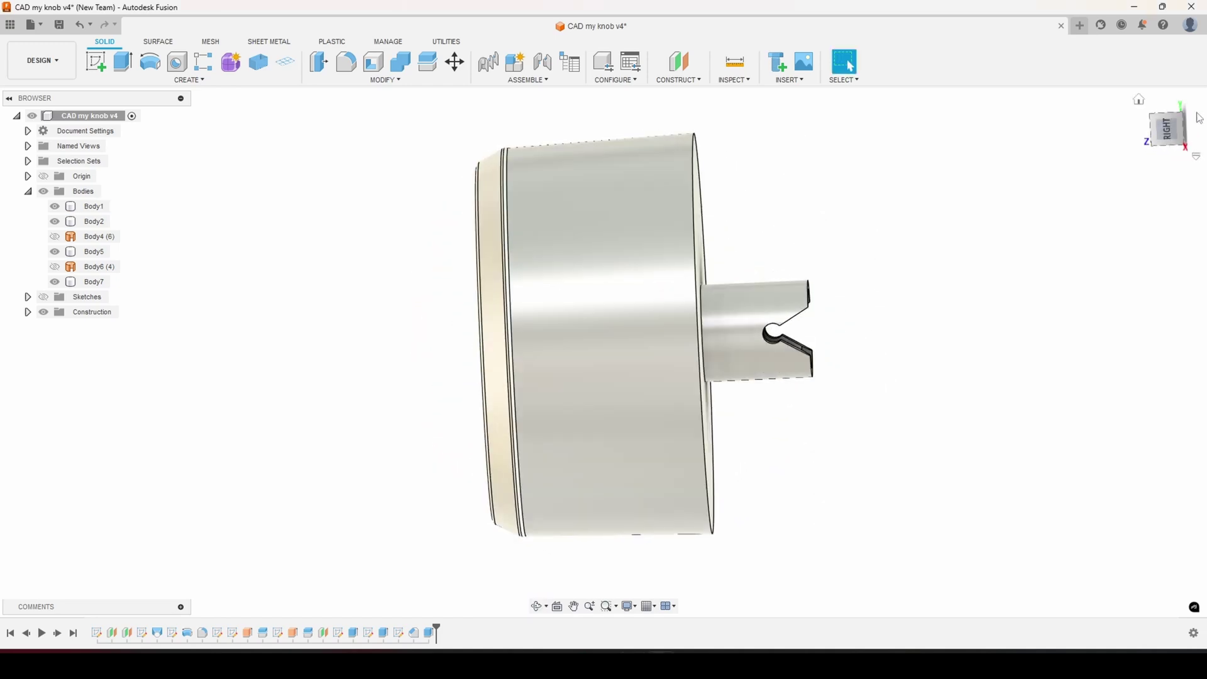
click(1169, 130)
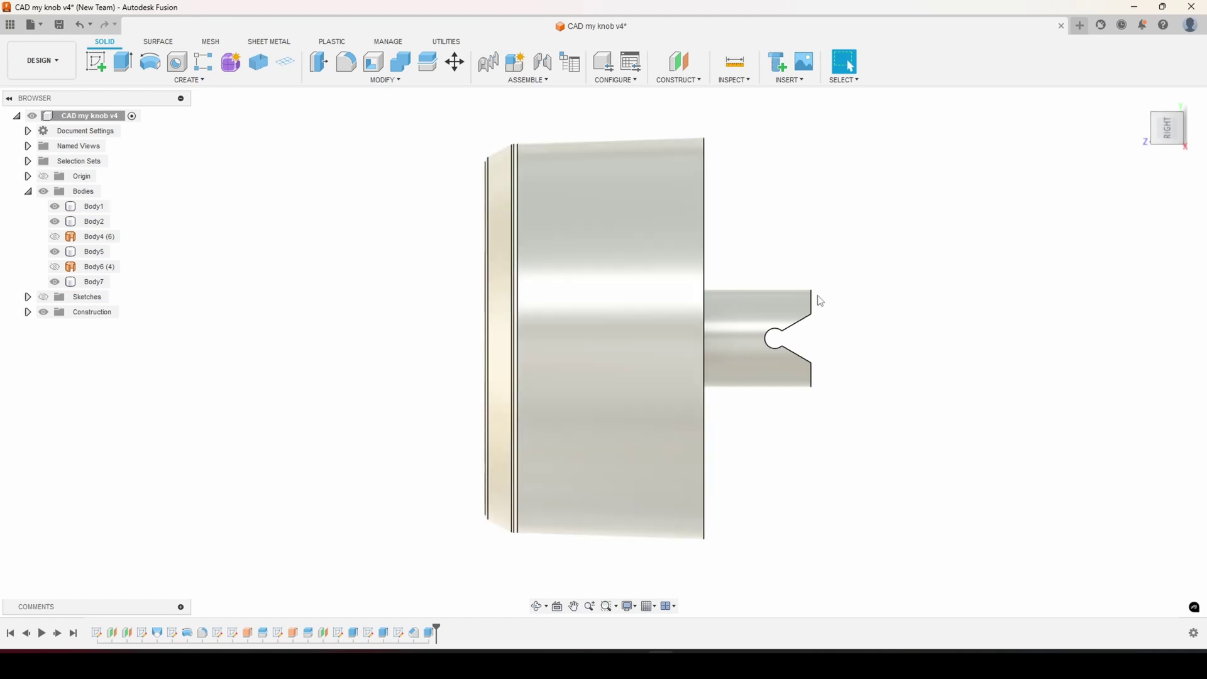
shift+middle_drag(833, 307, 786, 329)
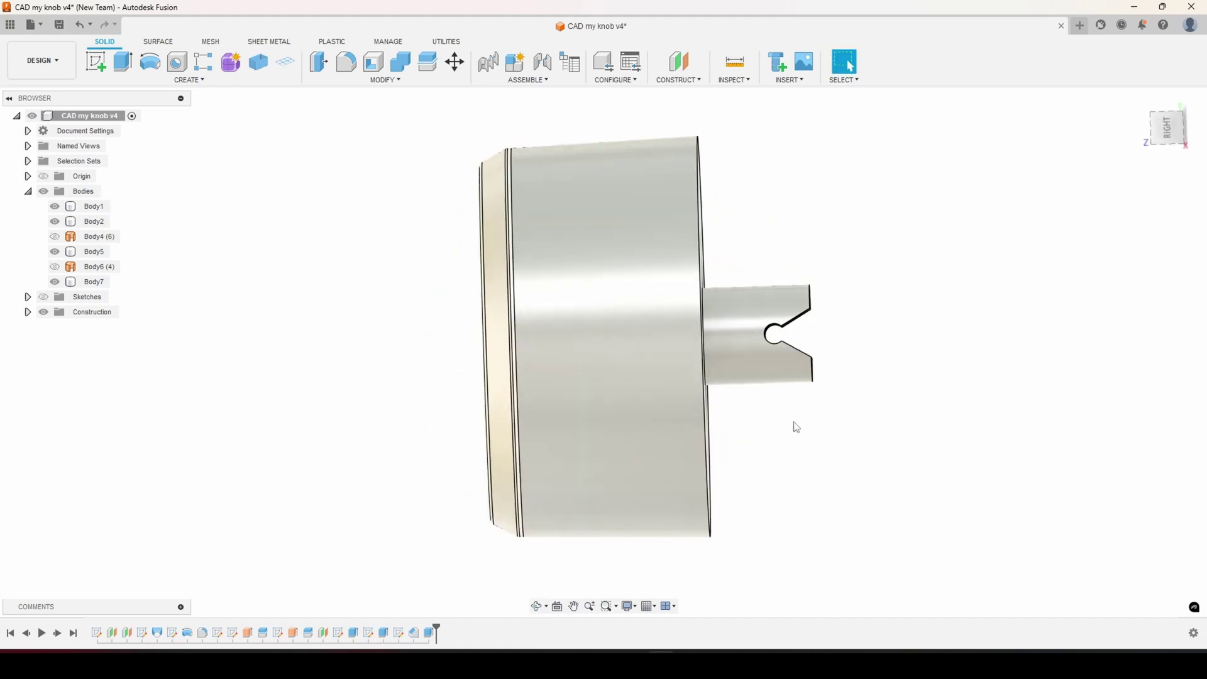
shift+middle_drag(796, 427, 835, 435)
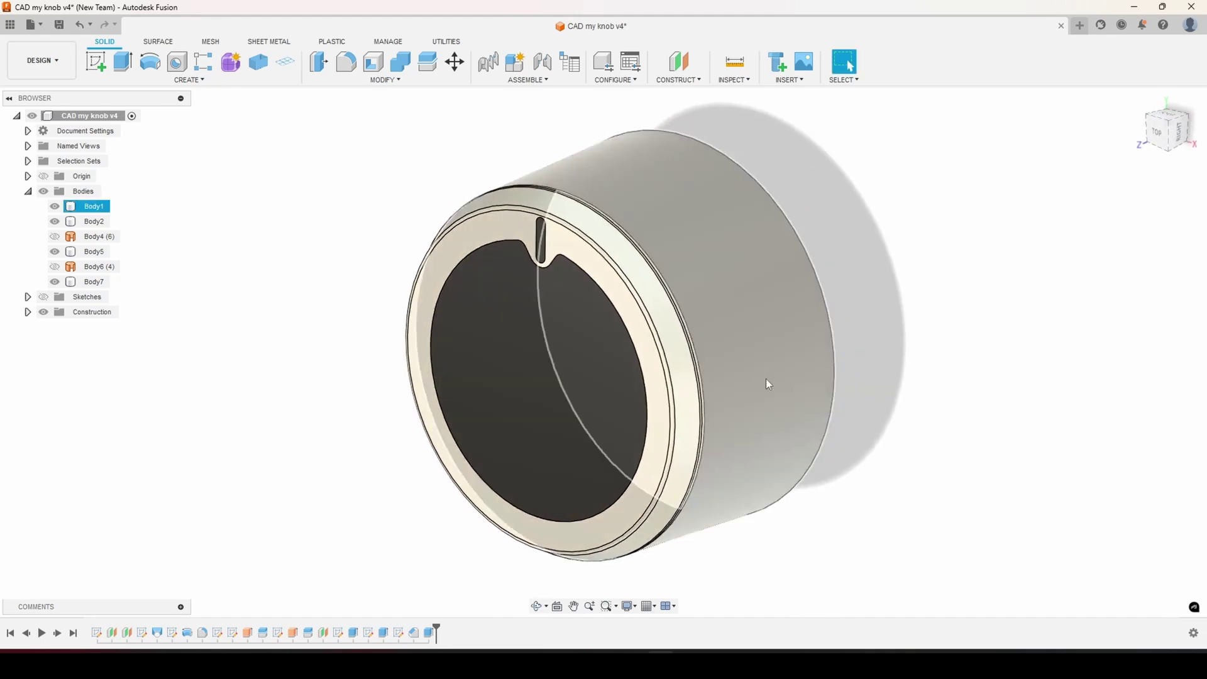
shift+middle_drag(903, 413, 814, 406)
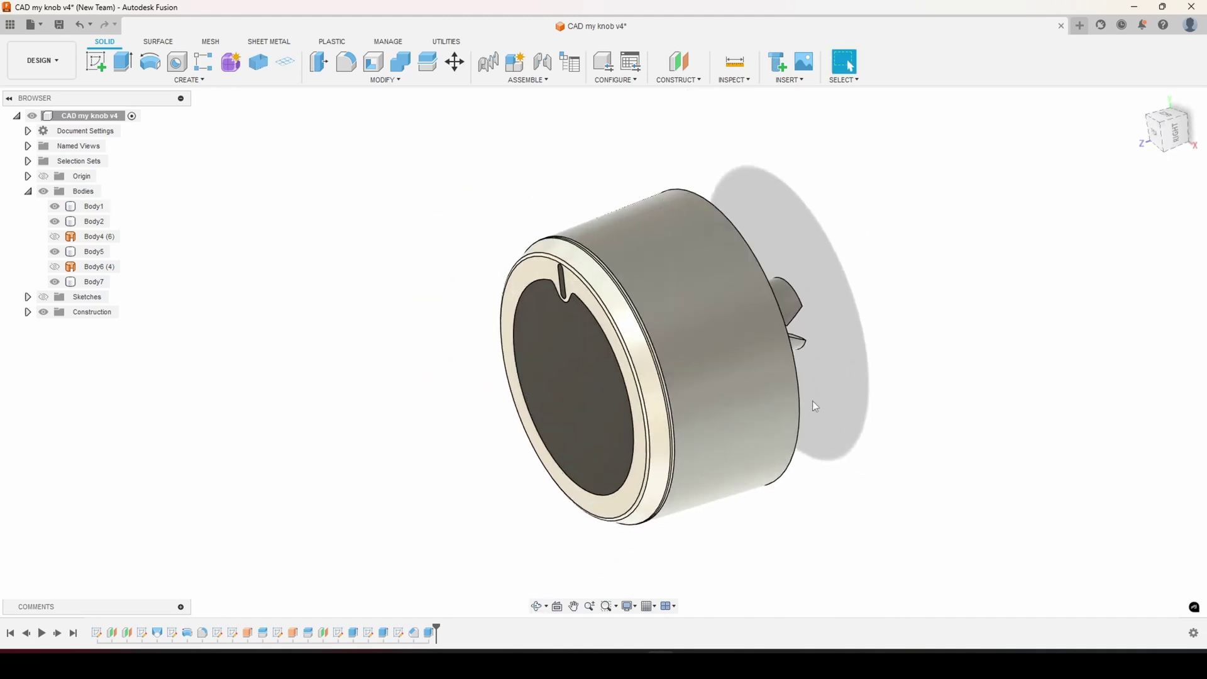
click(1080, 26)
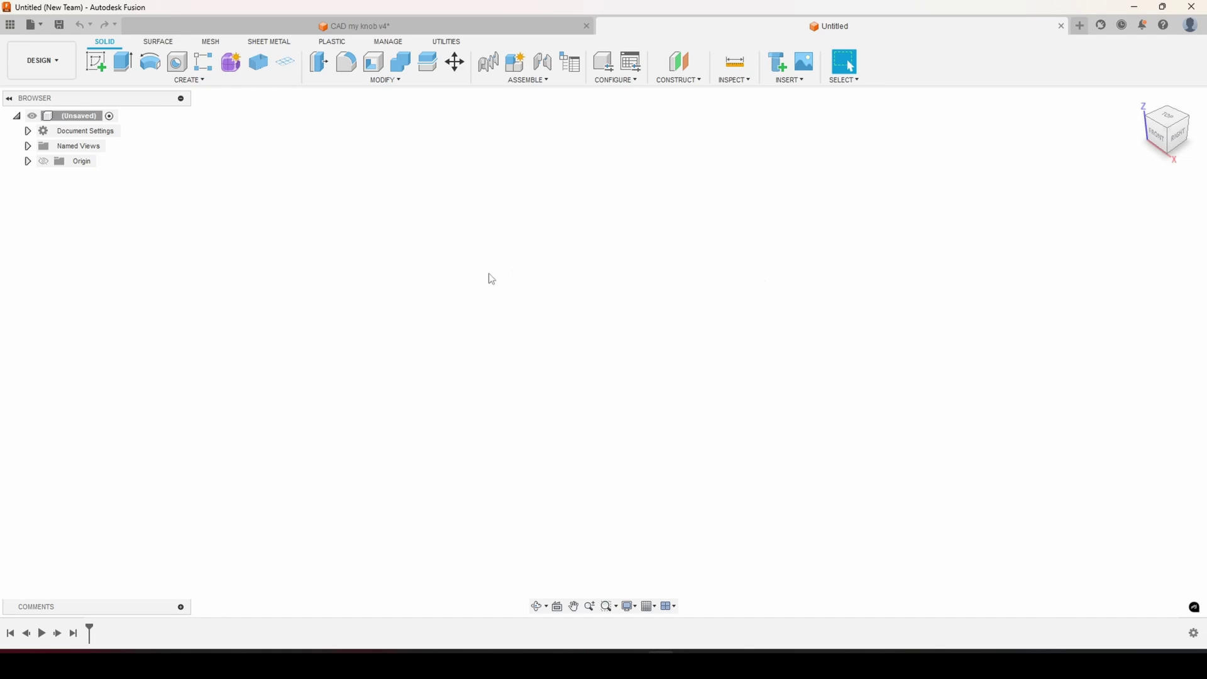
click(97, 63)
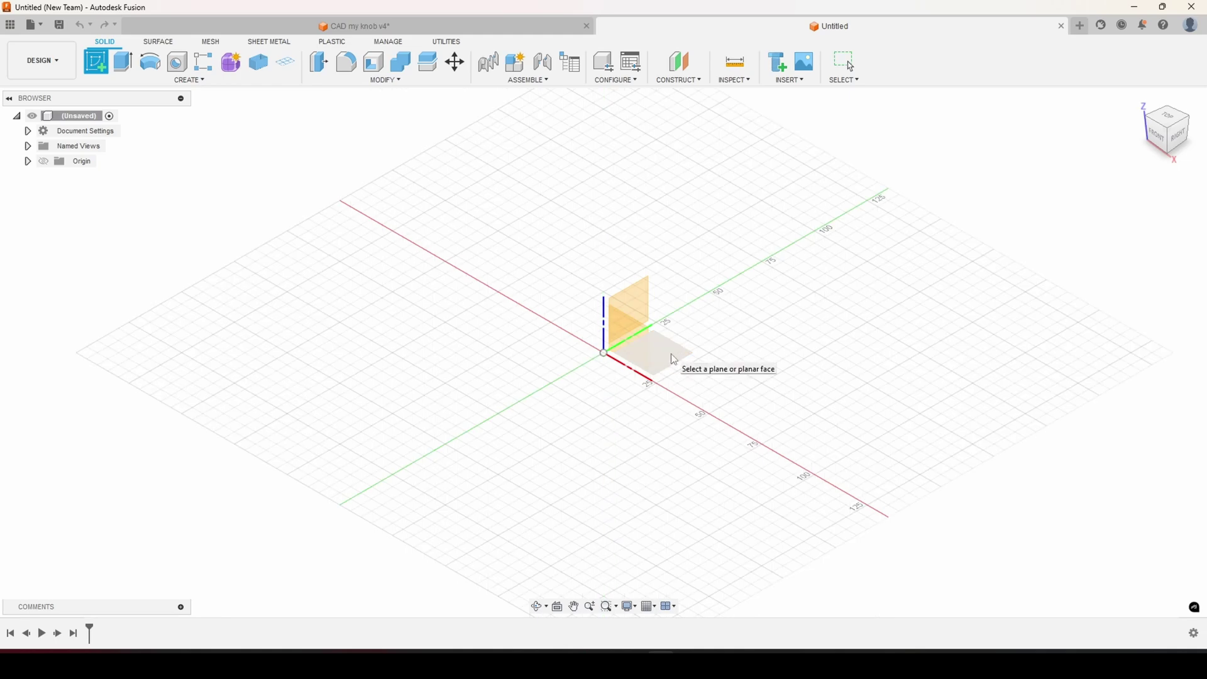
- On the XY plane, draw an origin-centred circle and dimension it to 40 mm diameter
click(674, 360)
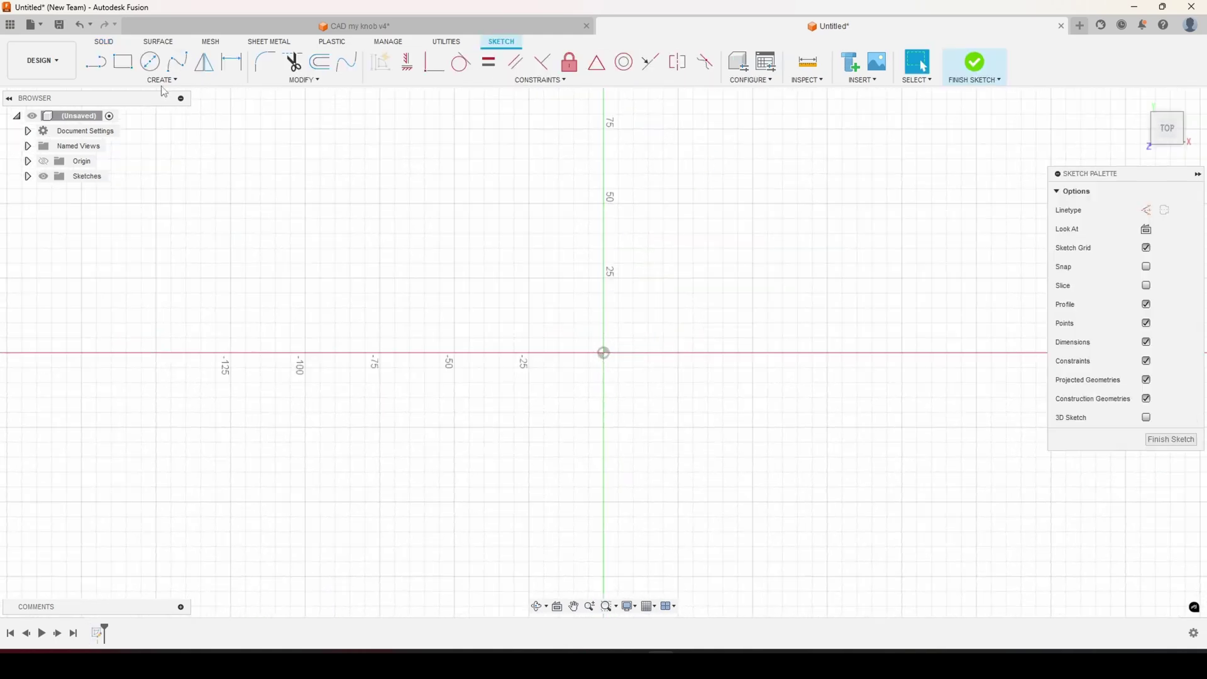
click(149, 61)
click(603, 353)
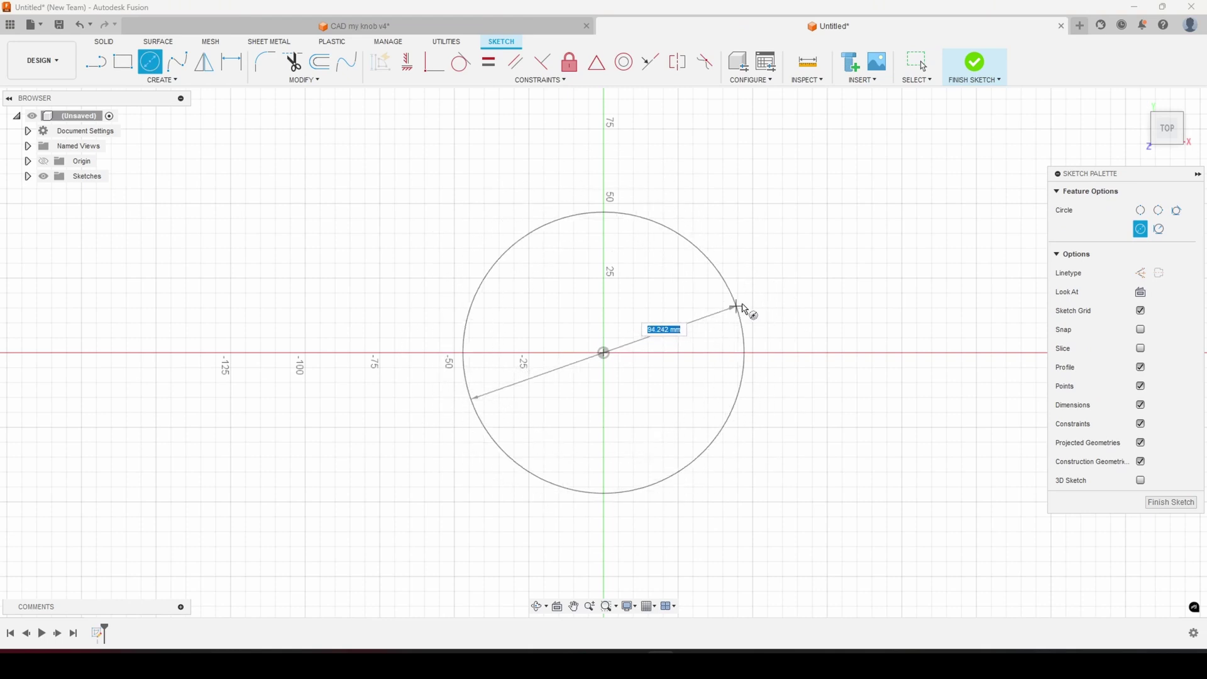
click(757, 315)
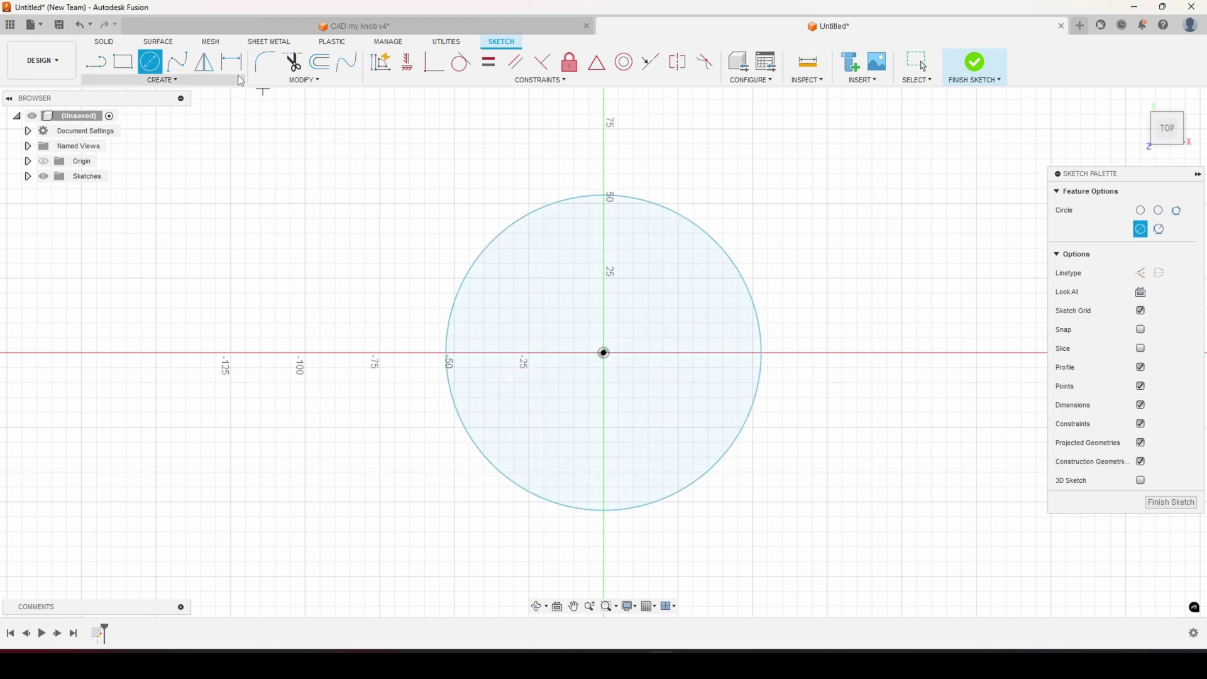
key(d)
click(522, 228)
click(846, 233)
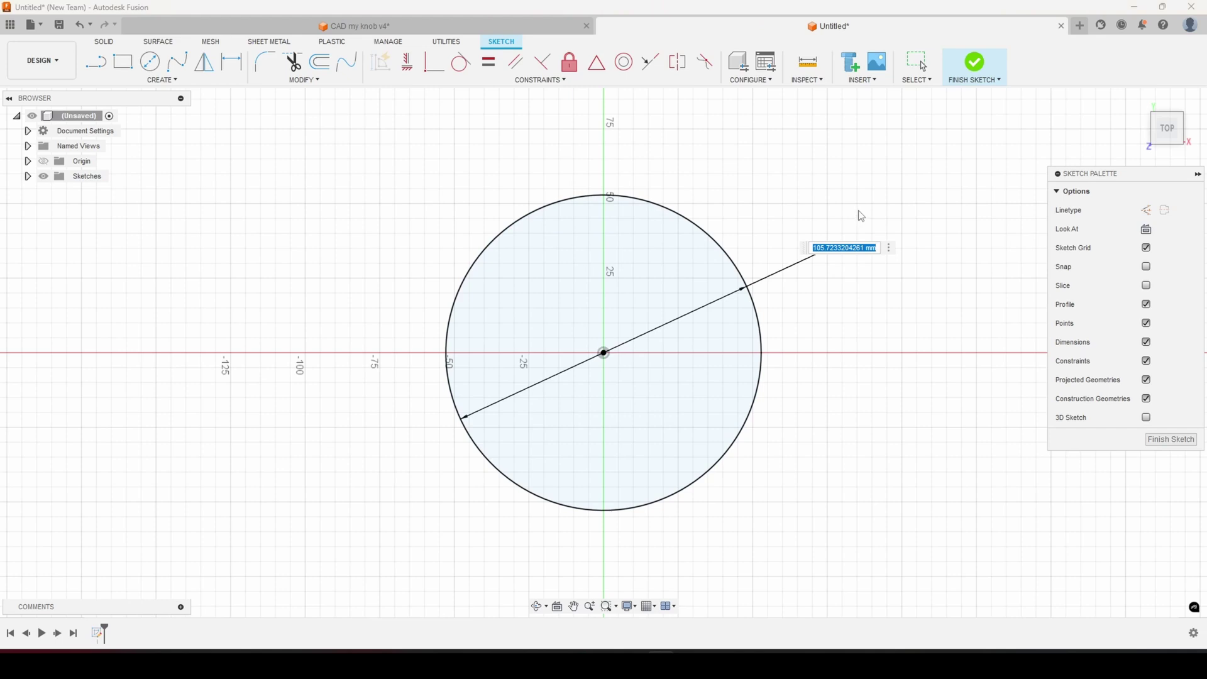
text(40)
key(Return)
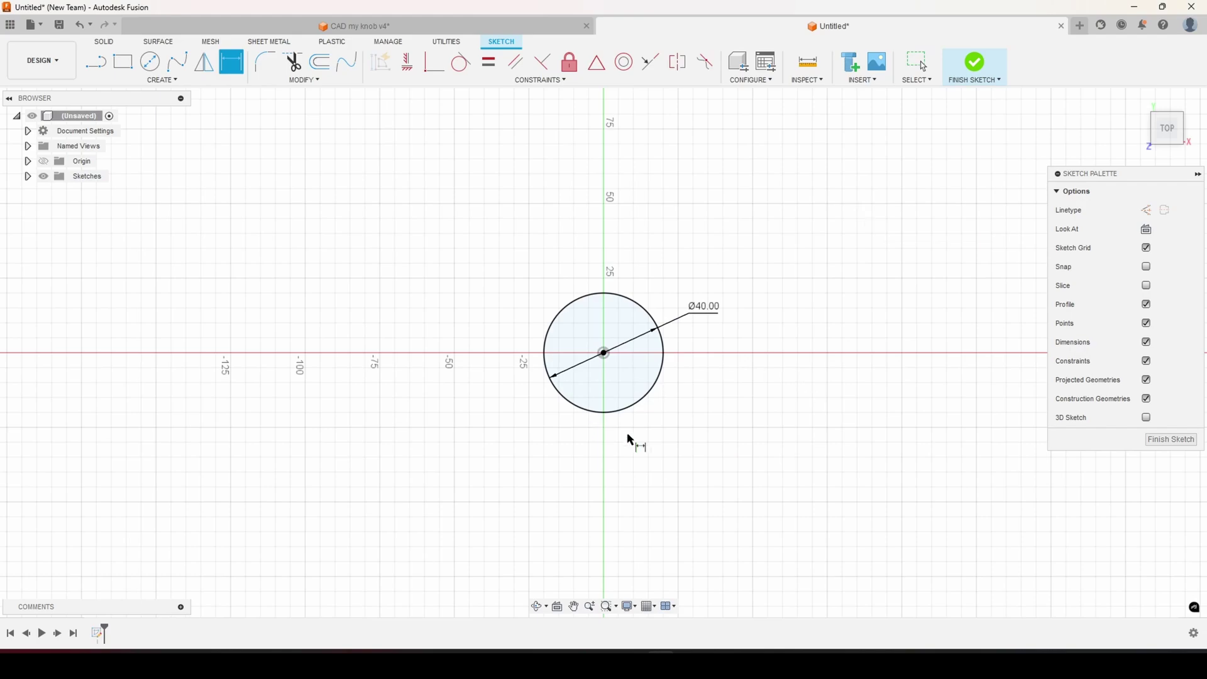
mouse_move(671, 406)
shift+middle_down()
mouse_move(700, 410)
mouse_move(623, 393)
mouse_move(619, 409)
mouse_move(697, 340)
shift+middle_up()
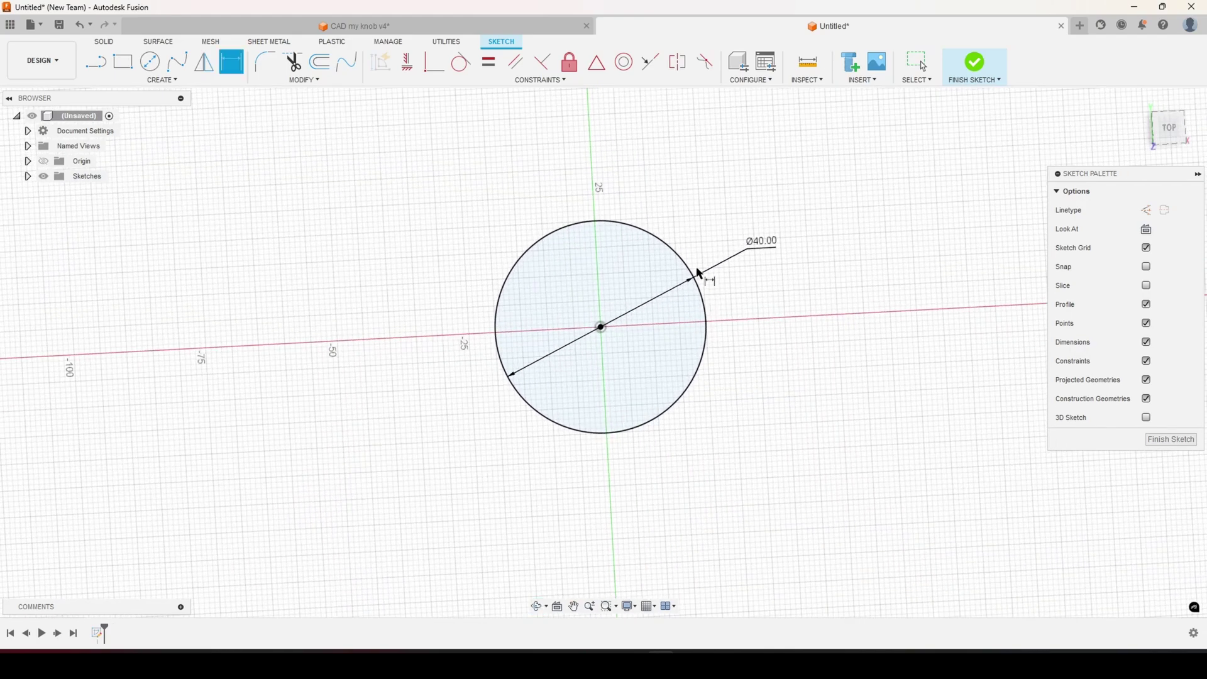
- Extrude the Ø40 circle 22 mm with a -5° taper as a new body
click(105, 42)
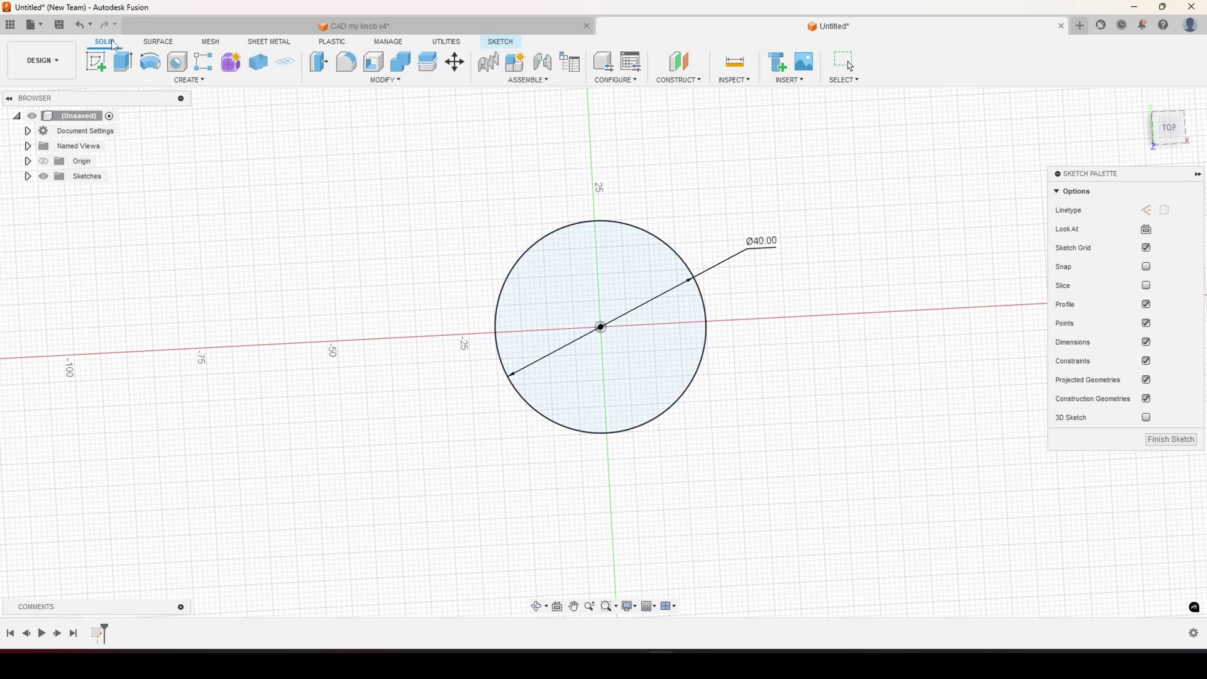
click(126, 63)
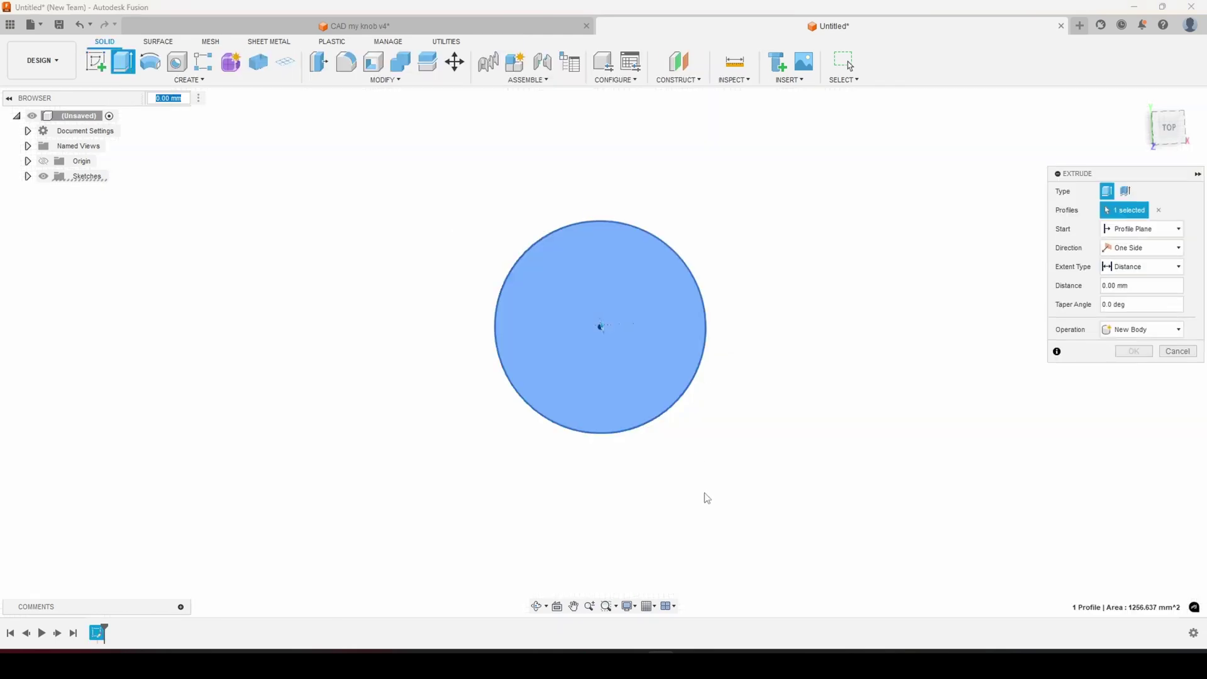
mouse_move(706, 496)
shift+middle_down()
mouse_move(762, 474)
mouse_move(749, 454)
mouse_move(758, 380)
shift+middle_up()
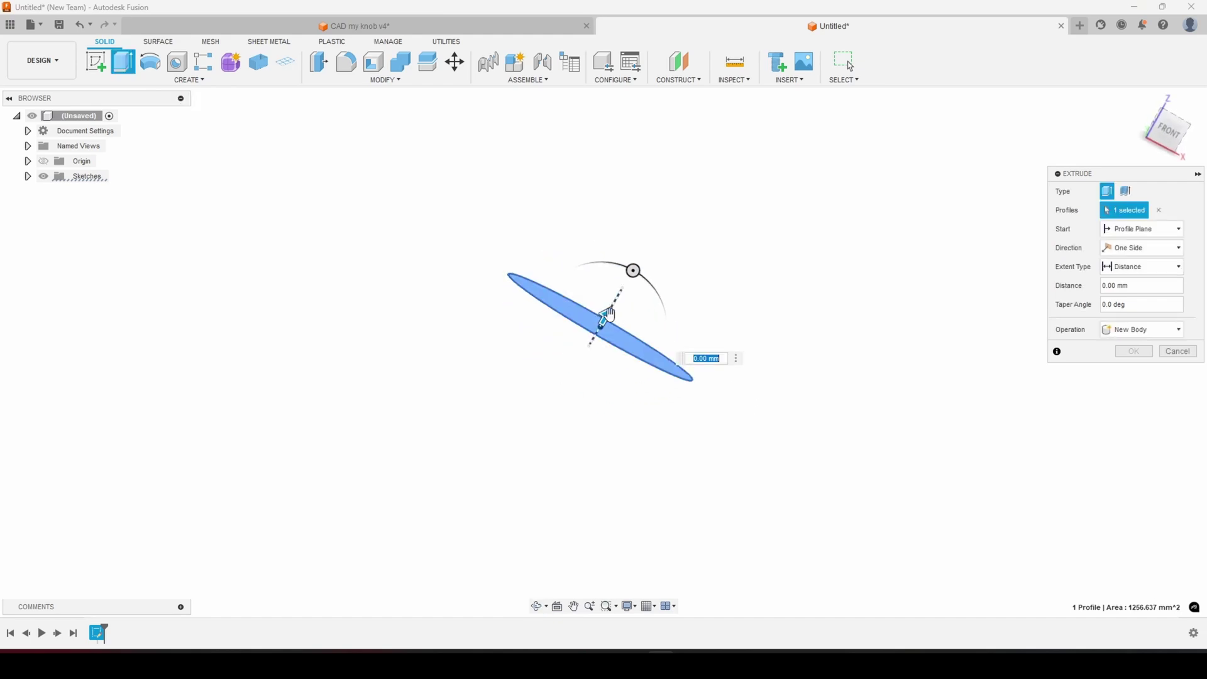
drag(608, 314, 640, 255)
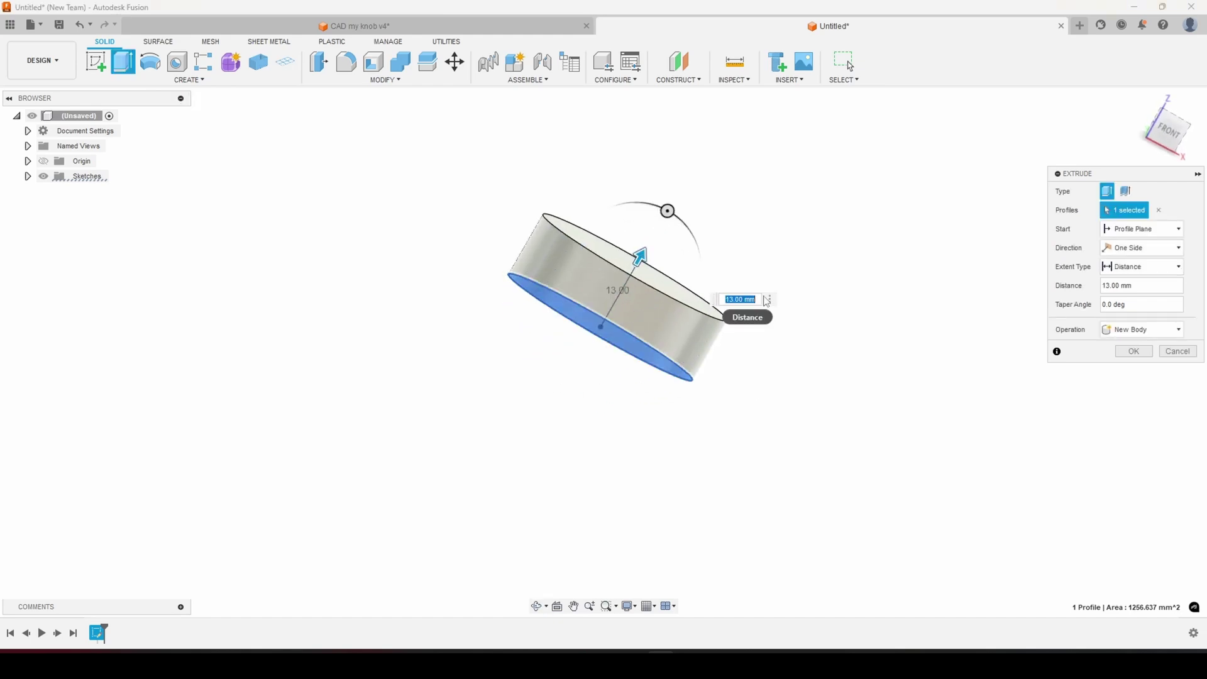
key(Return)
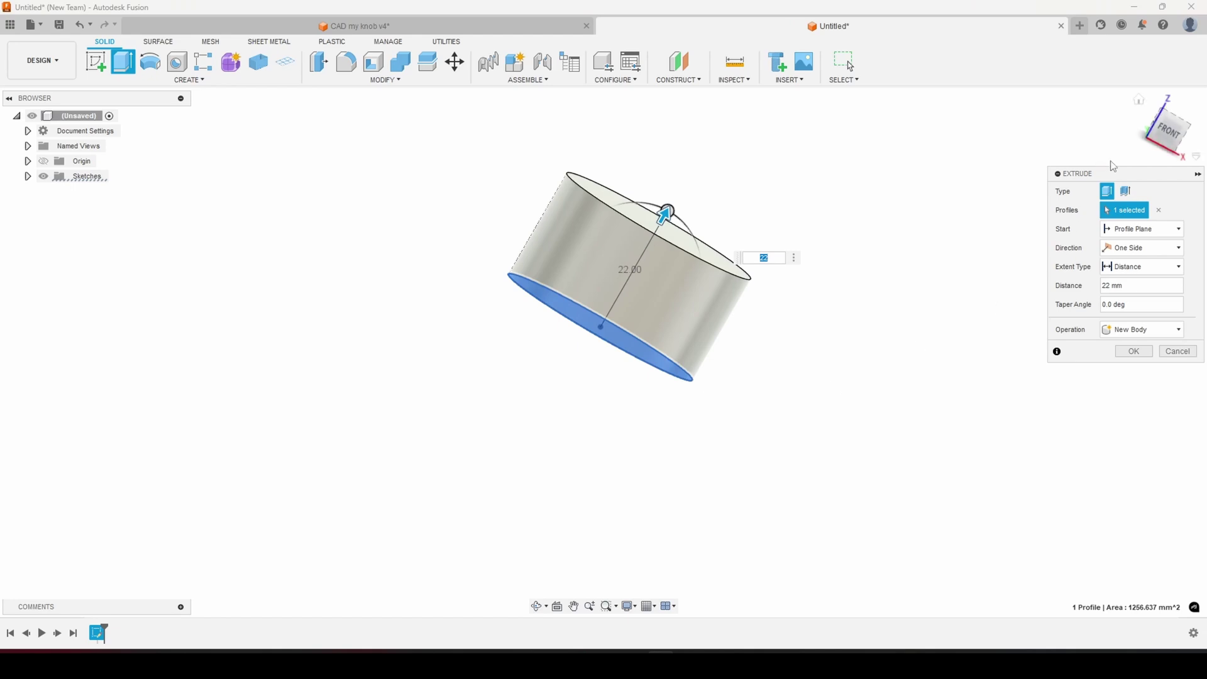
drag(1124, 170, 987, 222)
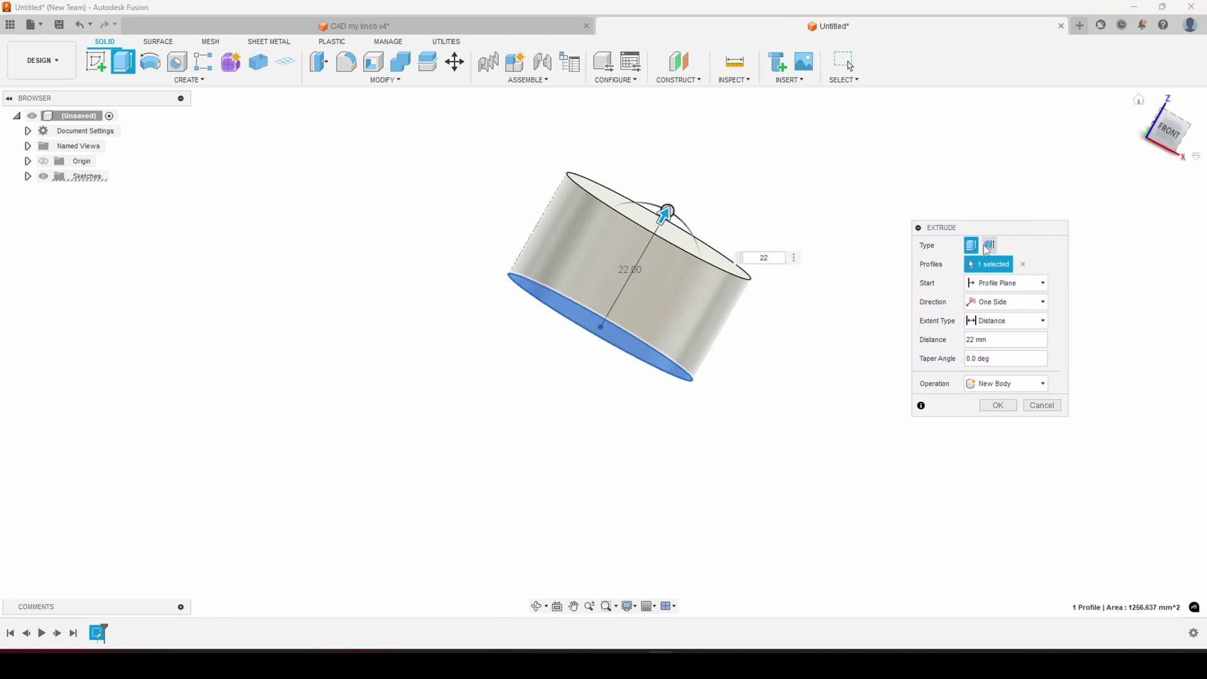
click(1167, 130)
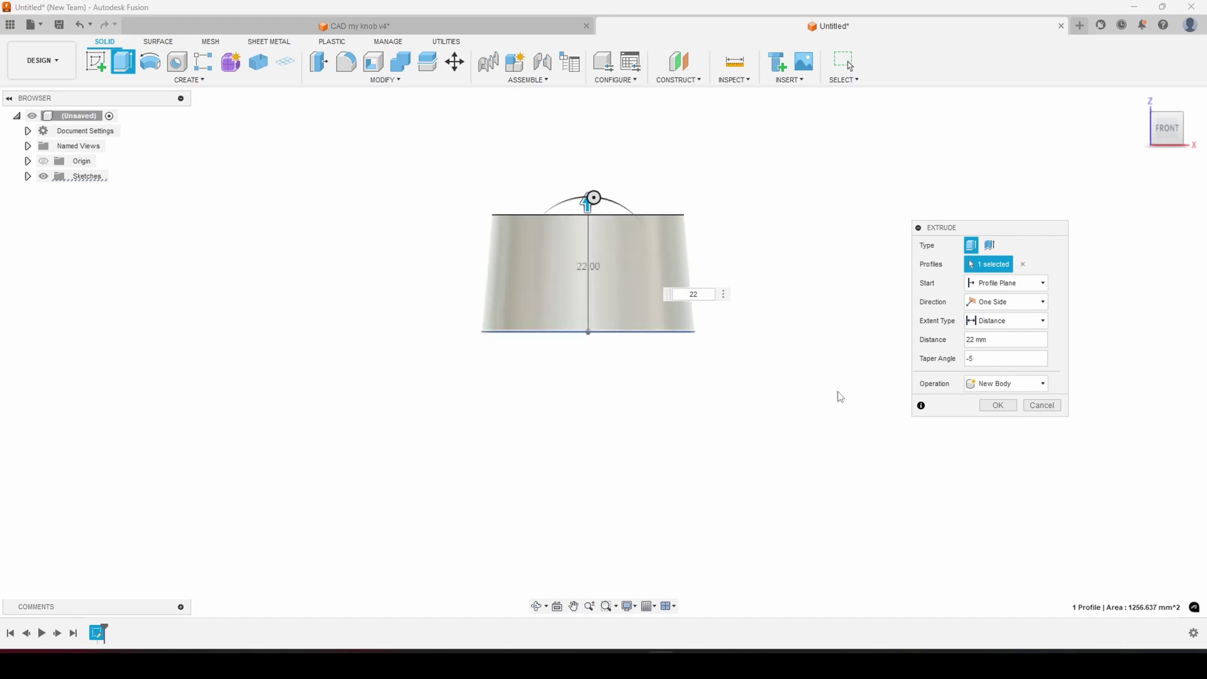
click(997, 406)
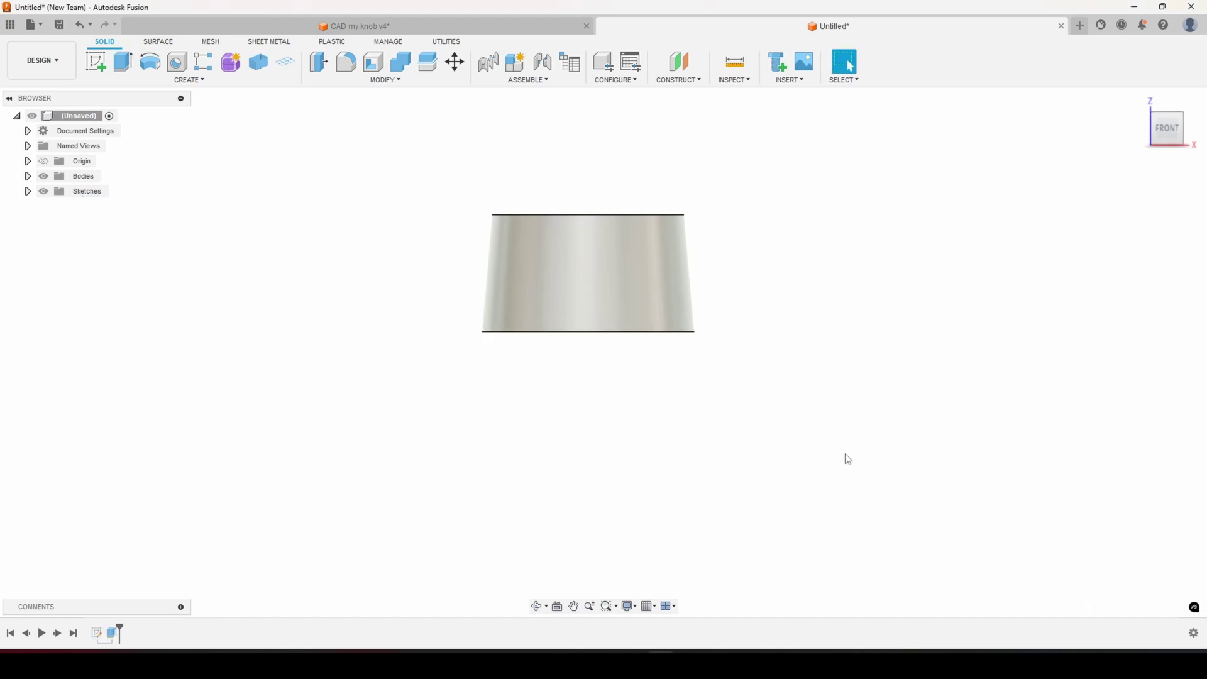
- Fillet the cylinder's front circular edge at 2.50 mm and select the flat back face
shift+middle_drag(782, 219, 728, 331)
key(Escape)
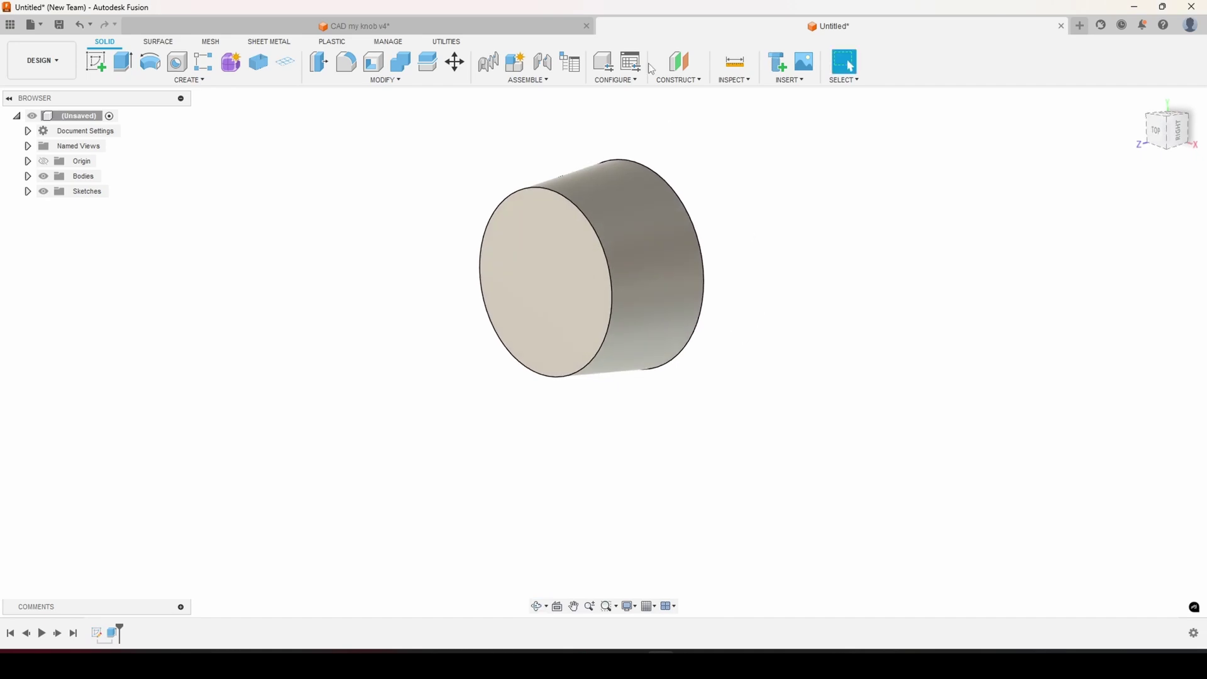
click(346, 62)
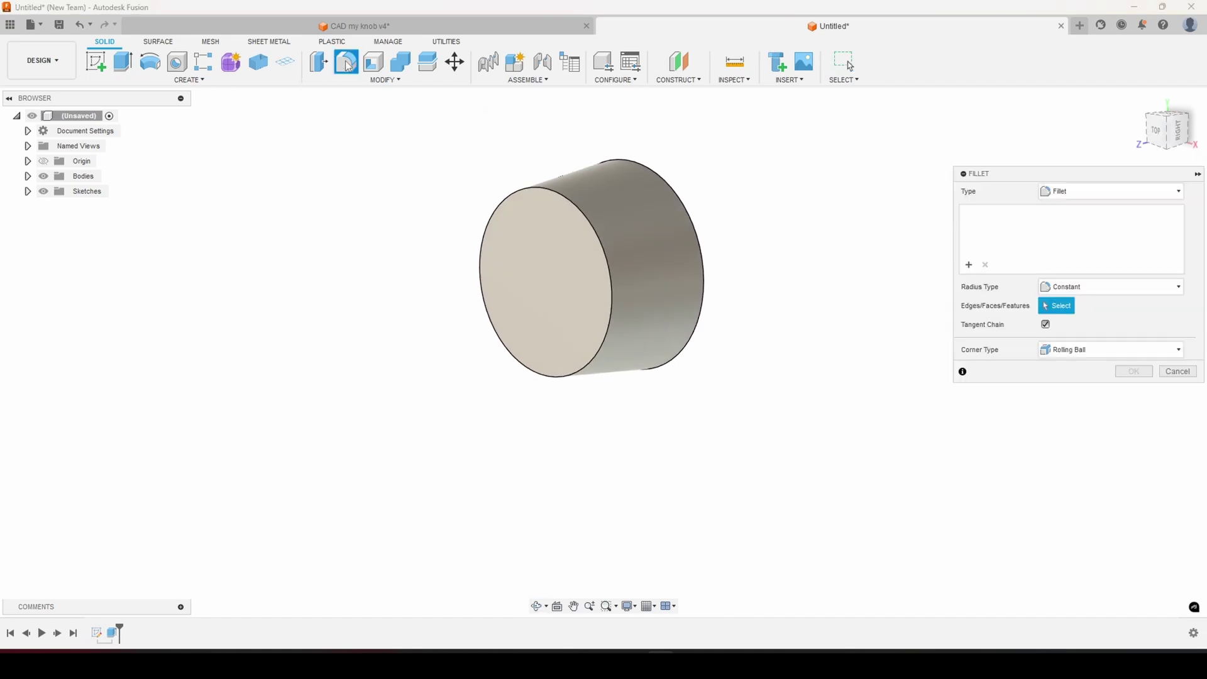
click(568, 203)
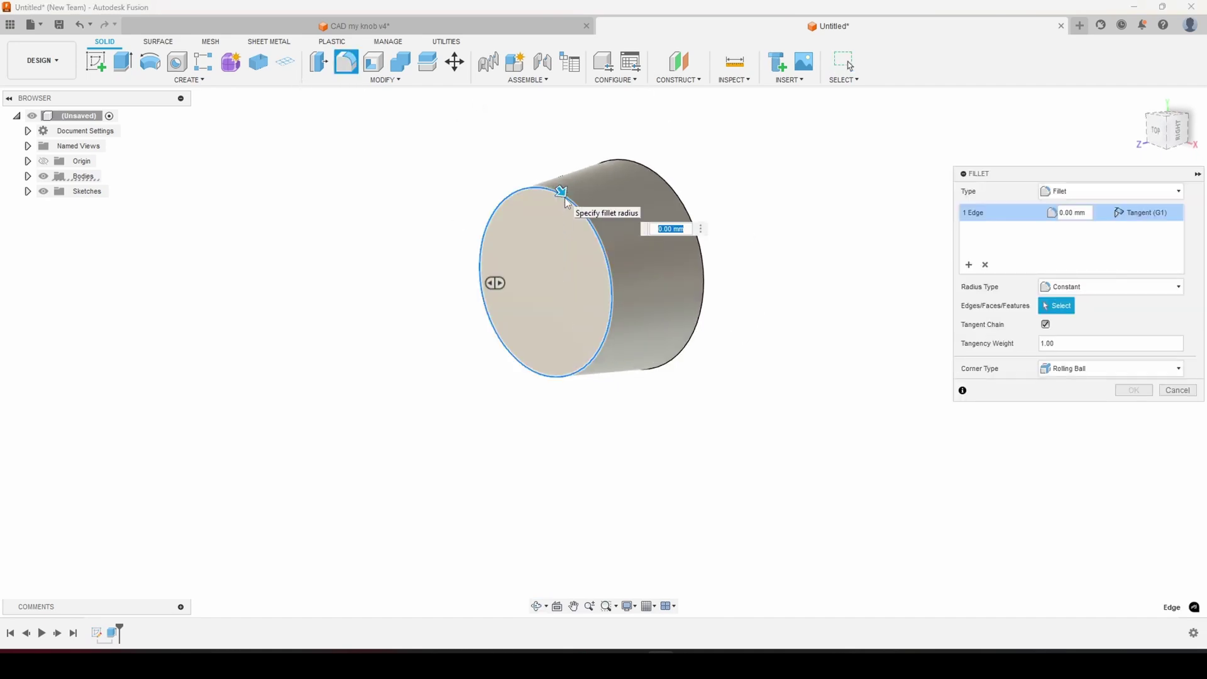
mouse_move(561, 191)
mouse_down()
mouse_move(555, 183)
mouse_move(557, 194)
mouse_up()
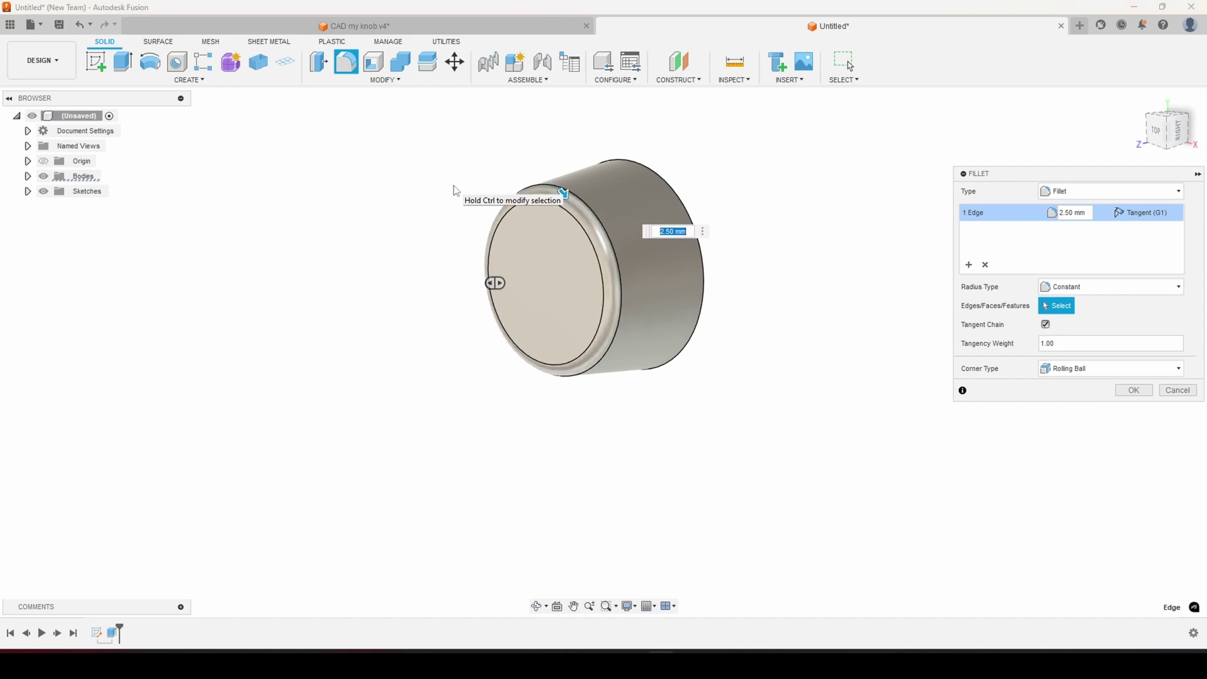
key(Return)
shift+middle_drag(757, 254, 704, 352)
click(619, 323)
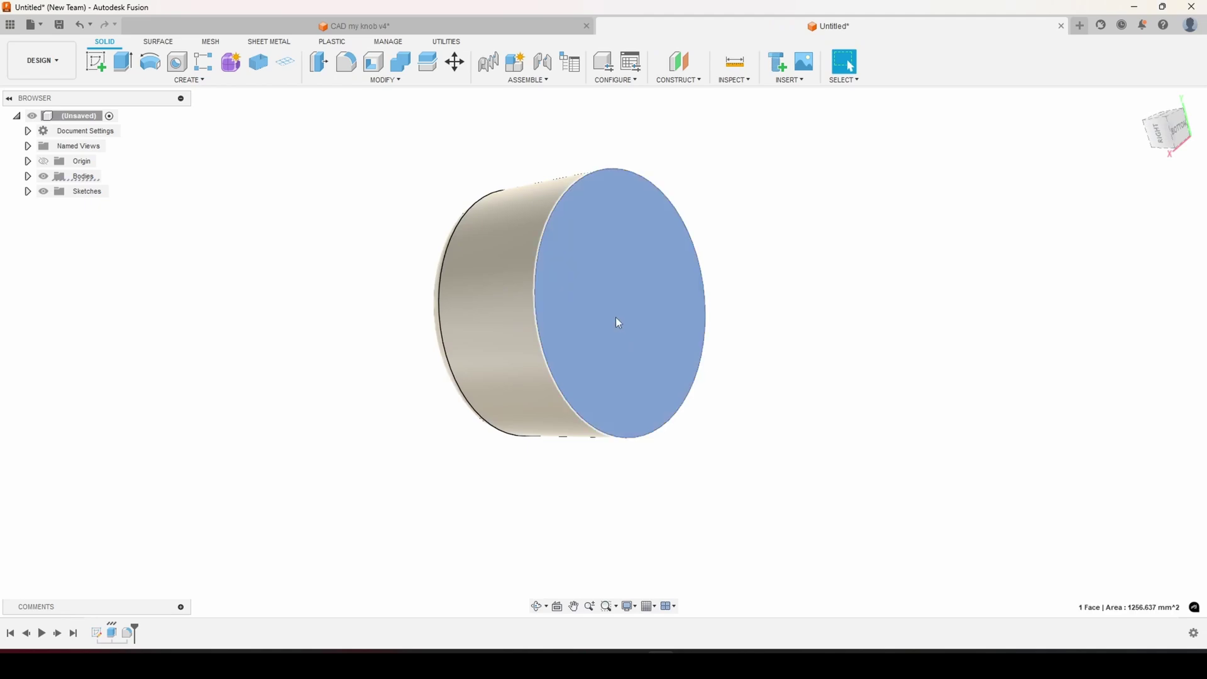
- Sketch two concentric circles at the origin on the knob's back face
click(95, 63)
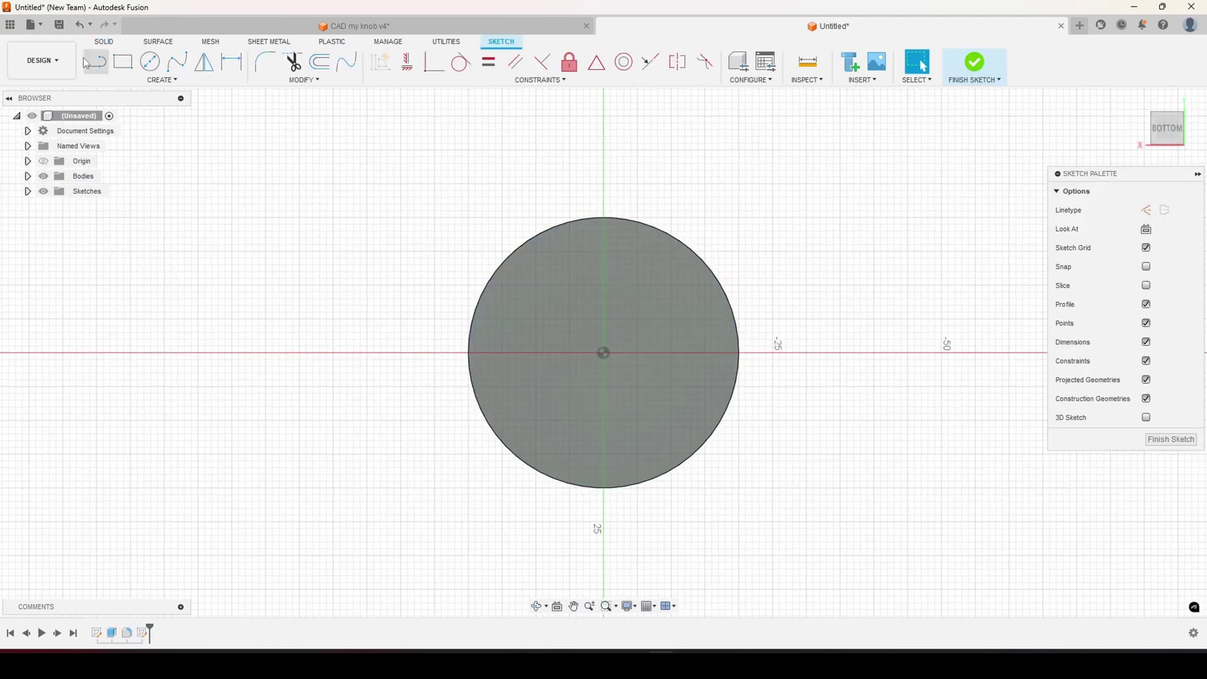
click(143, 65)
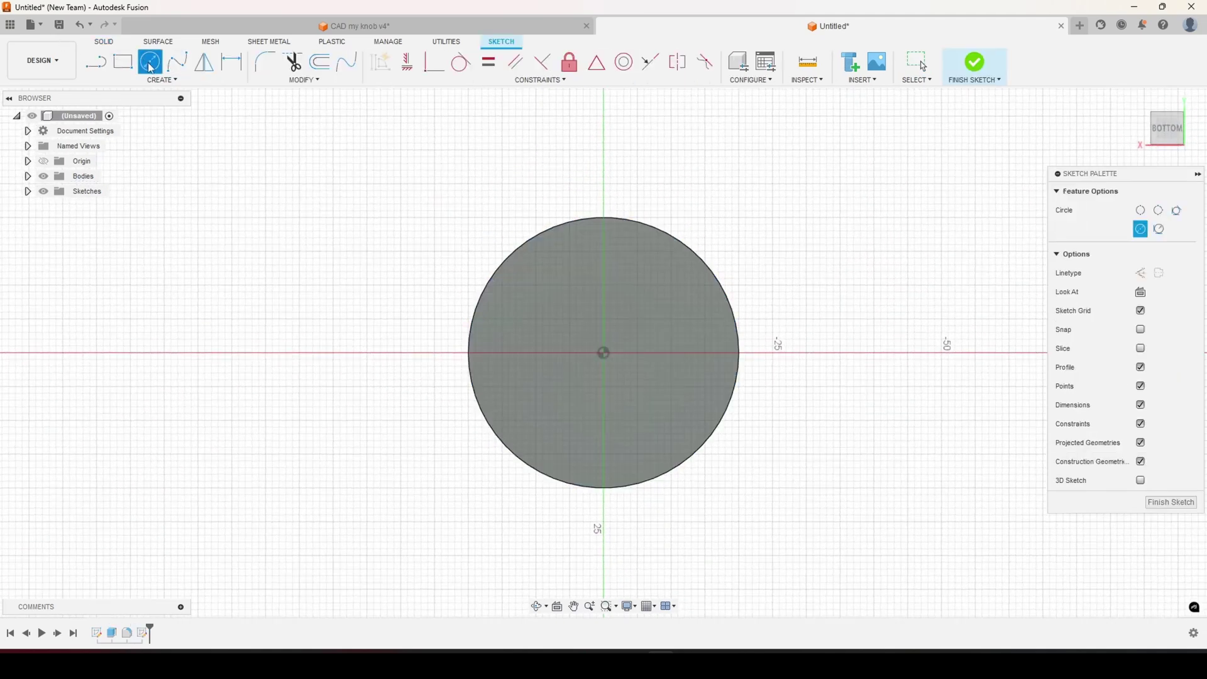
click(605, 357)
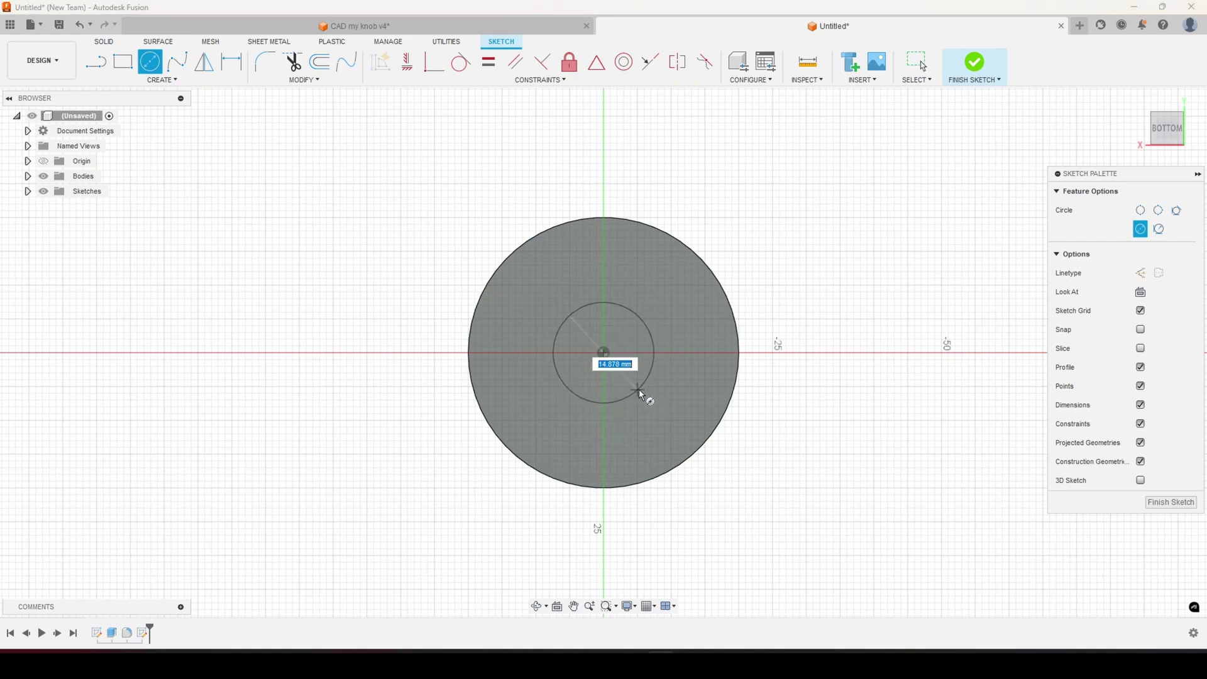
click(605, 355)
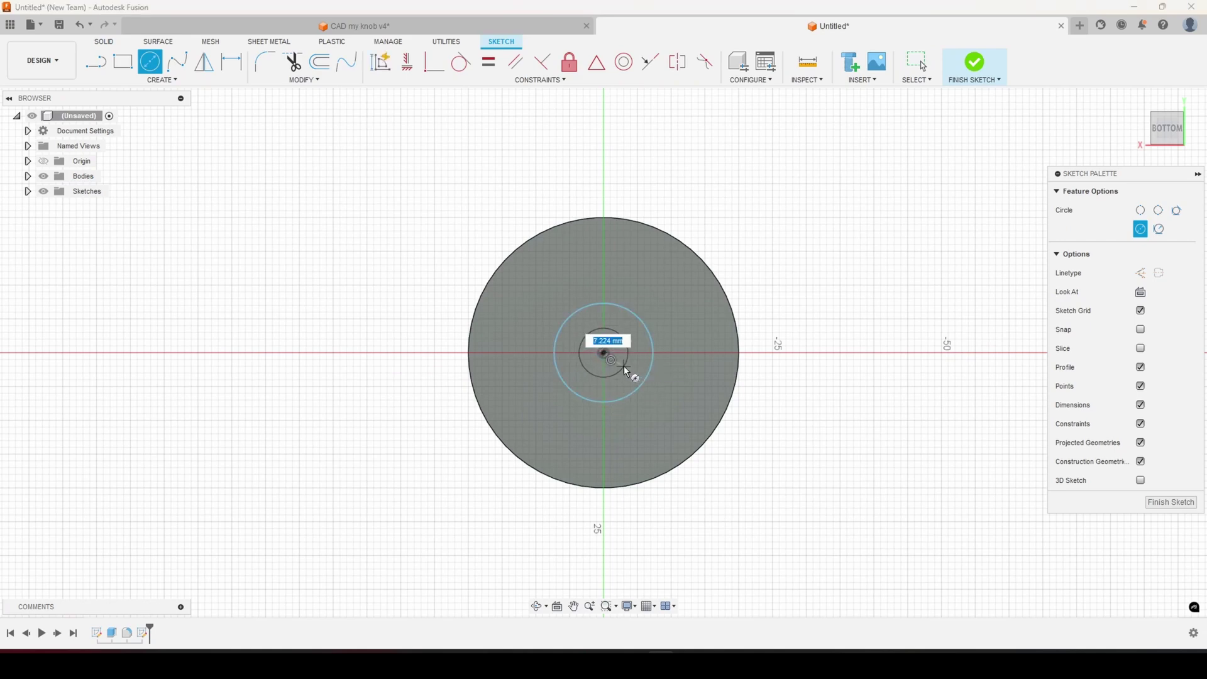
click(626, 371)
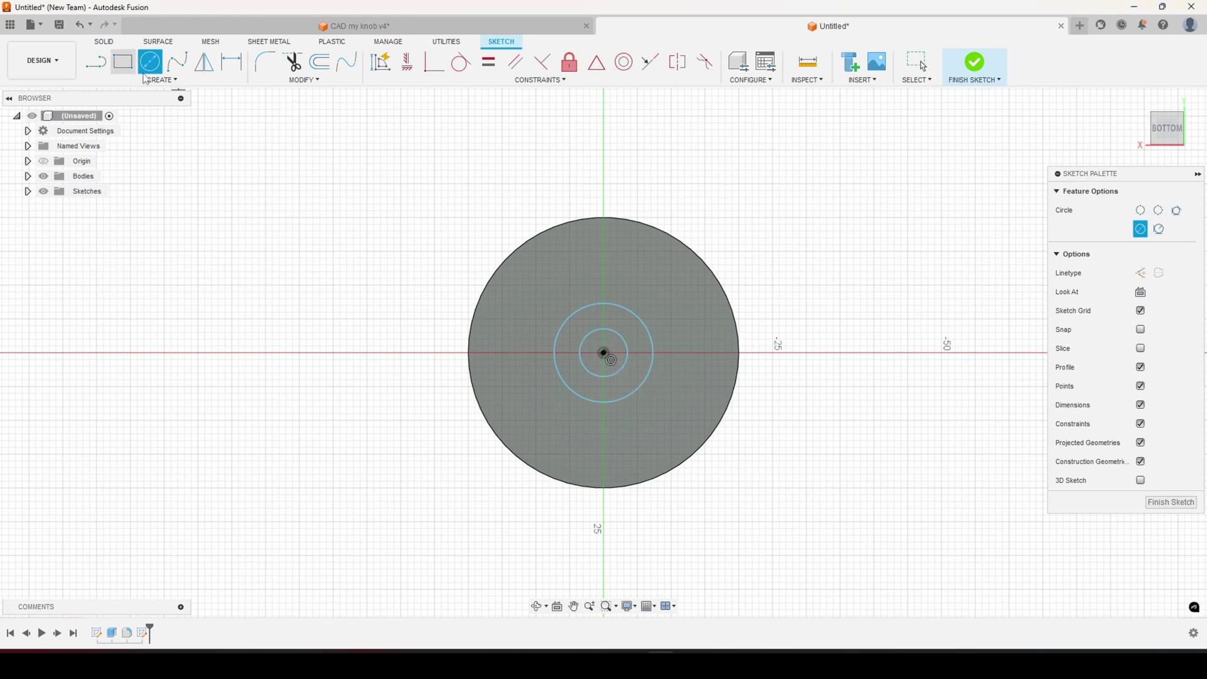
- Dimension the two concentric circles to 10 mm and 6 mm diameters
click(231, 62)
click(641, 323)
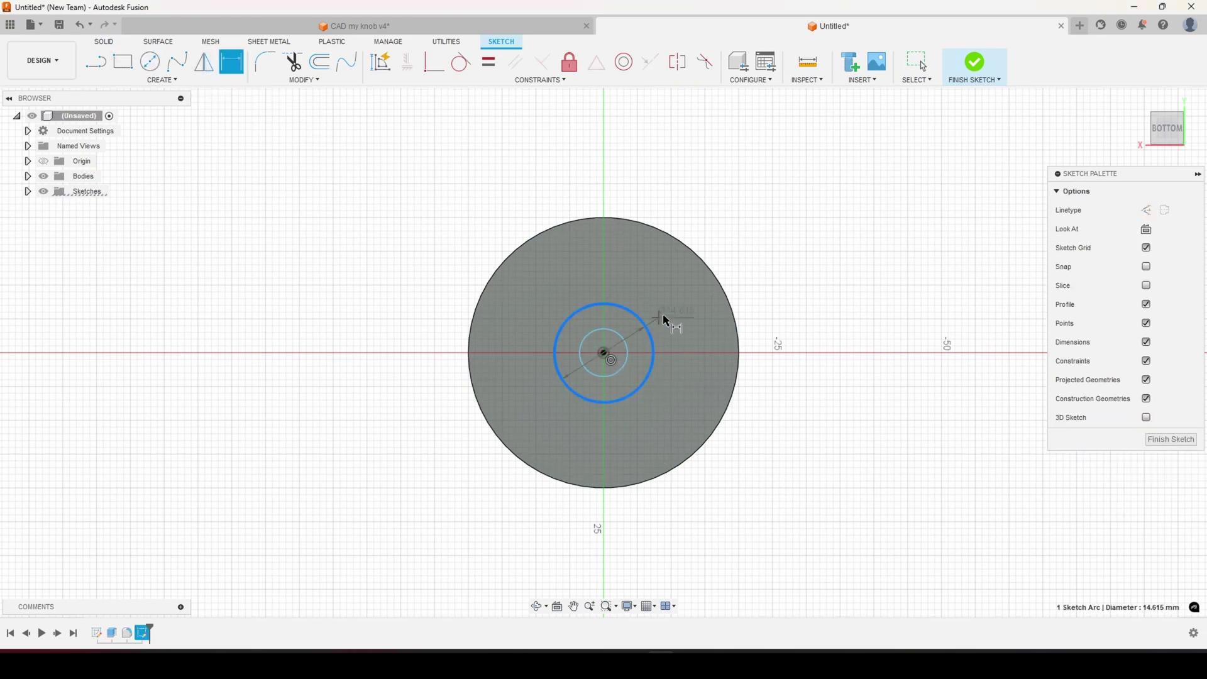
click(681, 303)
text(10)
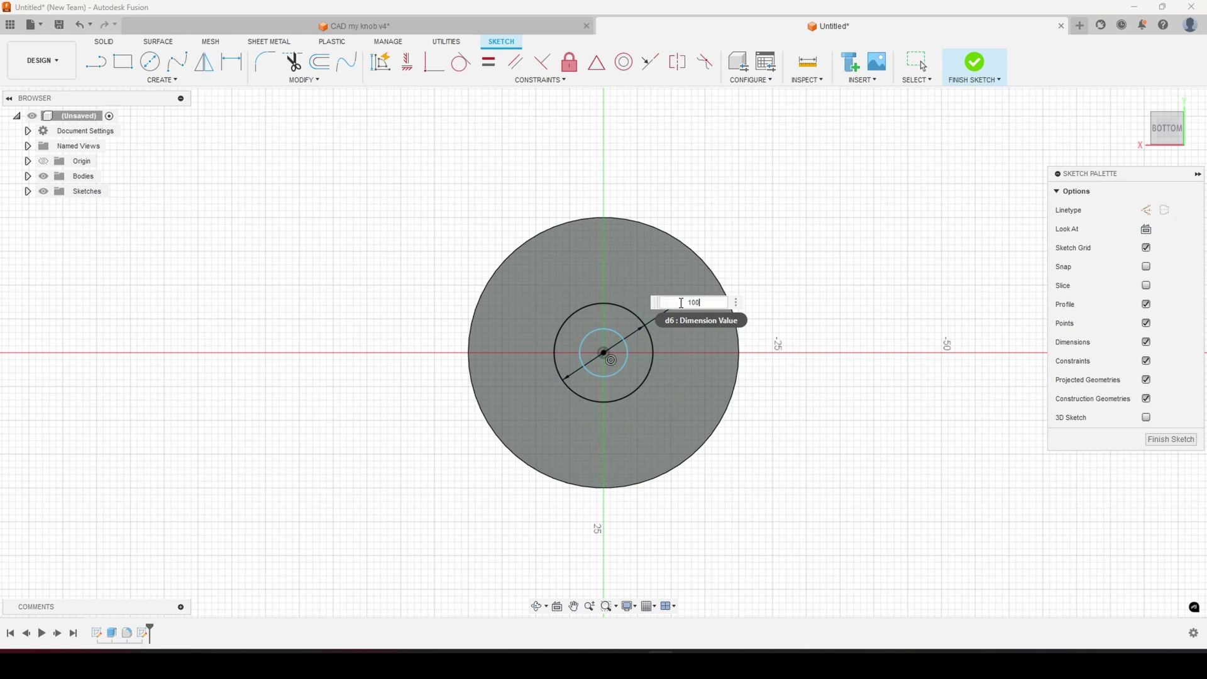
key(Return)
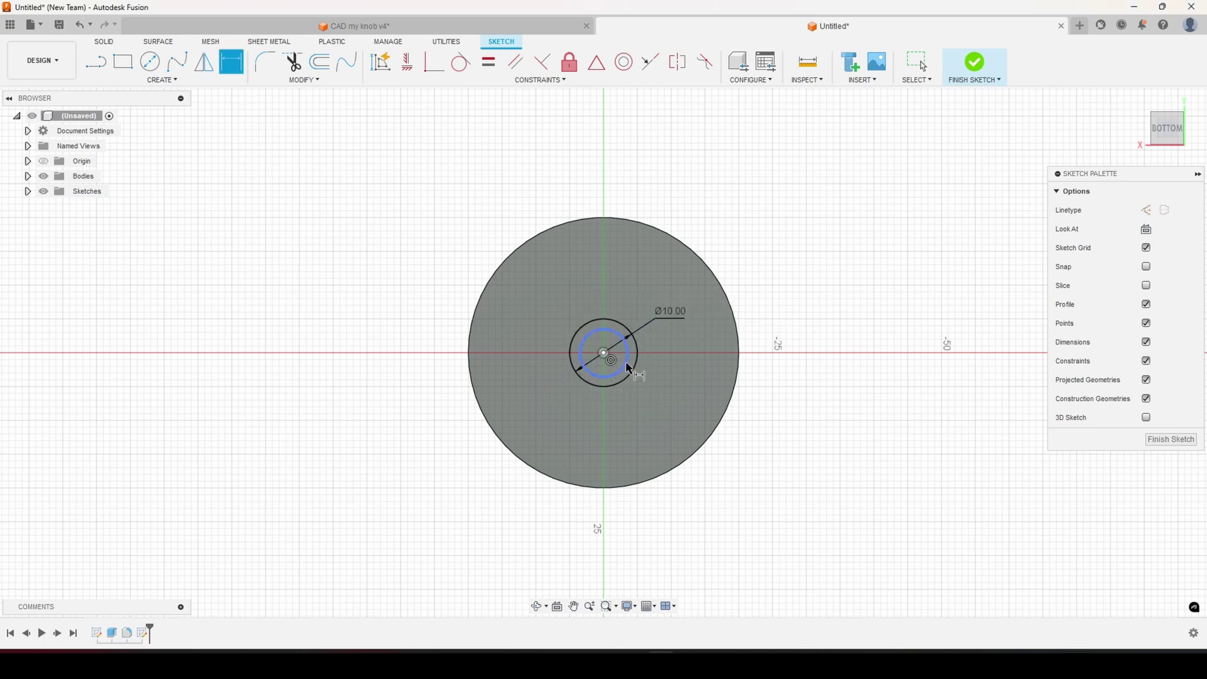
click(627, 360)
click(674, 380)
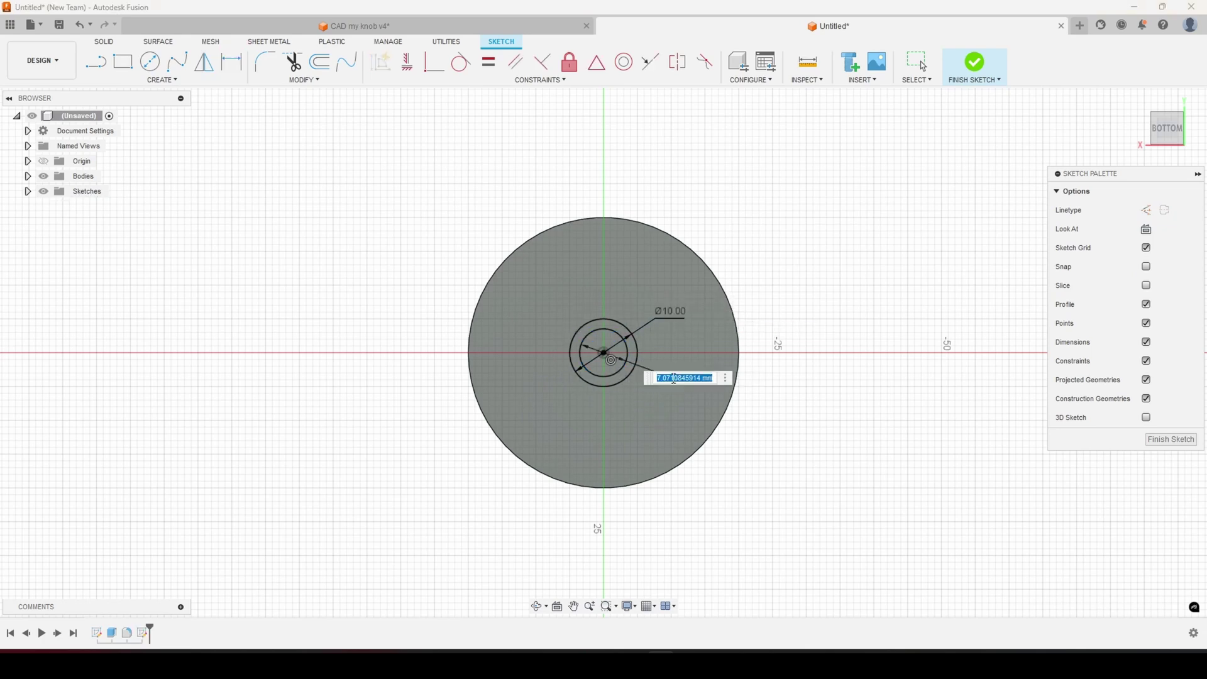
text(6)
key(Return)
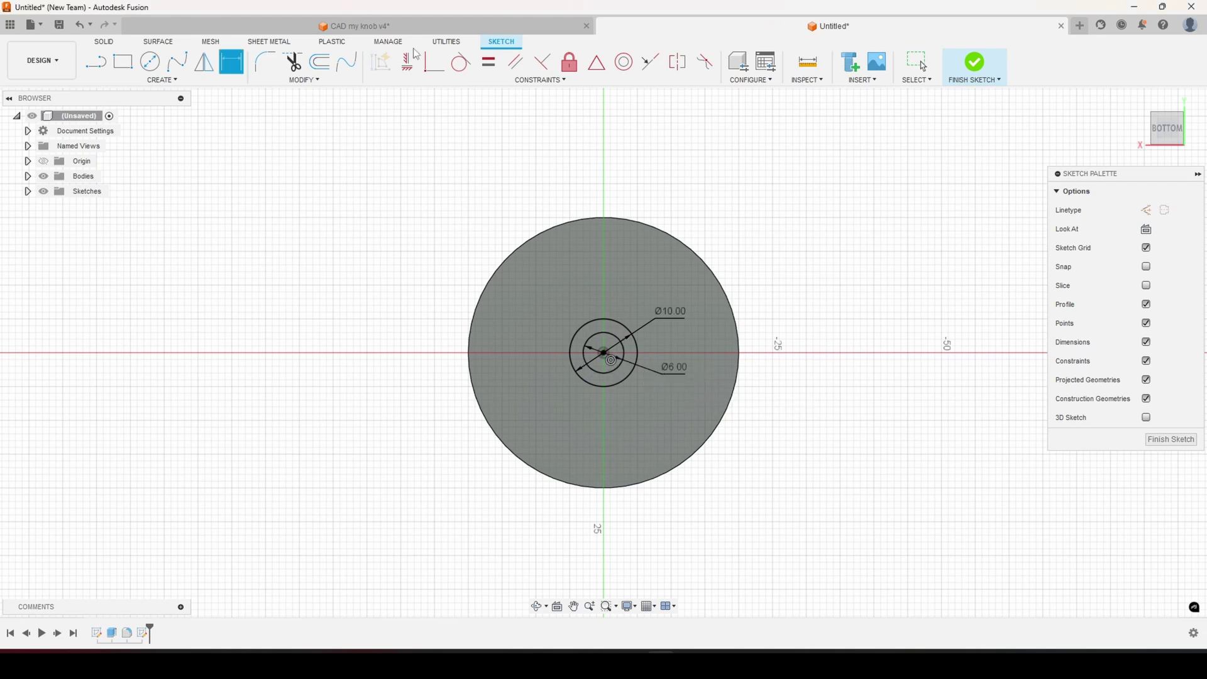
key(e)
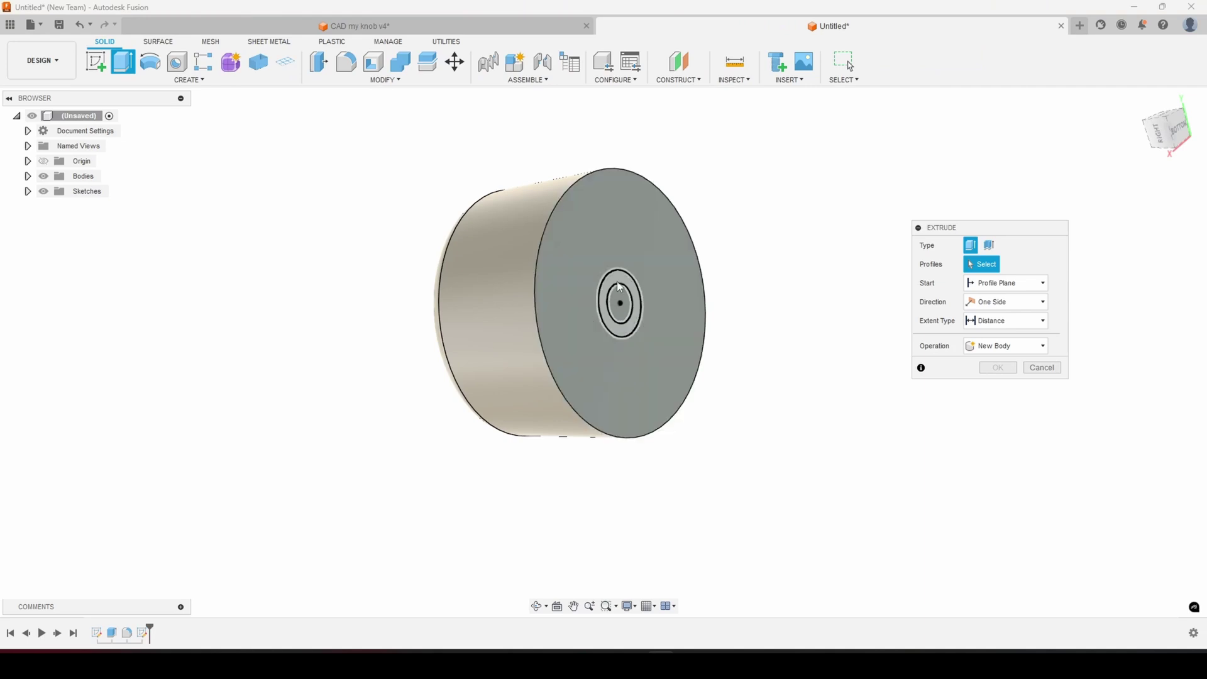
- Extrude the ring between the Ø10 and Ø6 circles 15 mm, joined to the knob
click(619, 286)
drag(618, 308, 705, 296)
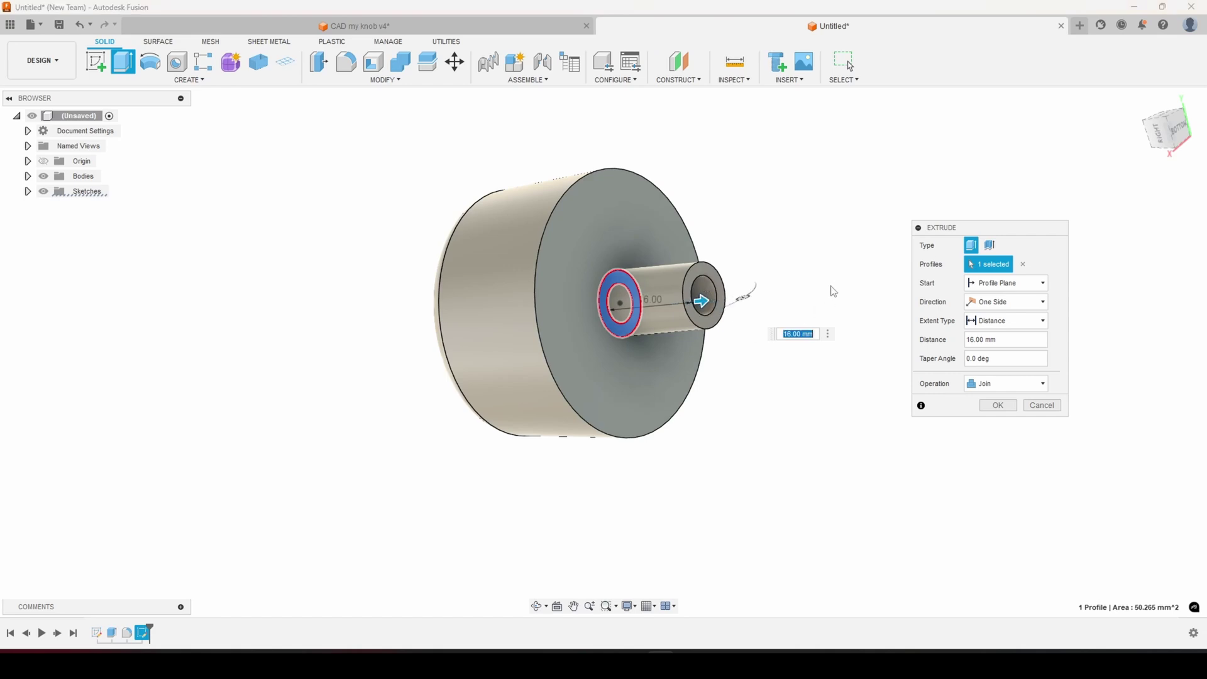
text(15)
key(Return)
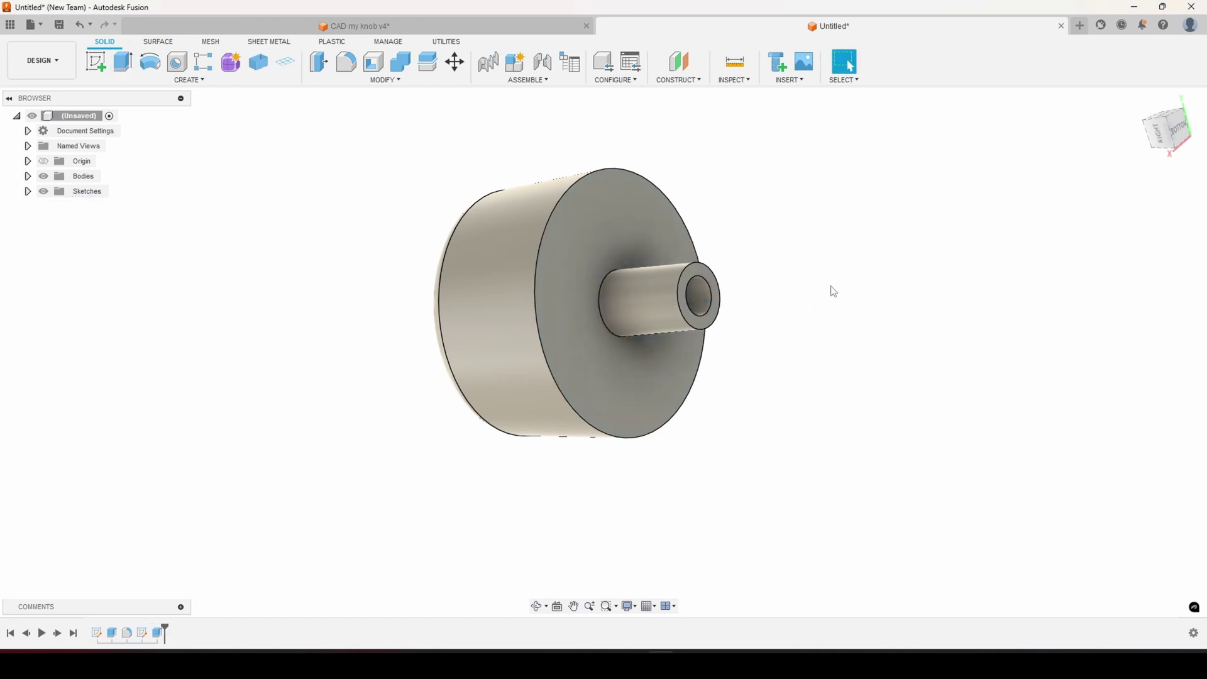
- Start a sketch on the side plane through the shaft and project its bottom edge
click(1159, 141)
click(95, 61)
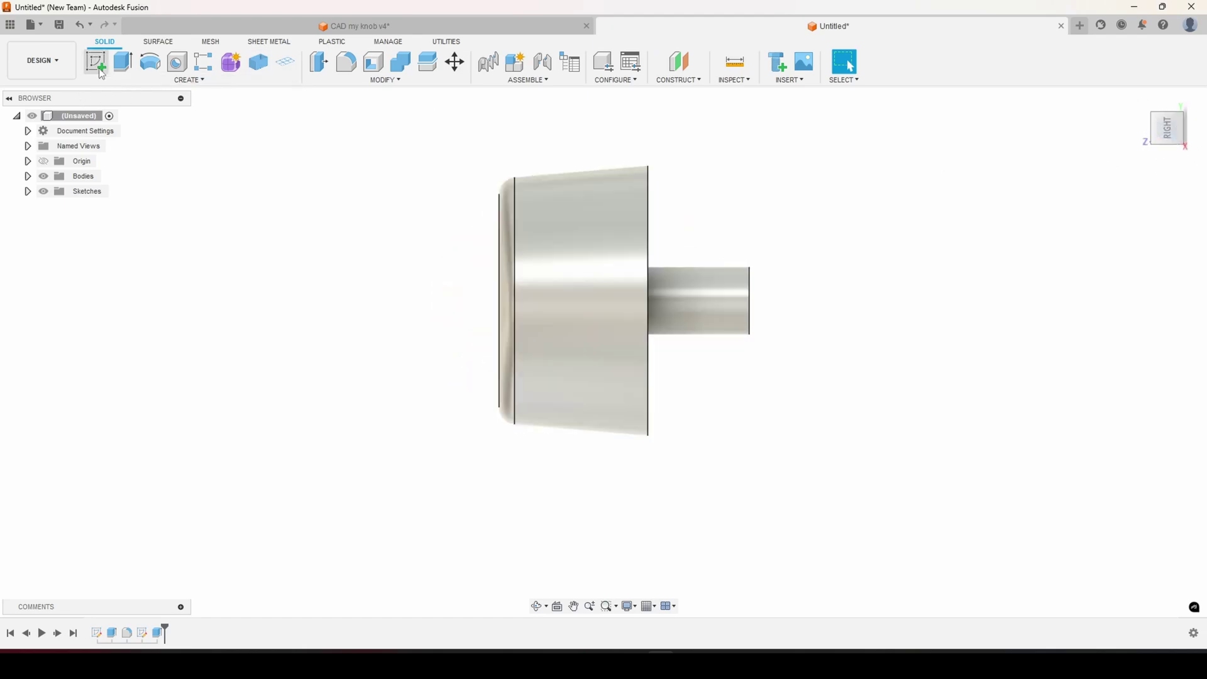
click(621, 276)
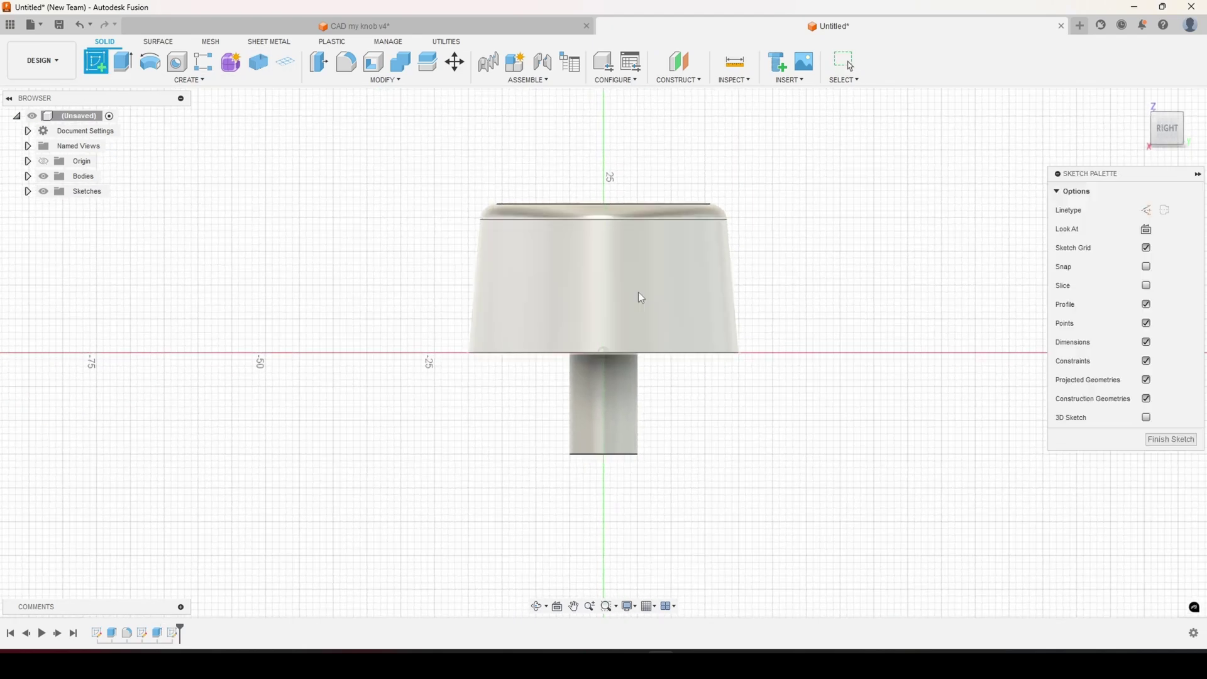
scroll(596, 352, up, 5)
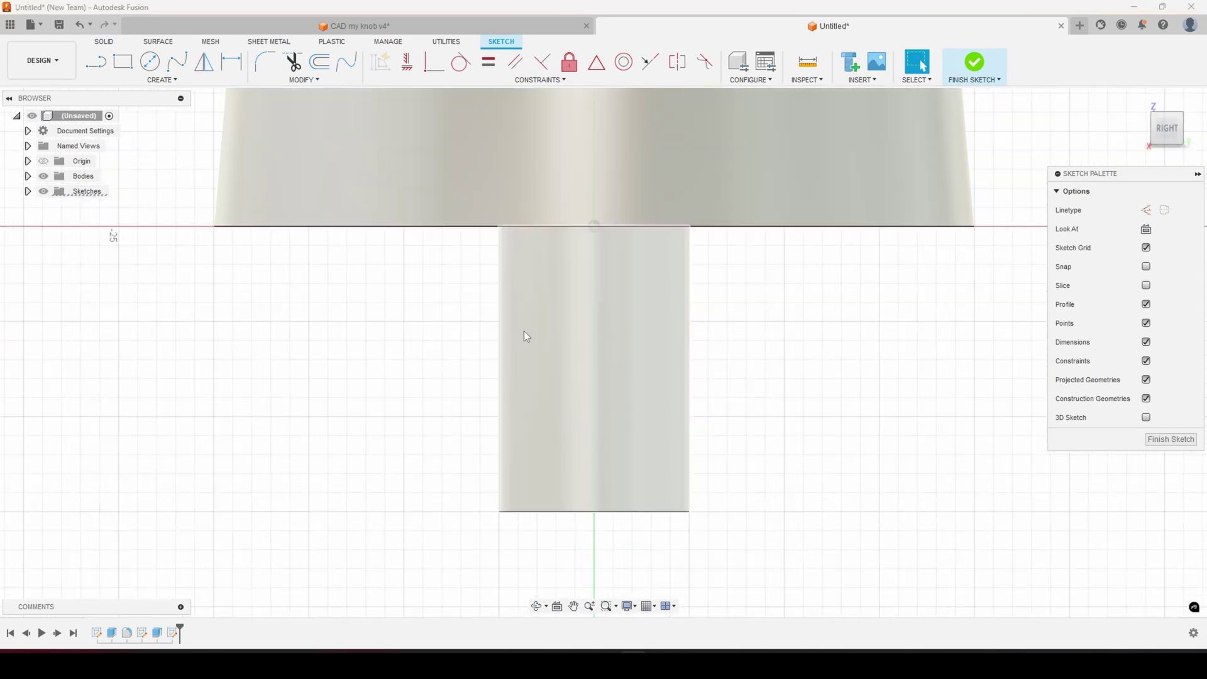
click(607, 511)
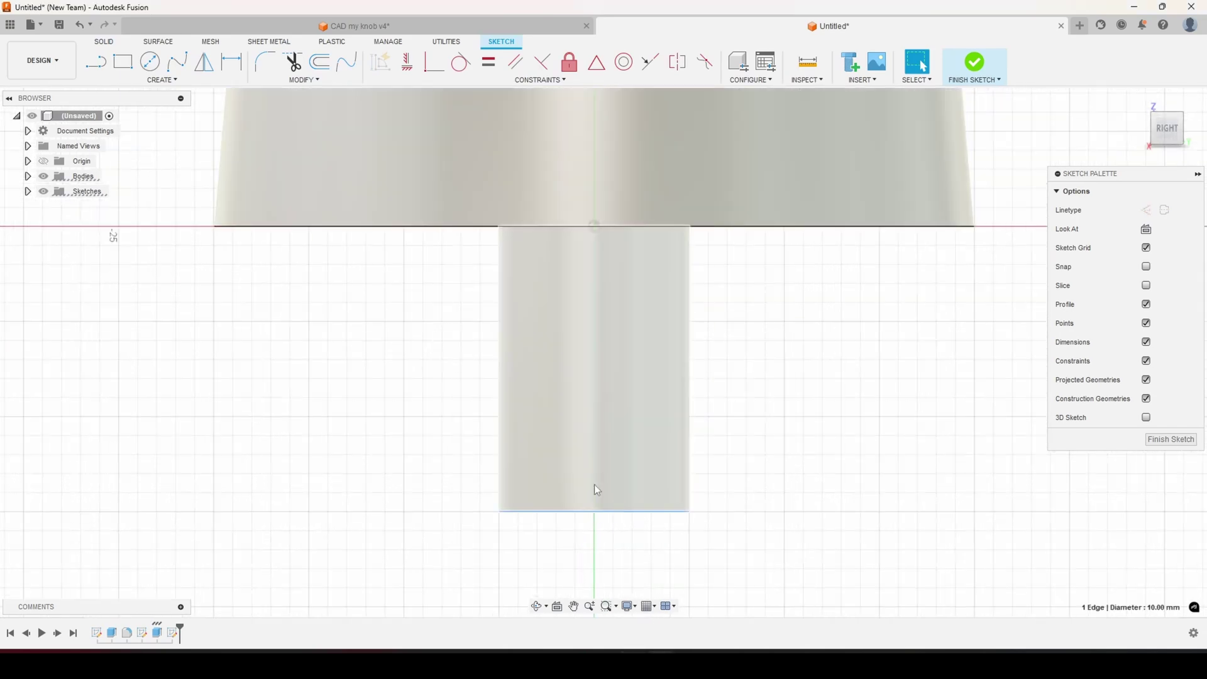
click(158, 79)
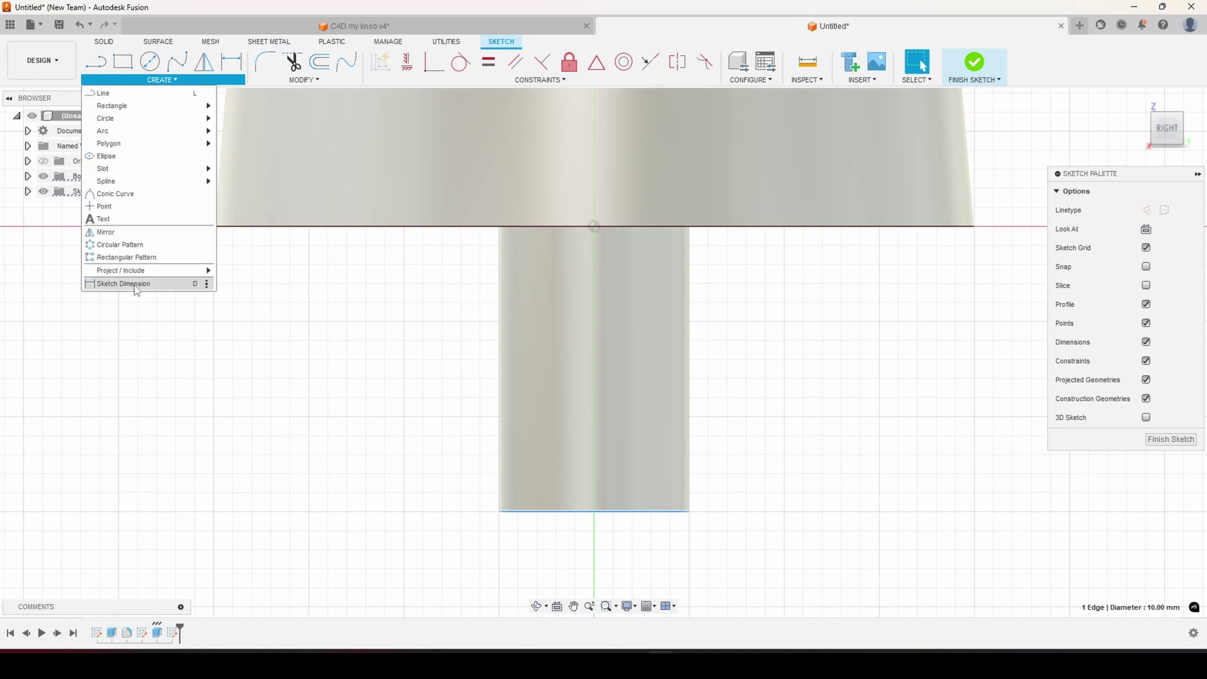
mouse_move(135, 272)
click(230, 274)
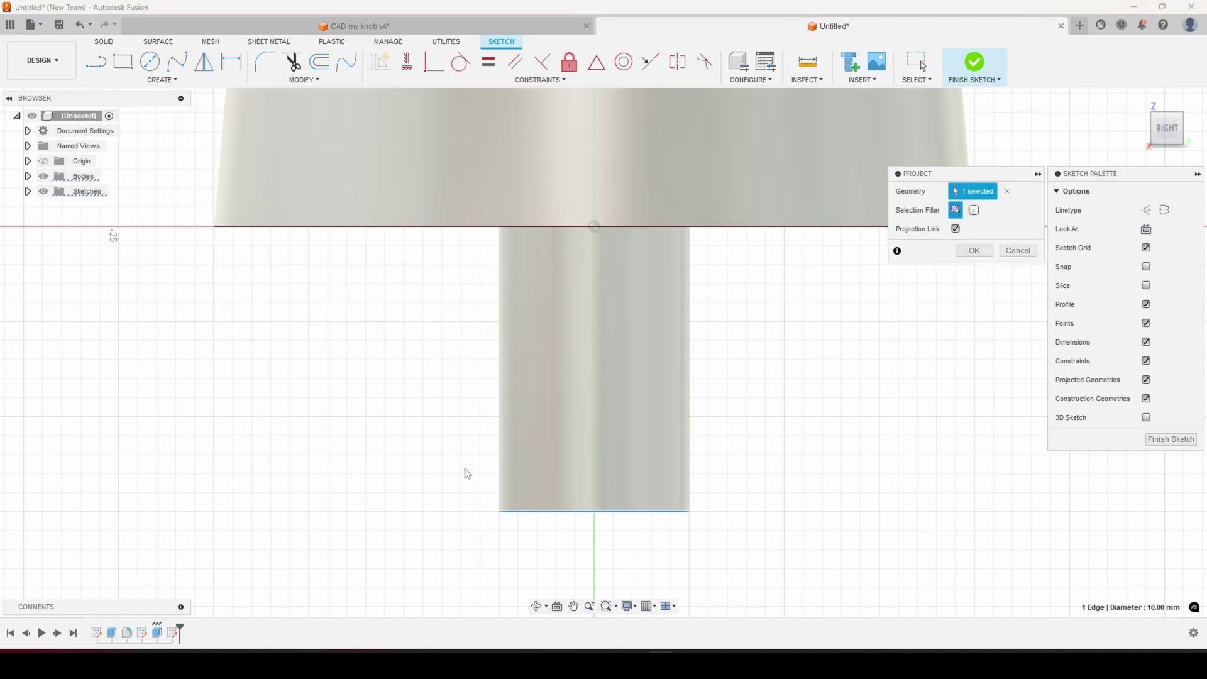
click(971, 253)
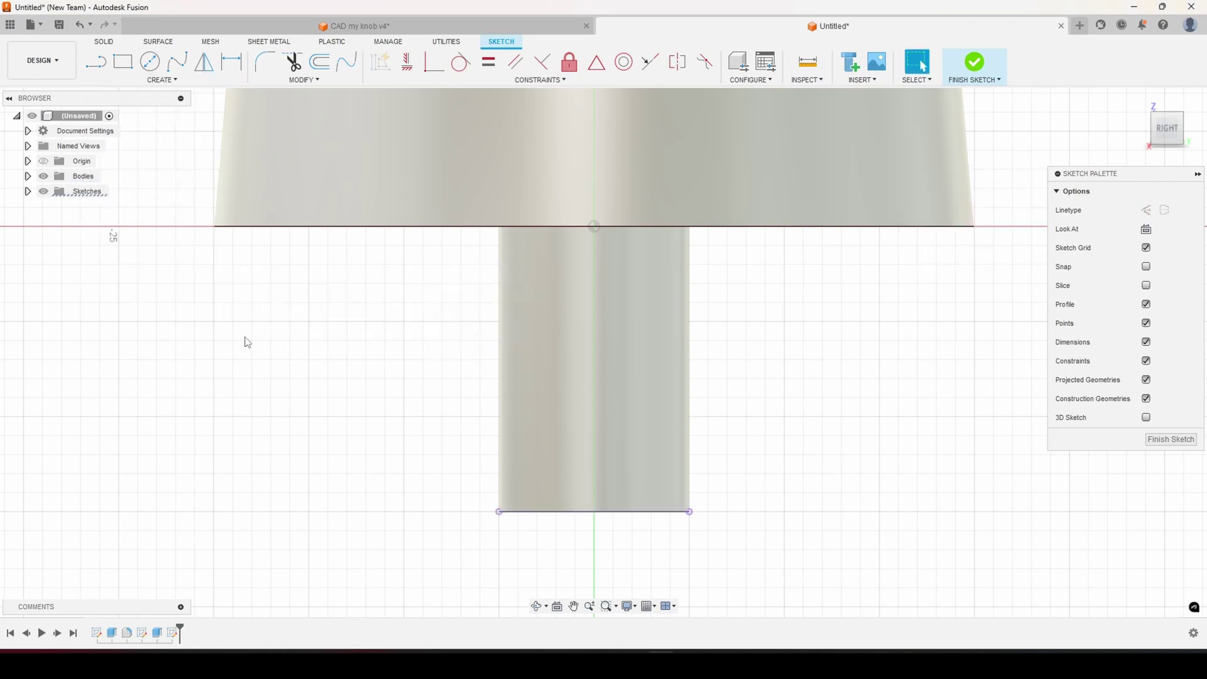
- Draw a small circle inside the shaft, its centre constrained vertical to the origin
click(151, 61)
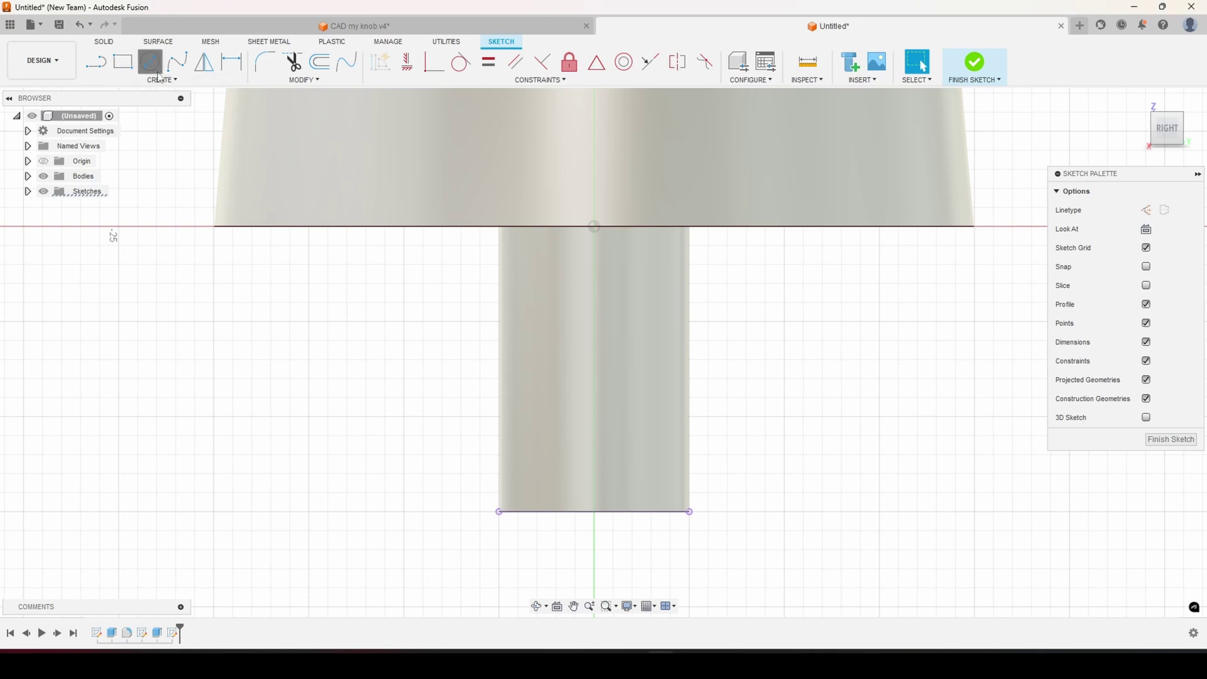
click(594, 374)
click(615, 396)
key(Escape)
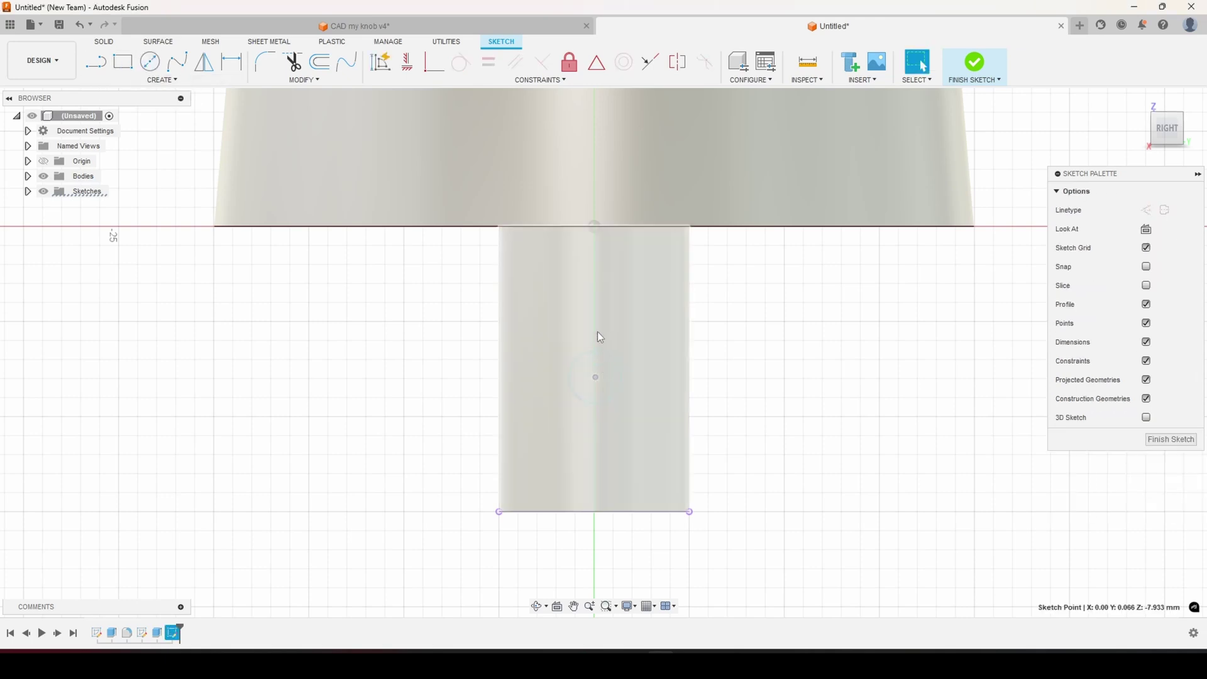
click(594, 225)
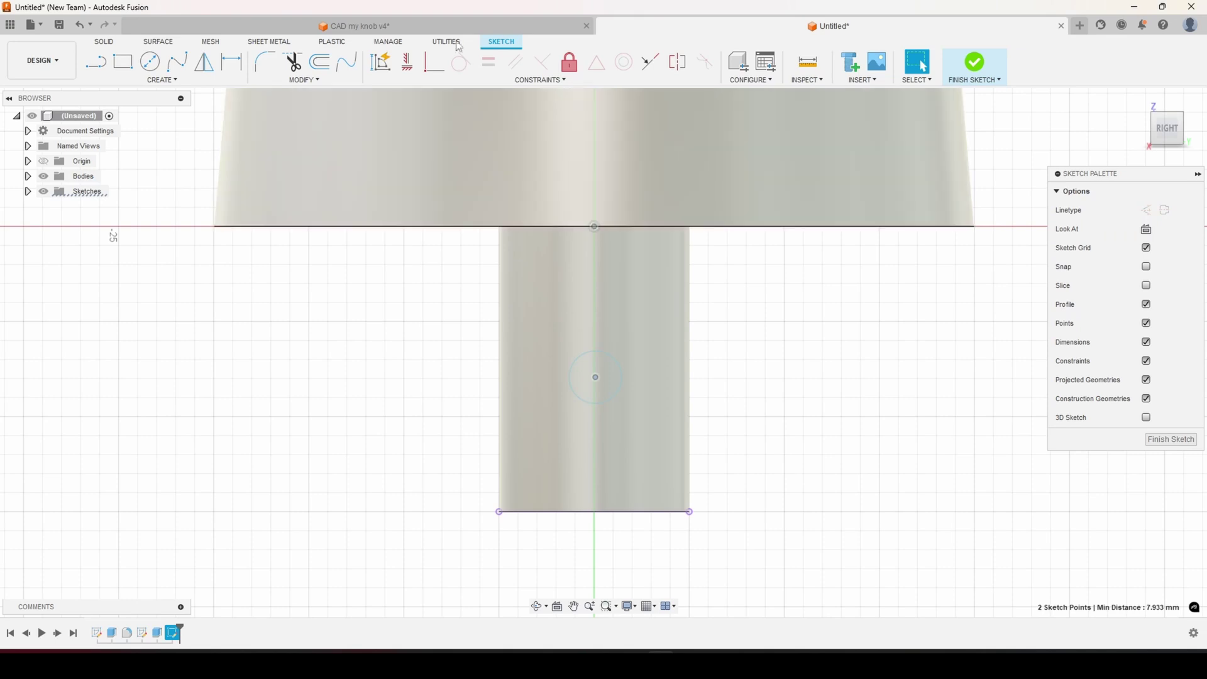
click(407, 63)
key(Escape)
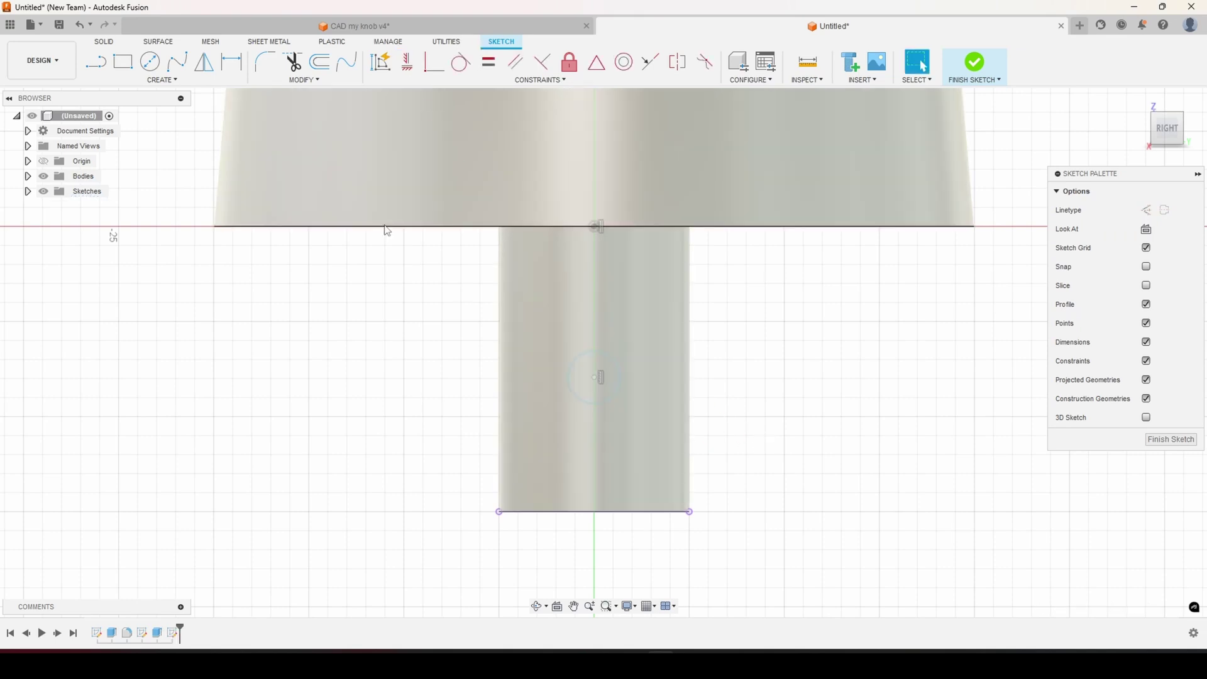
- Dimension the small circle to 3 mm diameter
click(228, 69)
click(621, 372)
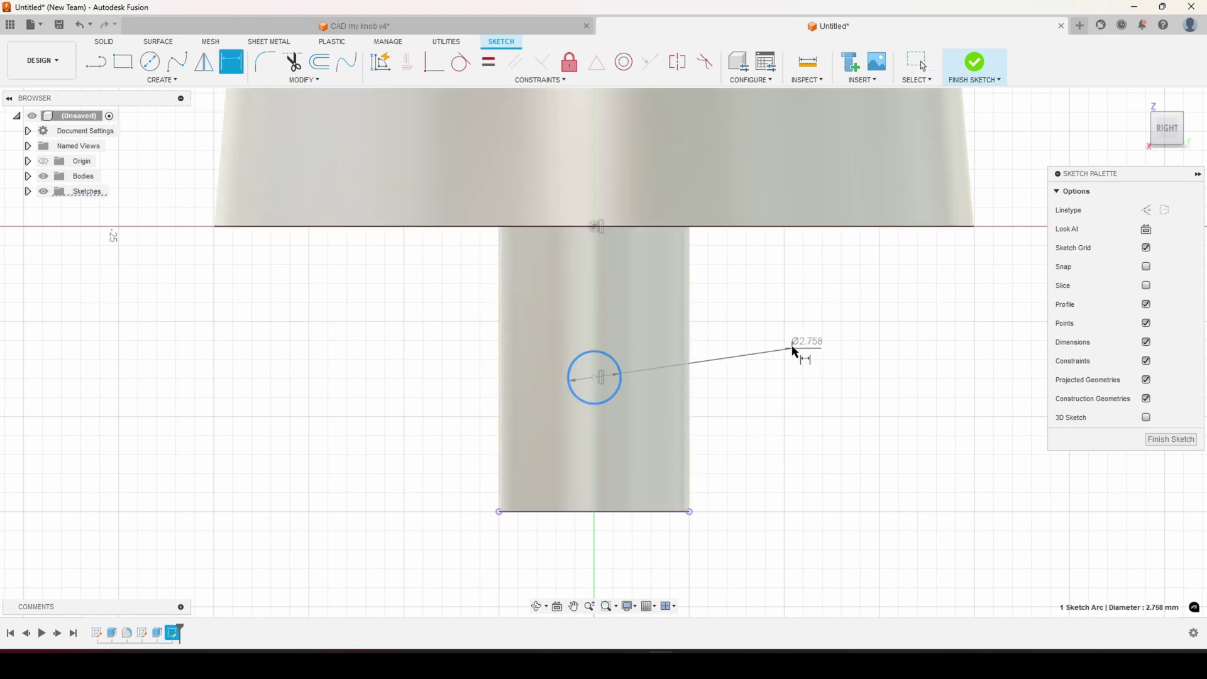
click(797, 330)
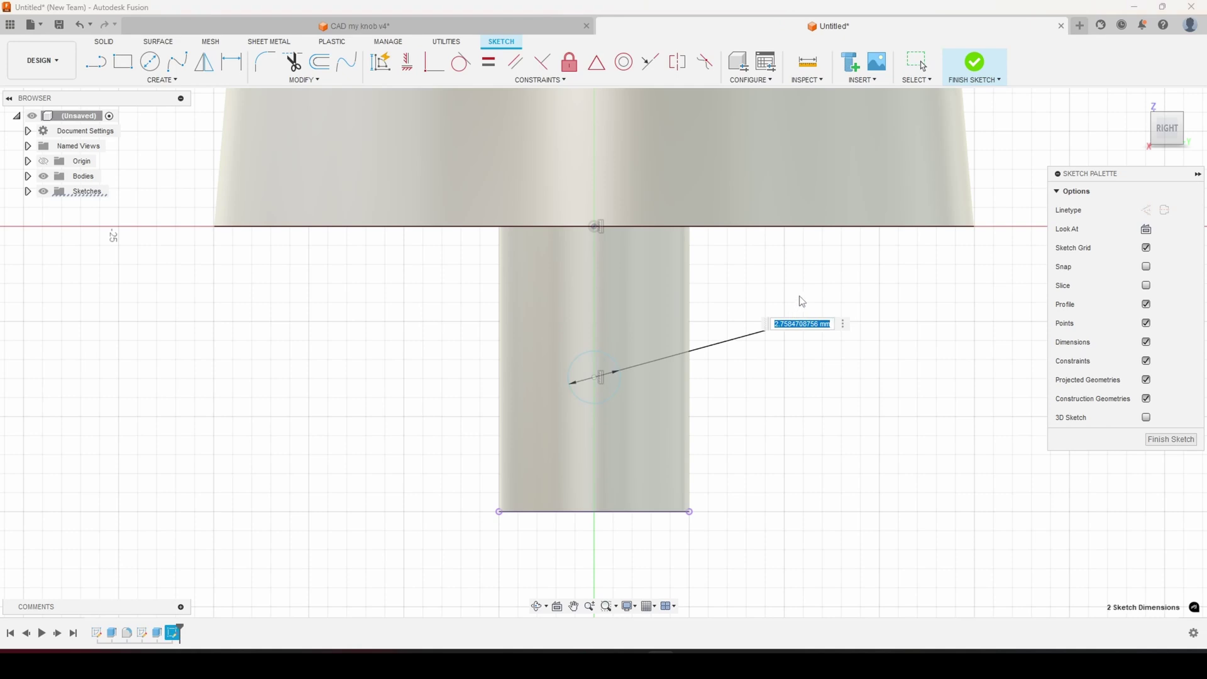
text(3)
key(Return)
key(Escape)
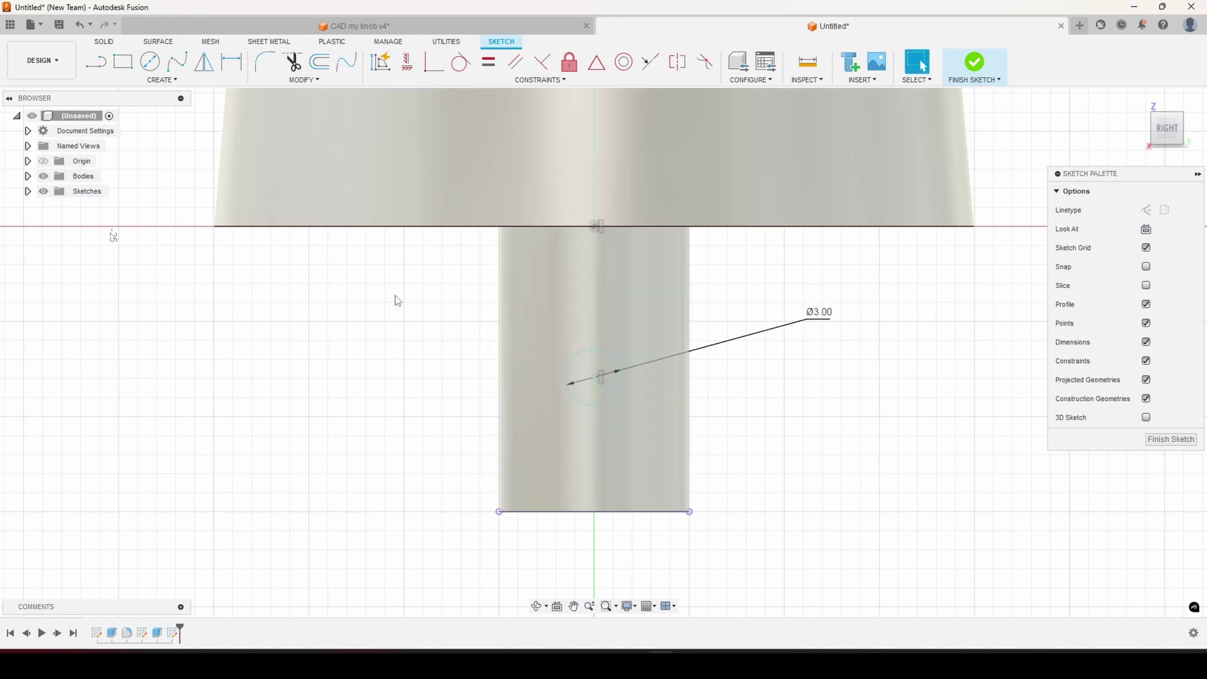
click(91, 64)
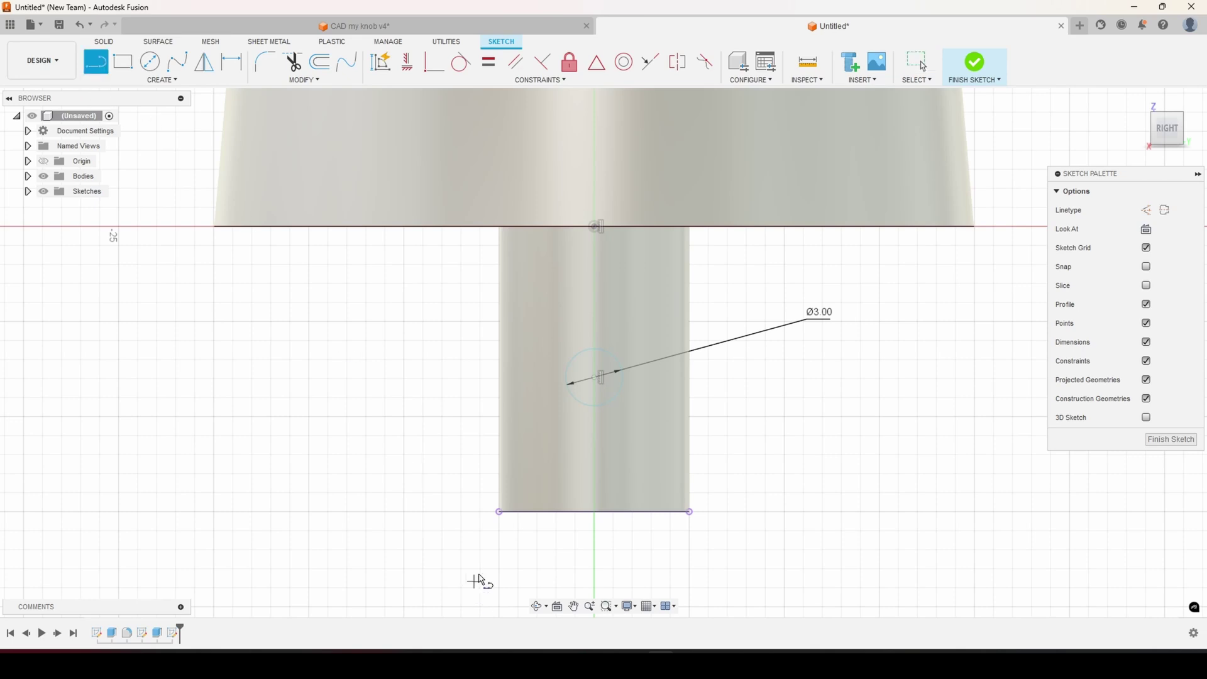
- Draw lines from the shaft's bottom corners up to the circle and align its centre vertically
click(500, 512)
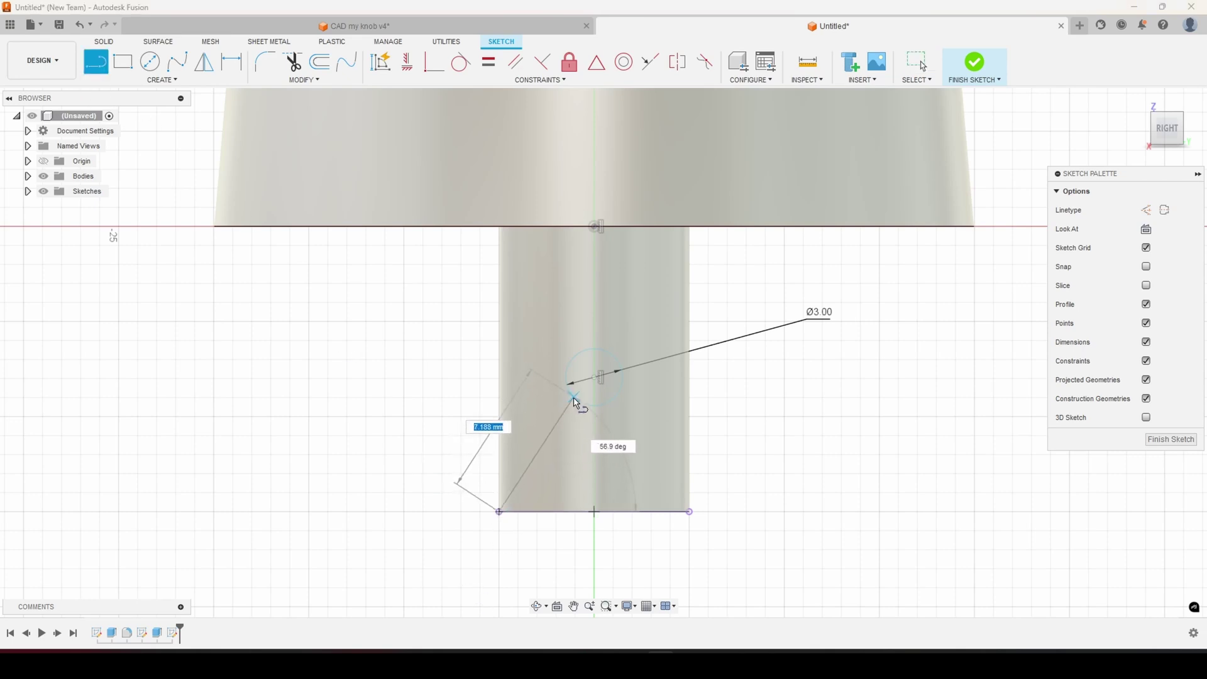
key(Escape)
click(614, 397)
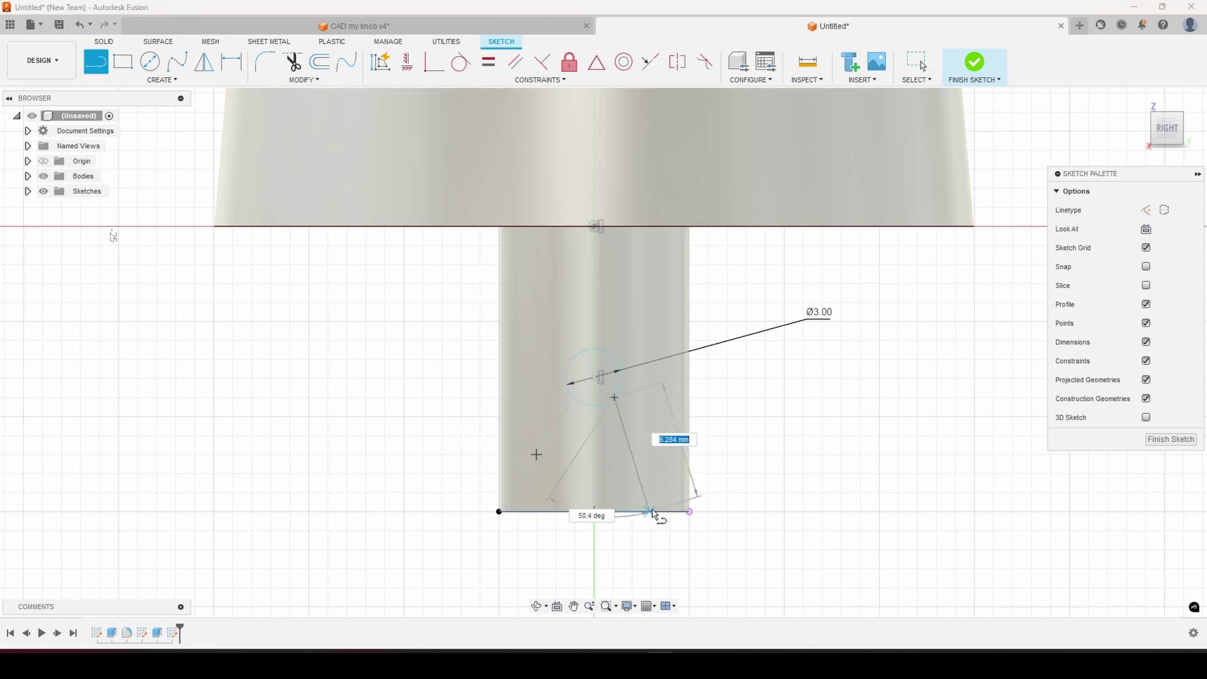
click(690, 511)
key(Escape)
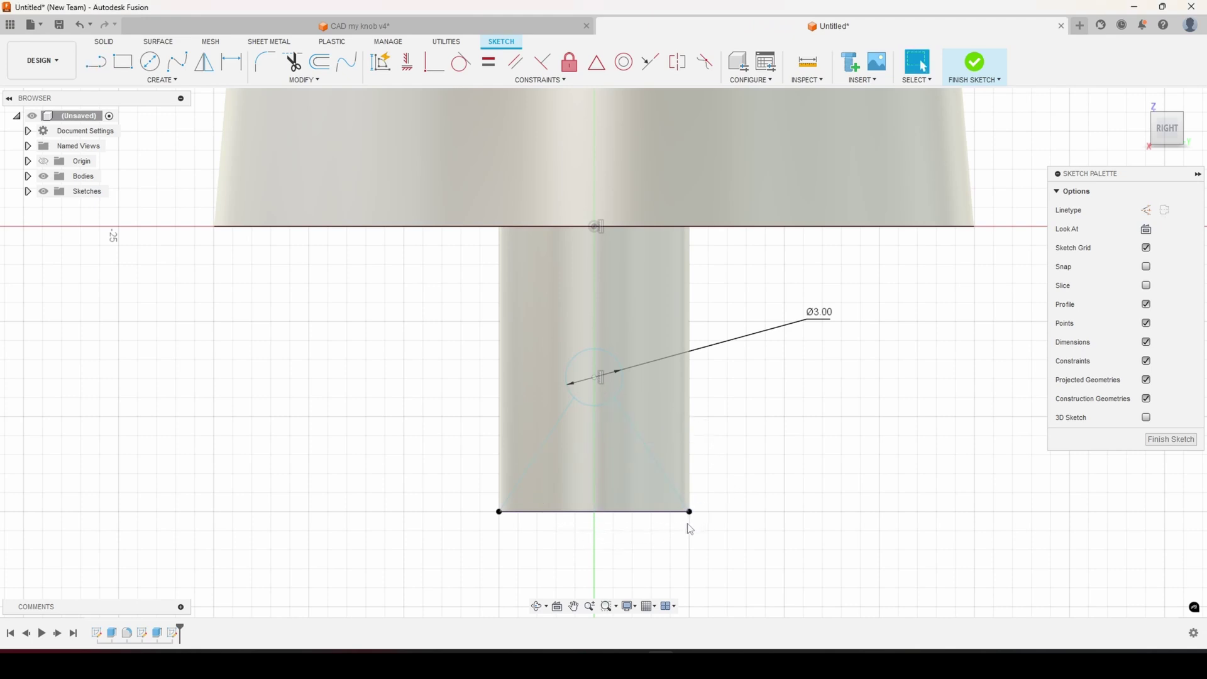
click(614, 398)
shift+click(573, 398)
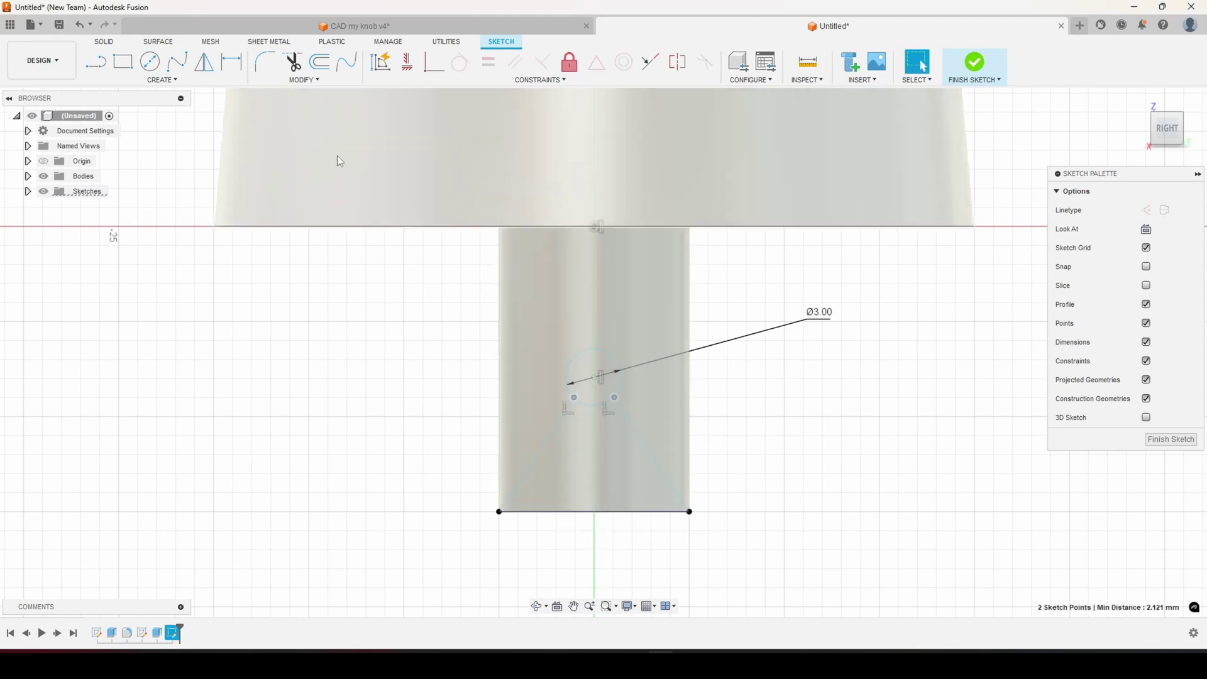
click(407, 61)
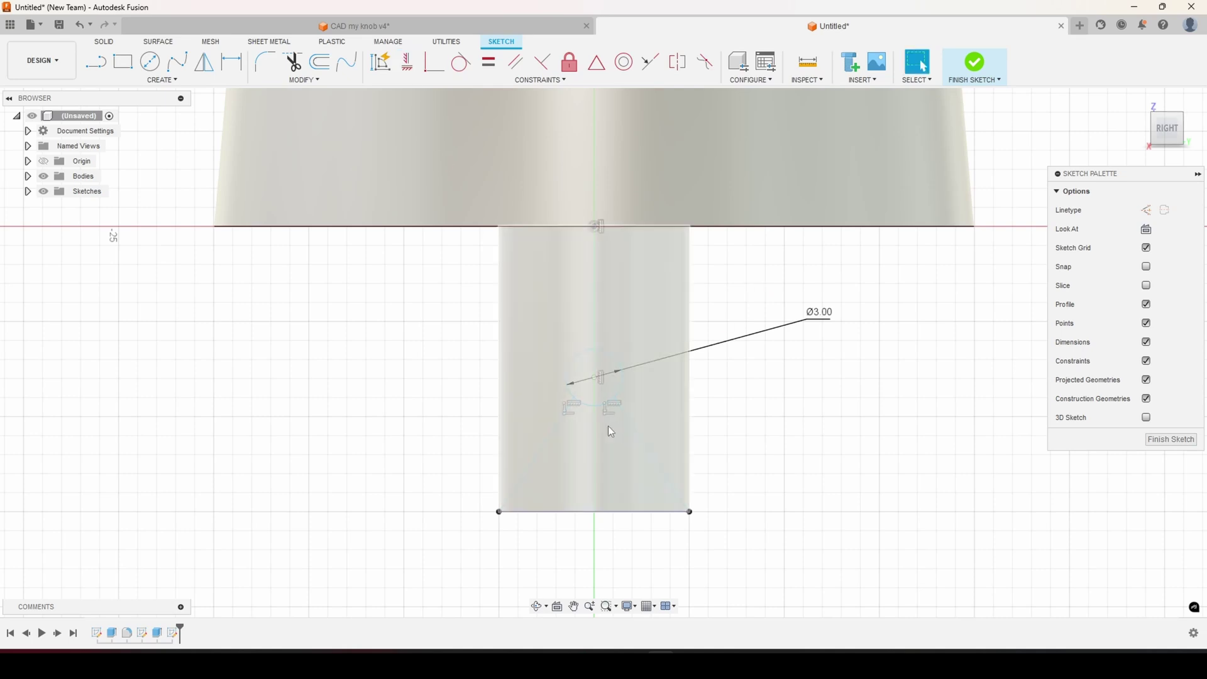
key(Escape)
mouse_move(595, 391)
mouse_down()
mouse_move(594, 431)
mouse_move(589, 372)
mouse_move(596, 432)
mouse_move(595, 408)
mouse_up()
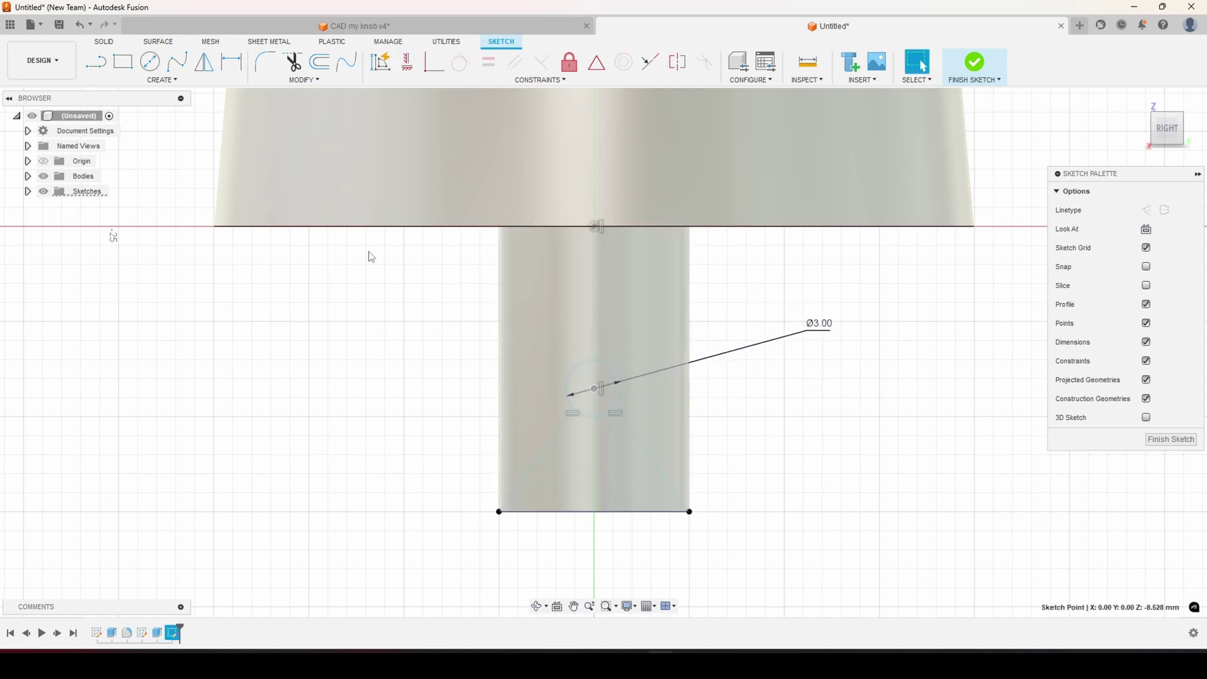
- Dimension the circle centre 5 mm and the triangle tips 4 mm above the bottom edge
click(229, 67)
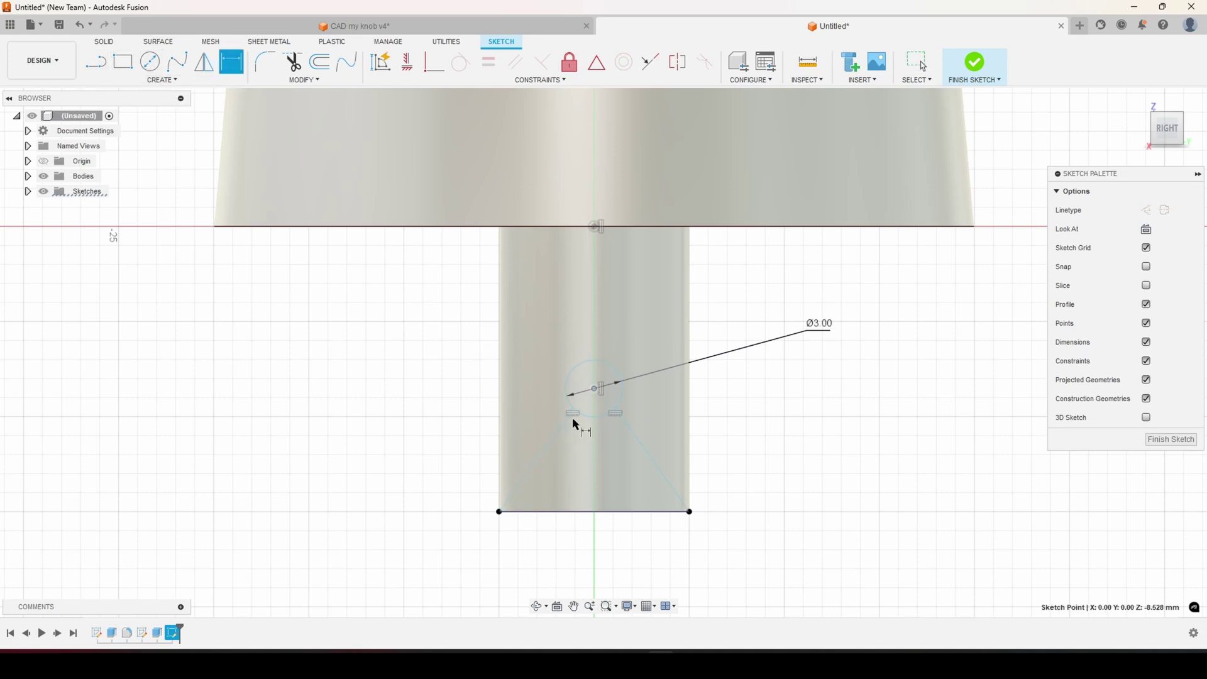
click(621, 512)
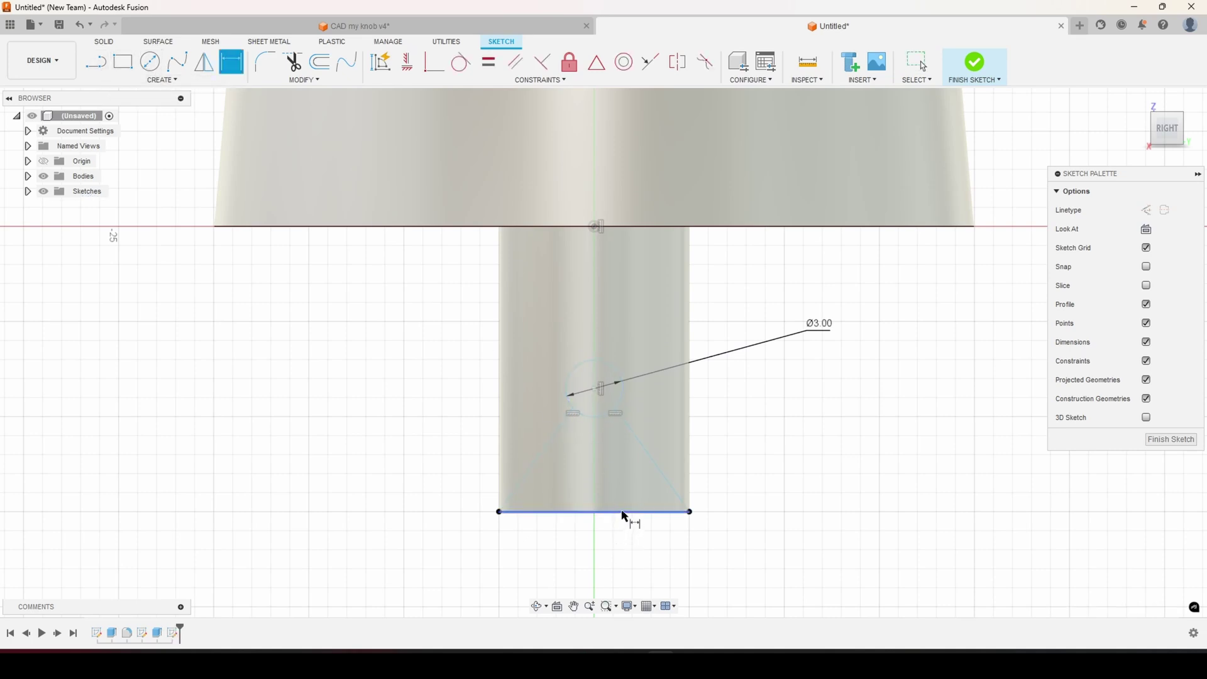
click(595, 389)
click(403, 440)
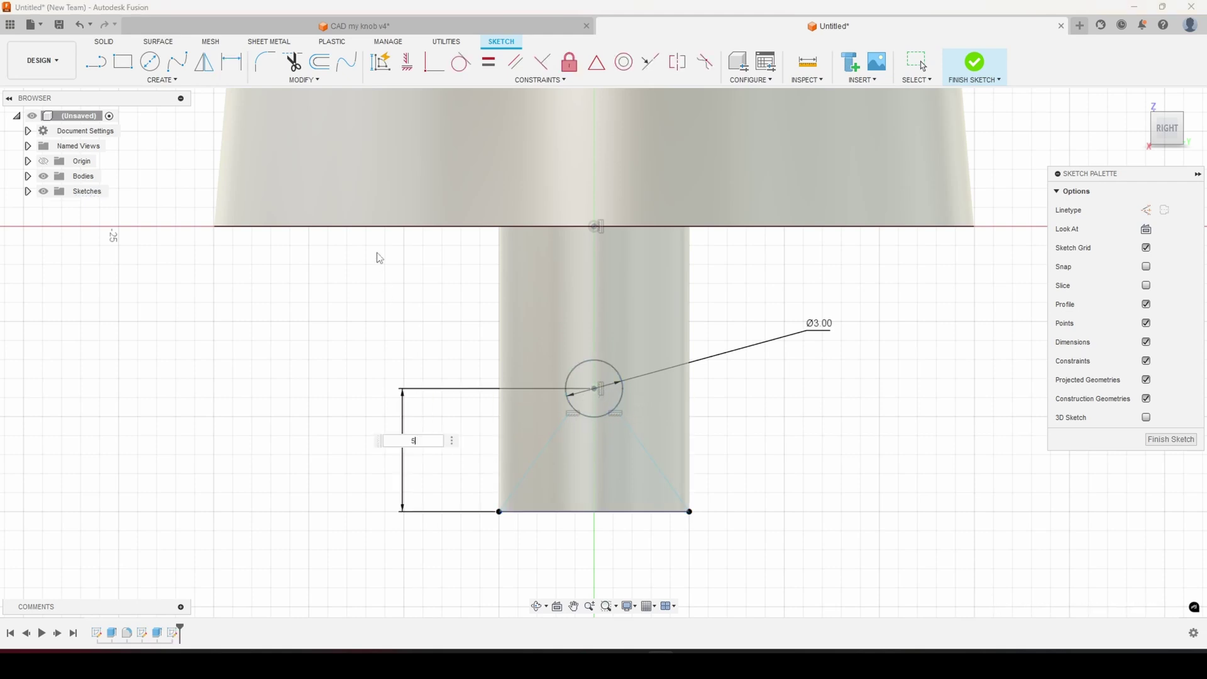
text(5)
key(Return)
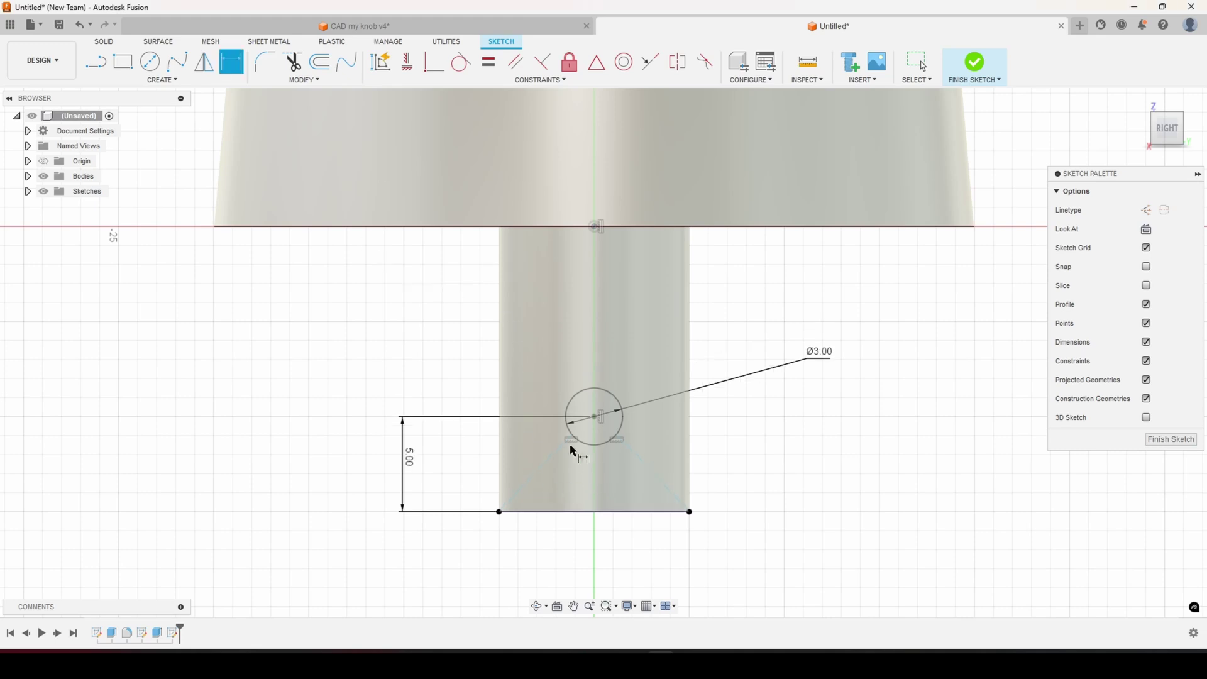
click(571, 515)
click(571, 435)
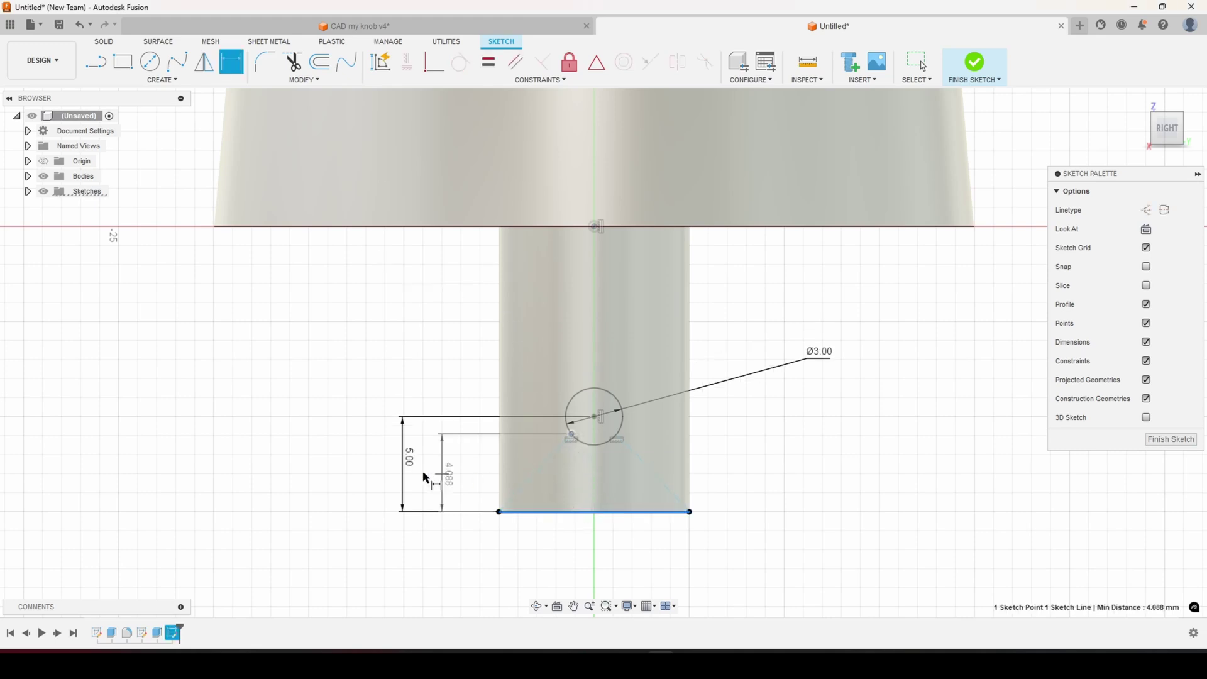
click(457, 485)
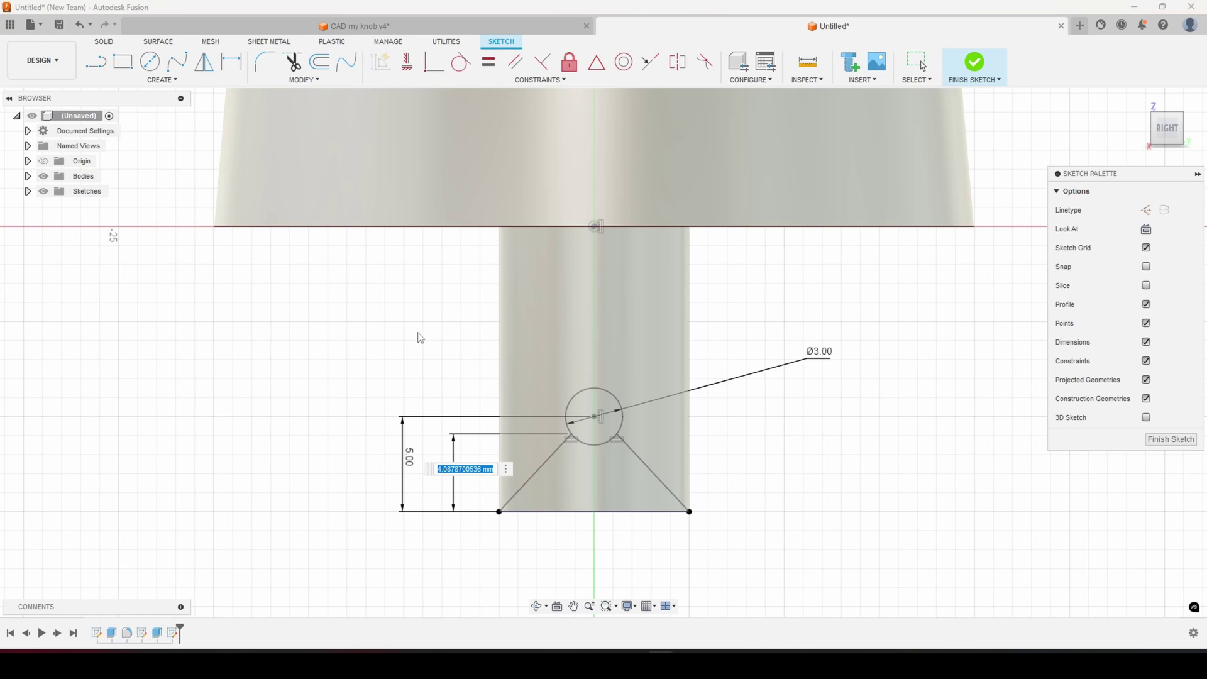
text(4)
key(Return)
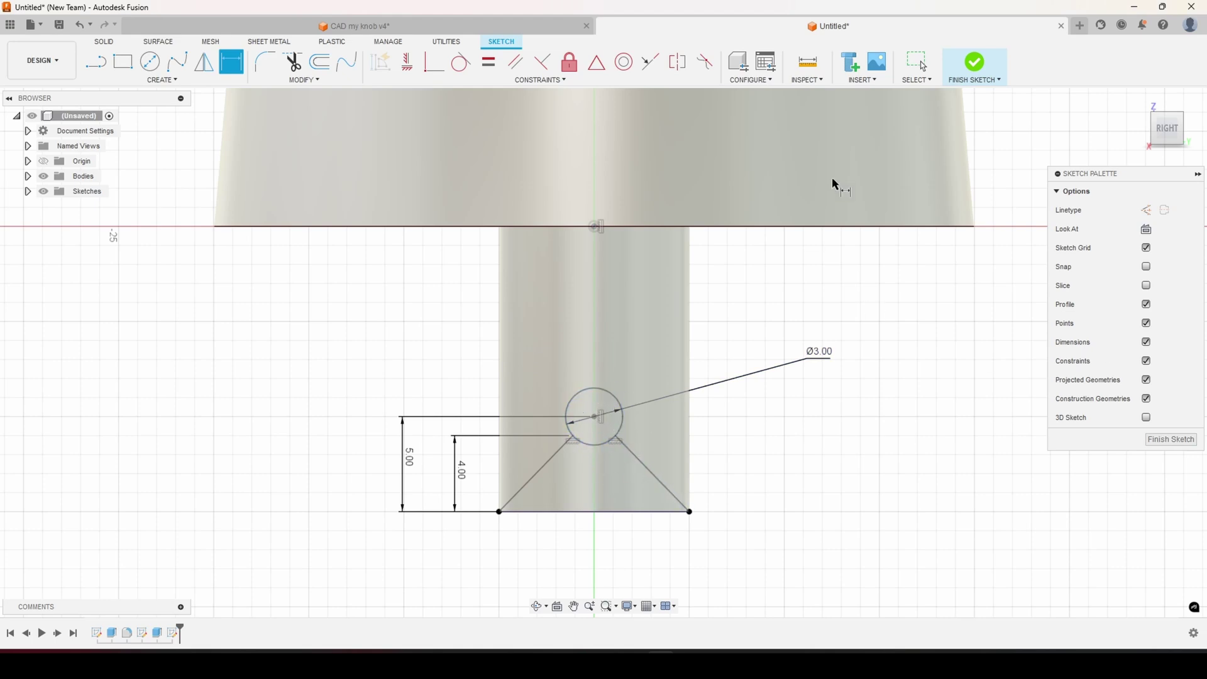
- Set up a Cut extrude using the triangle and circle profiles
click(974, 63)
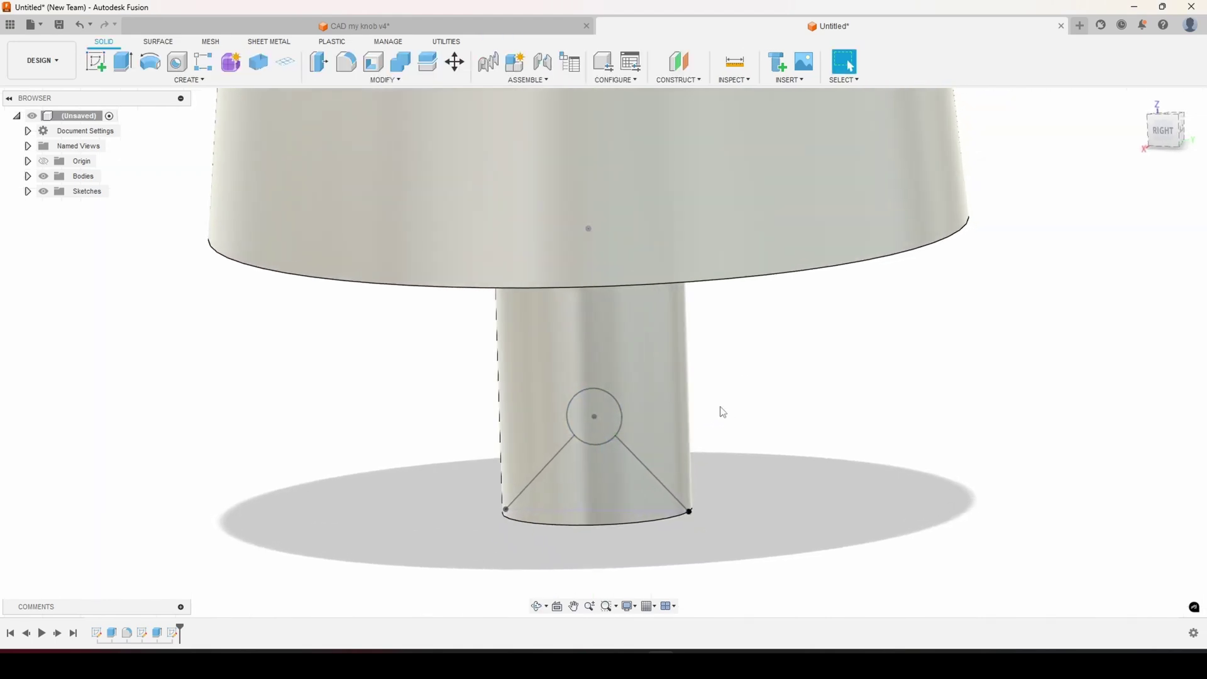
click(123, 63)
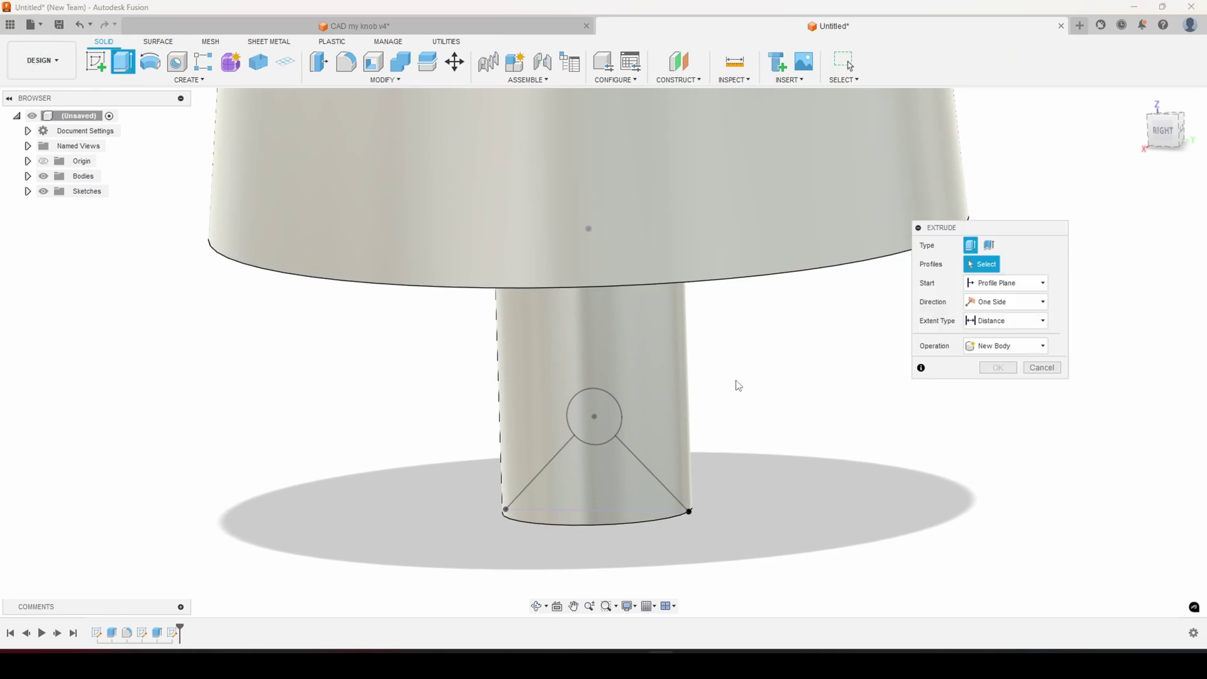
click(994, 352)
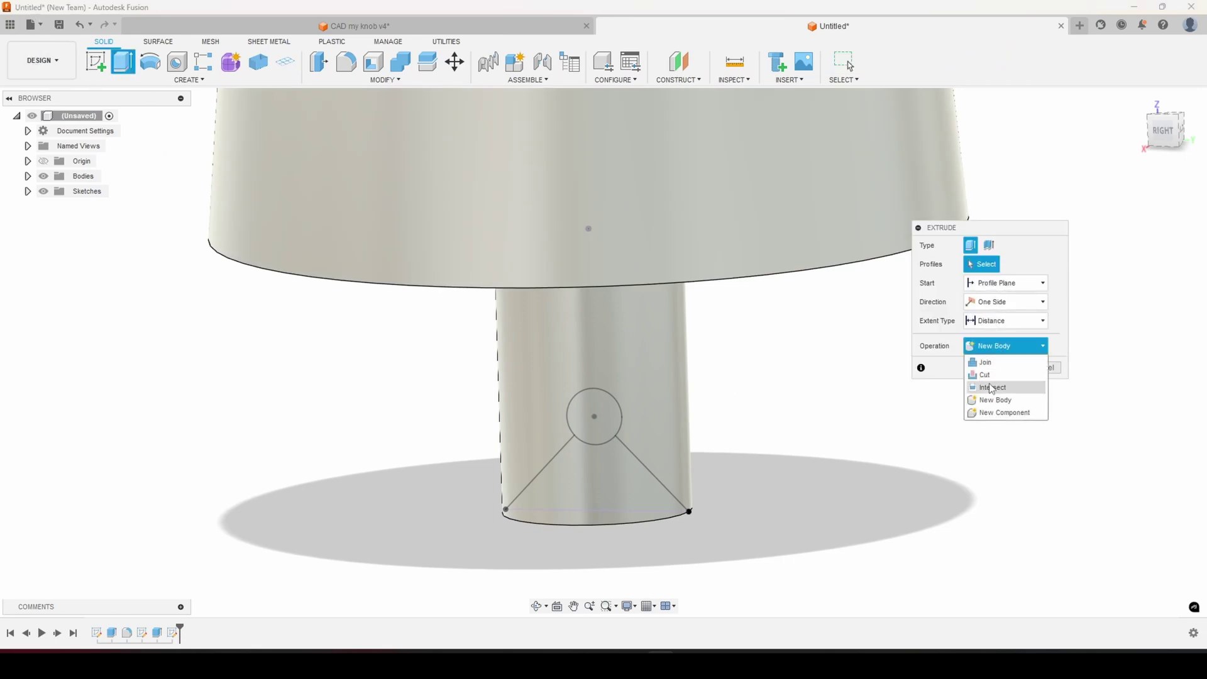
click(993, 386)
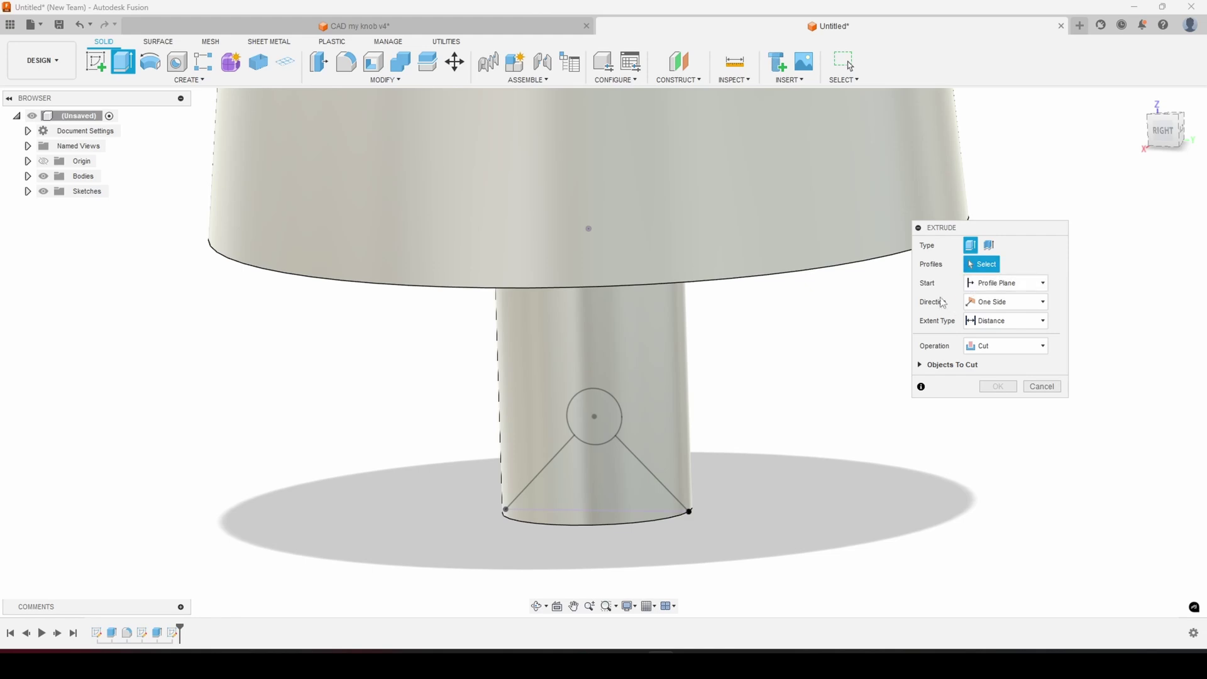
click(568, 488)
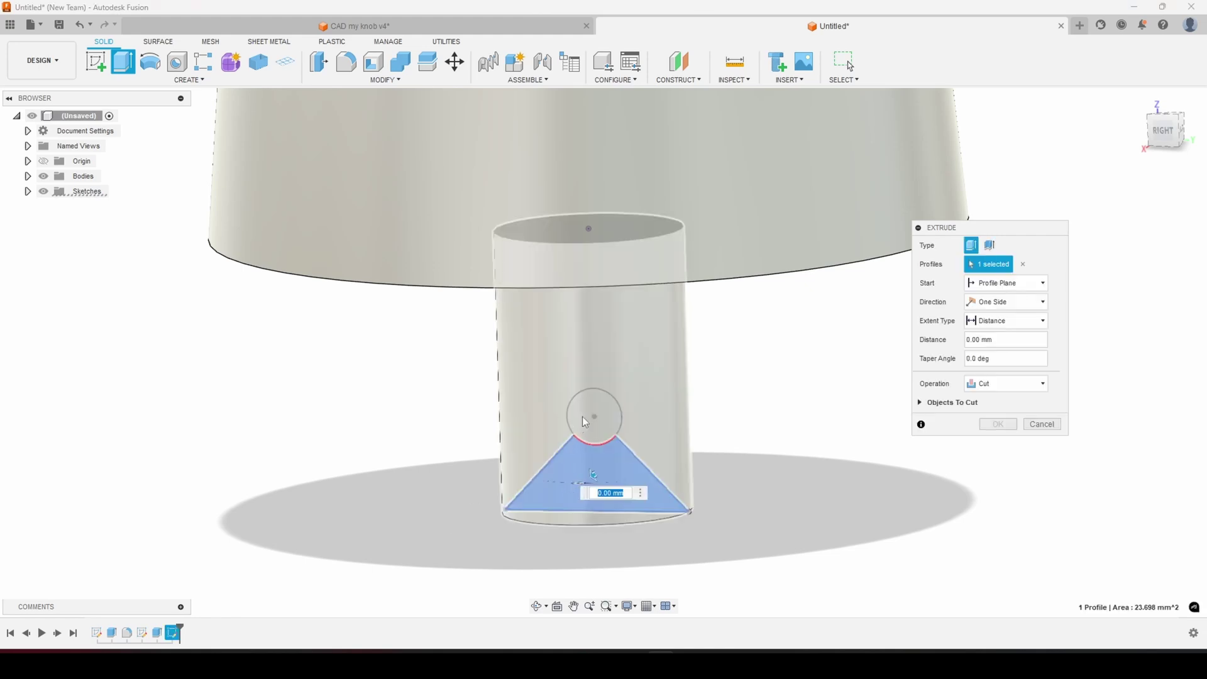
click(582, 417)
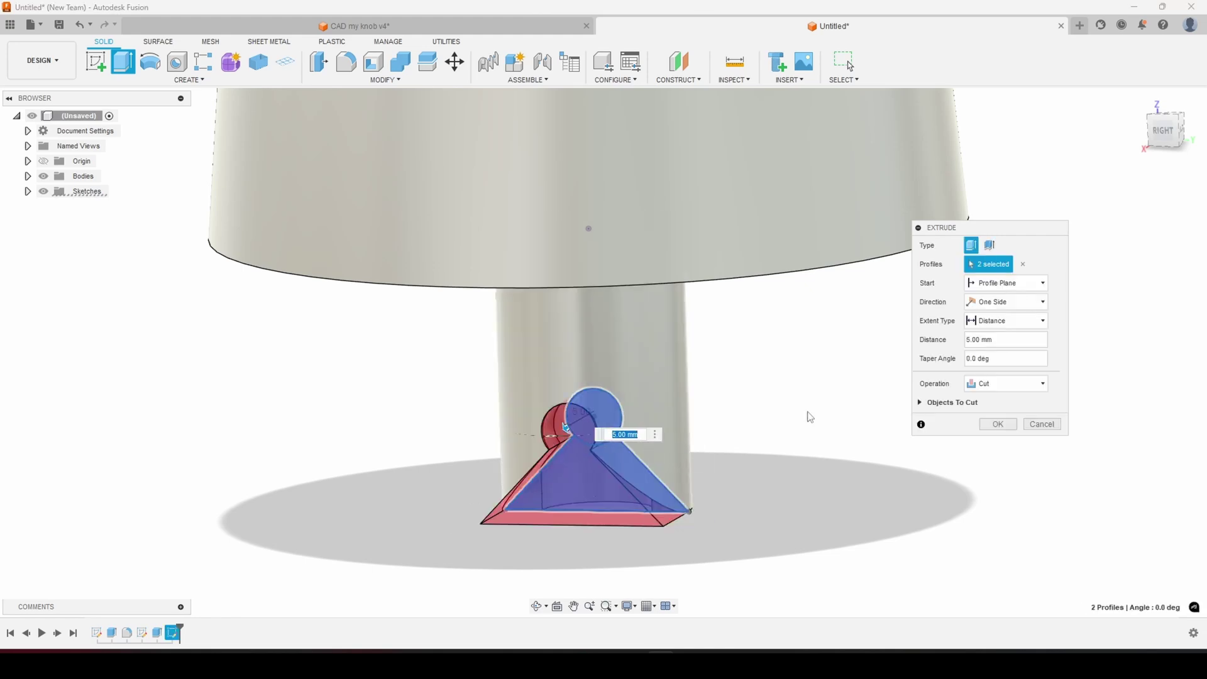
- Make the cut Two Sides with All on both sides and apply it
click(1005, 320)
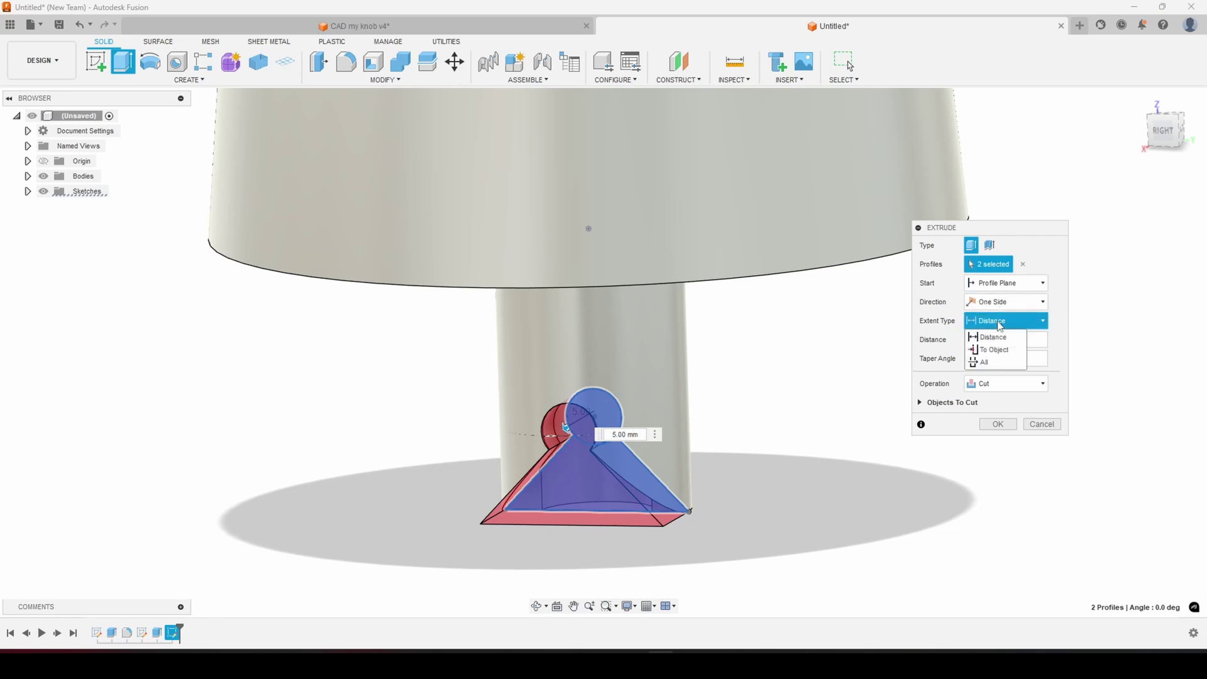
click(996, 364)
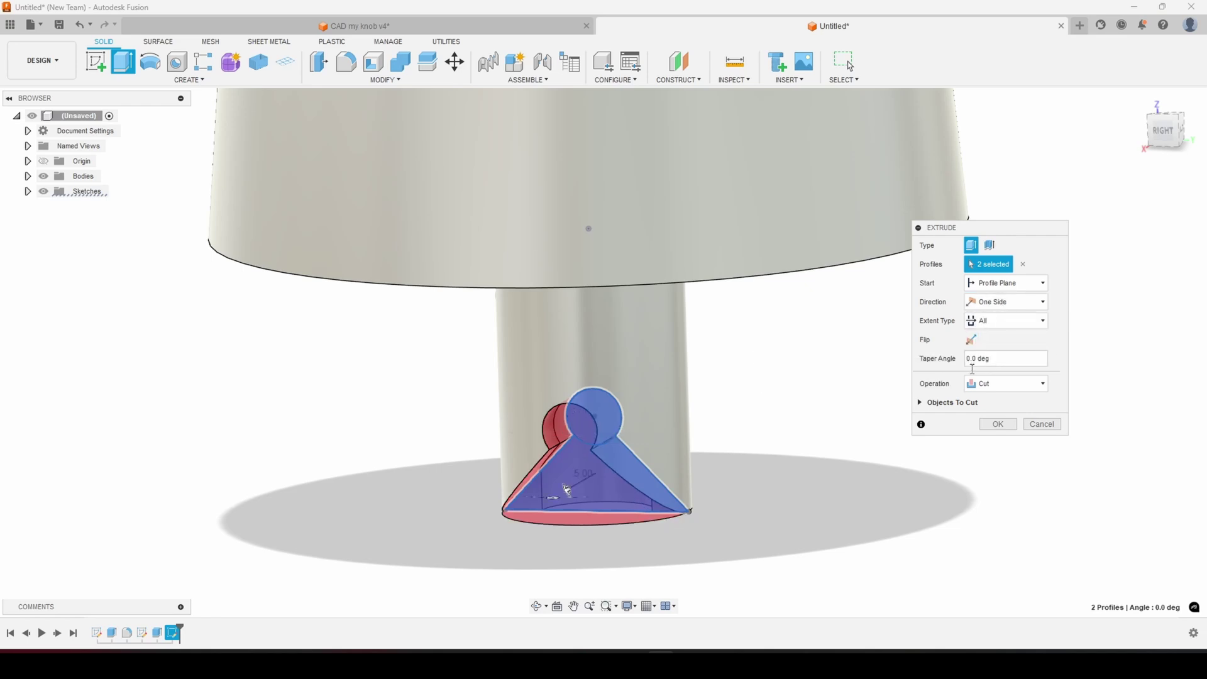
click(1000, 302)
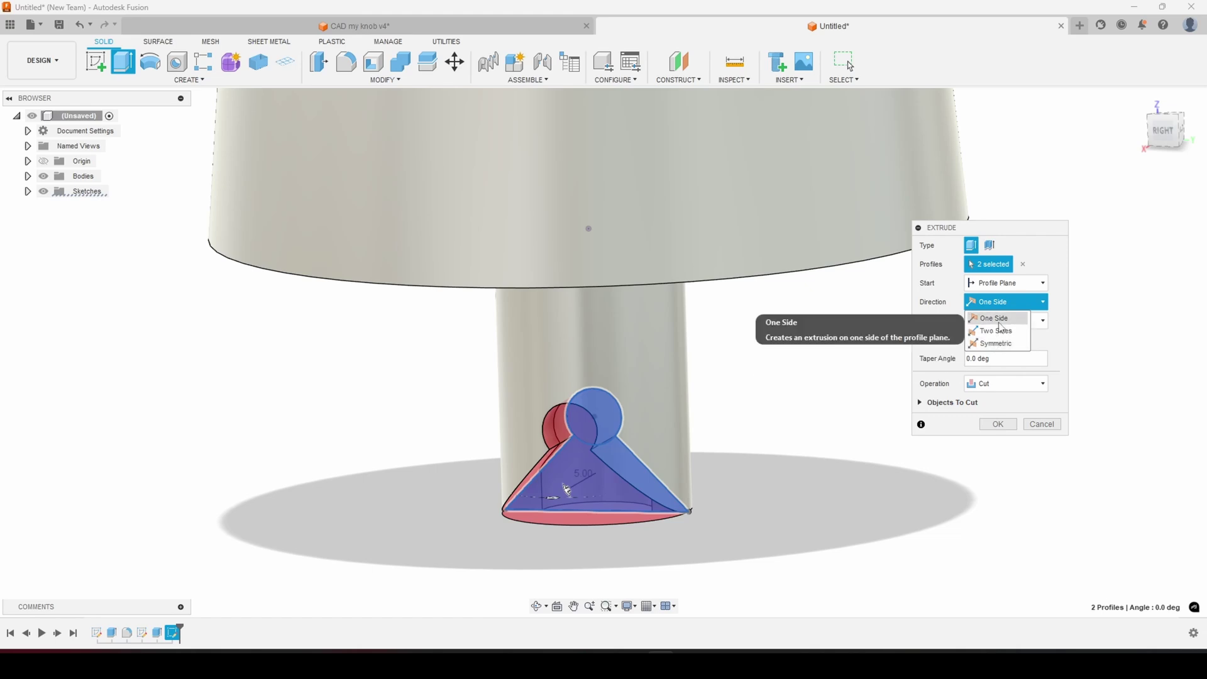
click(1000, 331)
shift+middle_drag(792, 457, 635, 473)
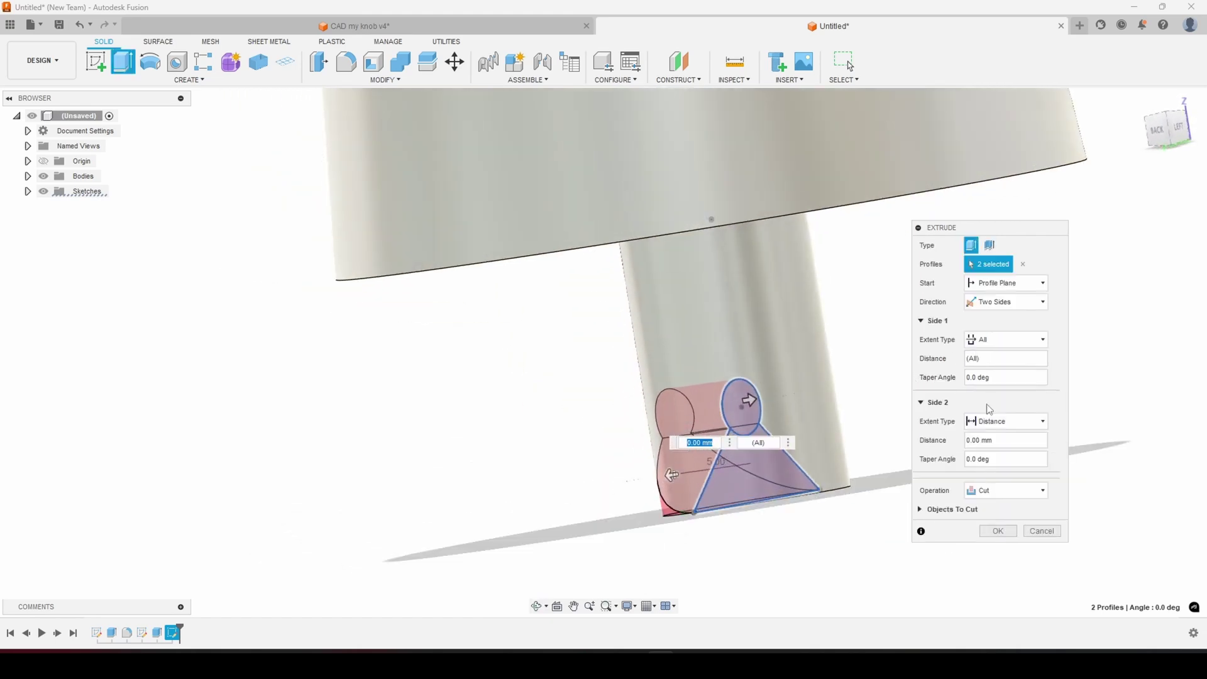
click(1000, 422)
click(987, 465)
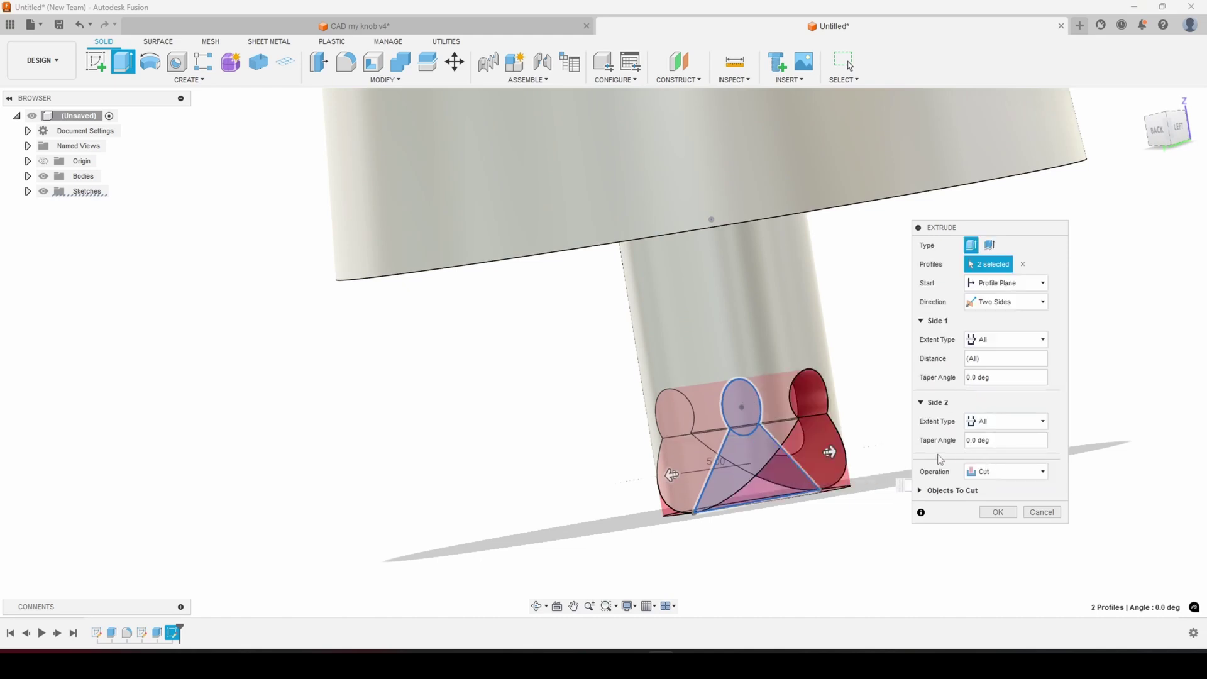
click(998, 513)
shift+middle_drag(818, 399, 1086, 431)
scroll(1018, 410, down, 5)
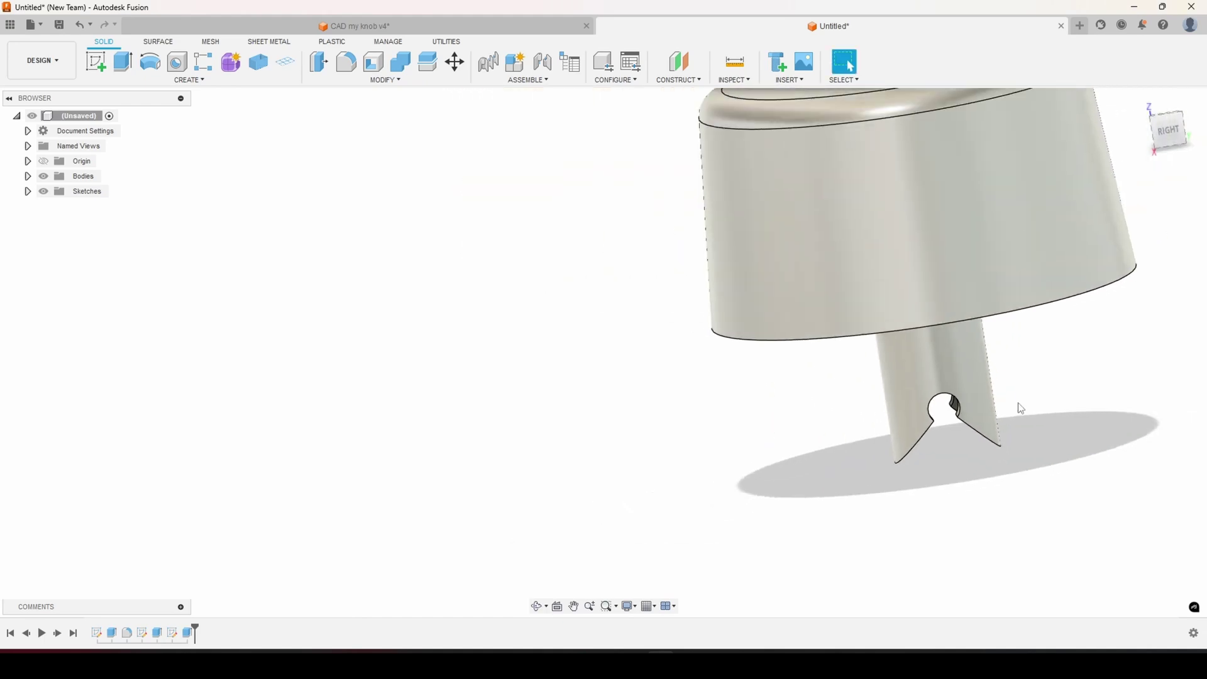
shift+middle_drag(1130, 253, 898, 440)
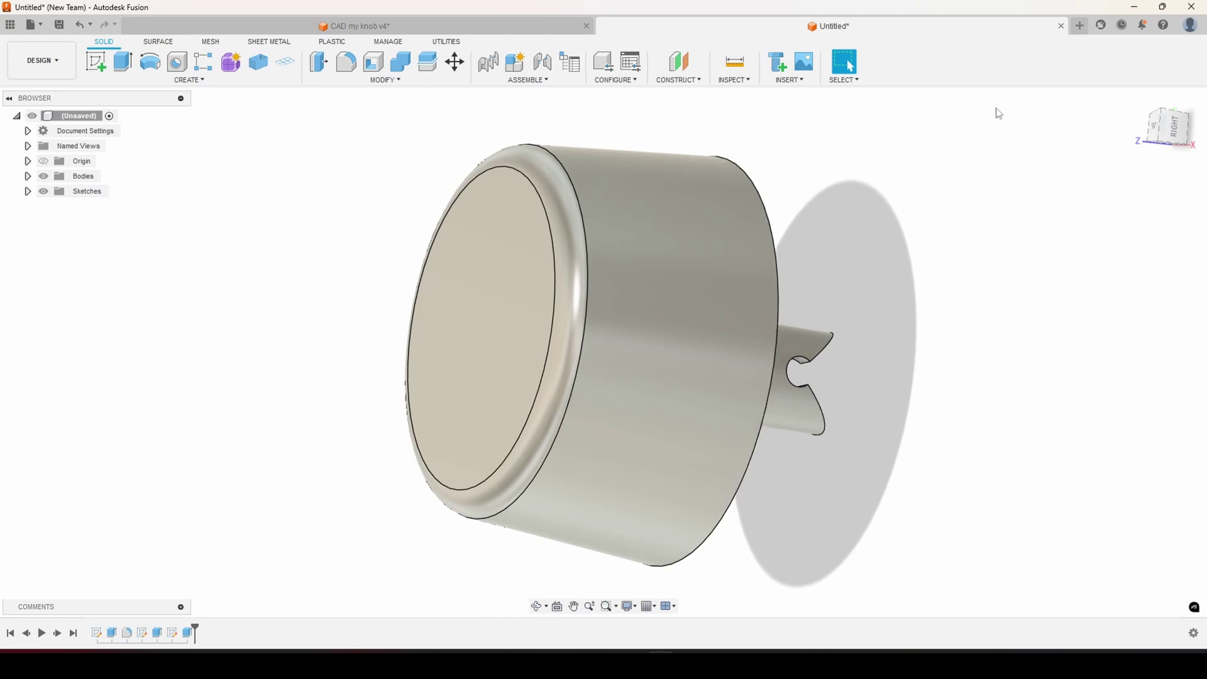
click(1080, 26)
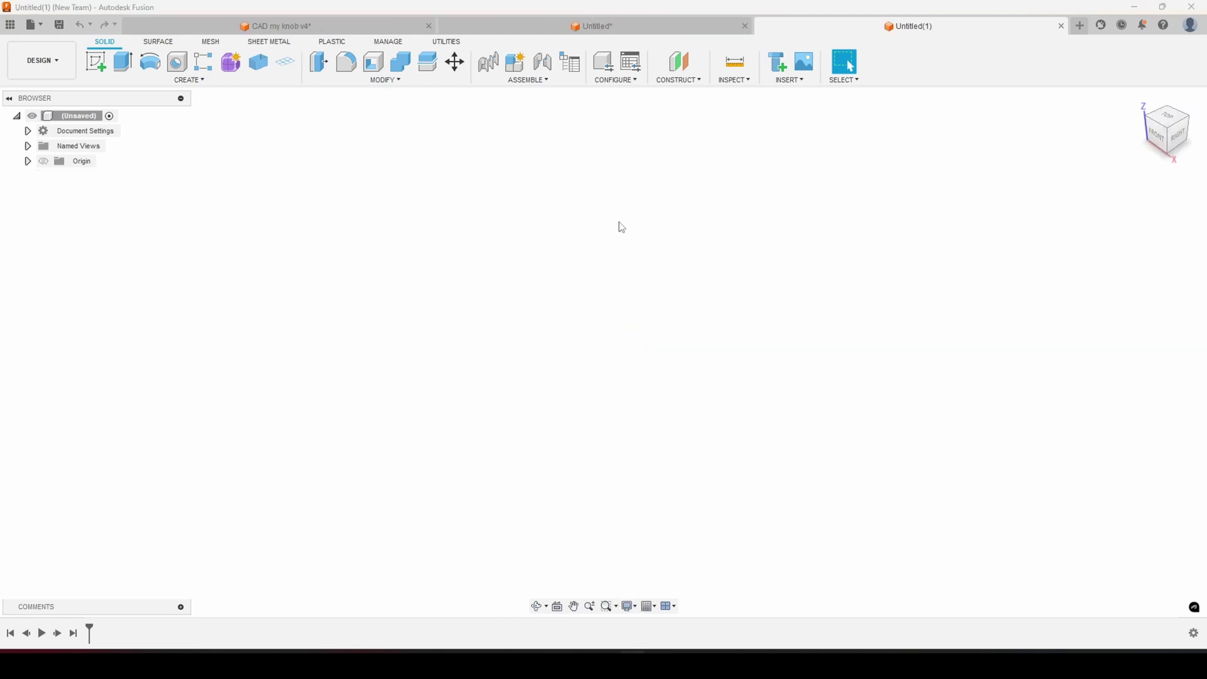
- On the vertical origin plane, sketch a closed trapezoid outline starting at the origin
click(95, 61)
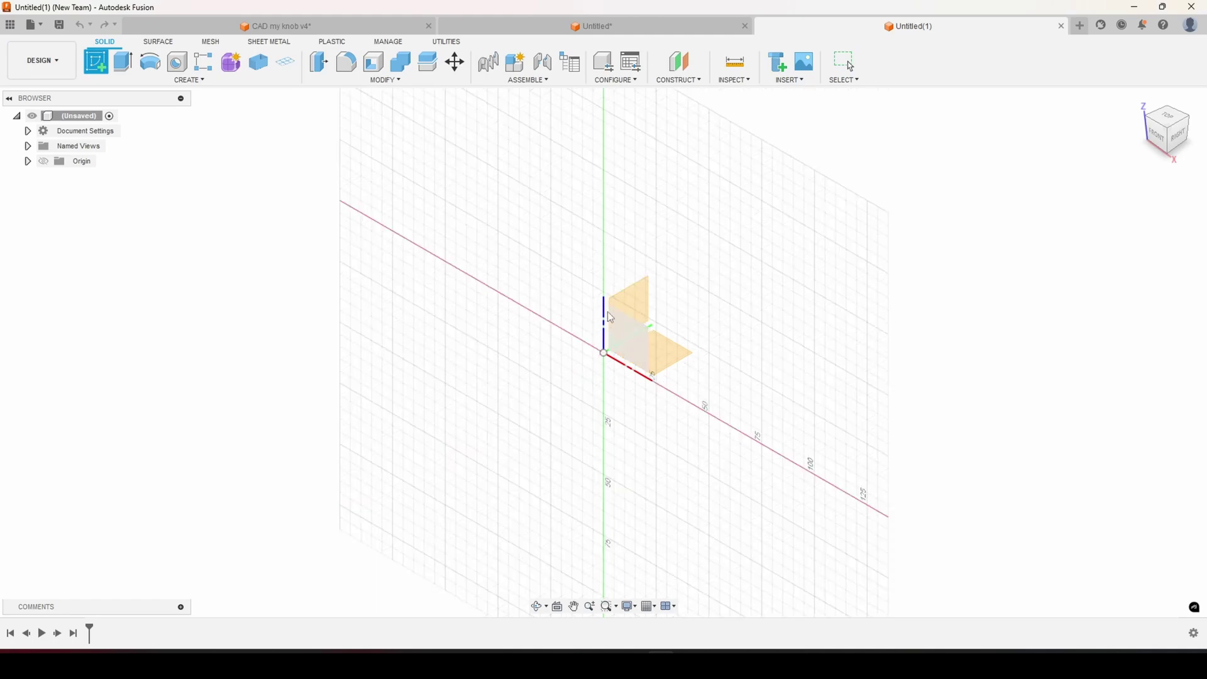
click(624, 341)
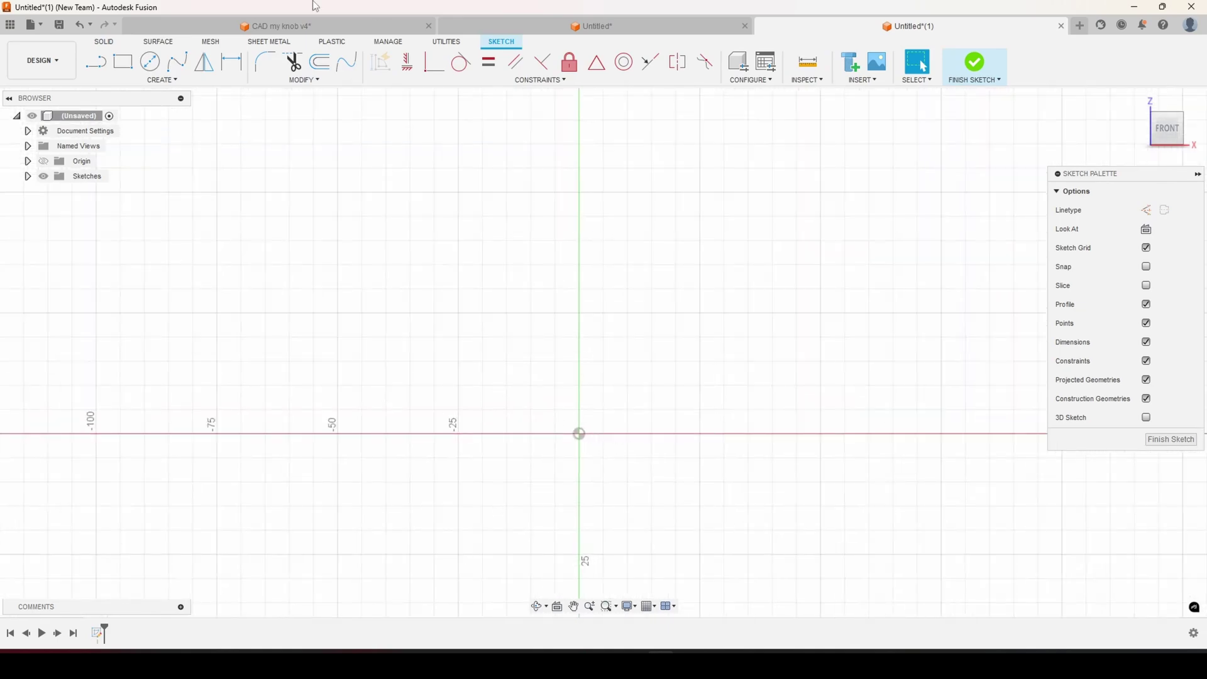
click(97, 62)
click(579, 434)
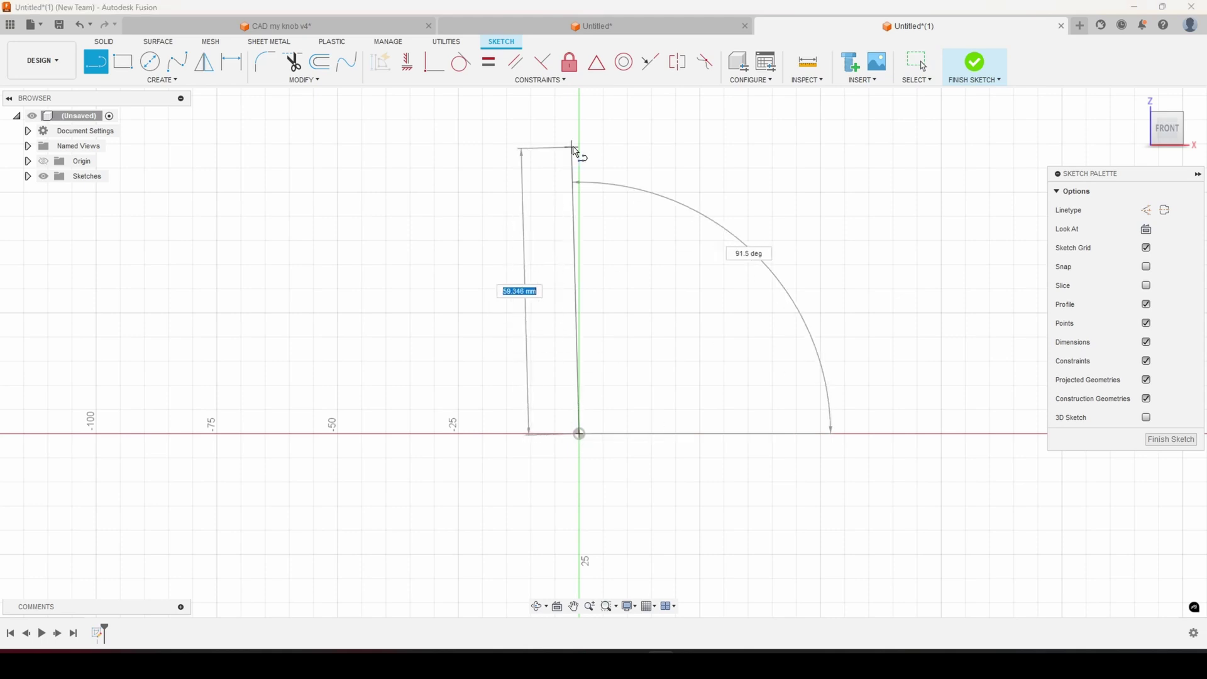
click(580, 158)
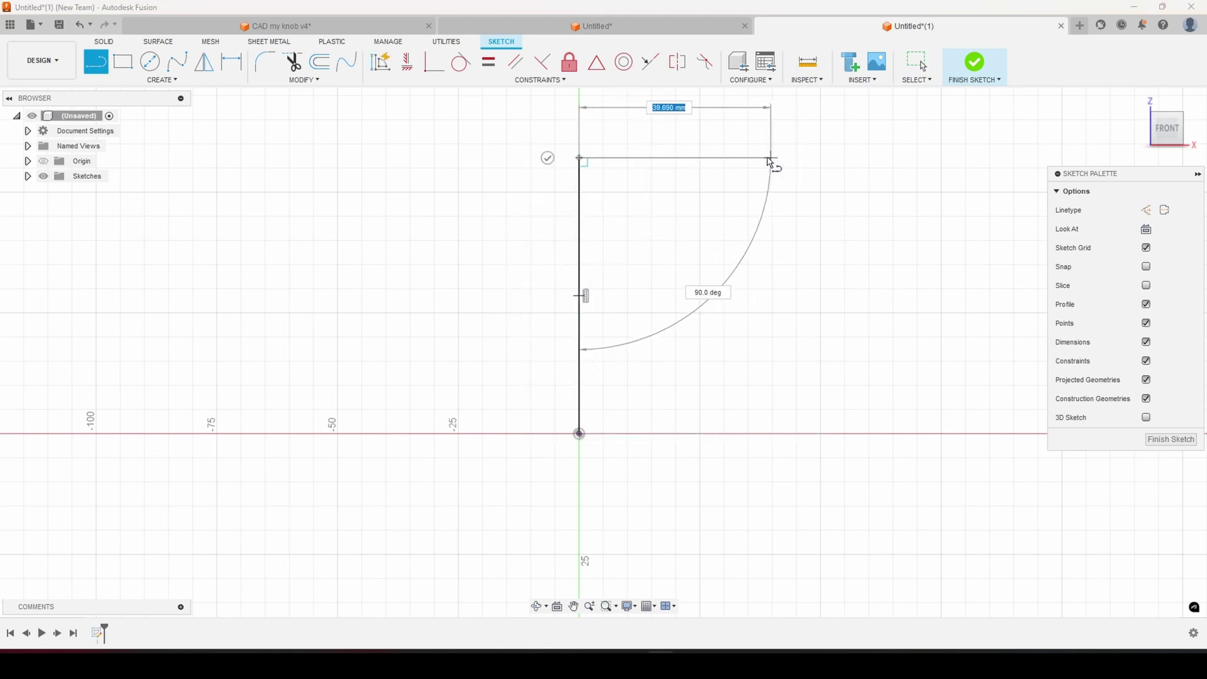
click(711, 158)
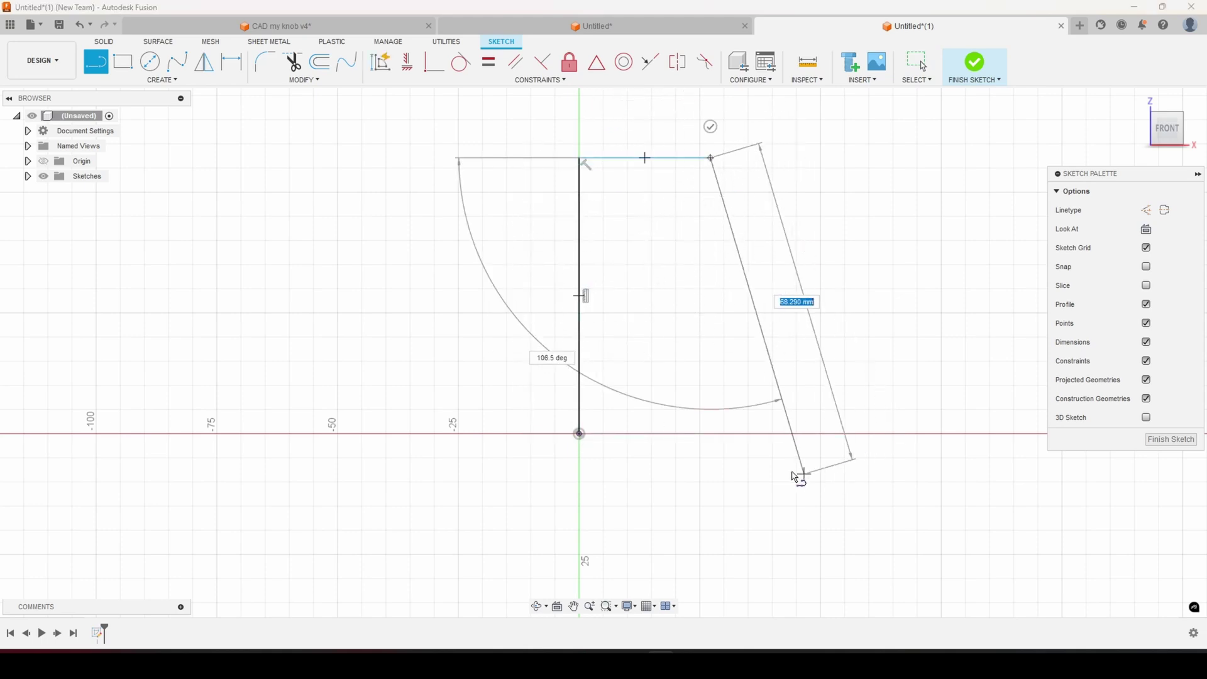
click(814, 434)
click(580, 434)
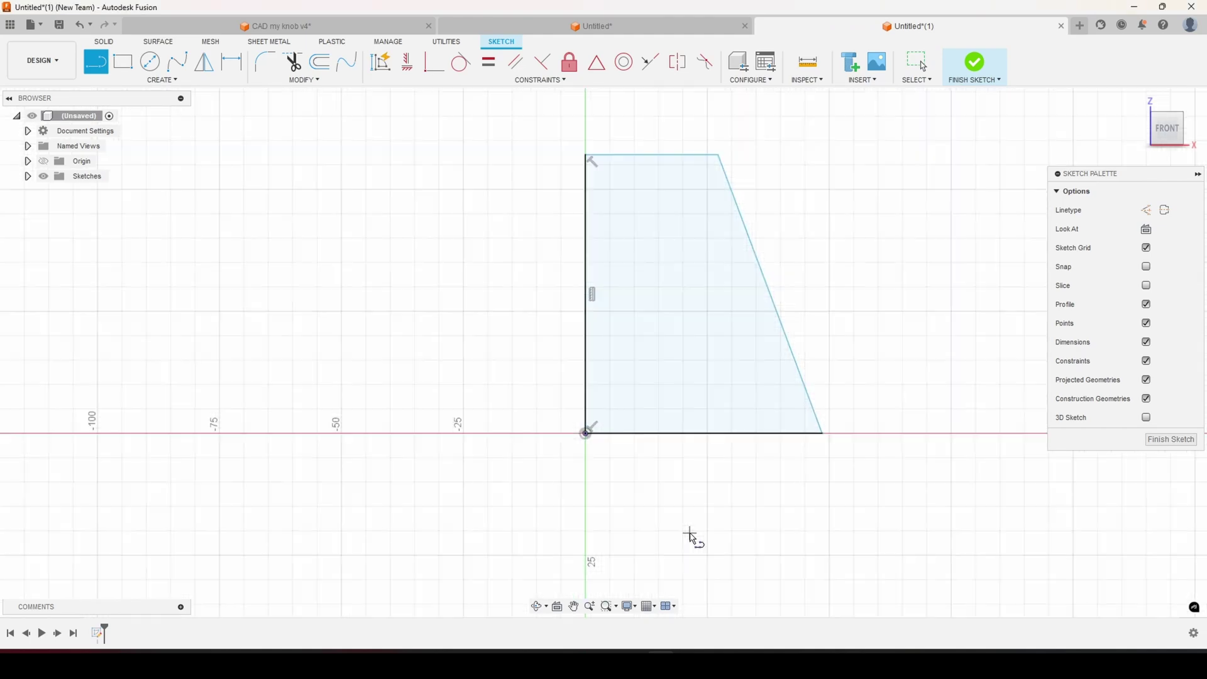
- Draw a narrow rectangular shaft outline below the trapezoid's base
scroll(692, 536, down, 1)
click(601, 447)
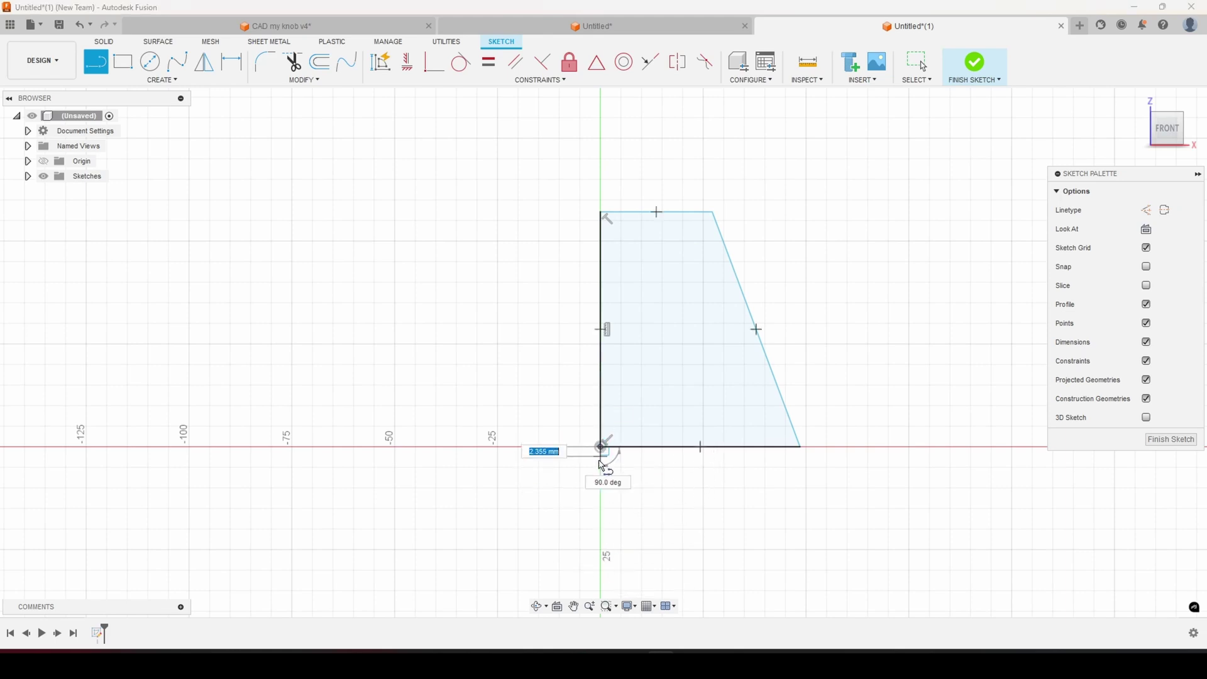
key(Escape)
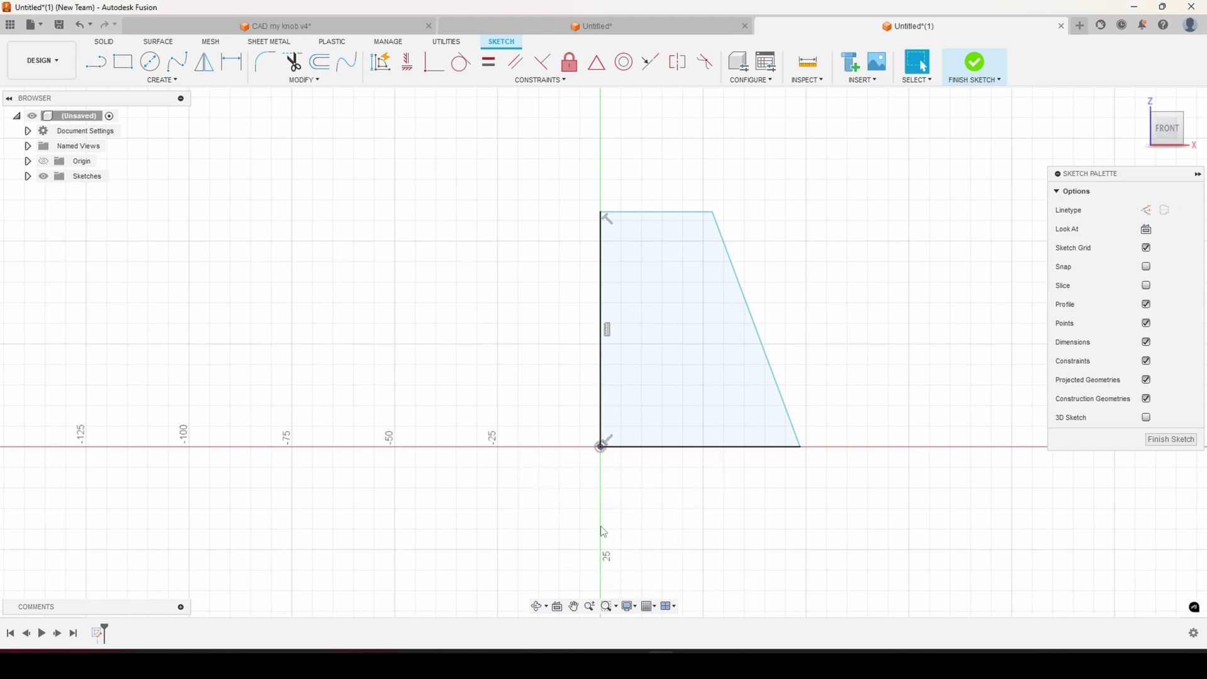
click(95, 62)
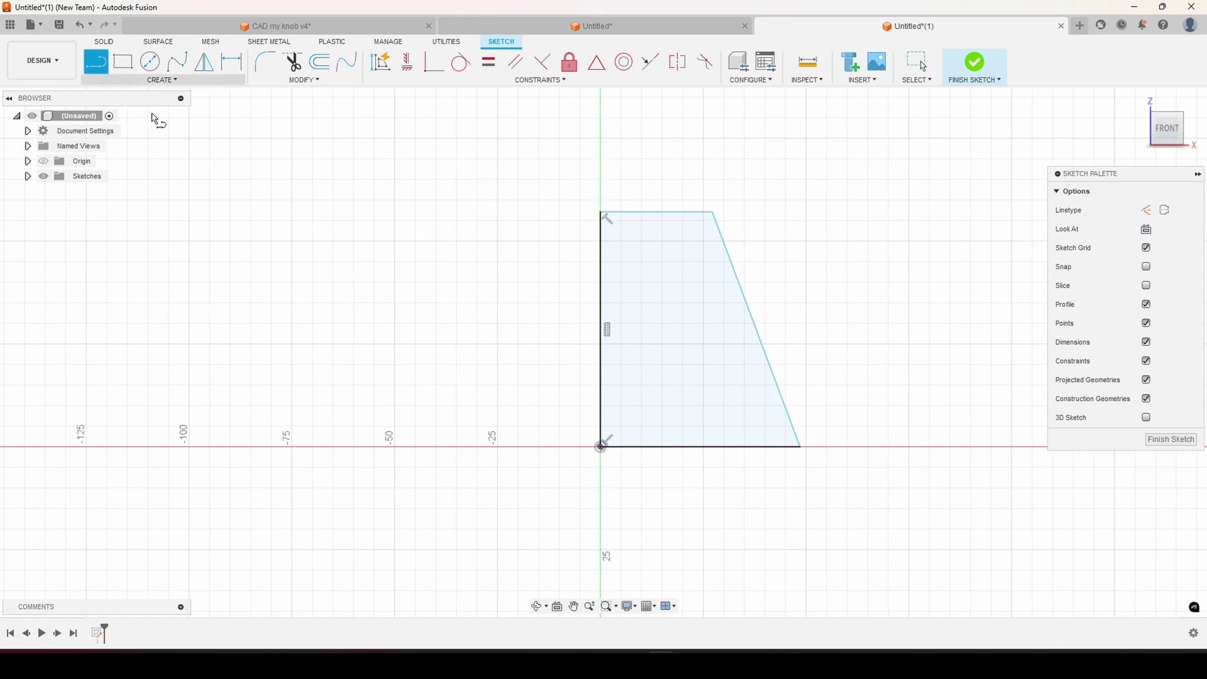
click(629, 448)
click(628, 552)
click(649, 566)
click(649, 448)
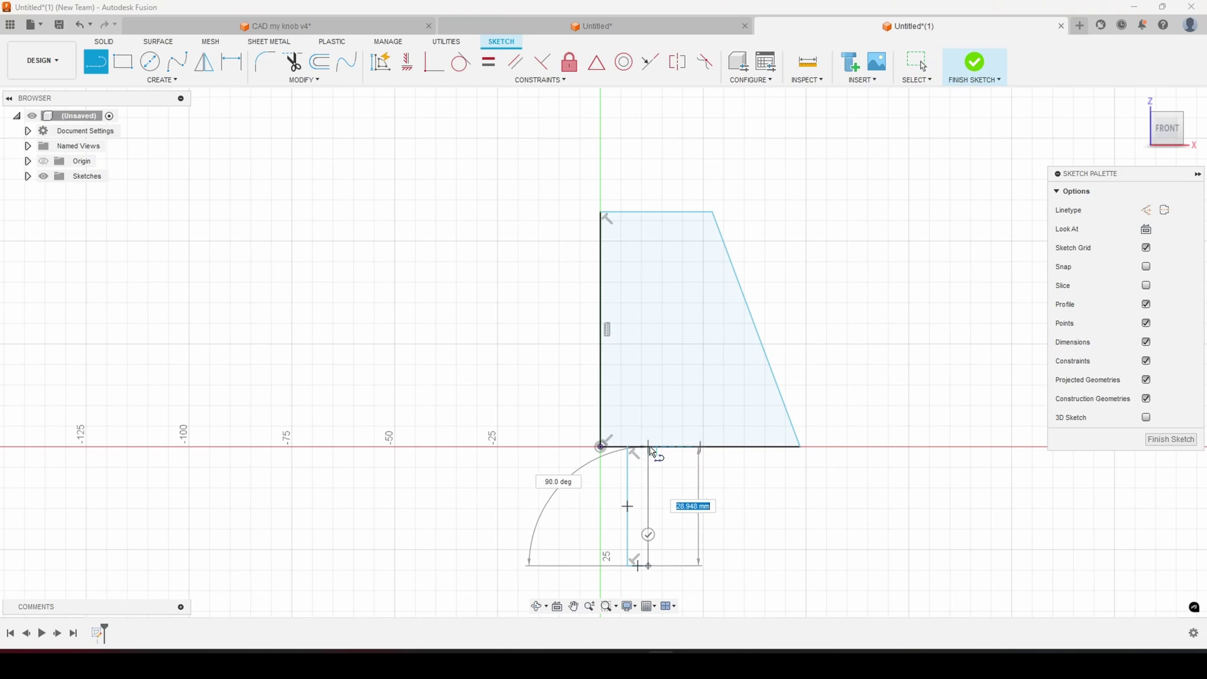
key(Escape)
scroll(779, 334, down, 3)
- Convert the profile's left vertical edge into a construction centreline
scroll(858, 296, up, 2)
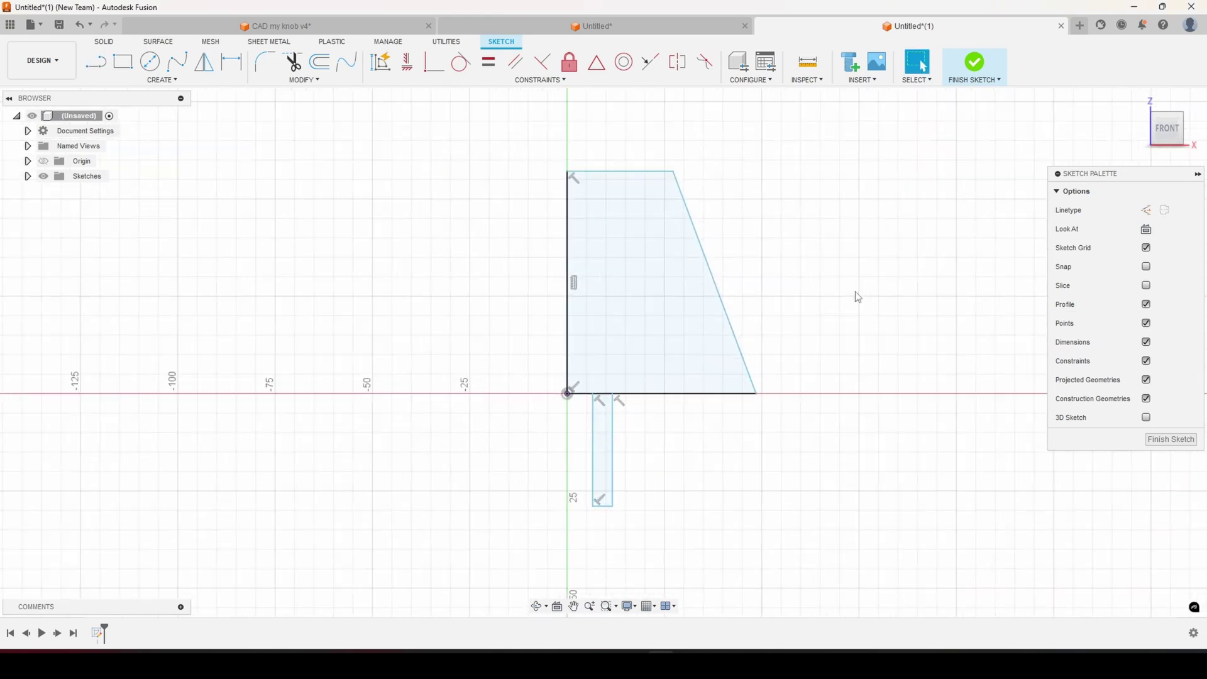
click(233, 63)
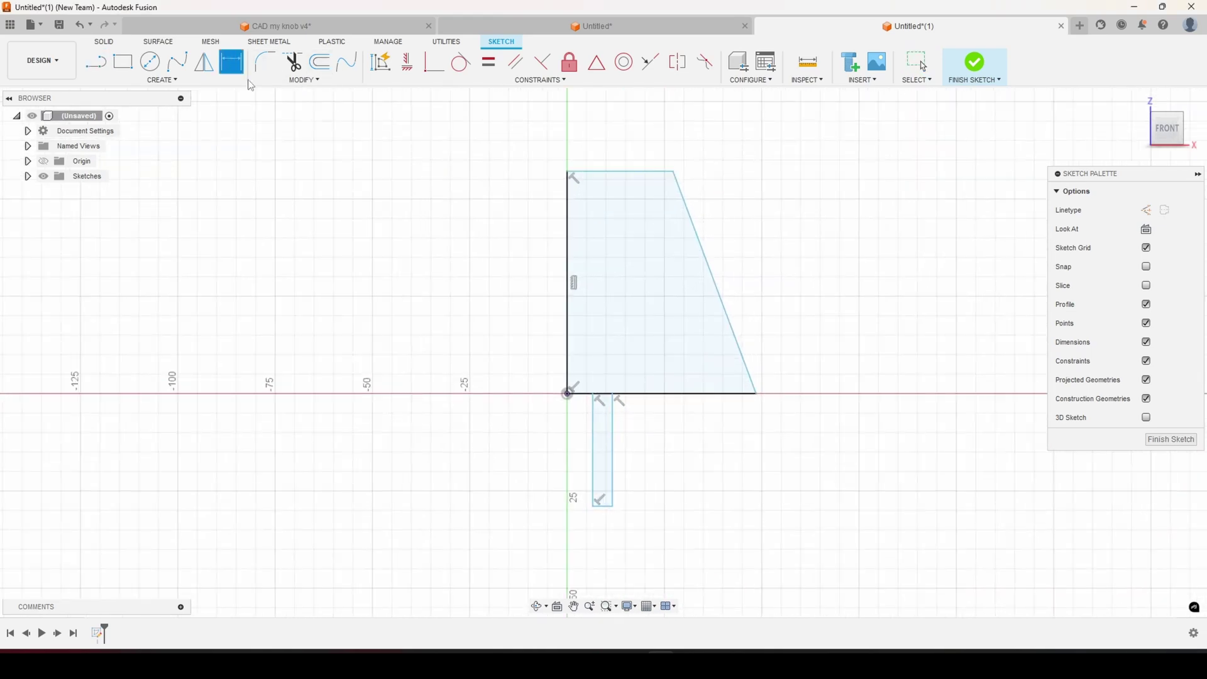
click(673, 172)
key(Escape)
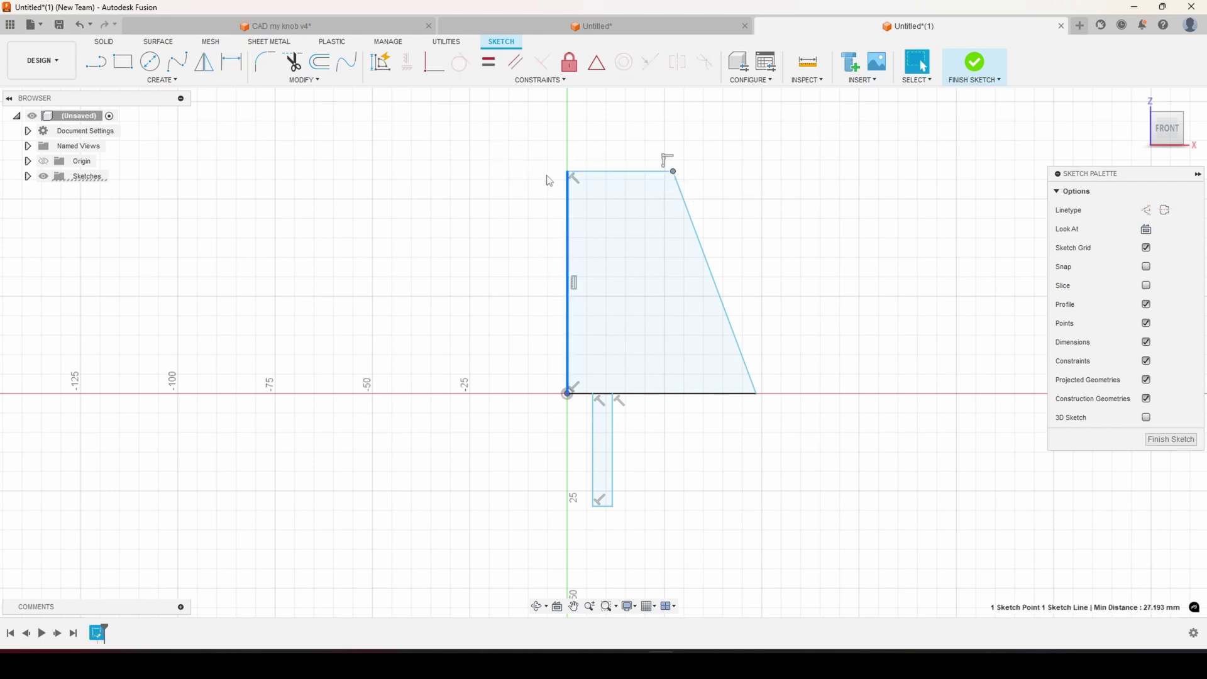
click(570, 217)
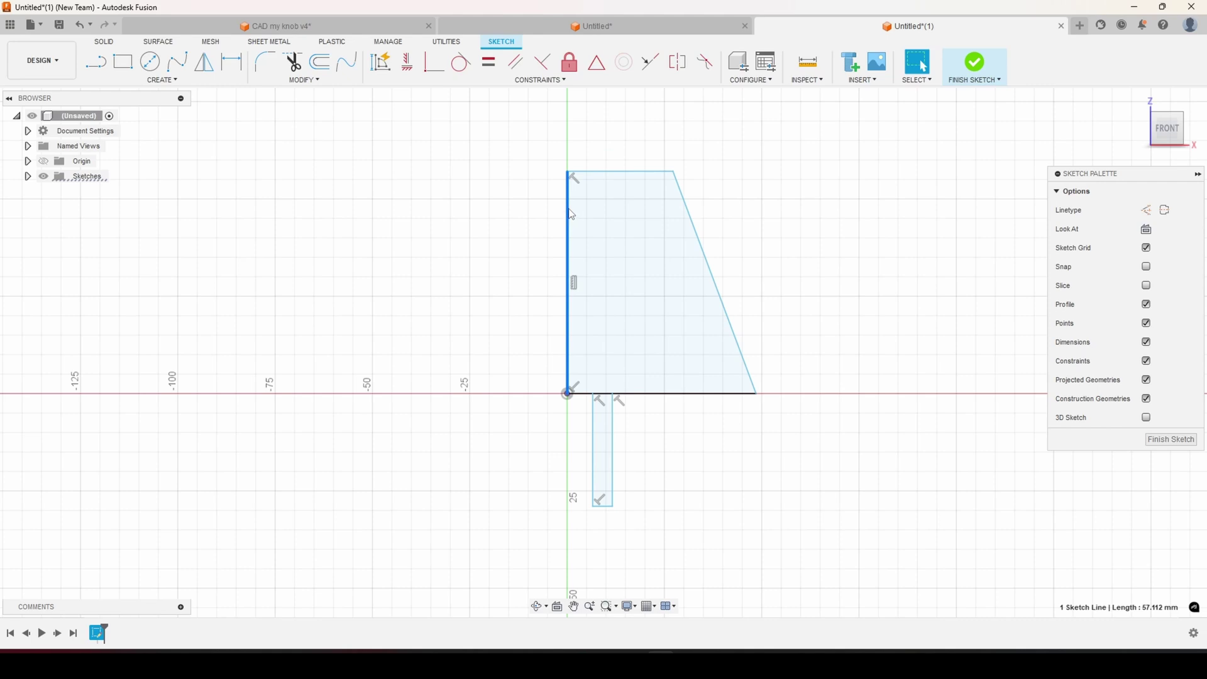
click(1164, 210)
click(540, 243)
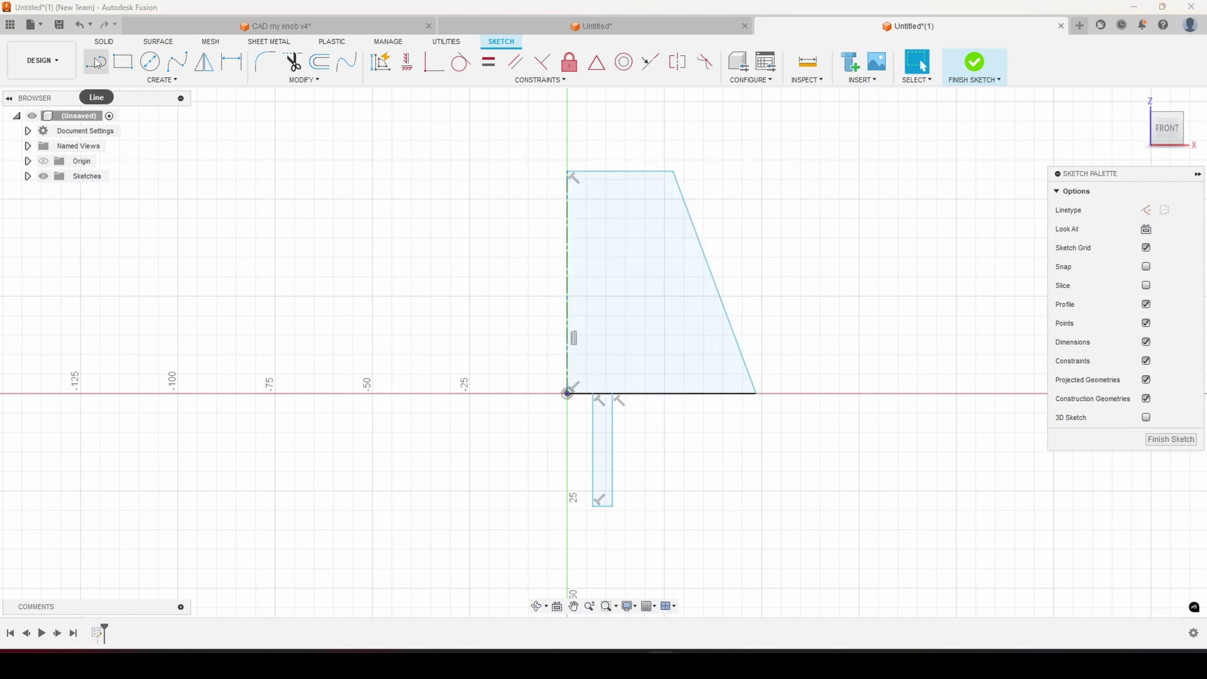
- Dimension the profile's diameters about the centreline: Ø36 at the top, Ø40 at the base
key(d)
click(568, 186)
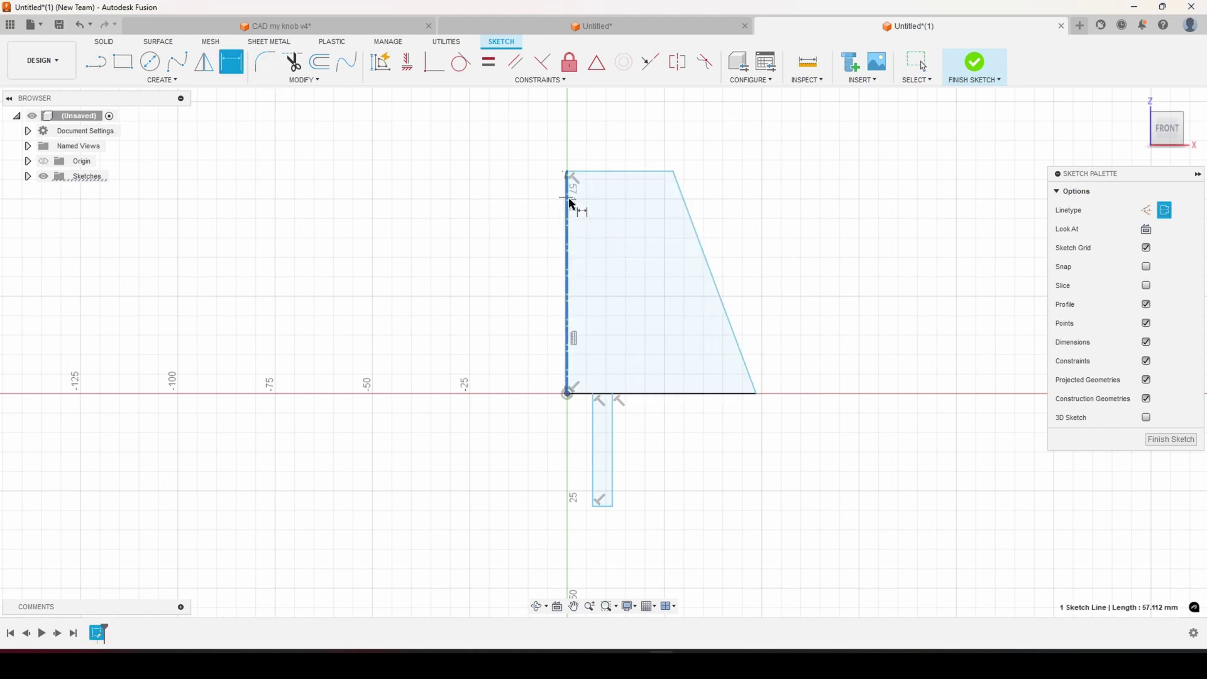
click(674, 172)
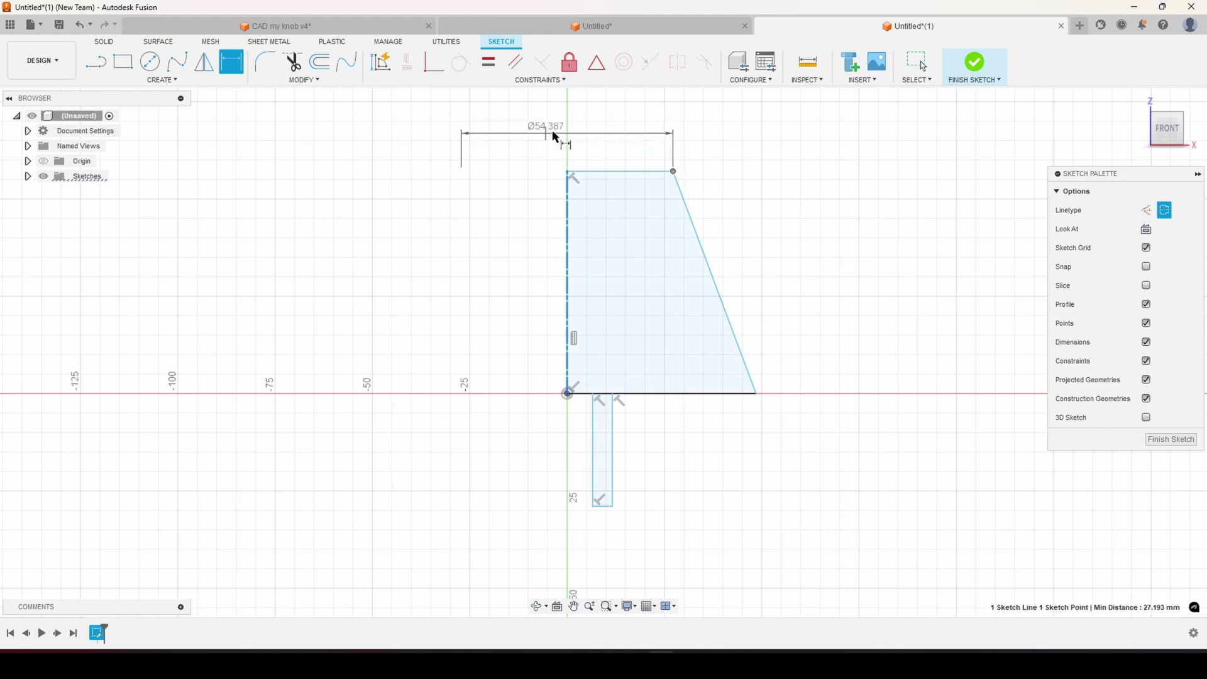
click(569, 133)
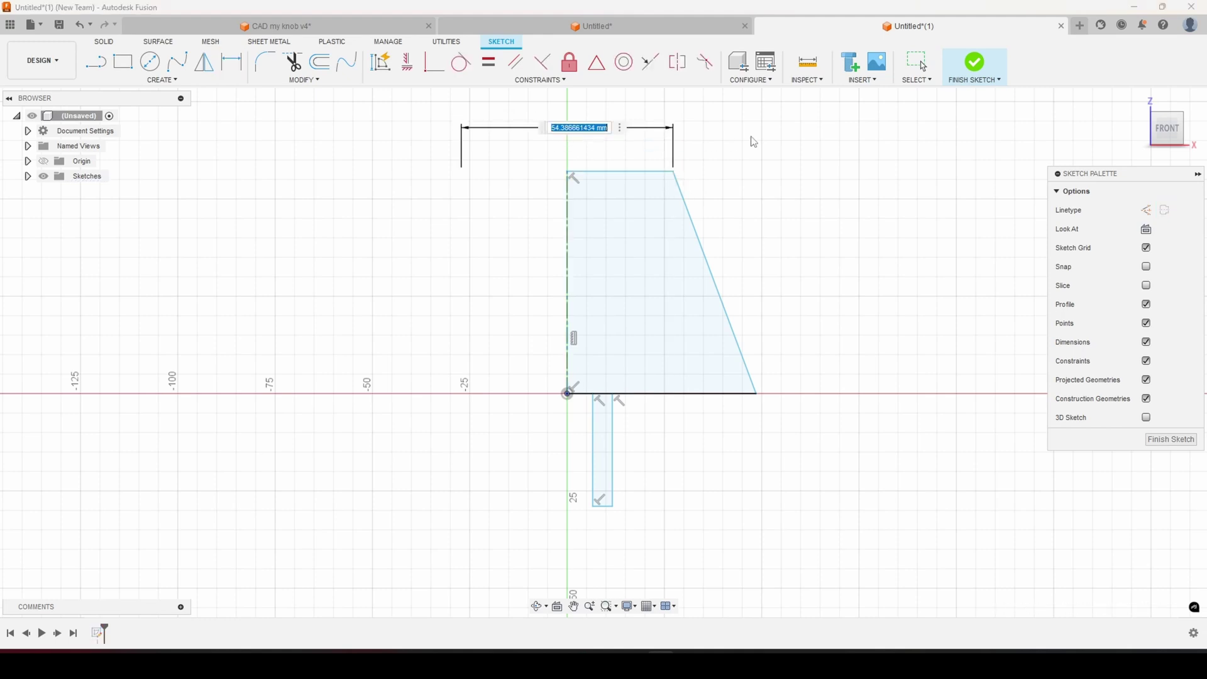
text(36)
key(Return)
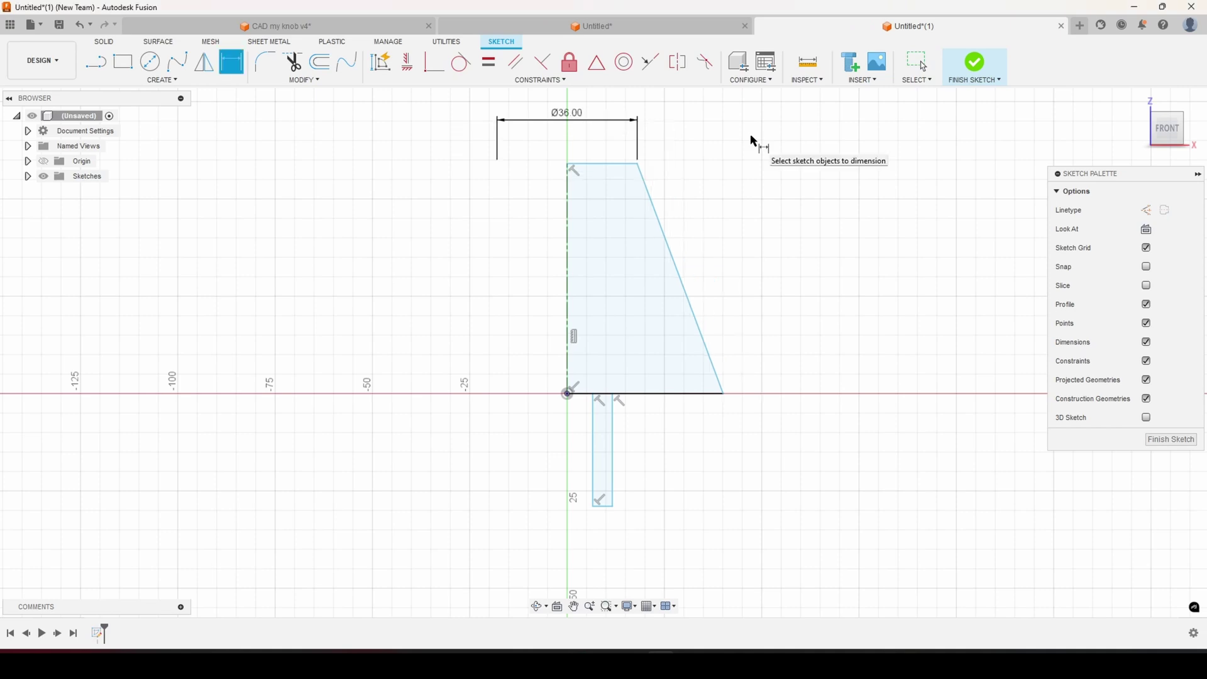
click(724, 394)
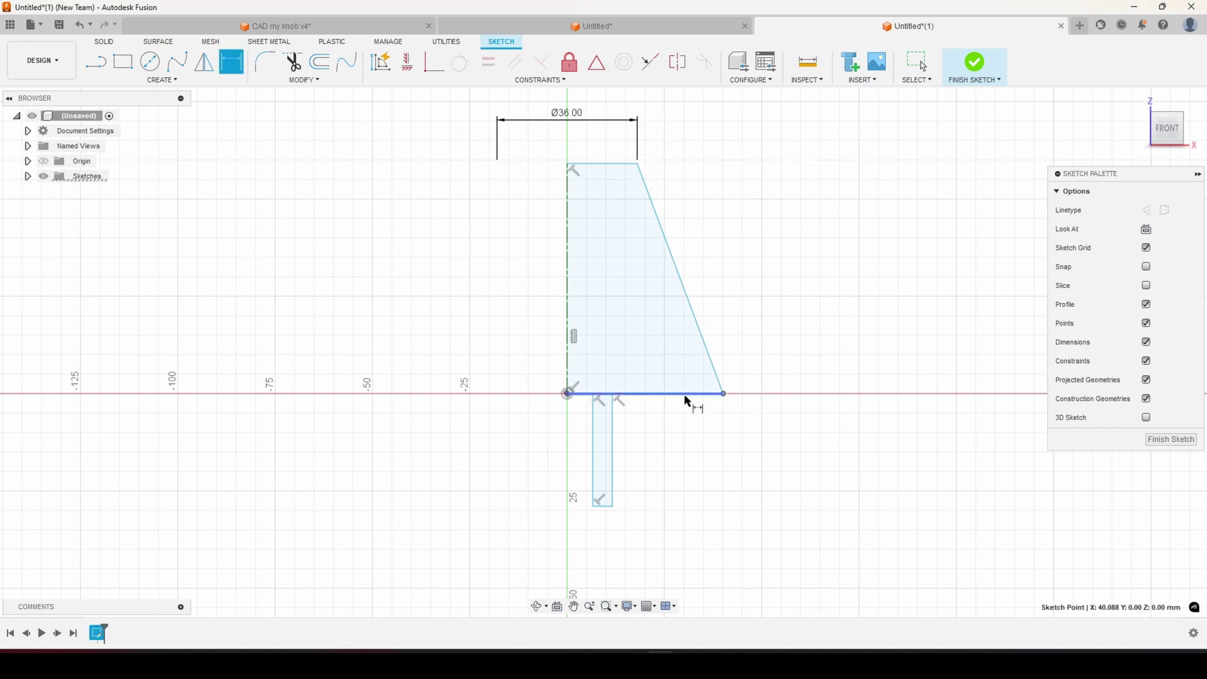
click(570, 303)
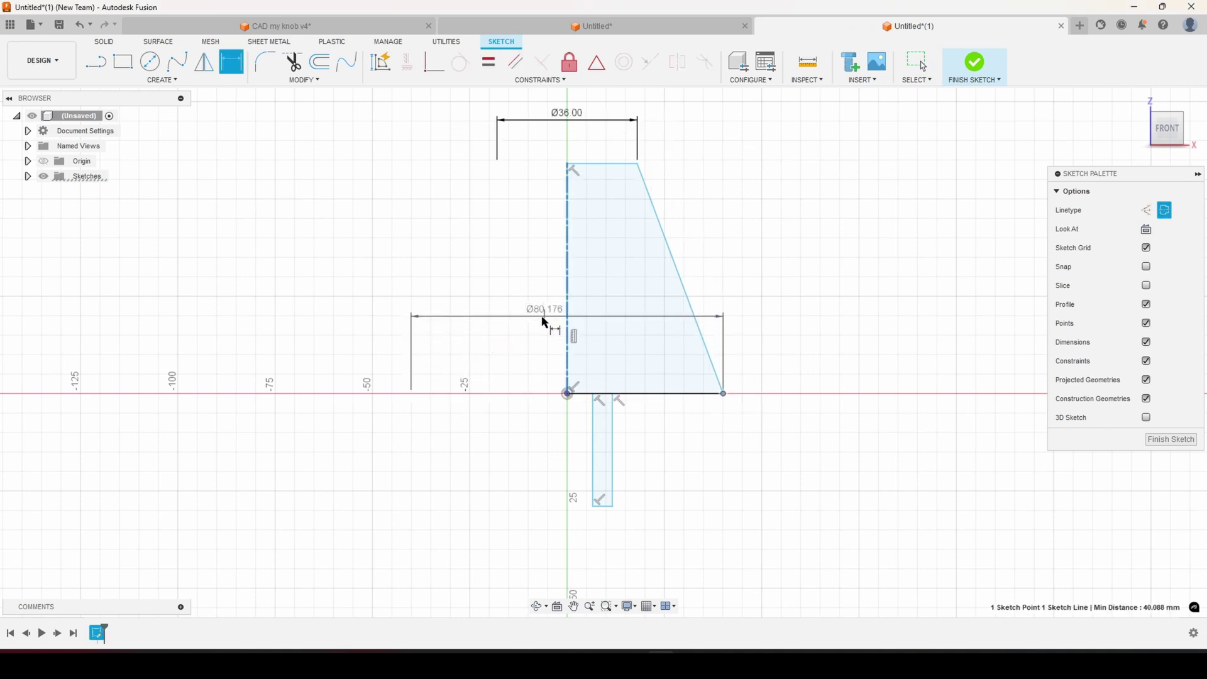
click(549, 320)
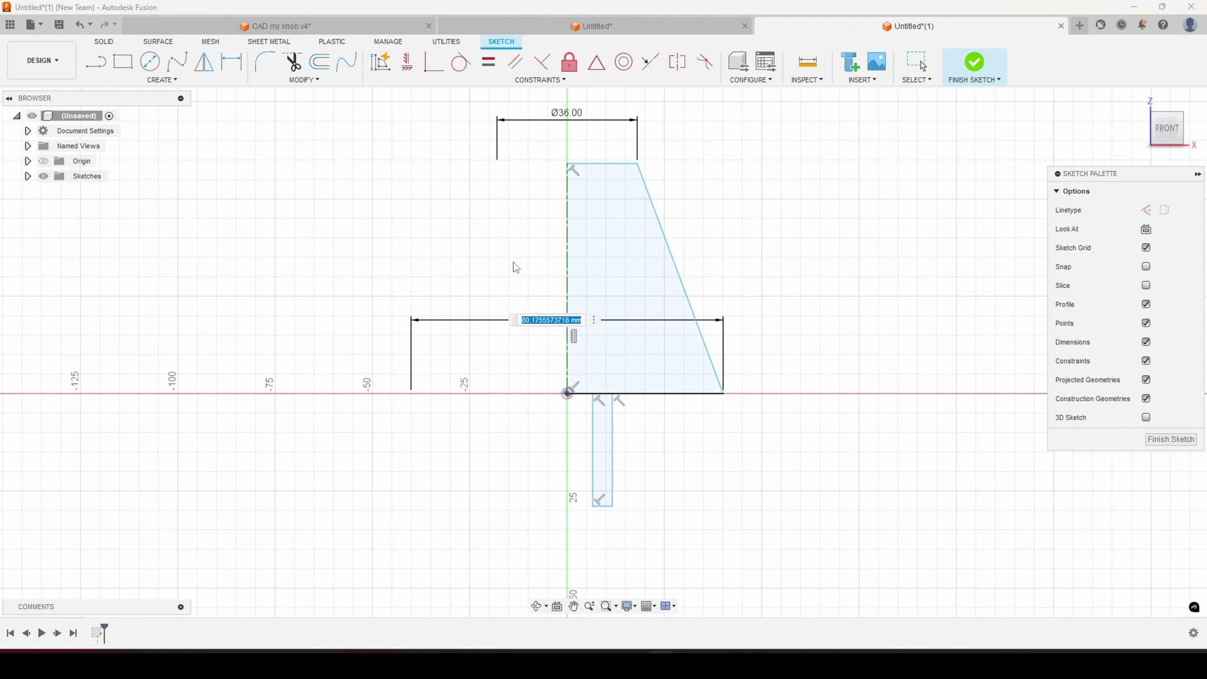
key(Return)
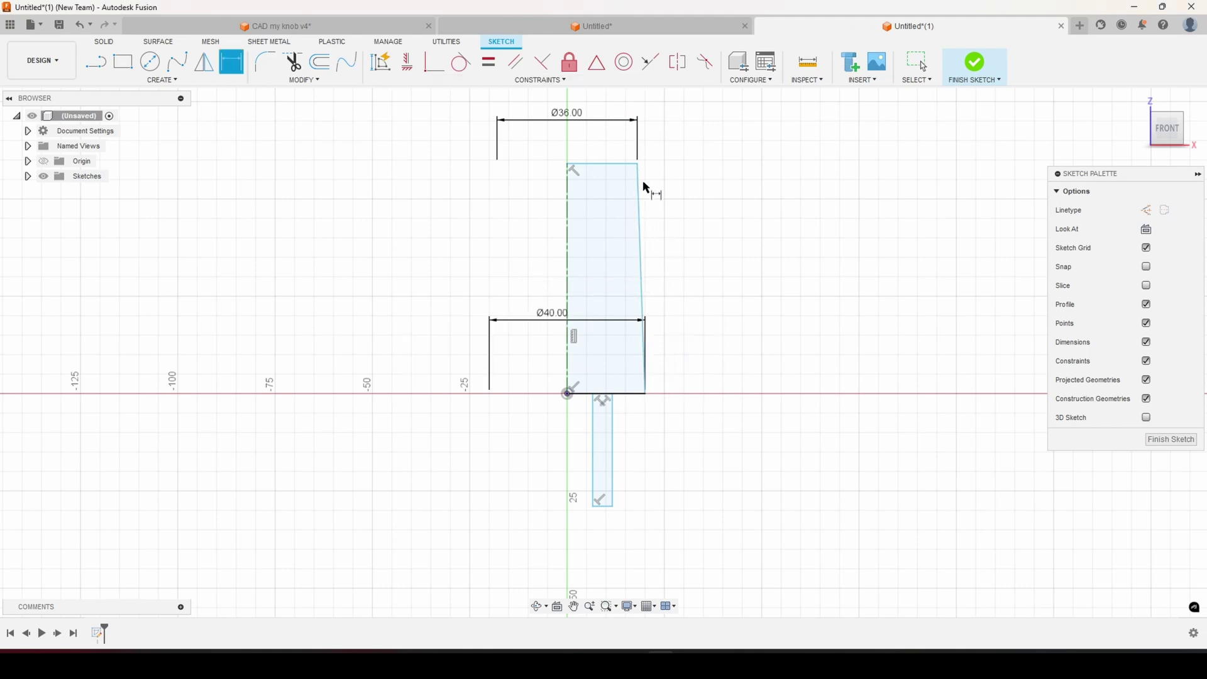
- Dimension the profile height between top and bottom edges as 22 mm
click(625, 165)
click(630, 394)
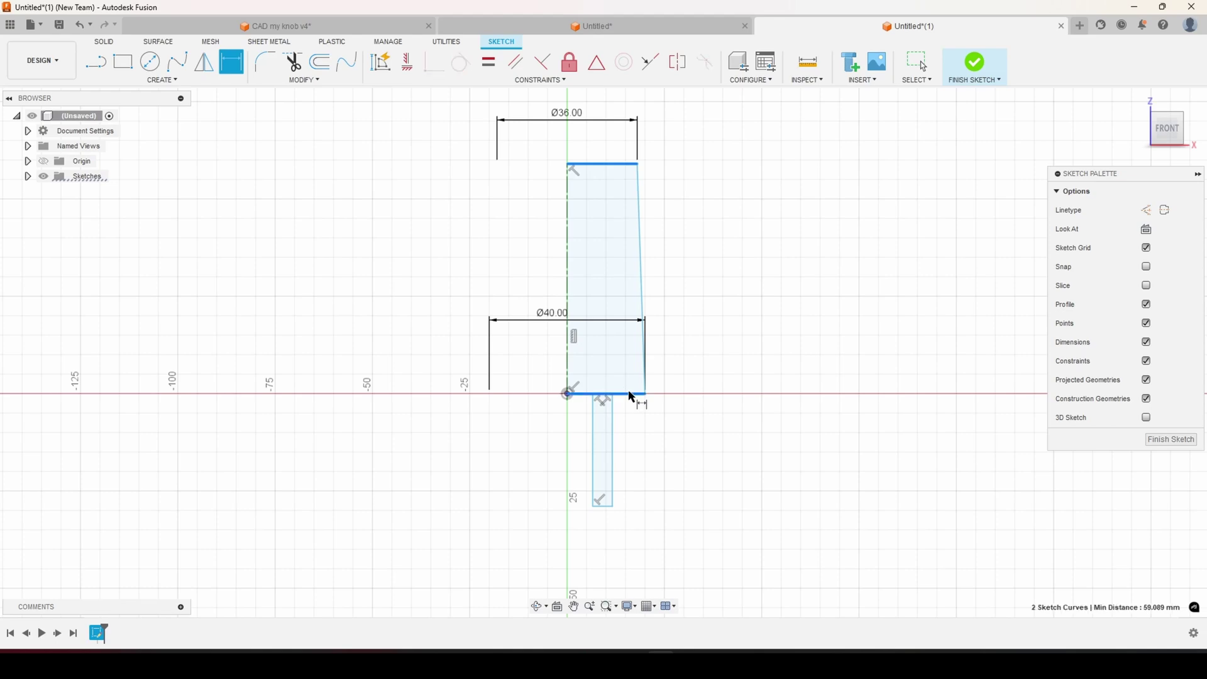
click(763, 321)
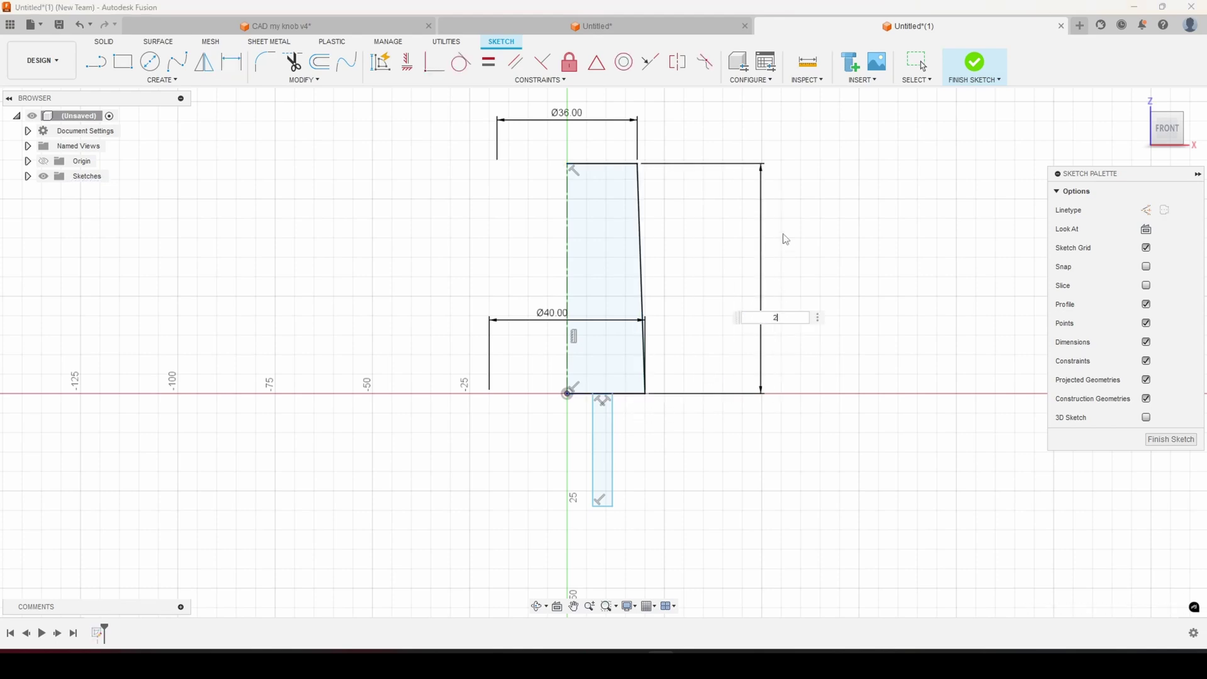
key(Return)
scroll(599, 402, down, 3)
- Dimension the shaft strip to Ø6 mm inner and Ø10 mm outer diameter
scroll(617, 398, up, 5)
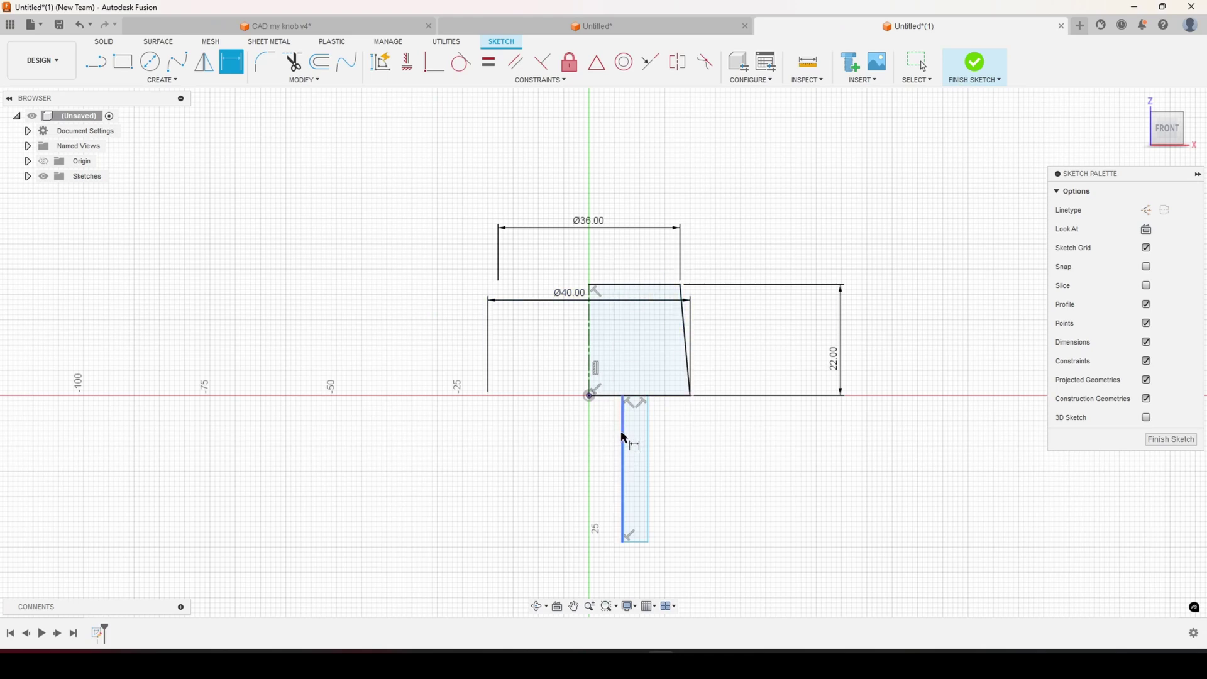
click(622, 444)
click(589, 396)
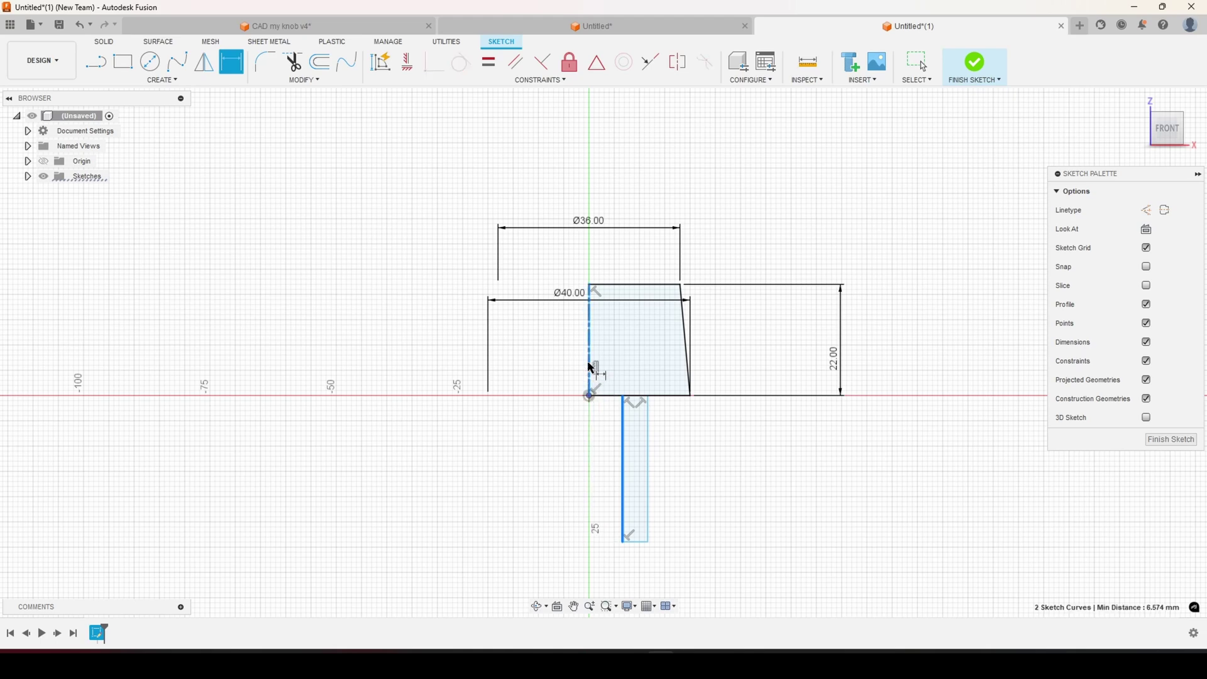
click(581, 458)
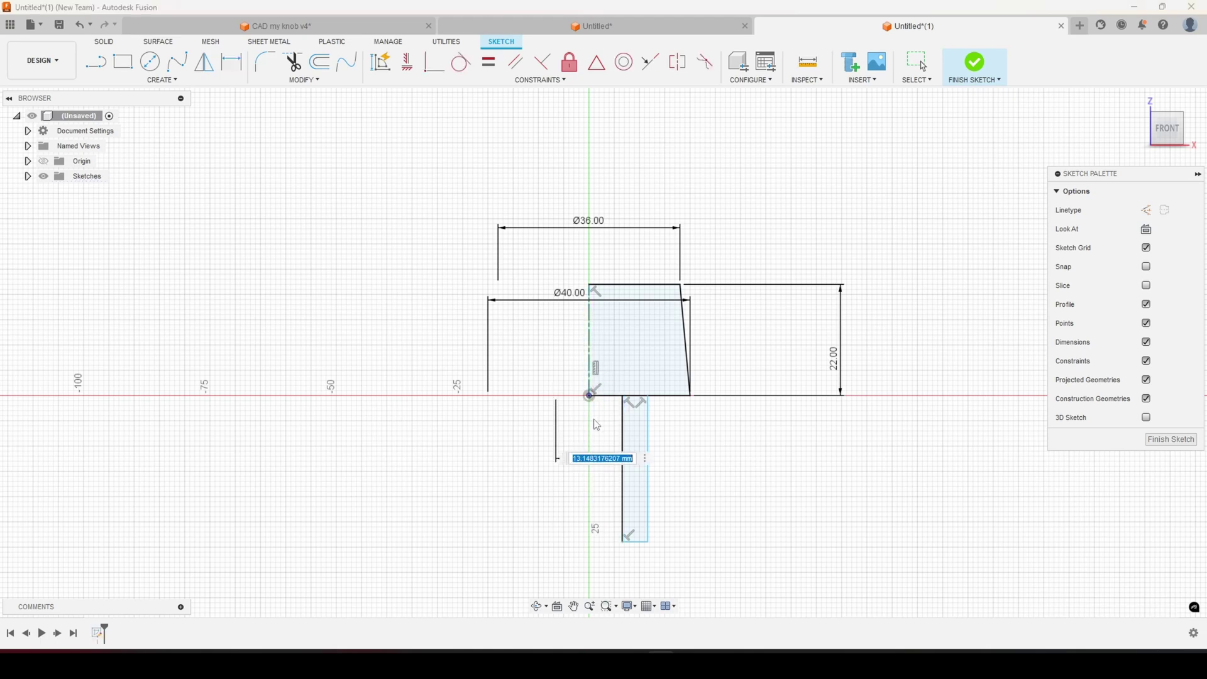
text(6mm)
key(Return)
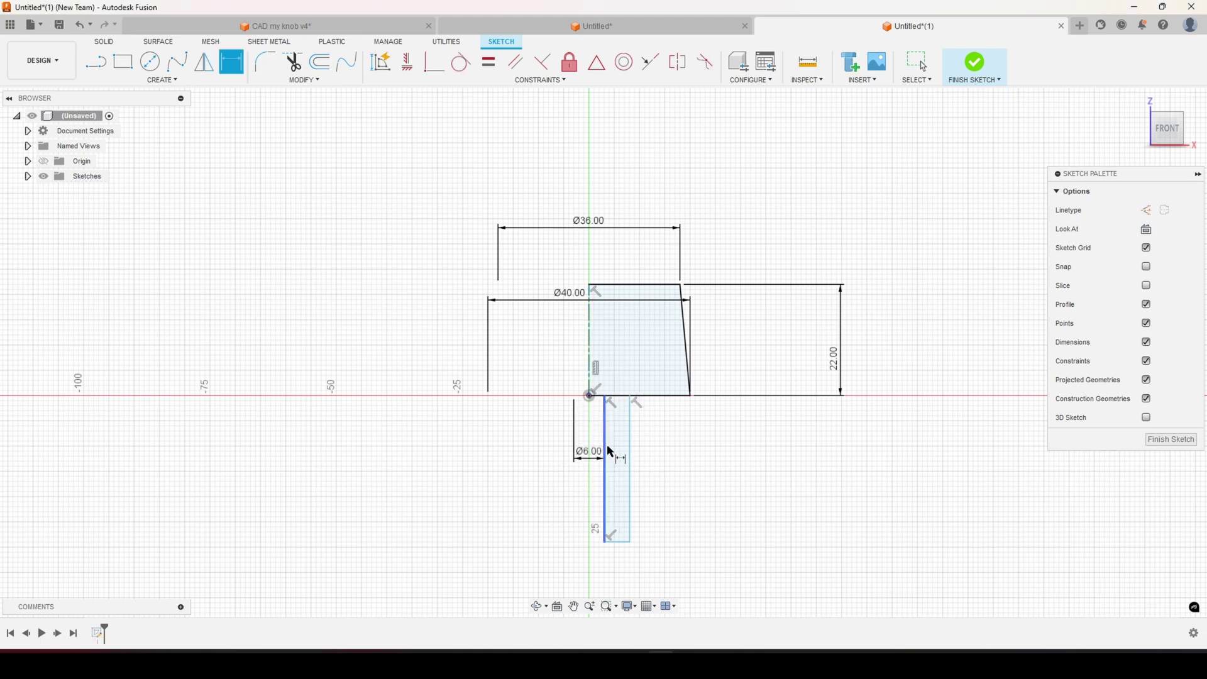
click(629, 453)
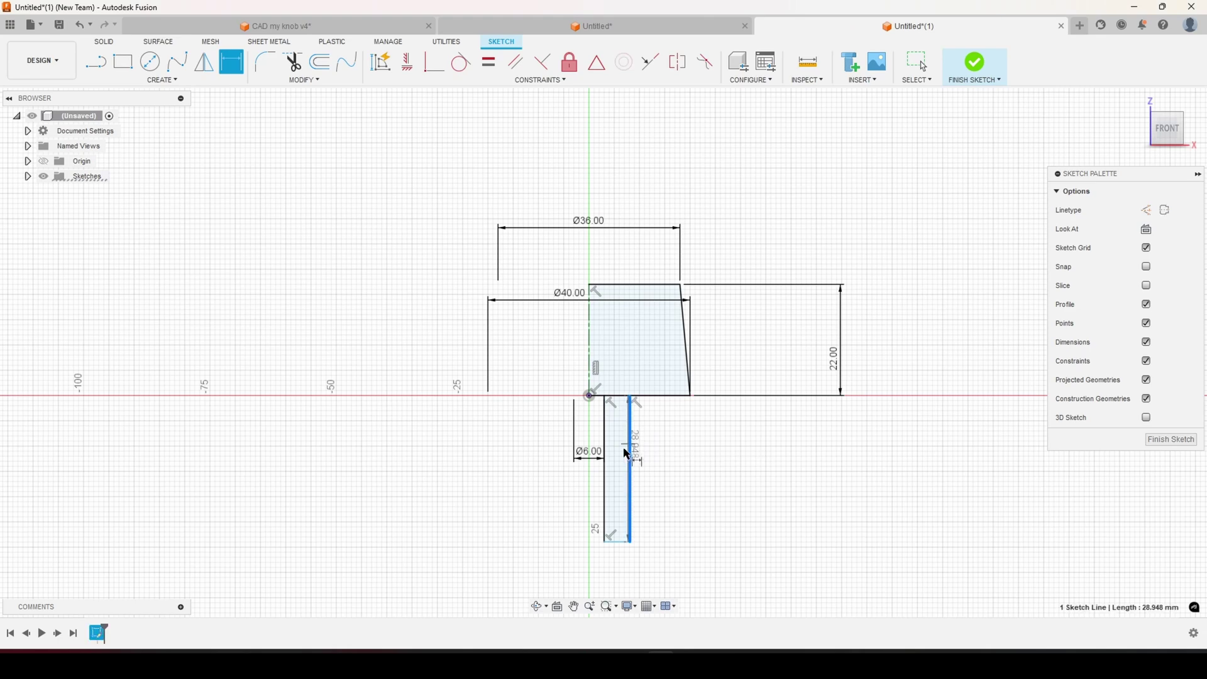
click(591, 345)
click(586, 507)
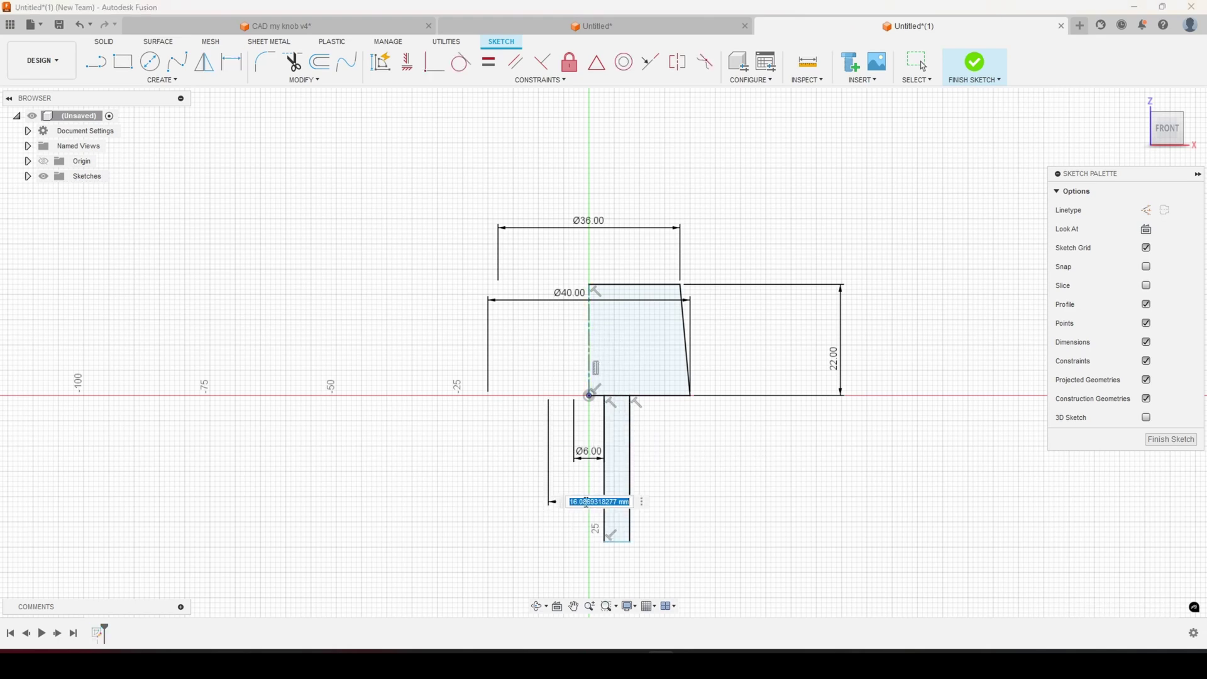
key(Return)
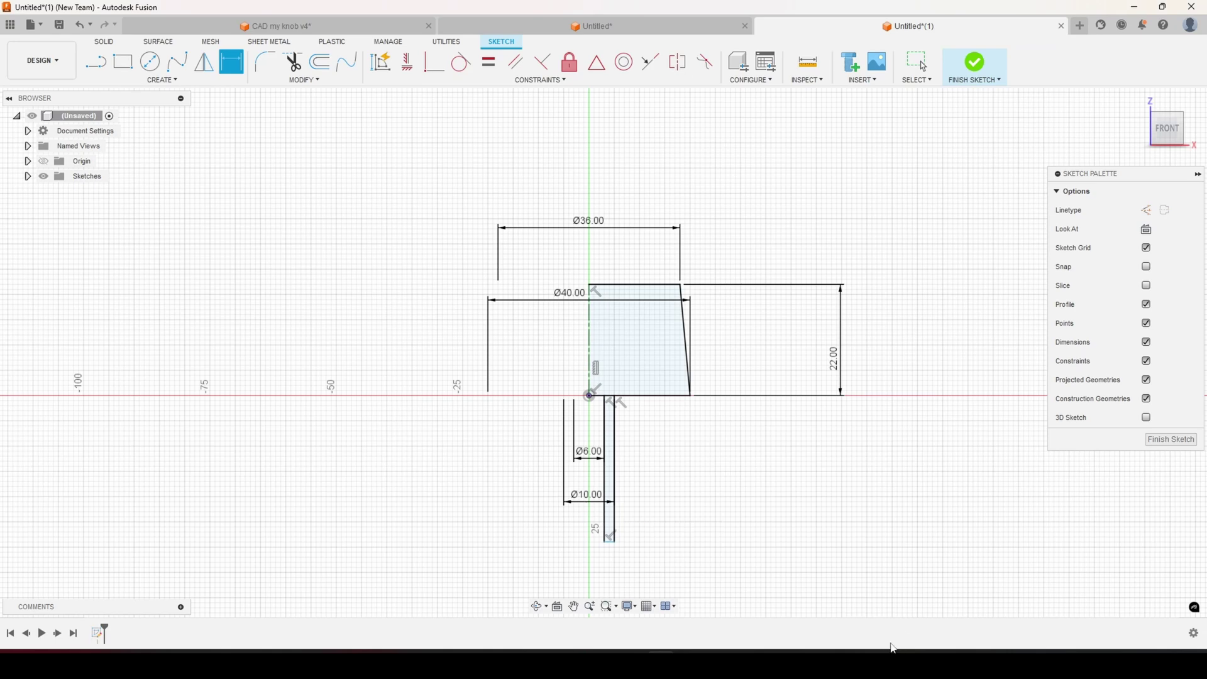
- Set the shaft length to 15 mm from the knob's bottom line
scroll(615, 550, up, 3)
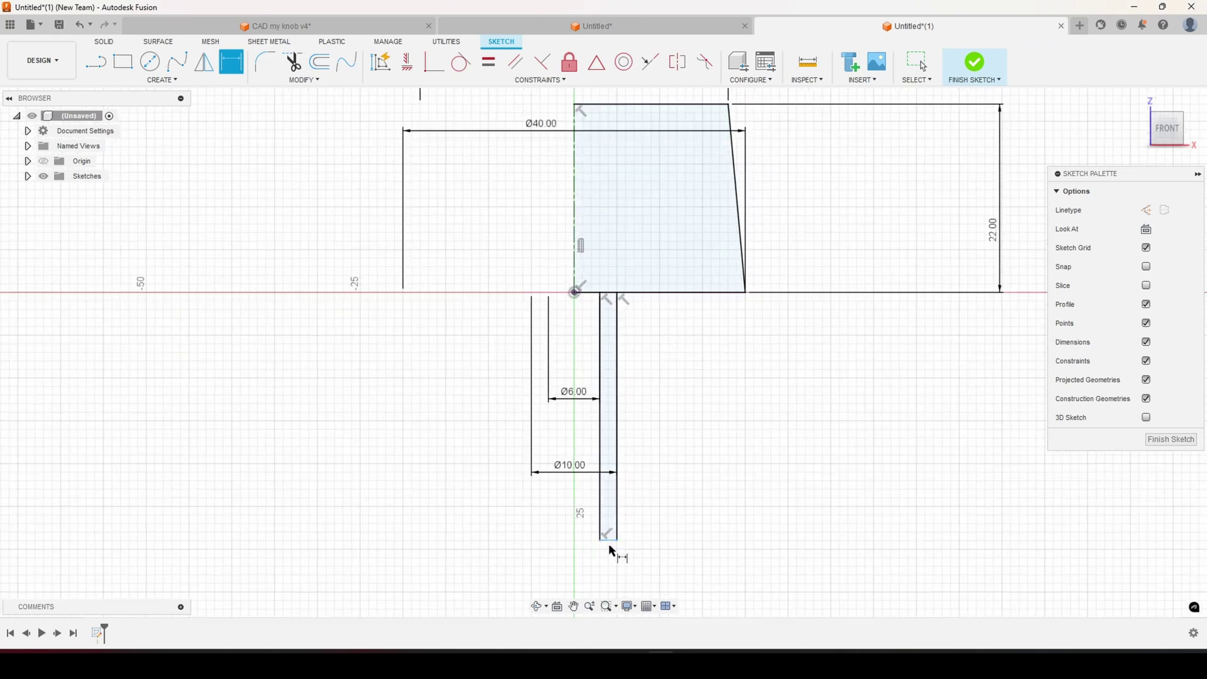
click(608, 540)
click(665, 294)
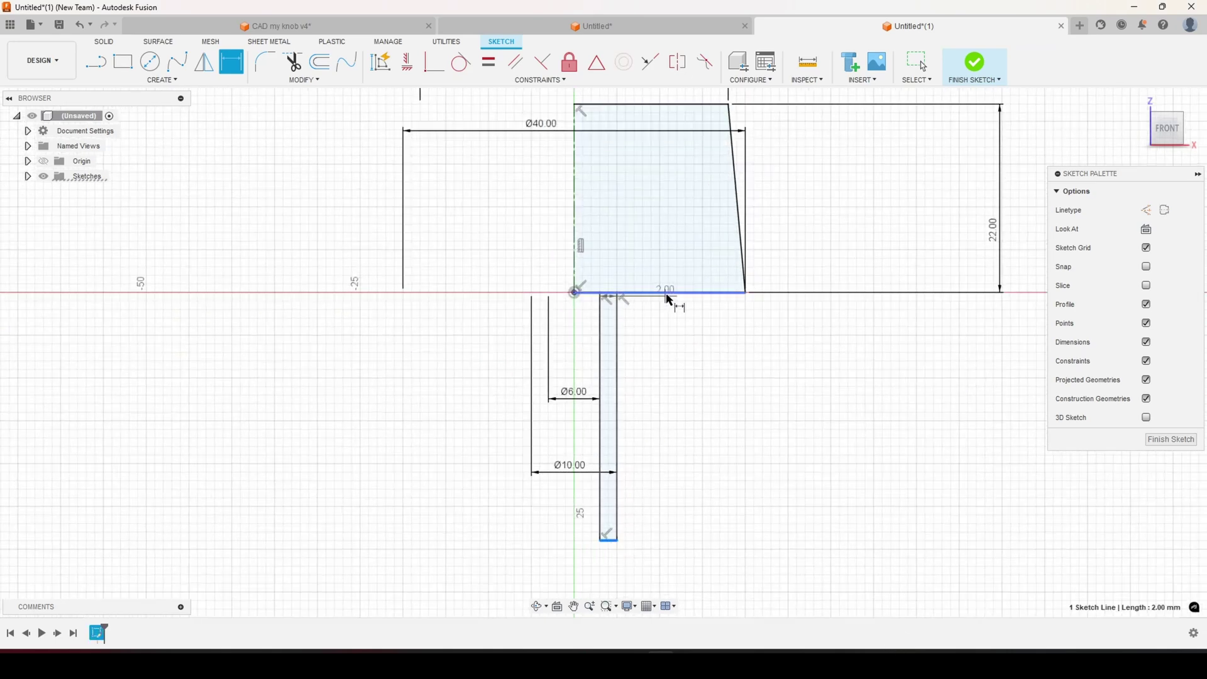
click(686, 441)
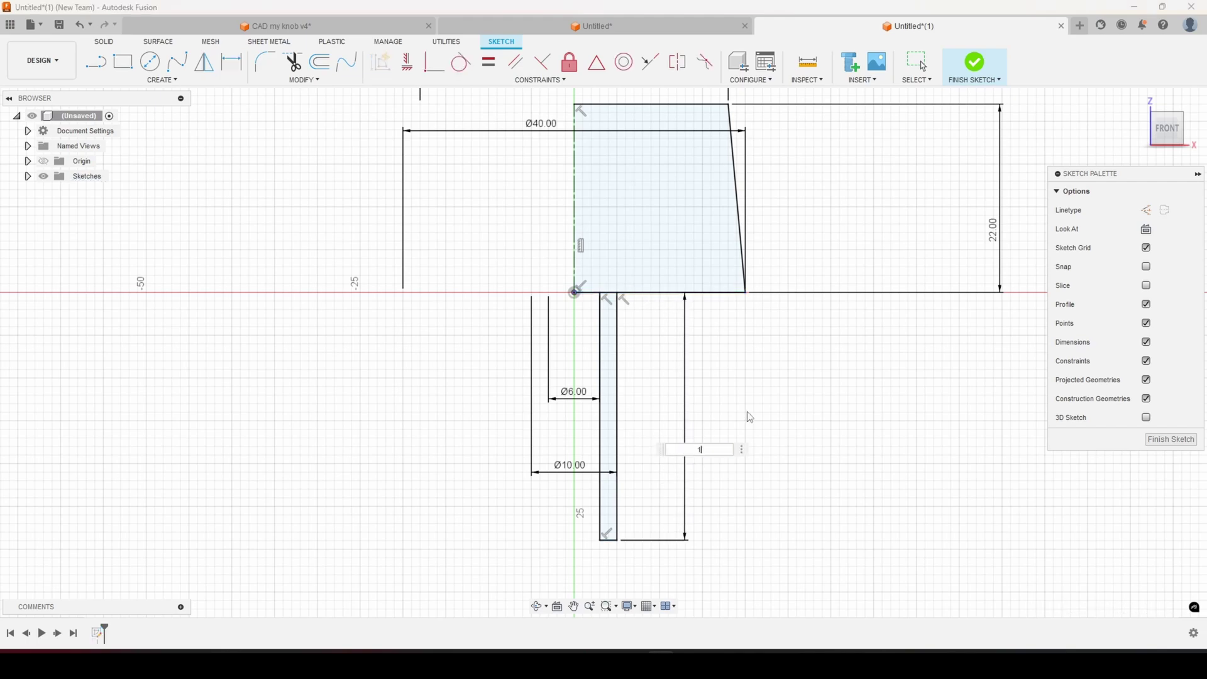
text(15)
key(Return)
scroll(946, 305, down, 3)
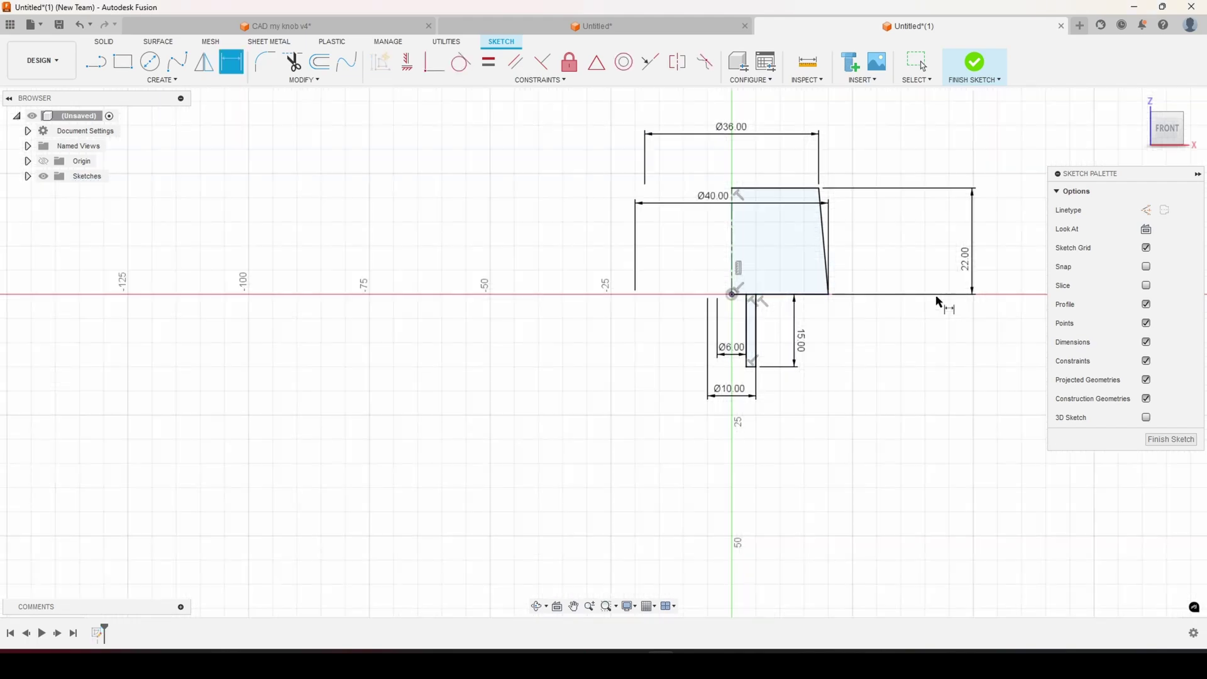
scroll(943, 188, up, 2)
scroll(836, 408, down, 1)
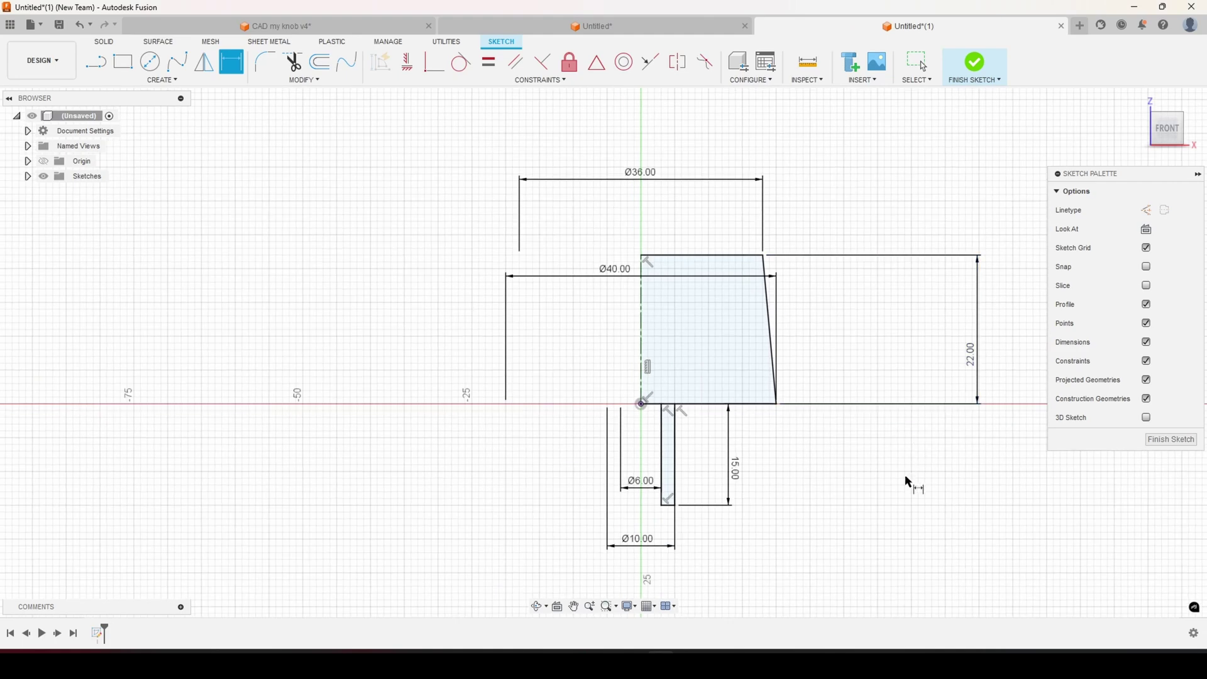
- Draw a closing line from the top corner to the origin
key(l)
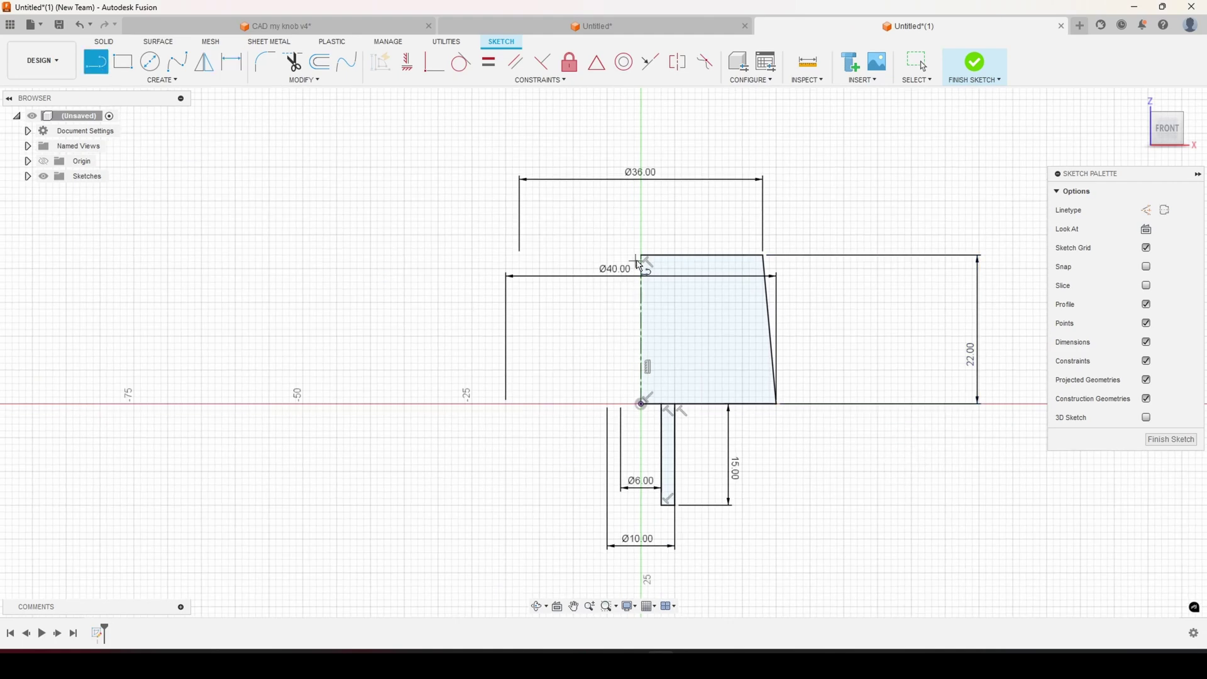
click(642, 256)
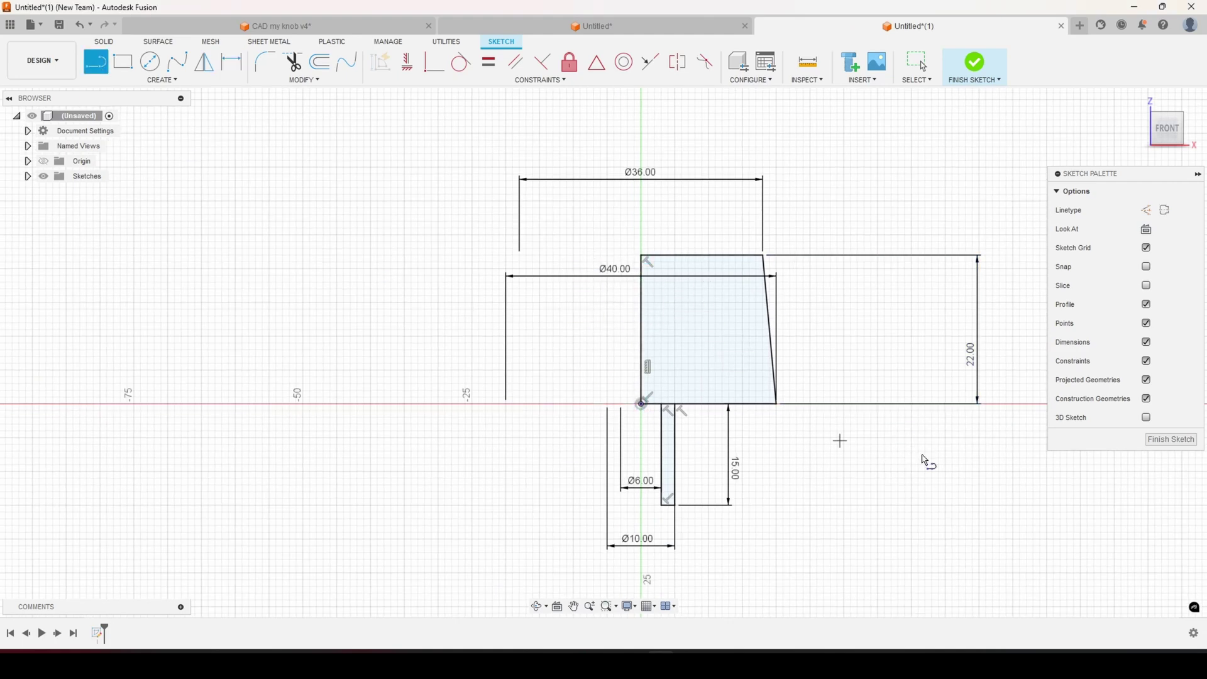
key(Escape)
scroll(897, 450, down, 2)
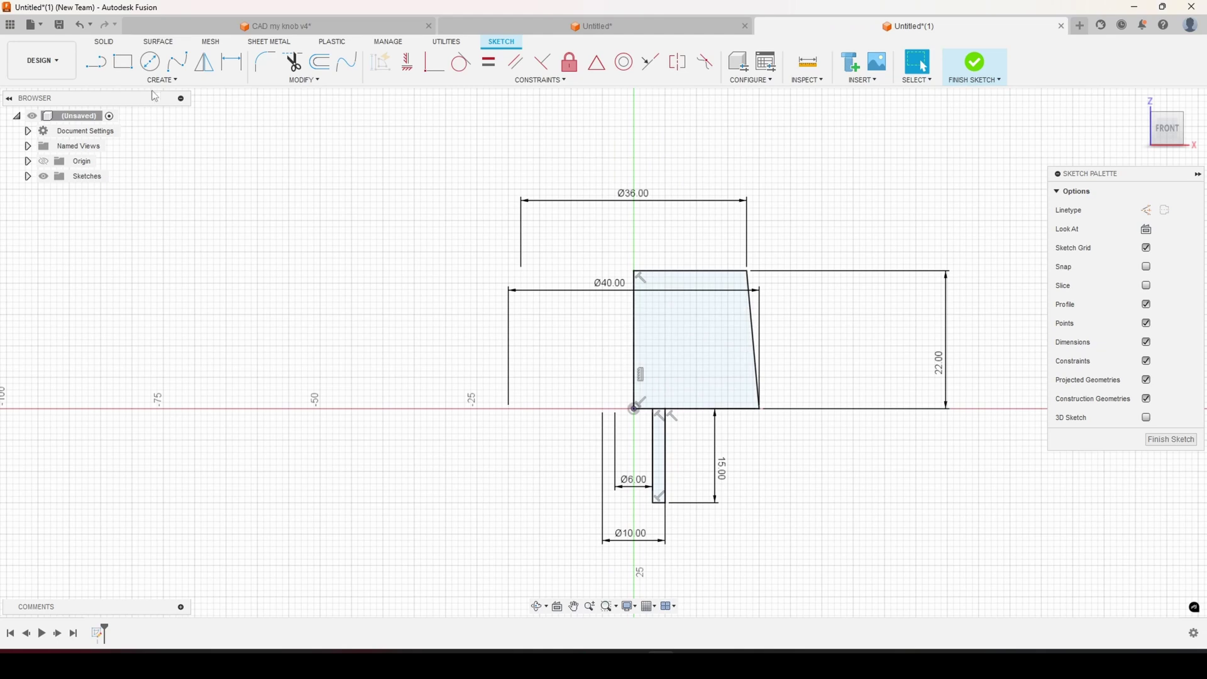
click(104, 41)
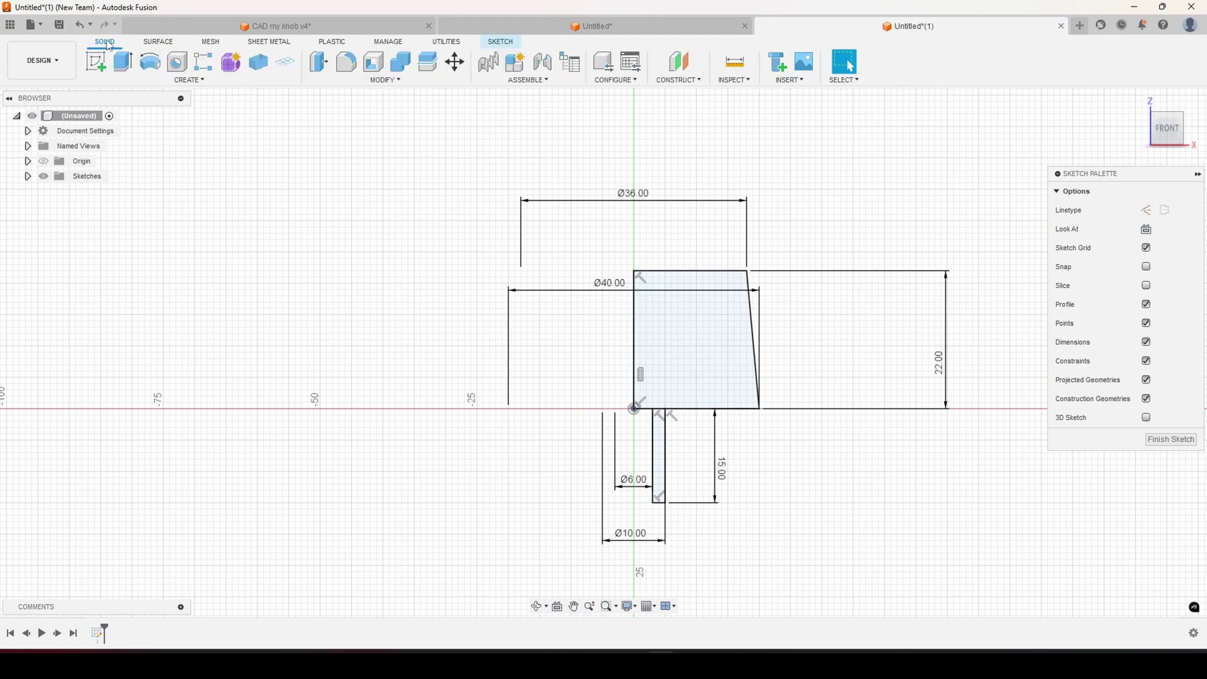
- Revolve the knob and shaft profiles 360° around the profile's left edge into a new body
click(150, 61)
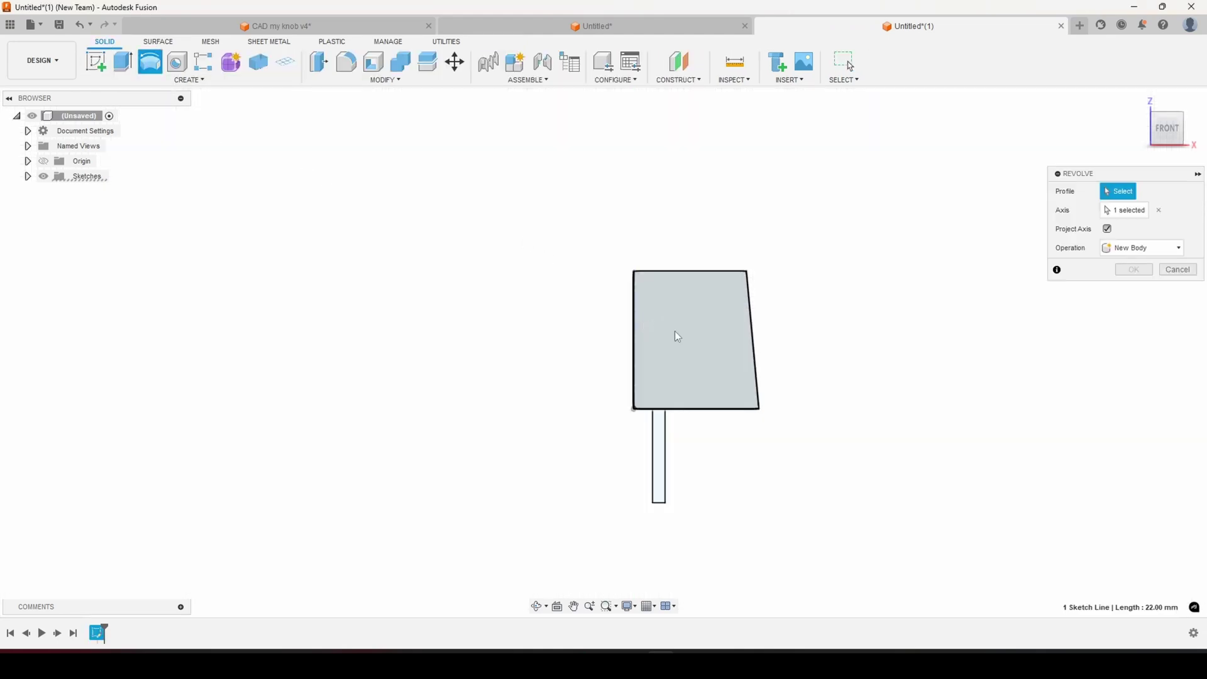
click(676, 335)
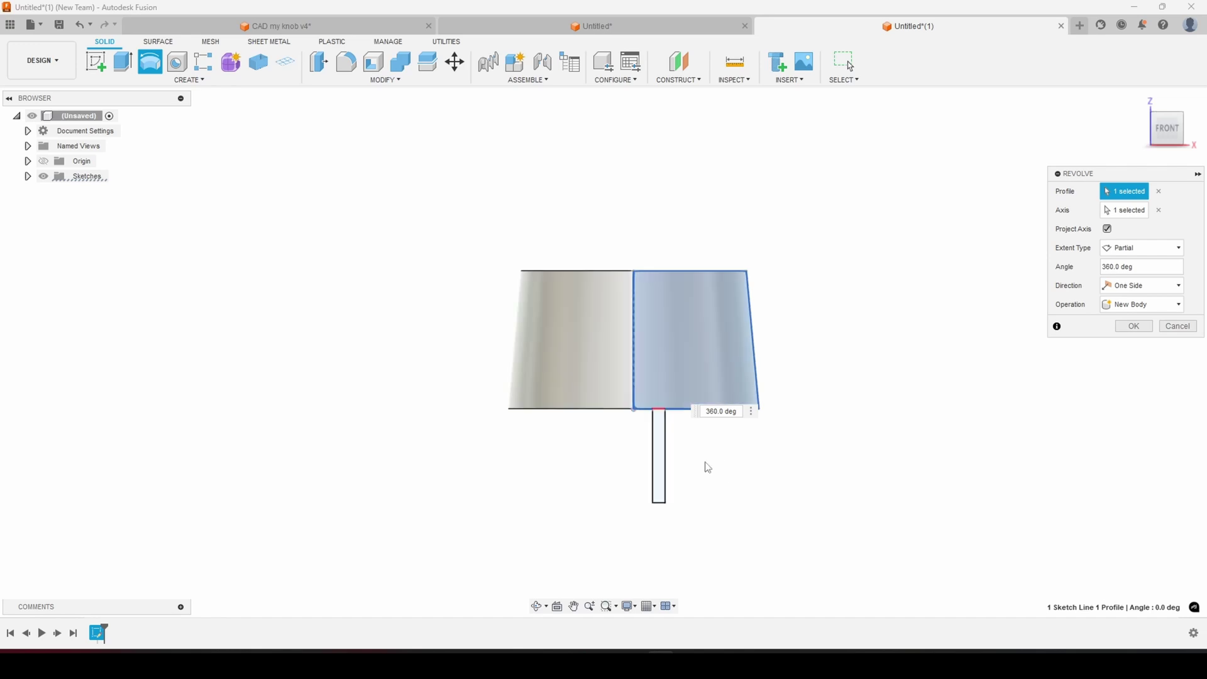
click(658, 455)
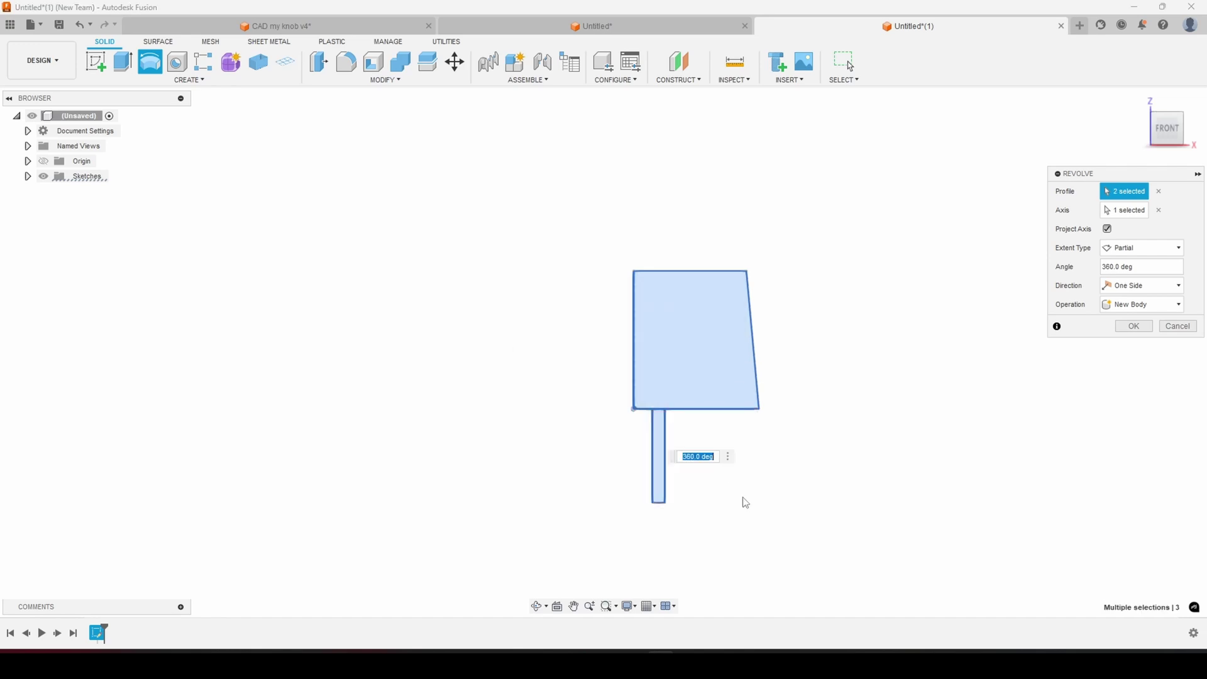
shift+middle_drag(823, 454, 798, 481)
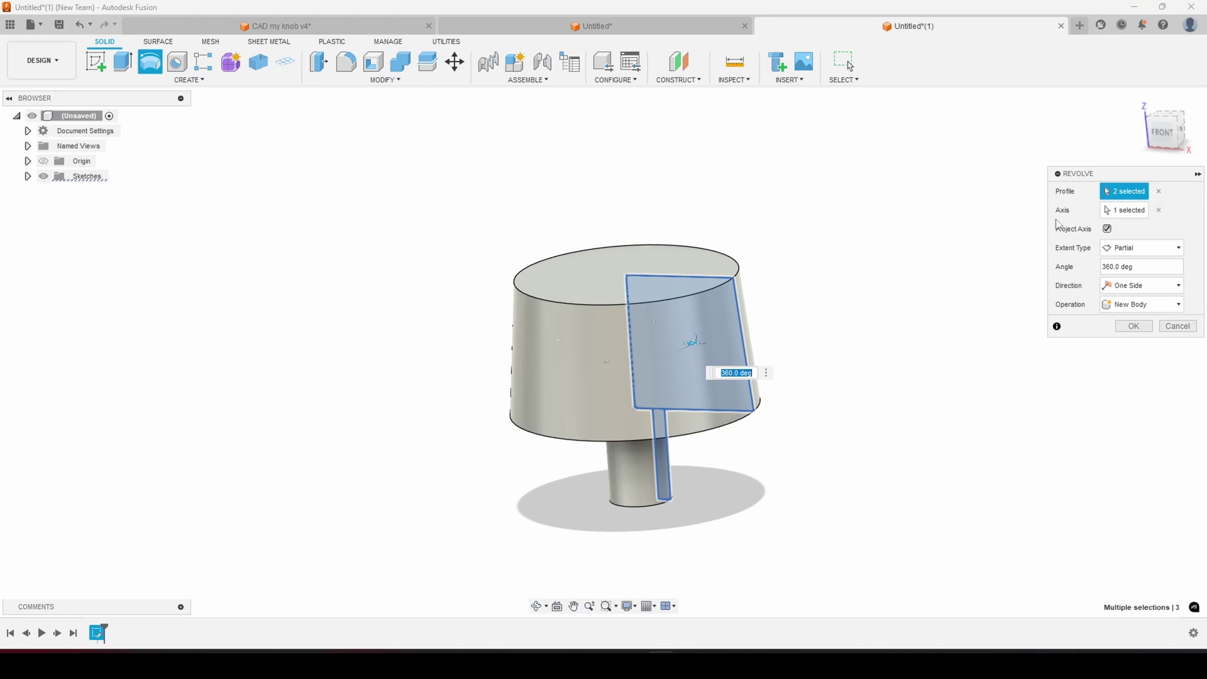
click(1161, 209)
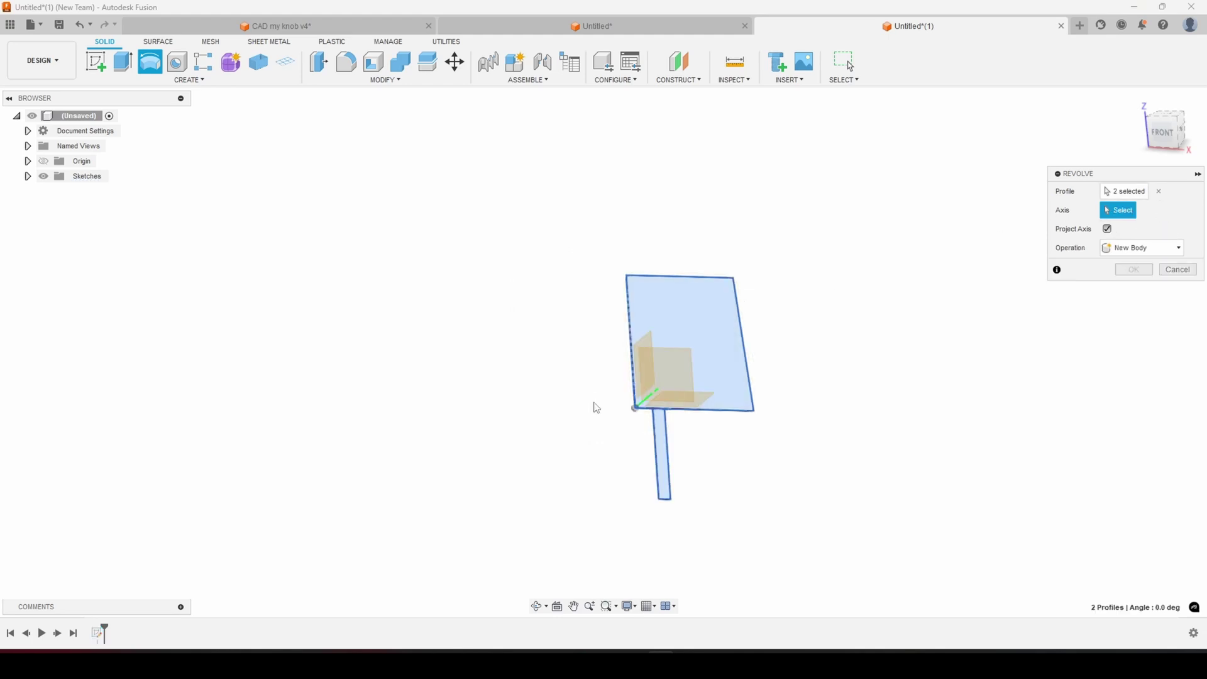
click(631, 300)
shift+middle_drag(794, 547, 846, 506)
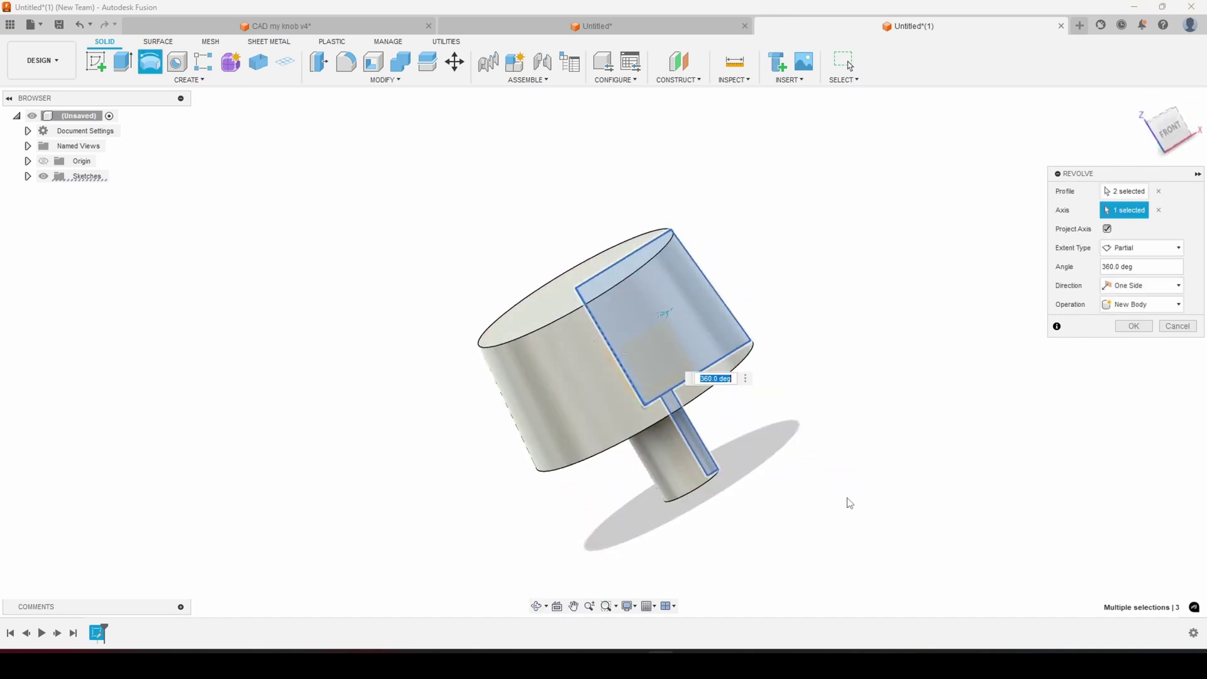
click(1116, 331)
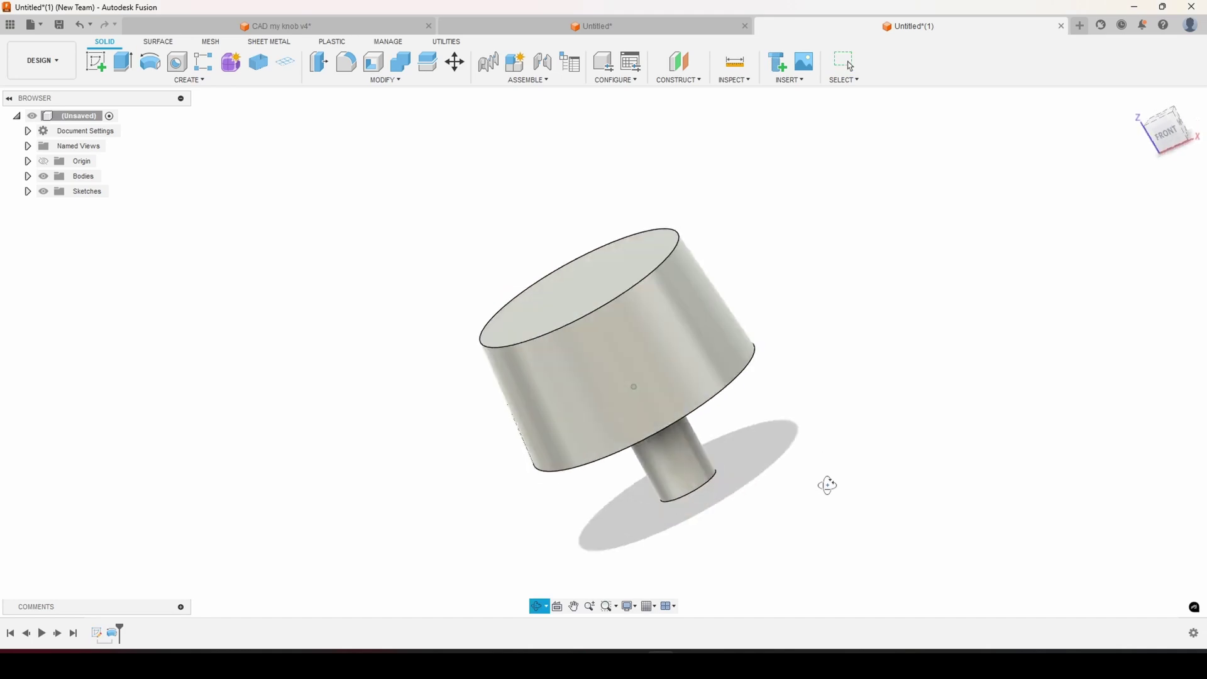
- Fillet only the knob's top circular rim edge with a 3 mm radius
click(345, 61)
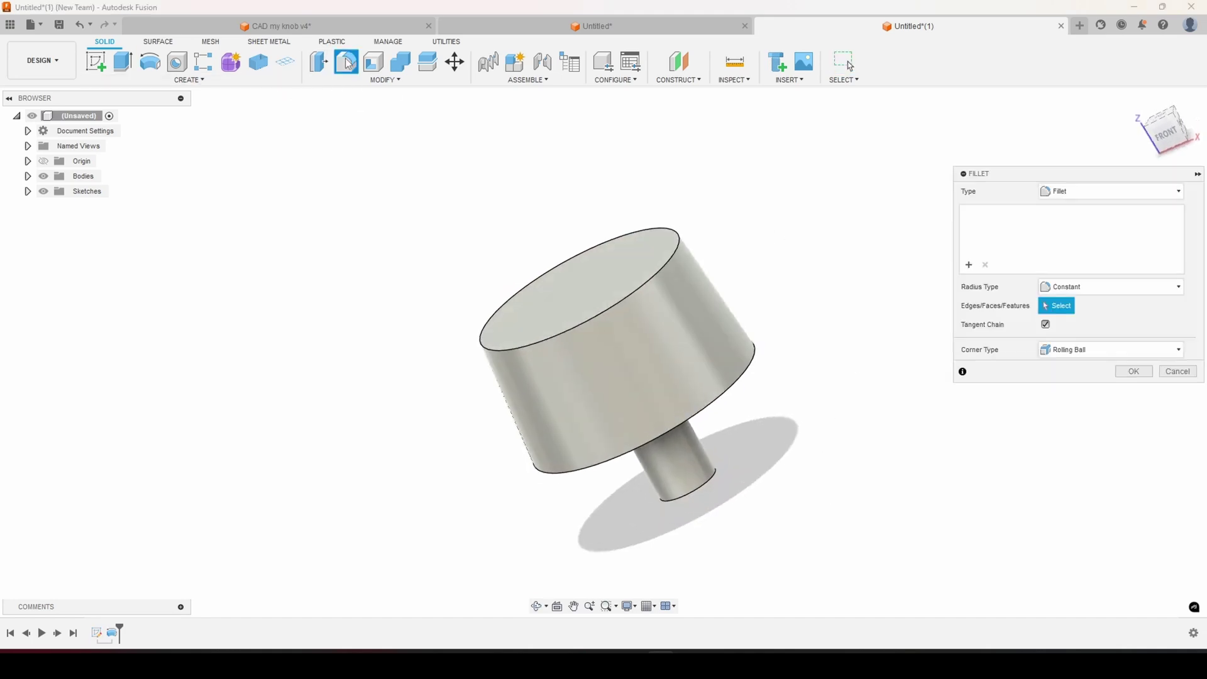
click(667, 269)
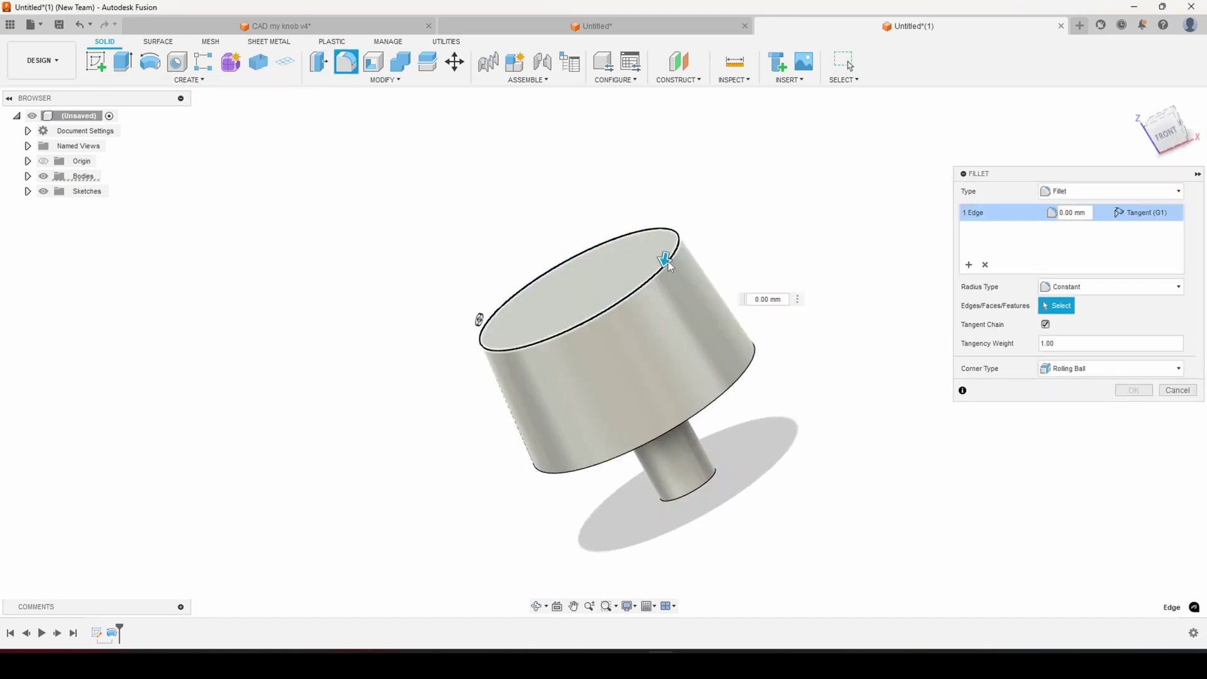
click(668, 265)
click(661, 258)
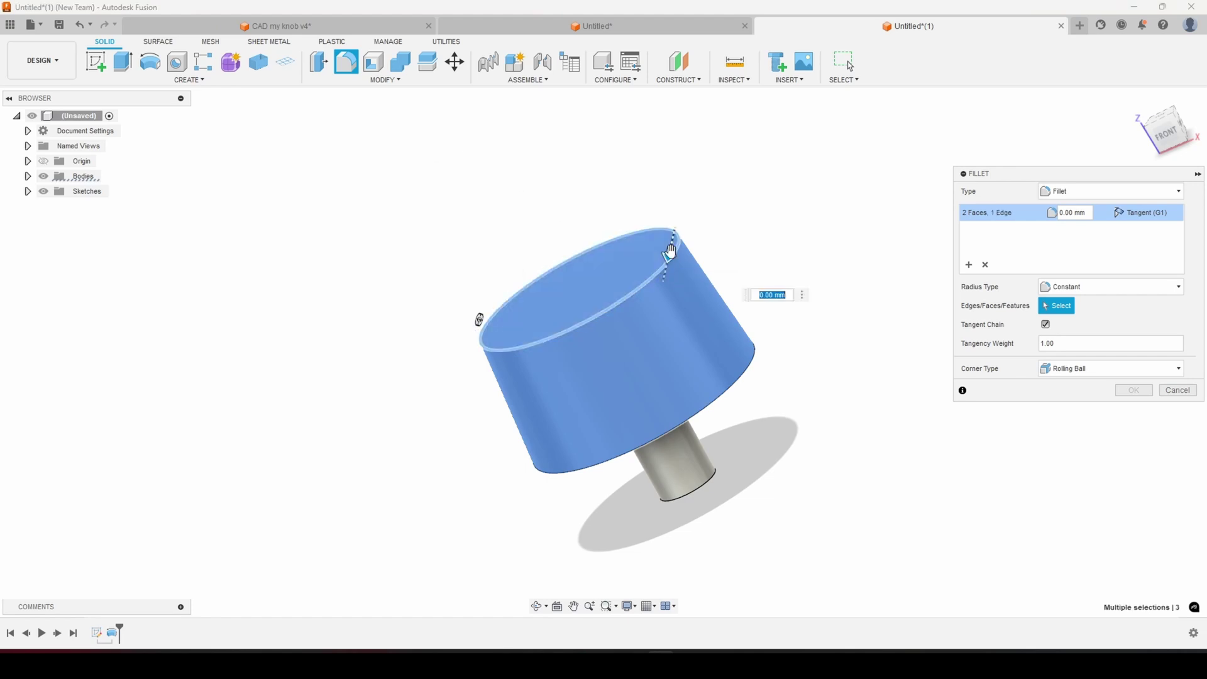
mouse_move(670, 251)
mouse_down()
mouse_move(664, 277)
mouse_move(668, 258)
mouse_up()
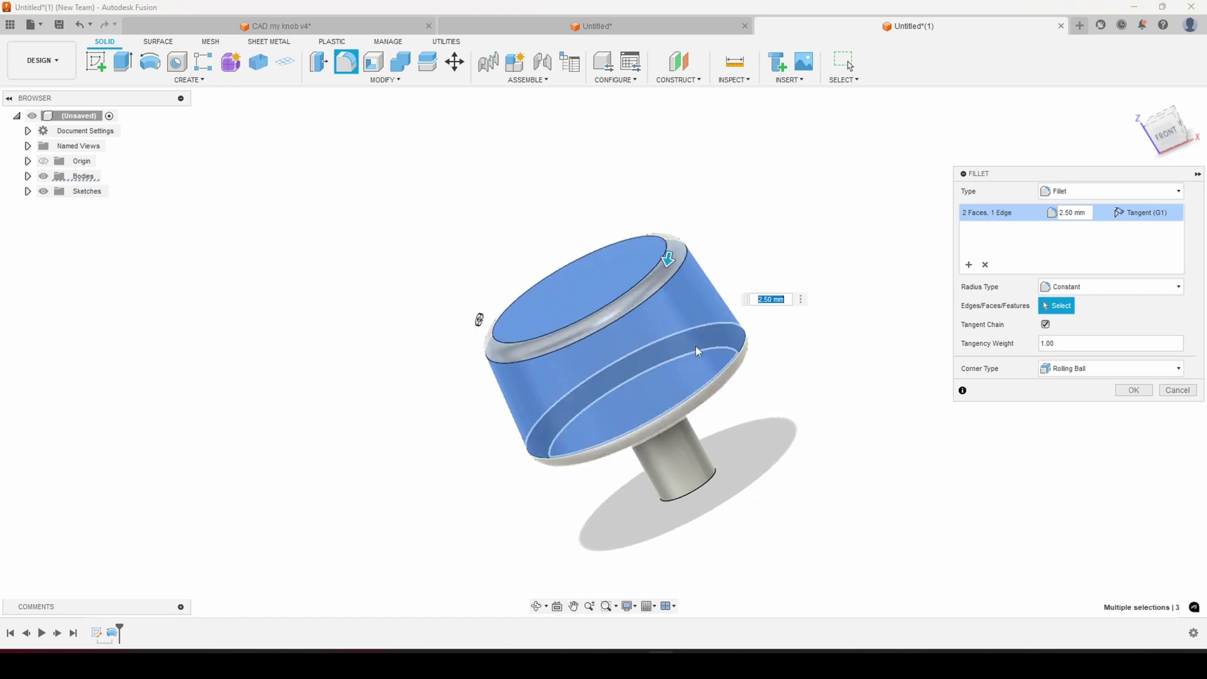
click(970, 267)
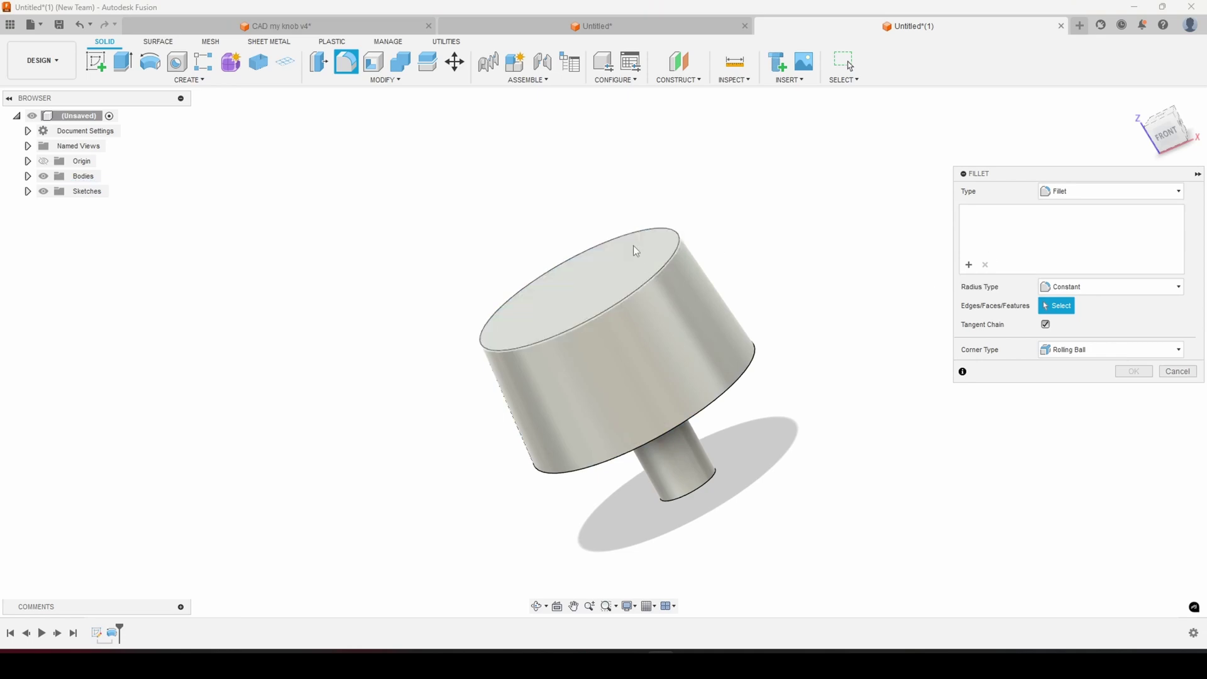
click(670, 265)
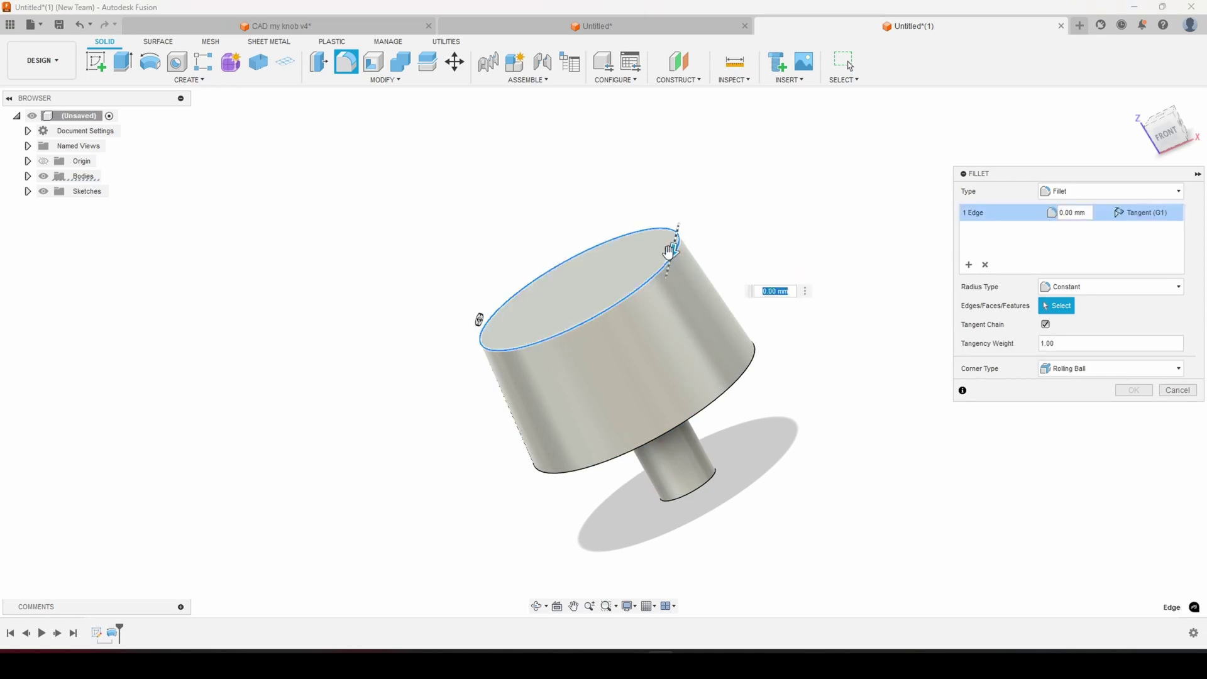
drag(670, 260, 671, 256)
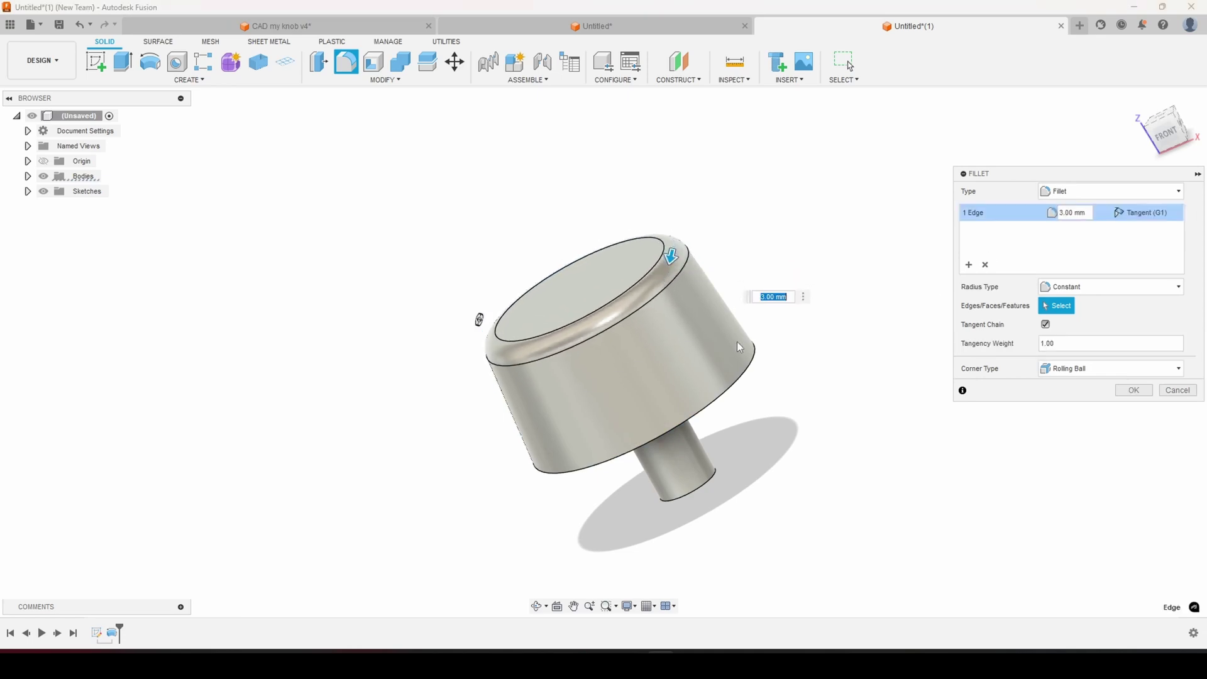
click(1156, 389)
shift+middle_drag(889, 488, 843, 479)
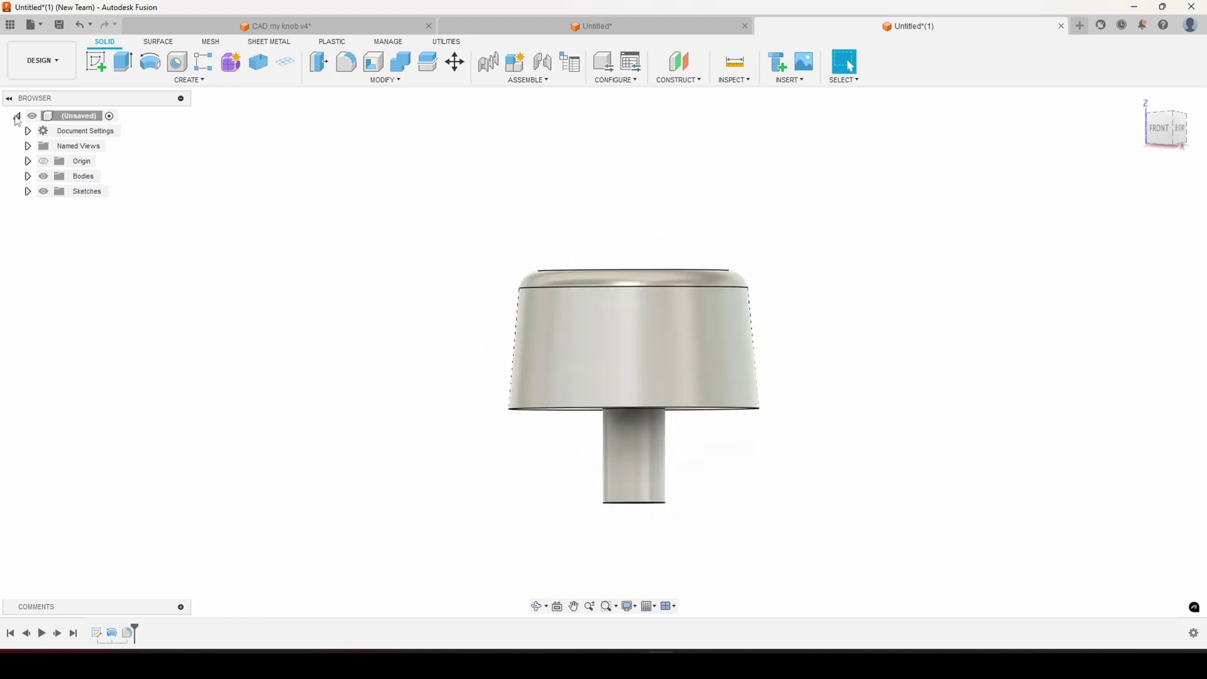
- Start a sketch on the front plane, then create a new blank Untitled(2) design
click(96, 61)
click(668, 371)
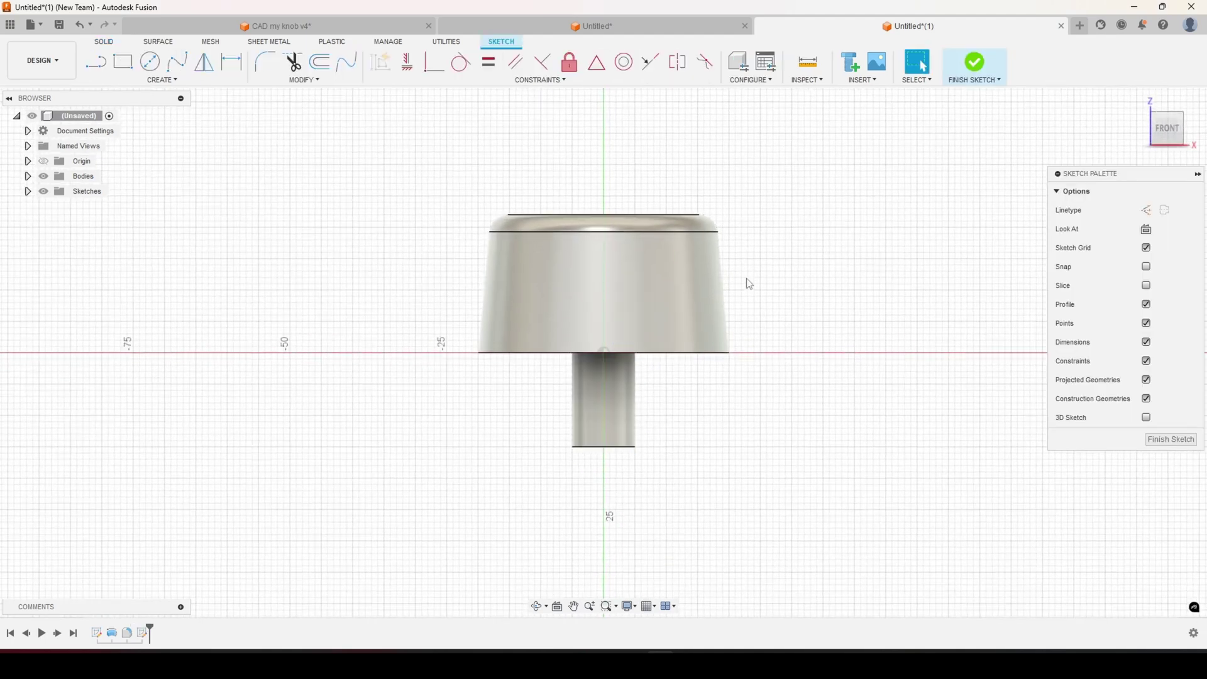
mouse_move(749, 284)
shift+middle_down()
mouse_move(774, 350)
mouse_move(761, 333)
mouse_move(773, 318)
mouse_move(715, 245)
mouse_move(770, 296)
shift+middle_up()
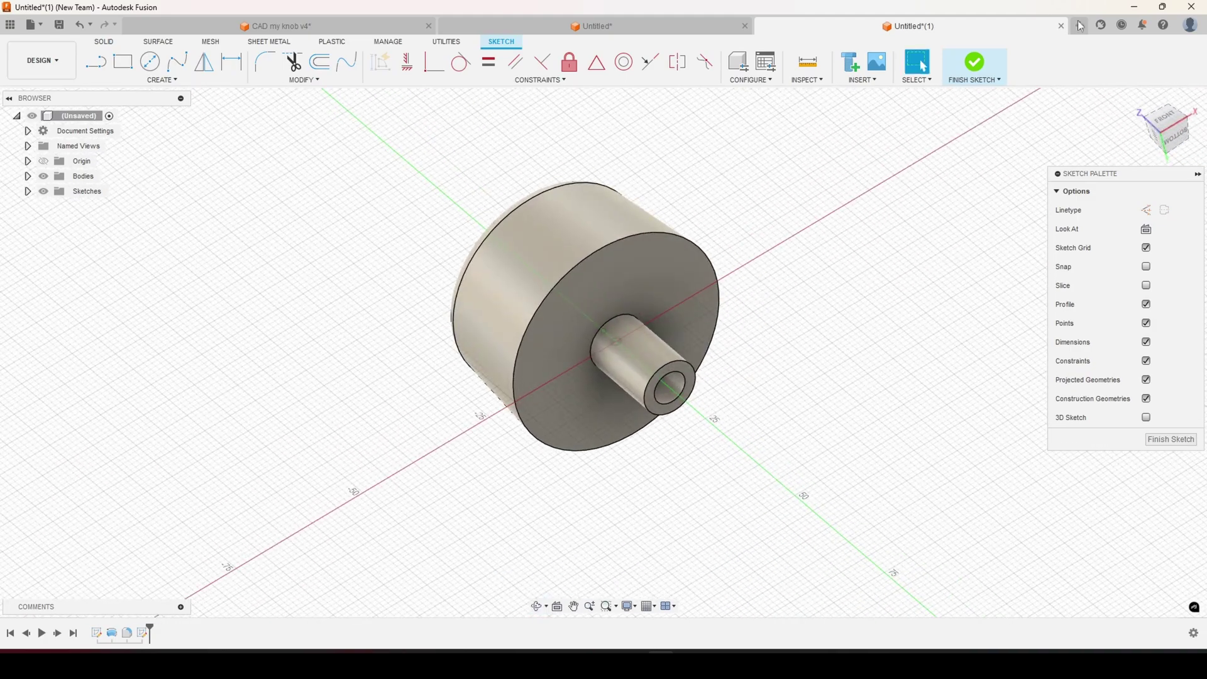
click(1080, 26)
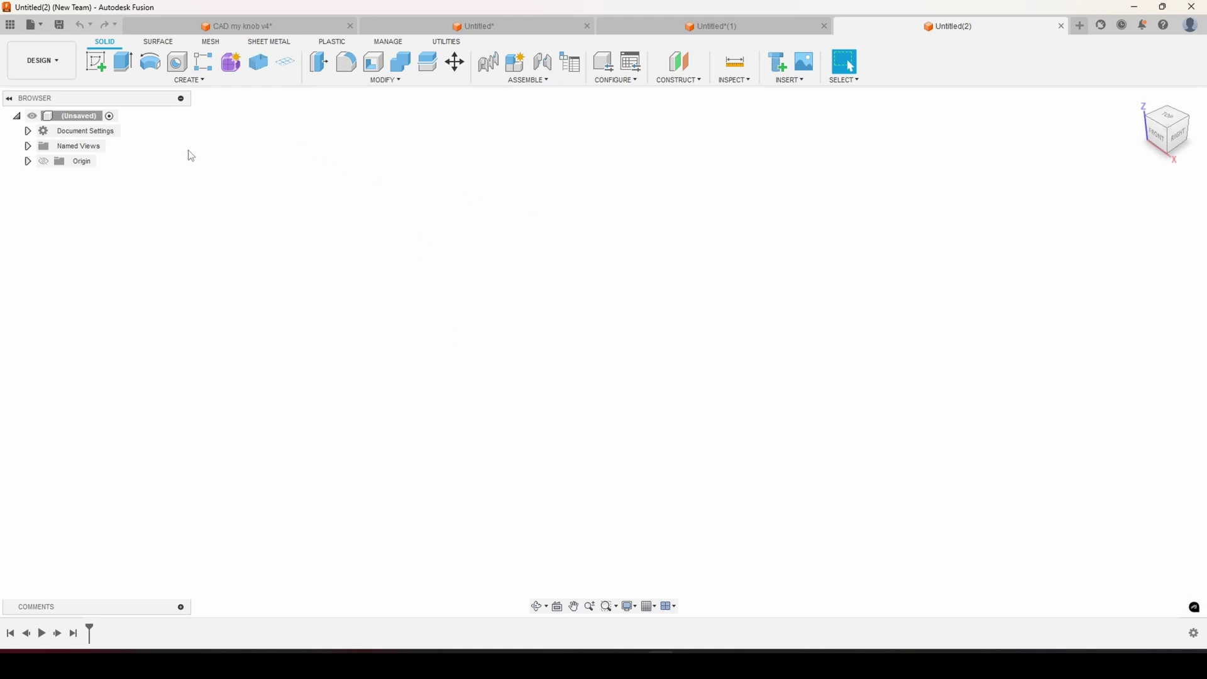
- Sketch a circle centred on the origin on the ground plane
click(96, 62)
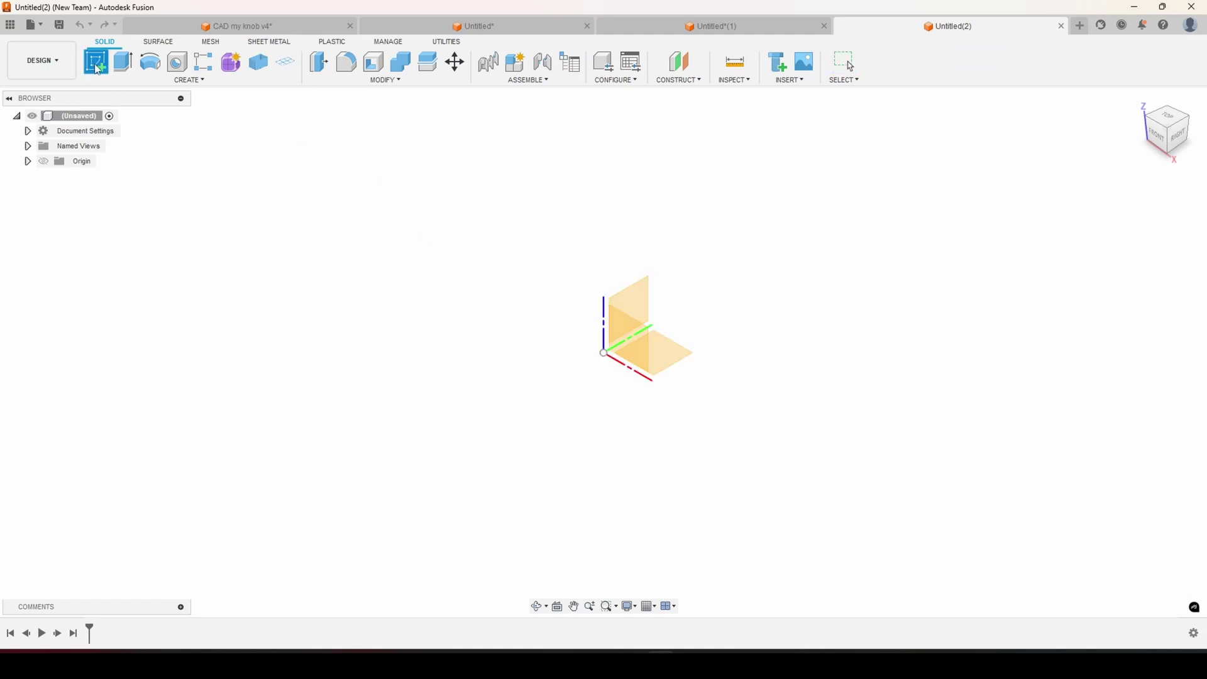
click(657, 339)
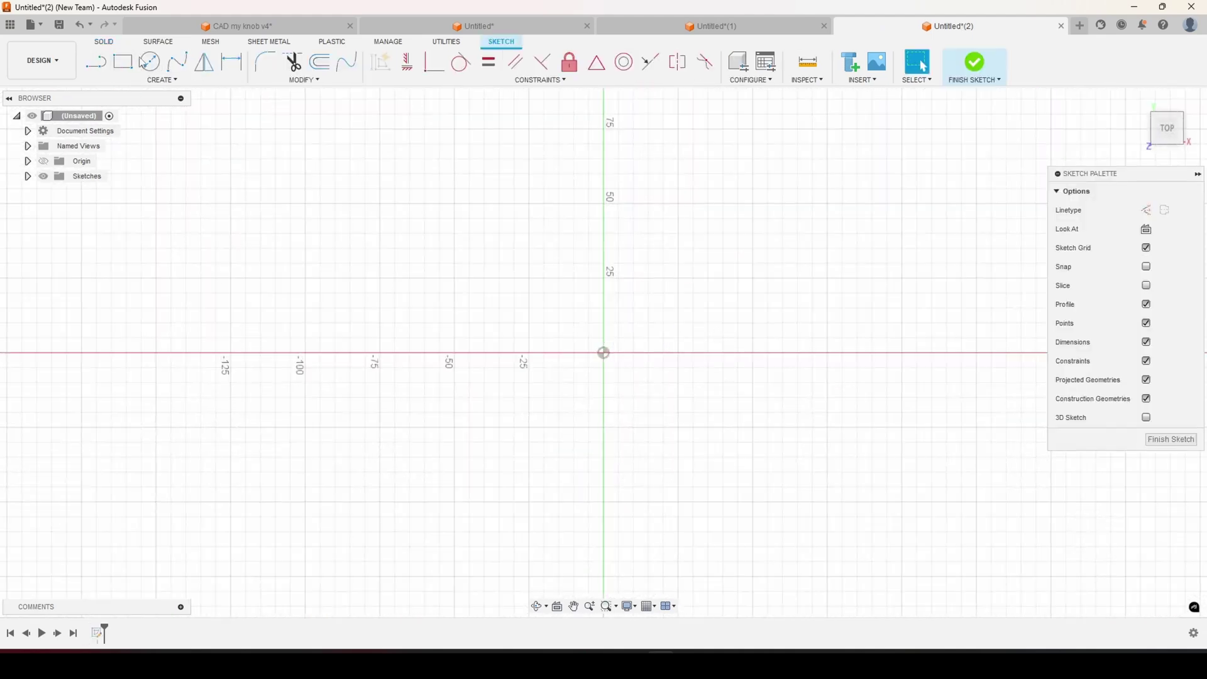
key(c)
click(610, 352)
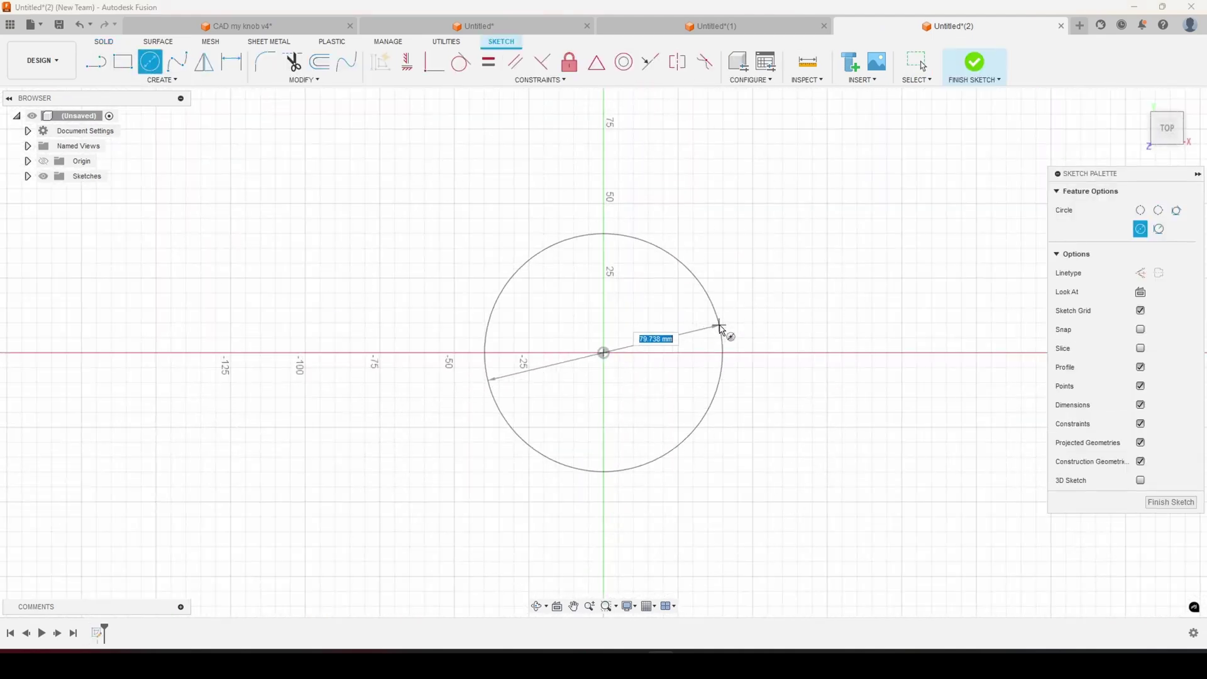
click(719, 322)
- Dimension the circle to Ø40 mm and finish the sketch
click(230, 63)
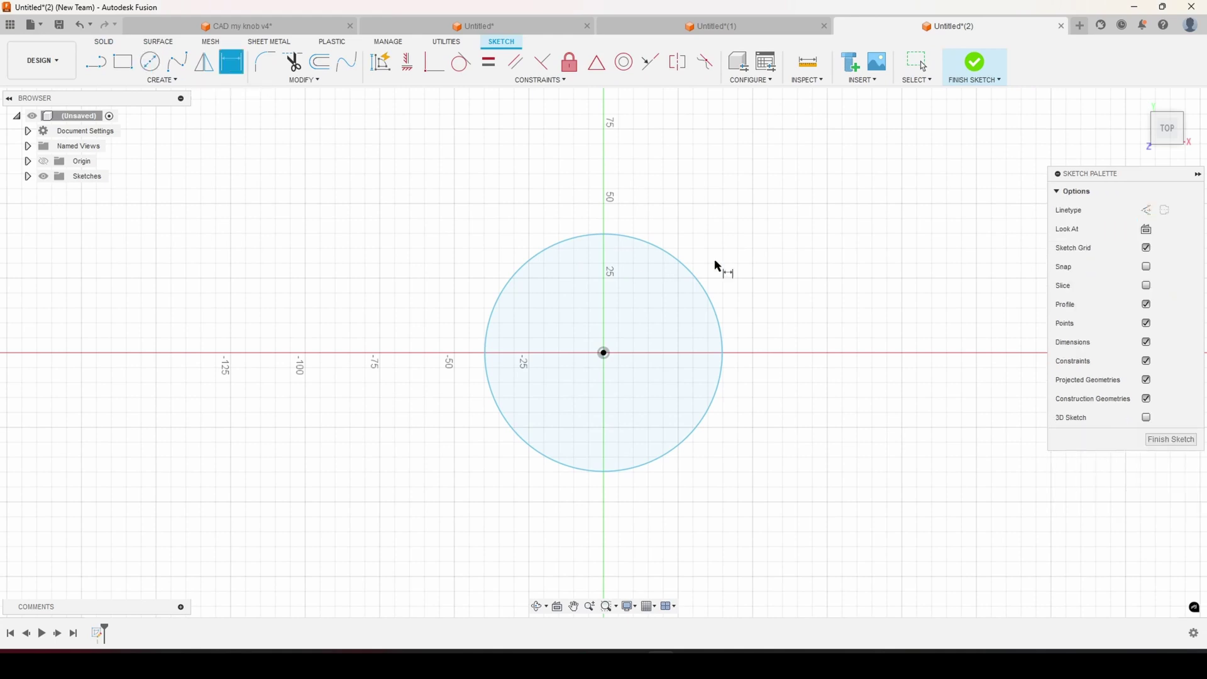
click(665, 252)
click(793, 227)
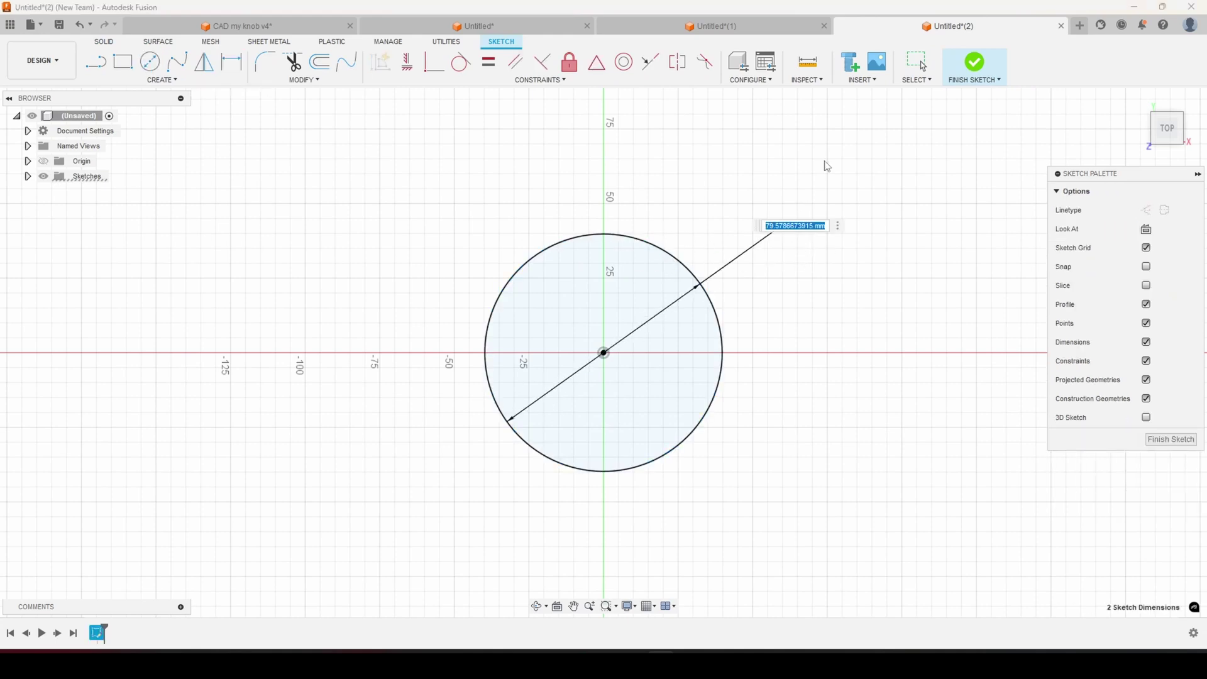
text(40)
key(Return)
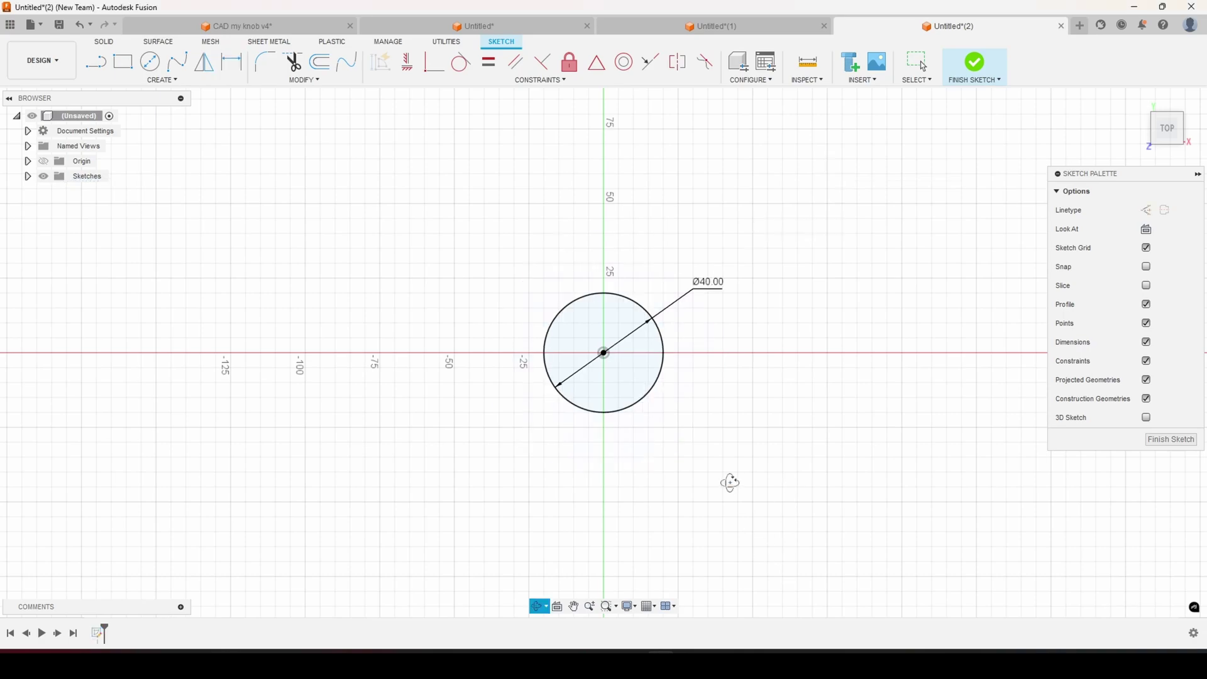
mouse_move(728, 485)
shift+middle_down()
mouse_move(644, 358)
mouse_move(574, 352)
mouse_move(582, 151)
mouse_move(954, 196)
shift+middle_up()
click(961, 70)
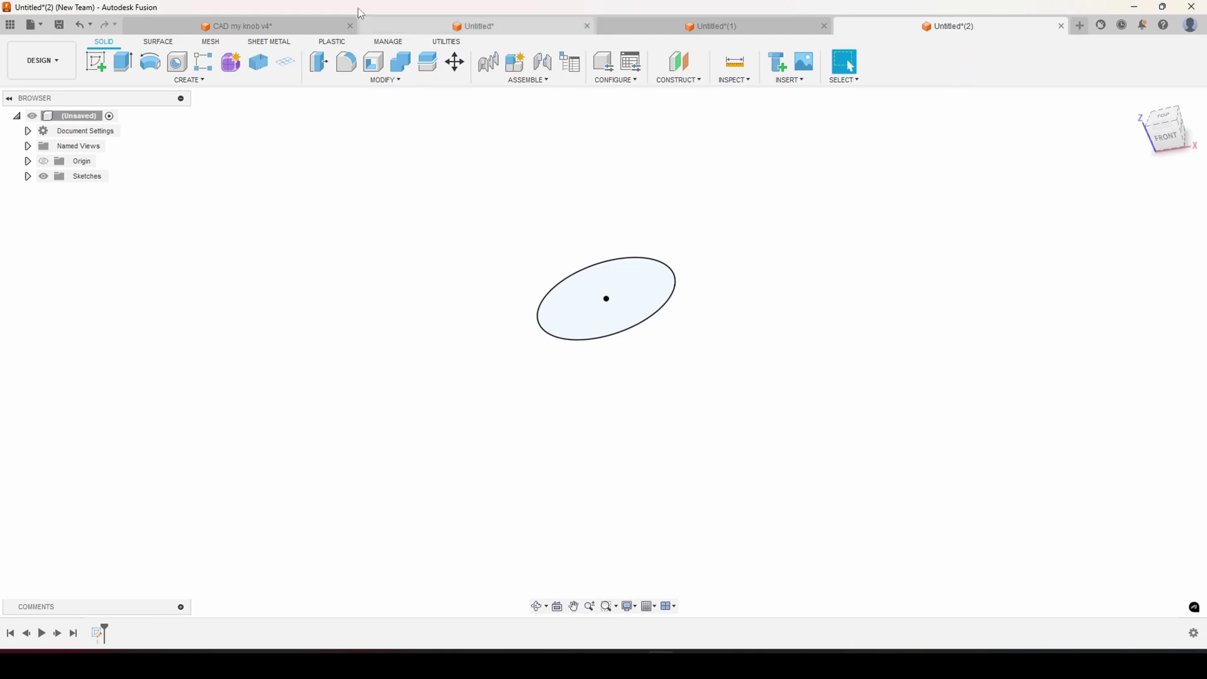
- Create an offset construction plane from the XY plane
click(679, 80)
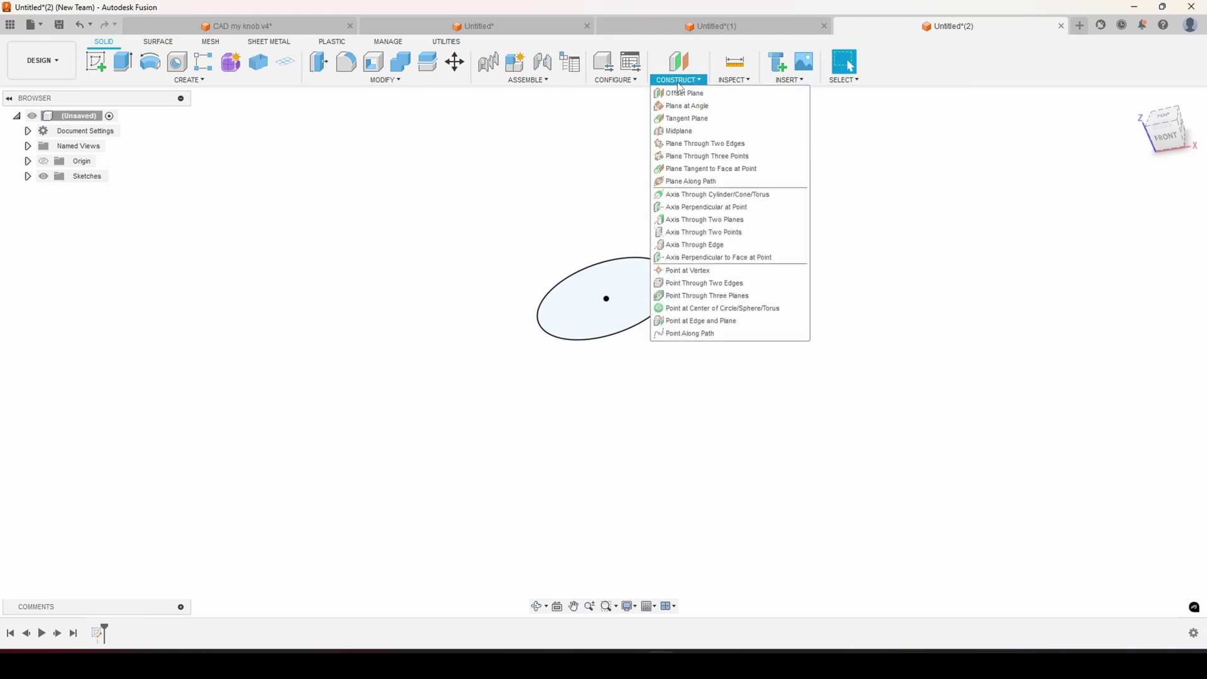
click(705, 99)
click(667, 267)
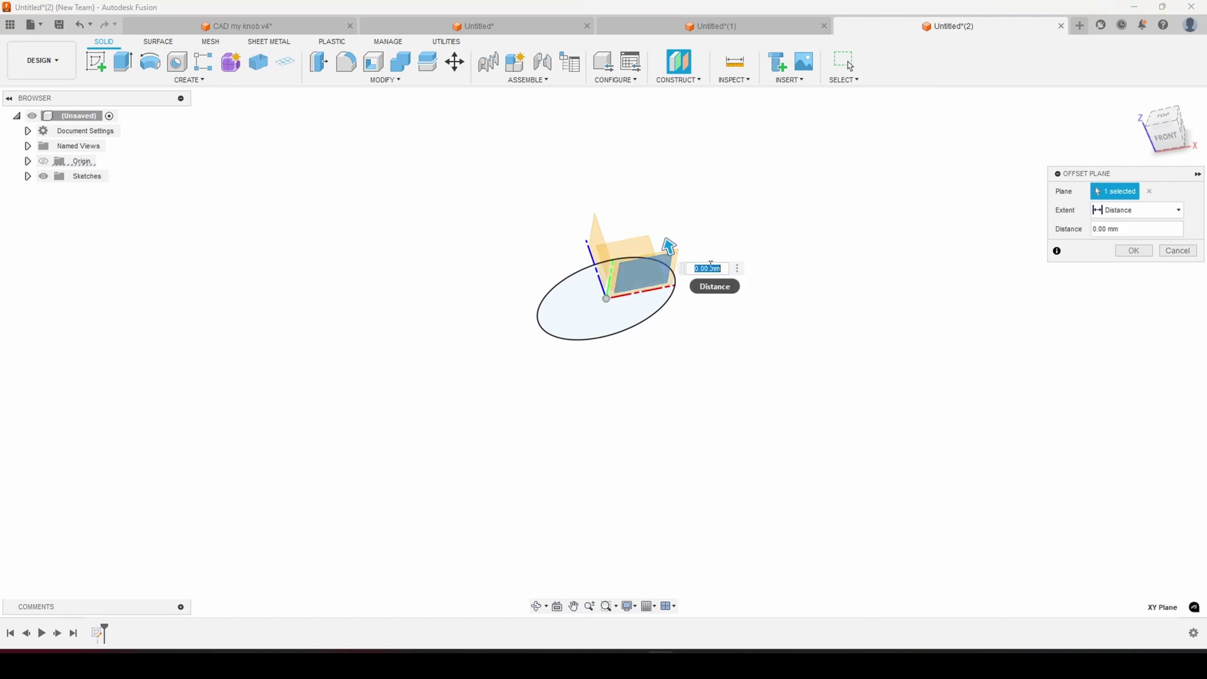
key(Return)
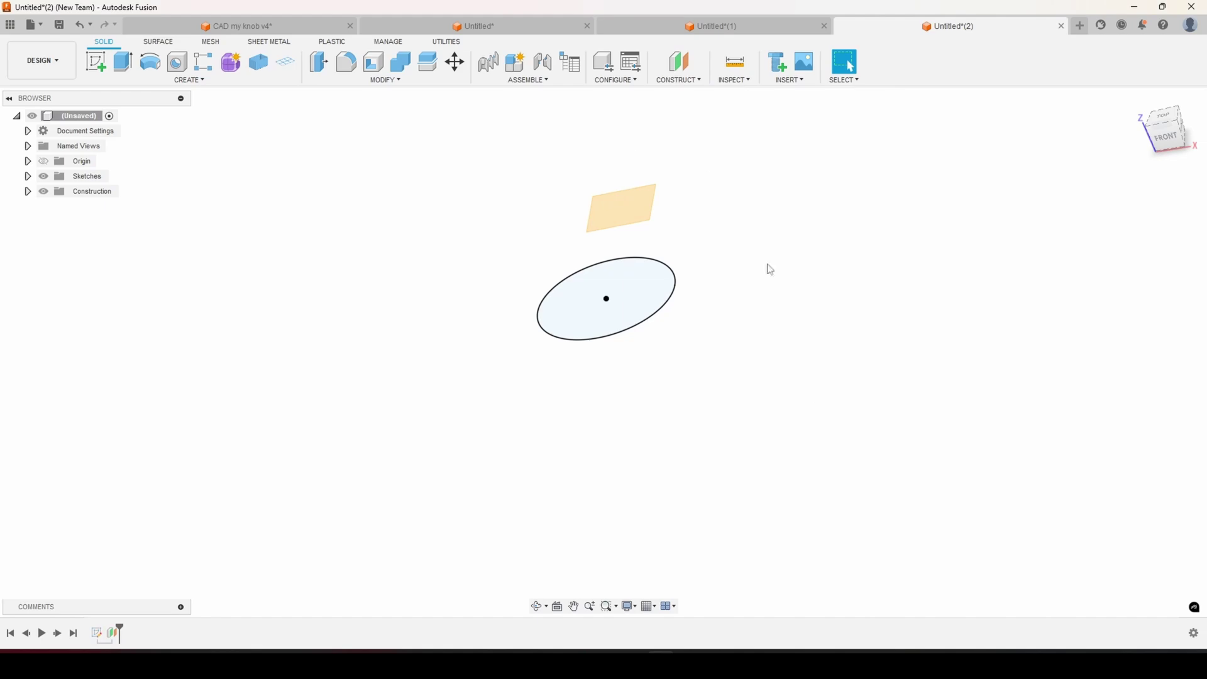
shift+middle_drag(771, 269, 822, 429)
shift+middle_drag(614, 205, 697, 264)
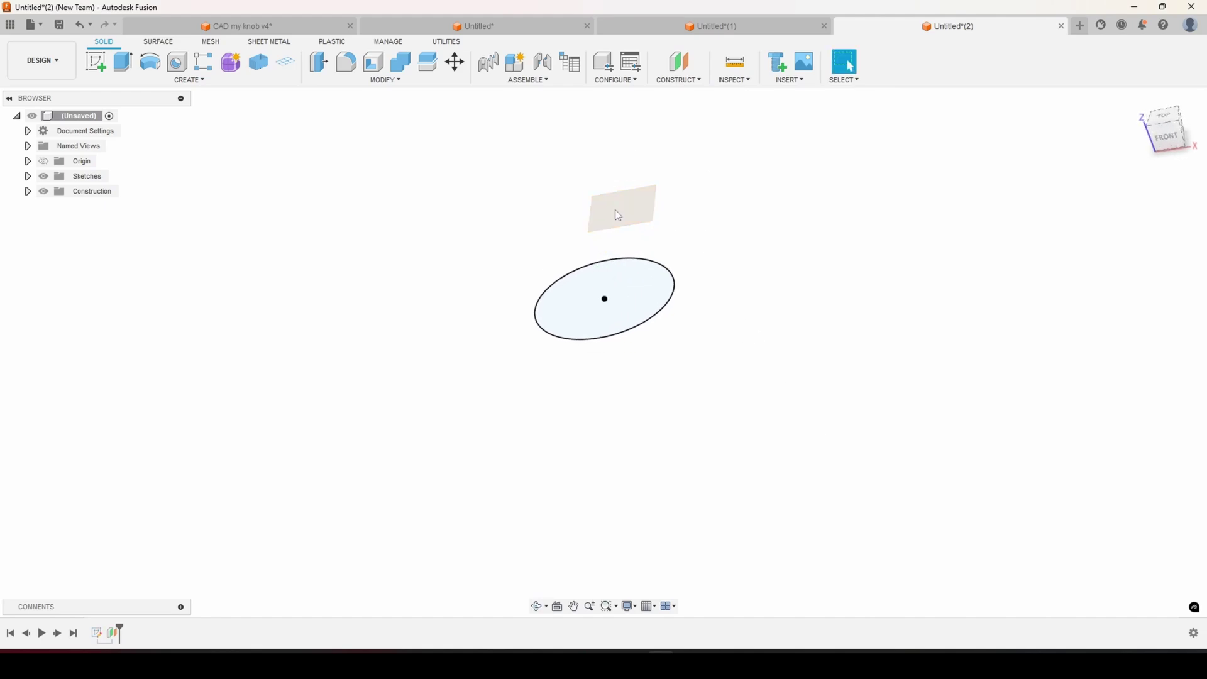
- Sketch a centred Ø36 mm circle on the offset plane and finish the sketch
click(644, 197)
click(96, 62)
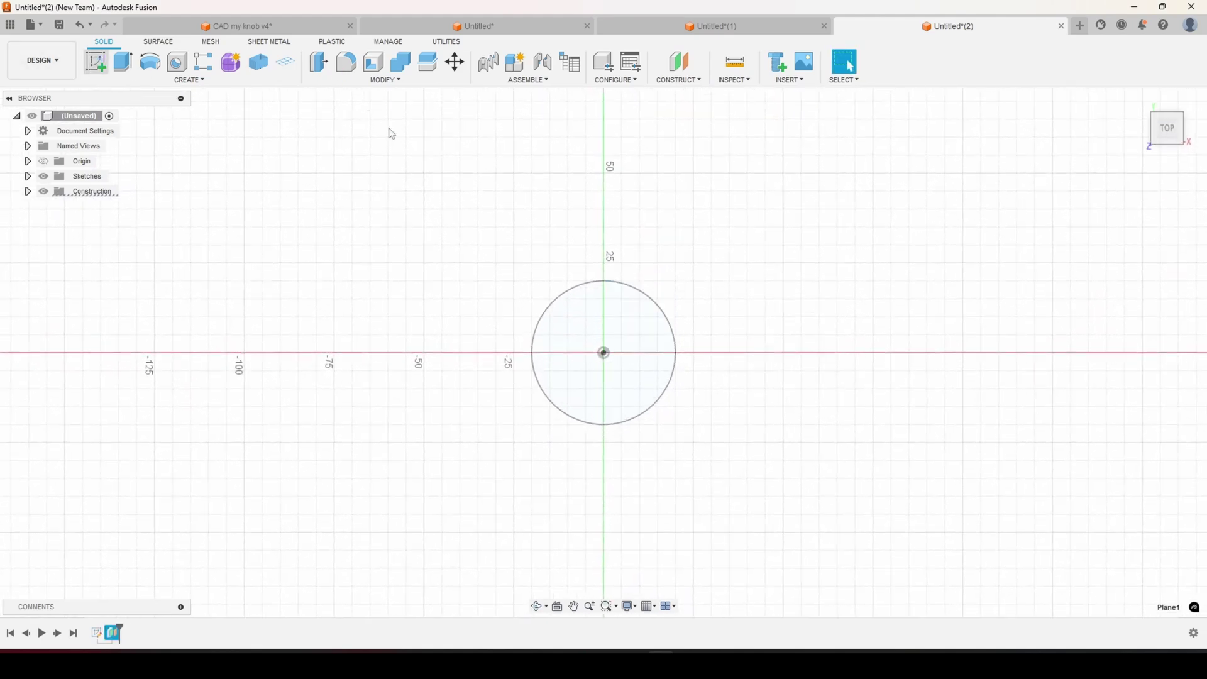
click(150, 61)
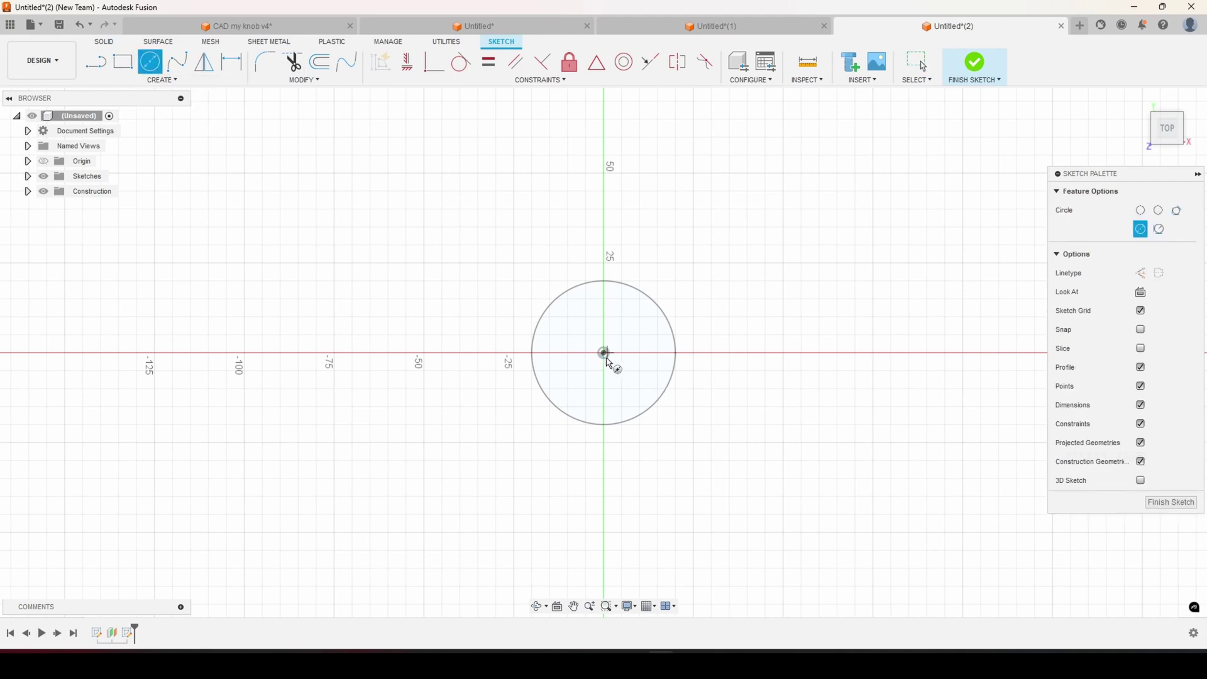
click(604, 353)
click(231, 61)
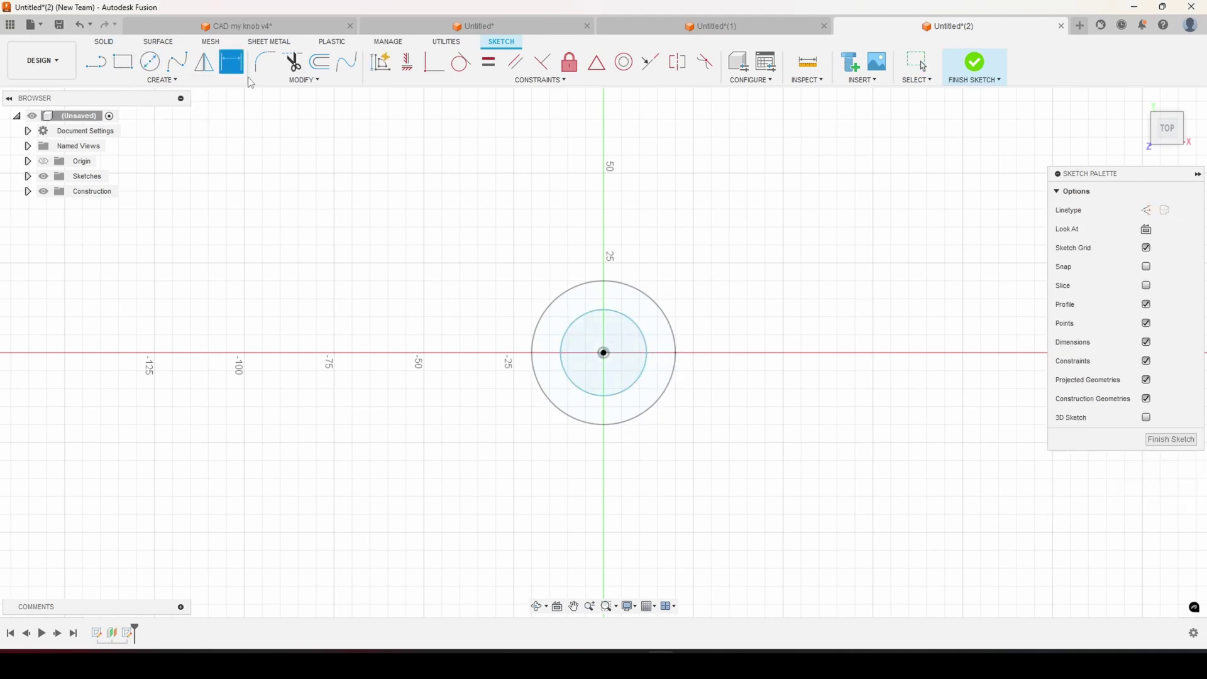
click(619, 323)
click(710, 244)
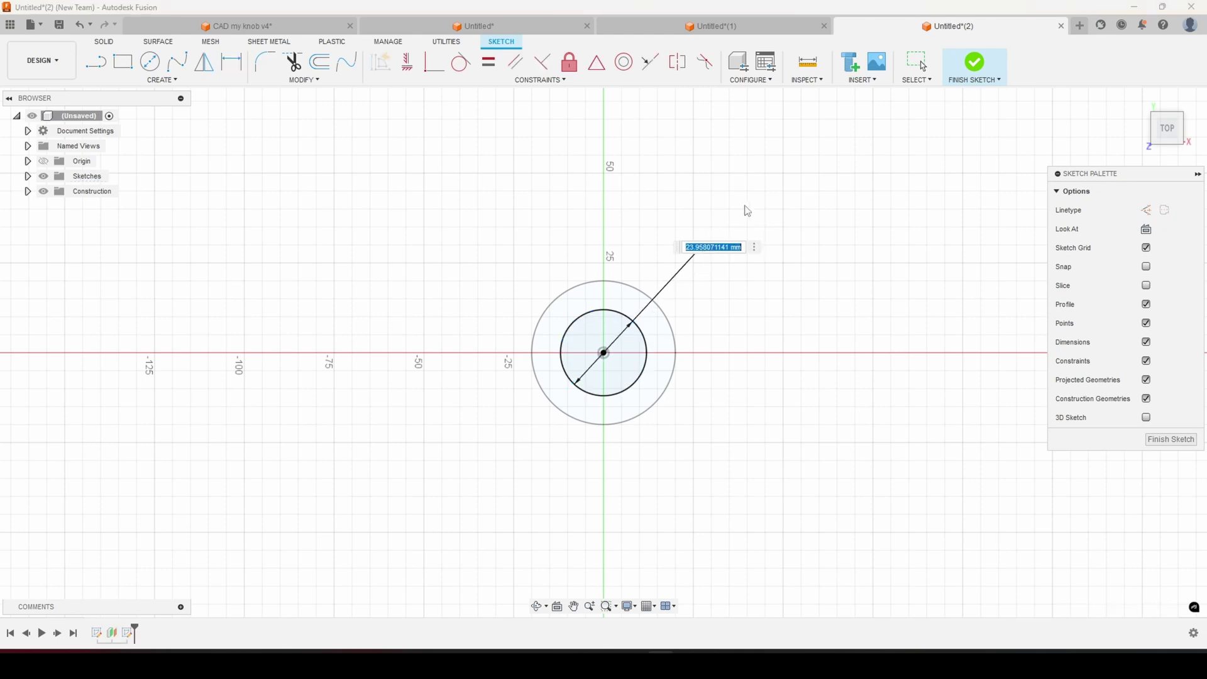
text(36)
key(Return)
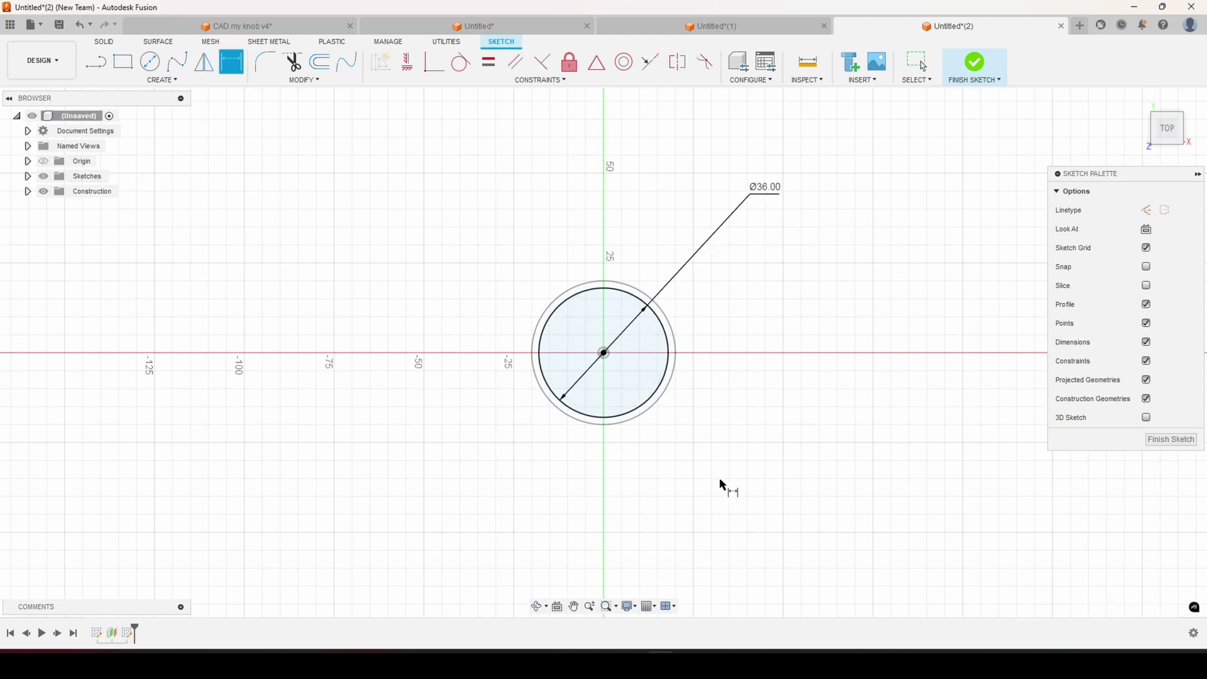
shift+middle_drag(723, 485, 689, 407)
click(971, 63)
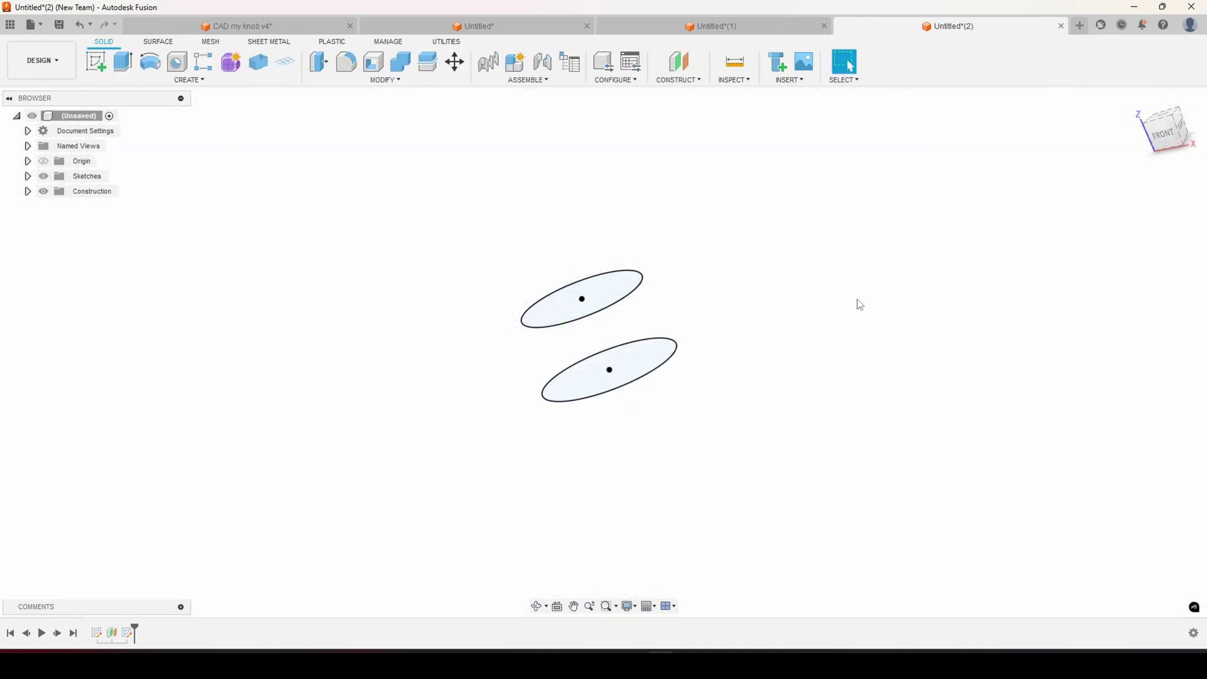
- Loft from the lower Ø40 circle to the upper Ø36 circle as a new body
click(146, 85)
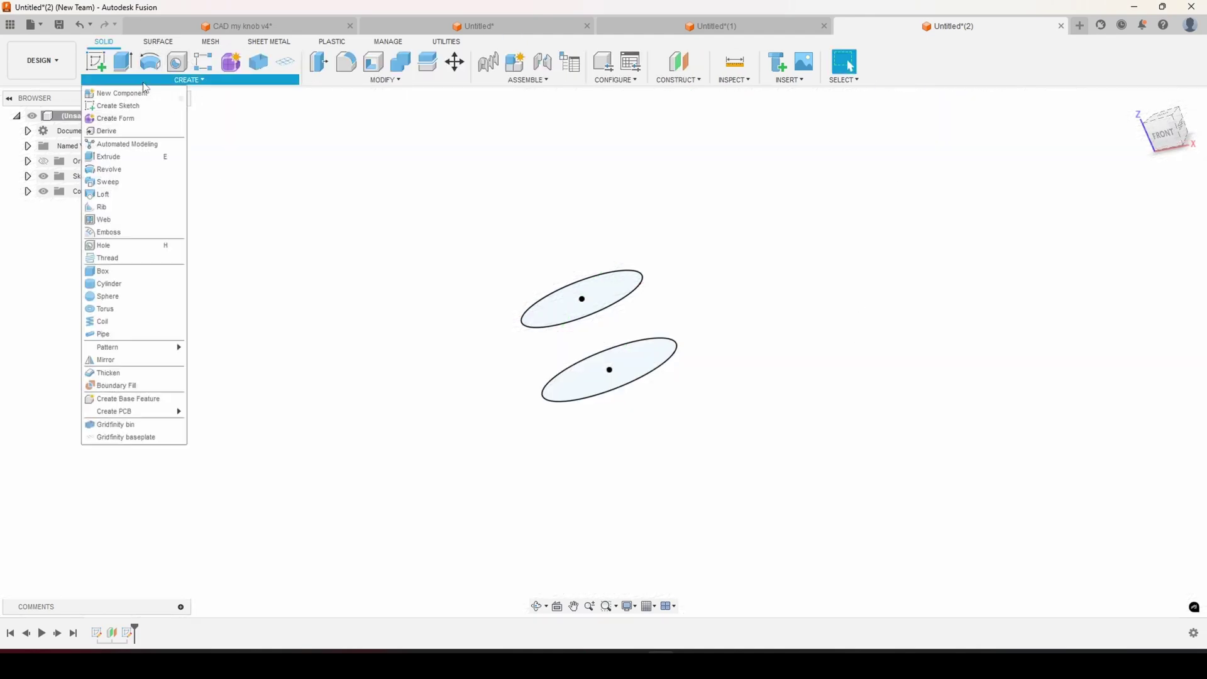
click(107, 196)
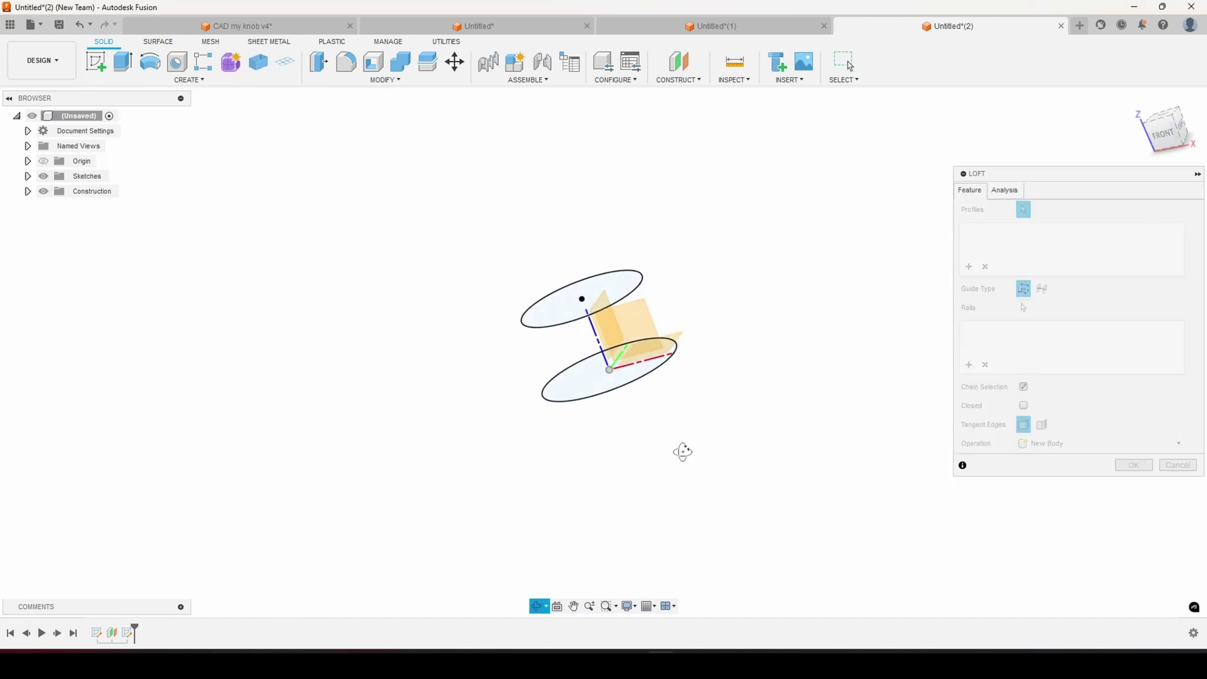
click(556, 390)
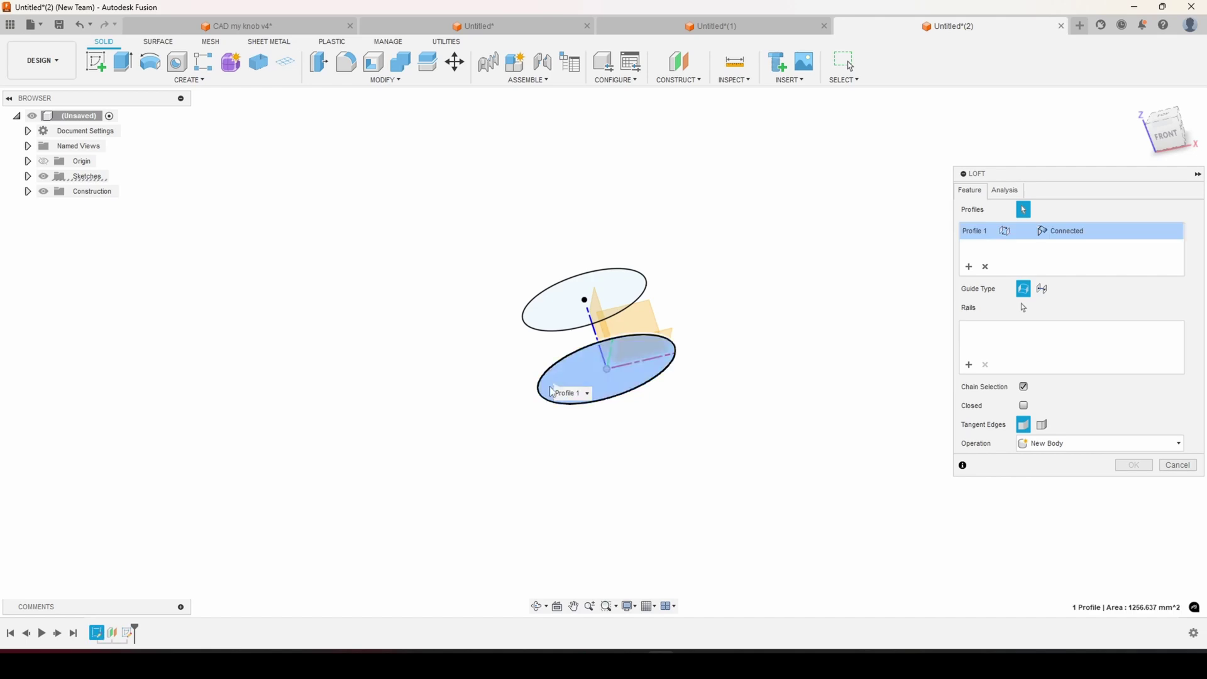
click(554, 314)
shift+middle_drag(626, 457, 669, 471)
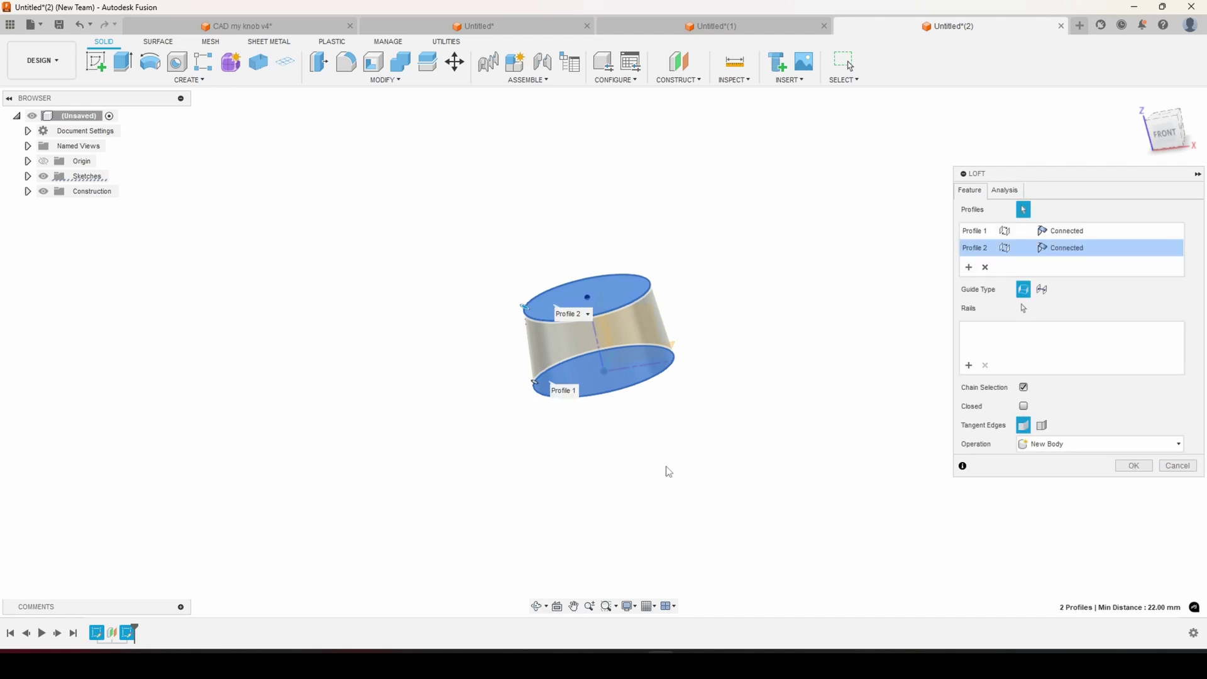
click(1144, 468)
shift+middle_drag(855, 375, 599, 357)
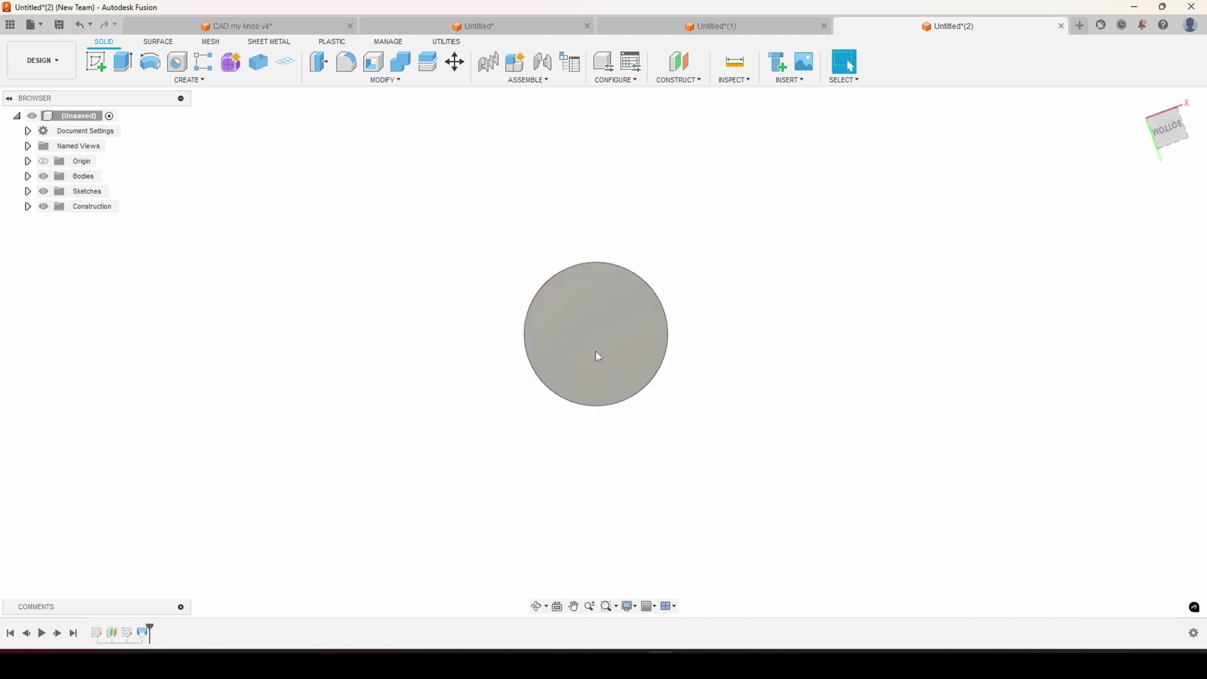
click(599, 357)
- On the bottom face, sketch a circle at the origin and dimension it Ø10 mm
click(96, 61)
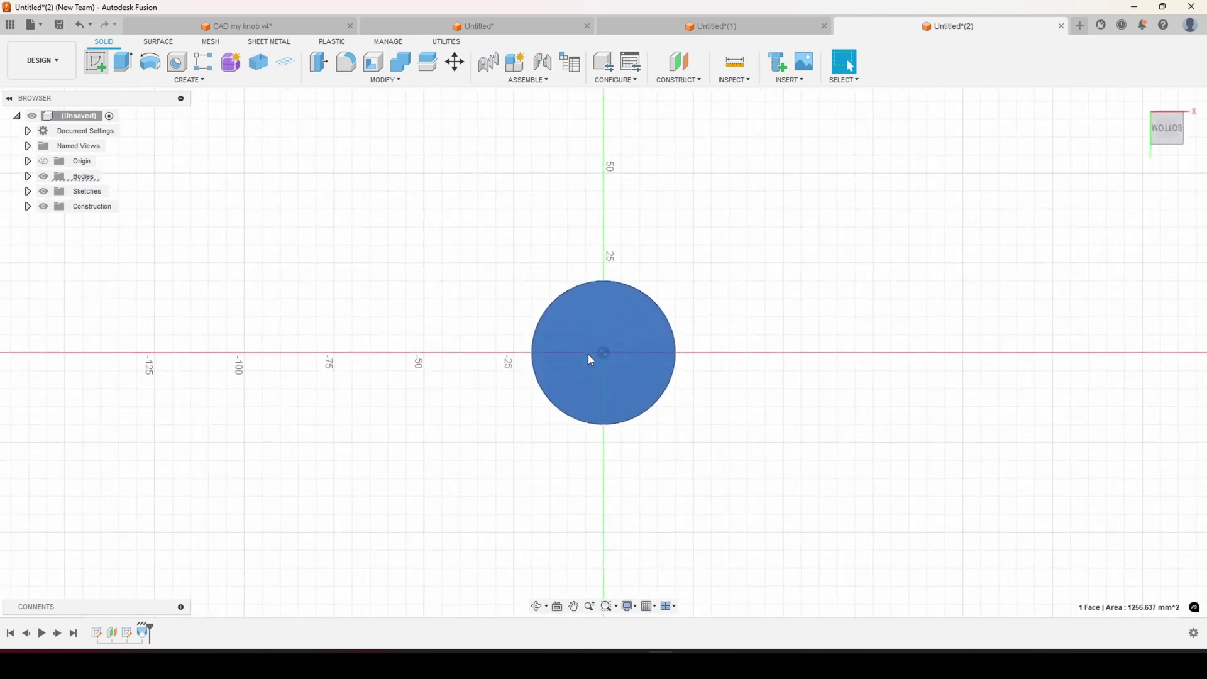
click(150, 61)
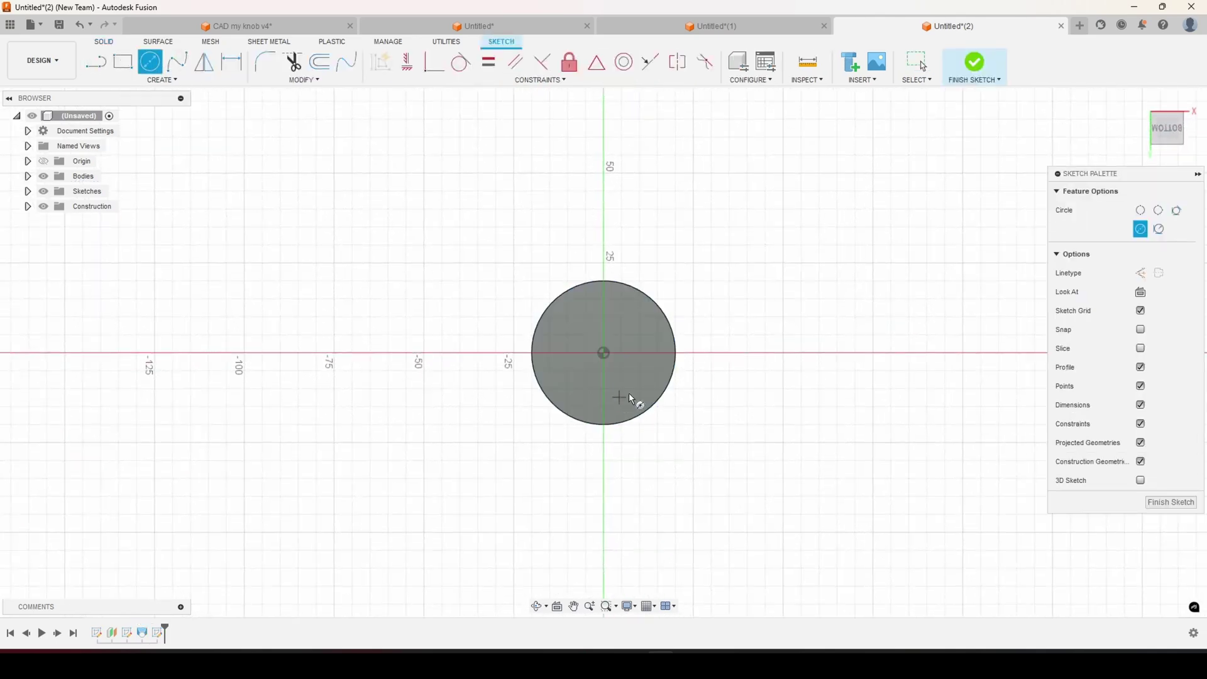
click(603, 354)
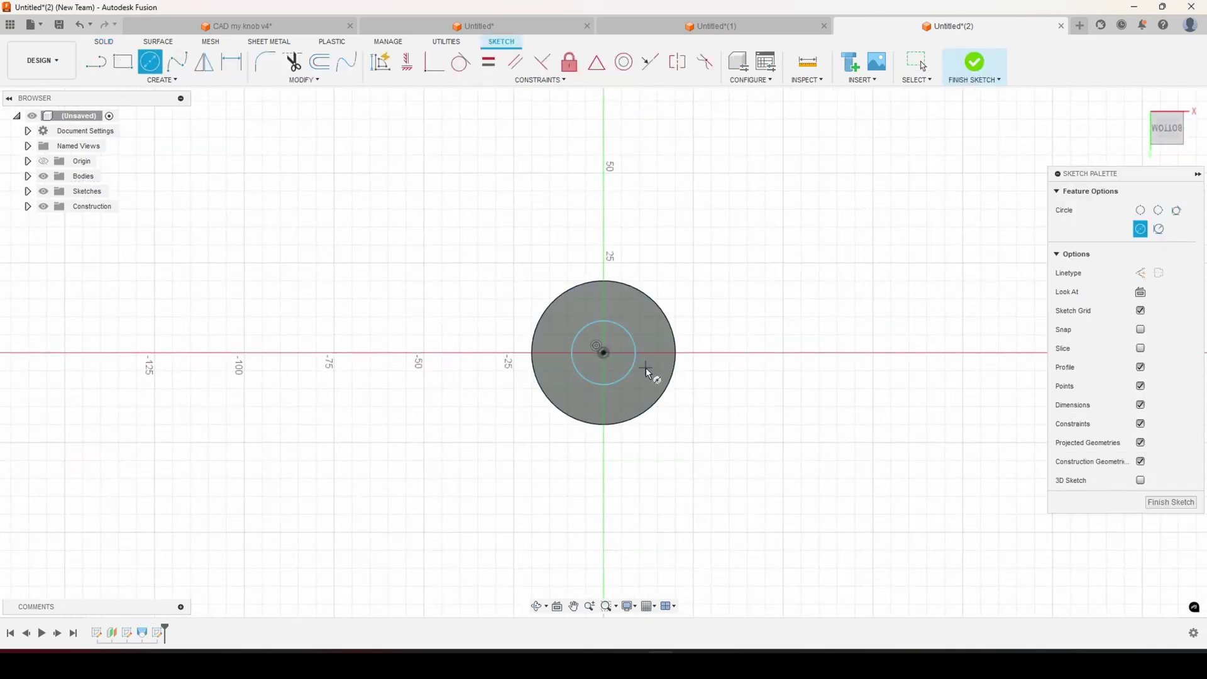
click(231, 62)
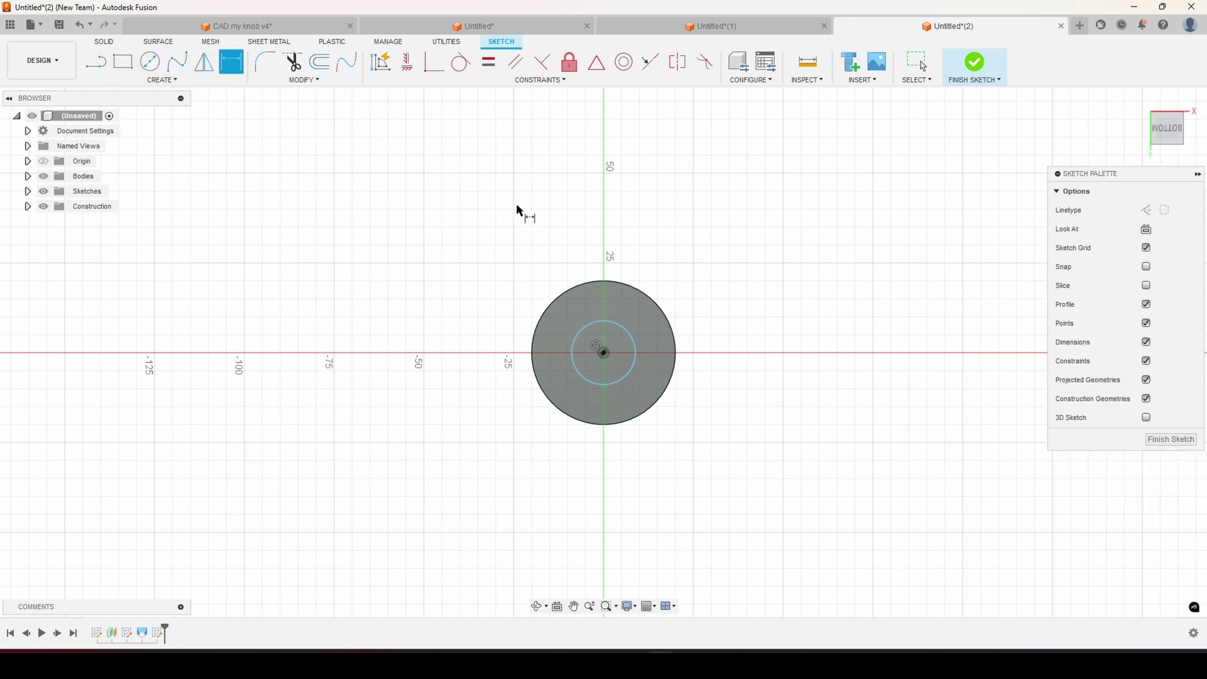
click(630, 335)
click(681, 290)
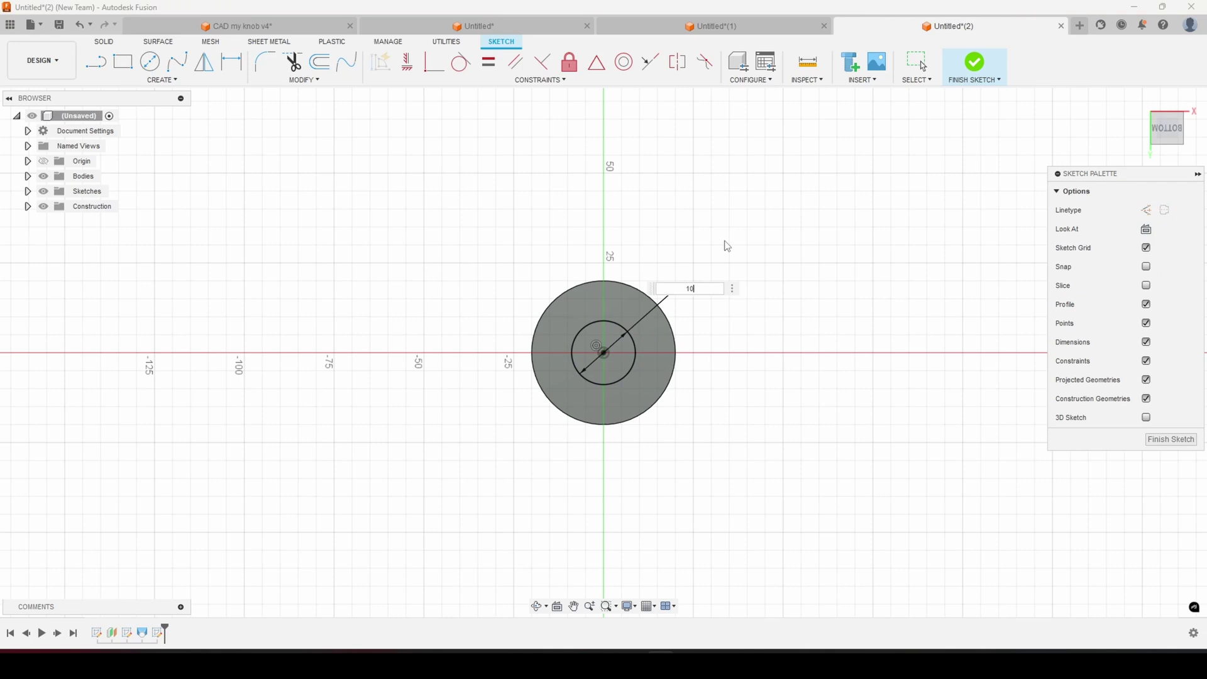
key(Return)
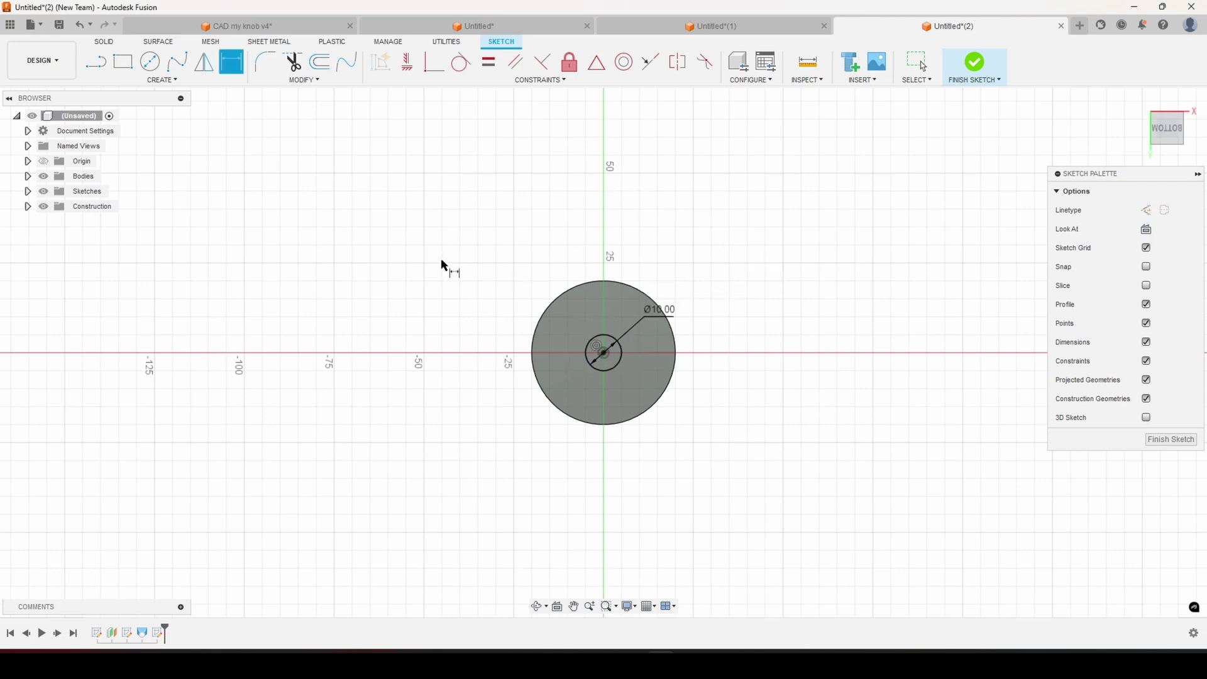
- Extrude the Ø10 circle into a 15 mm shaft
click(105, 42)
click(125, 65)
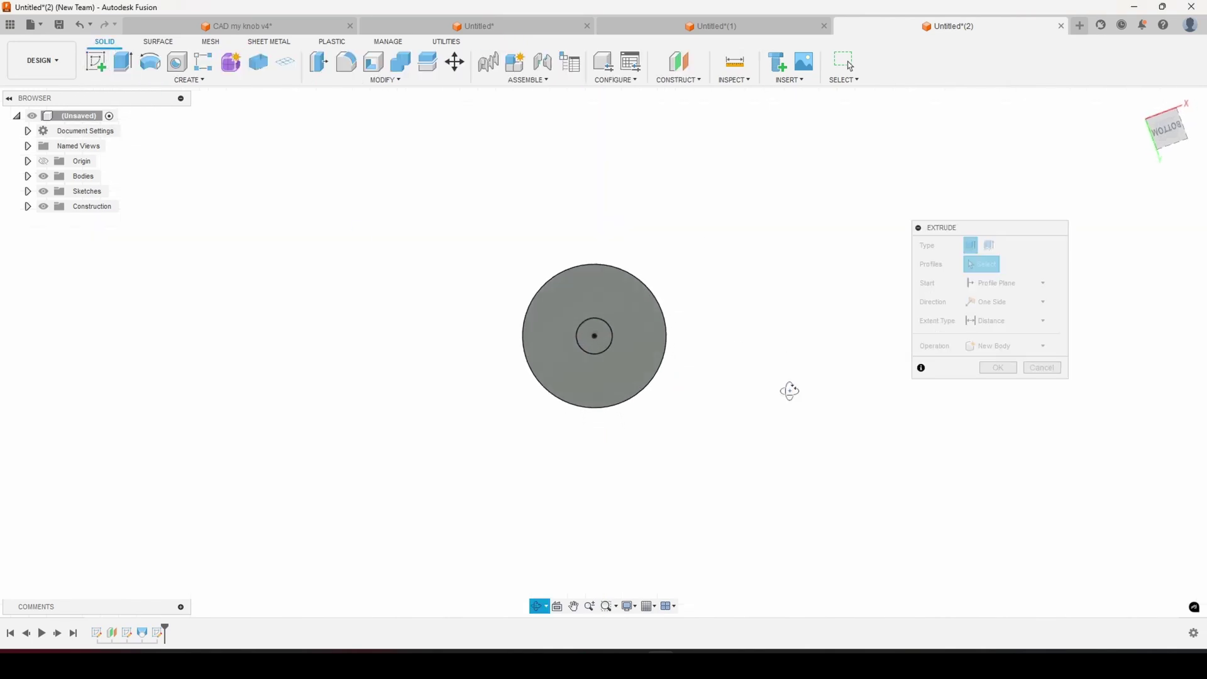
click(587, 346)
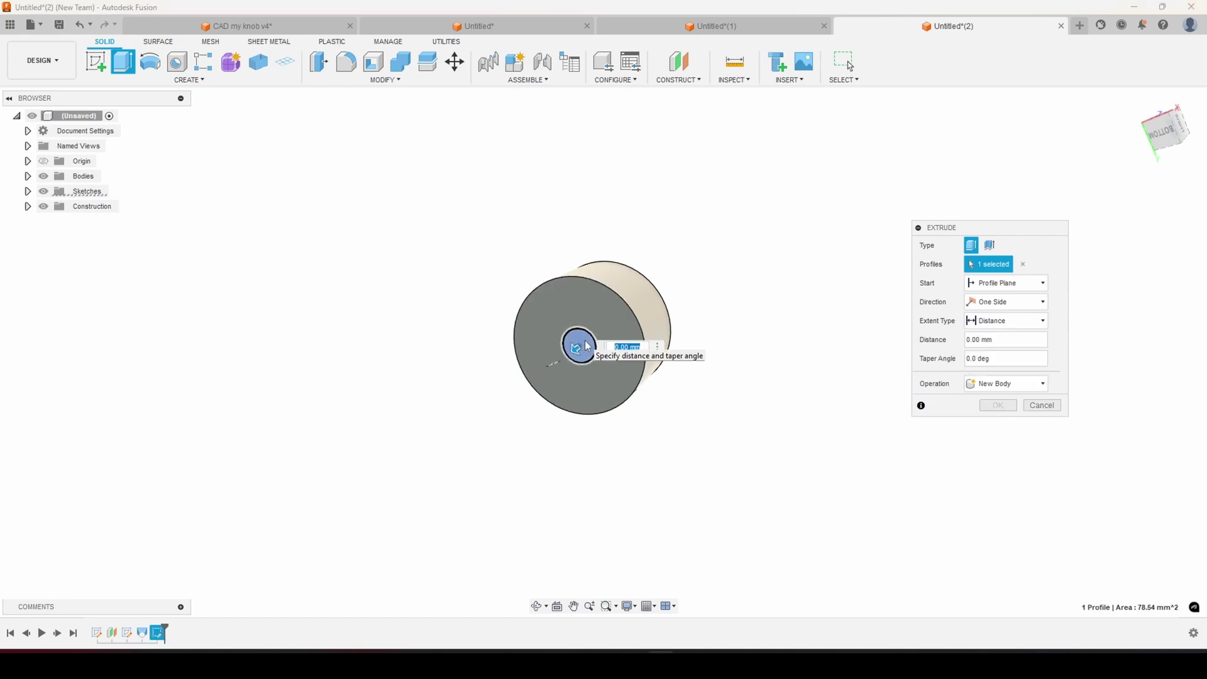
key(Return)
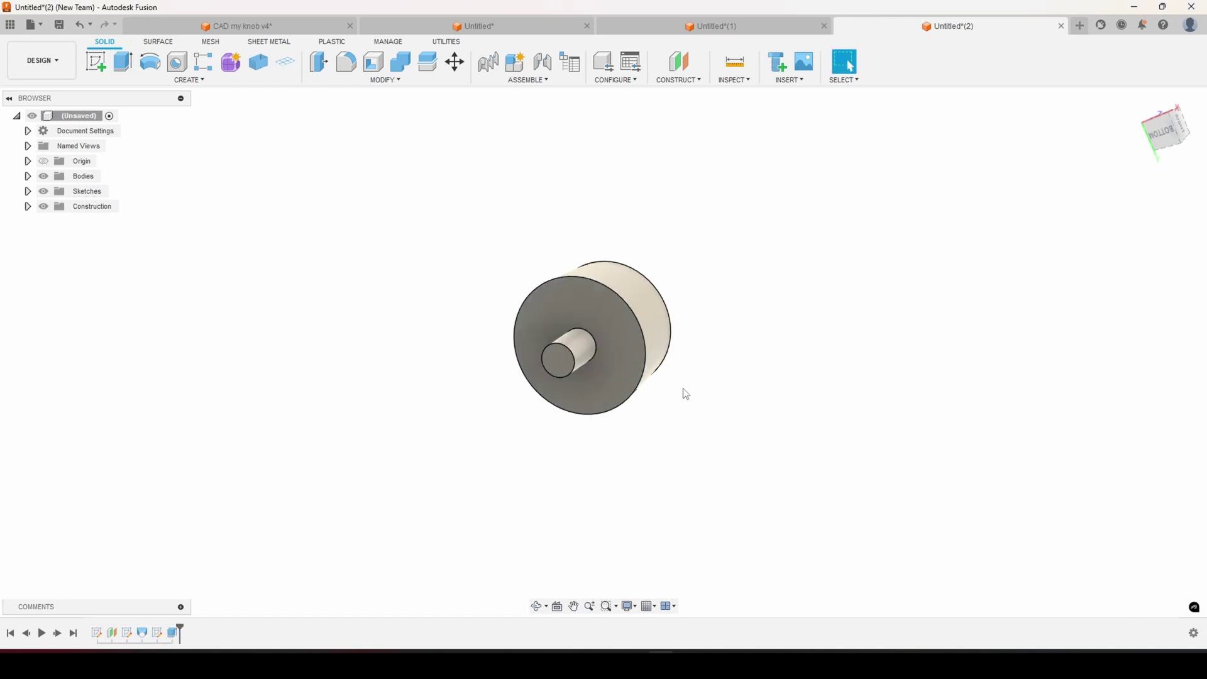
- Sketch a Ø6 mm circle centred on the shaft's end face
click(556, 364)
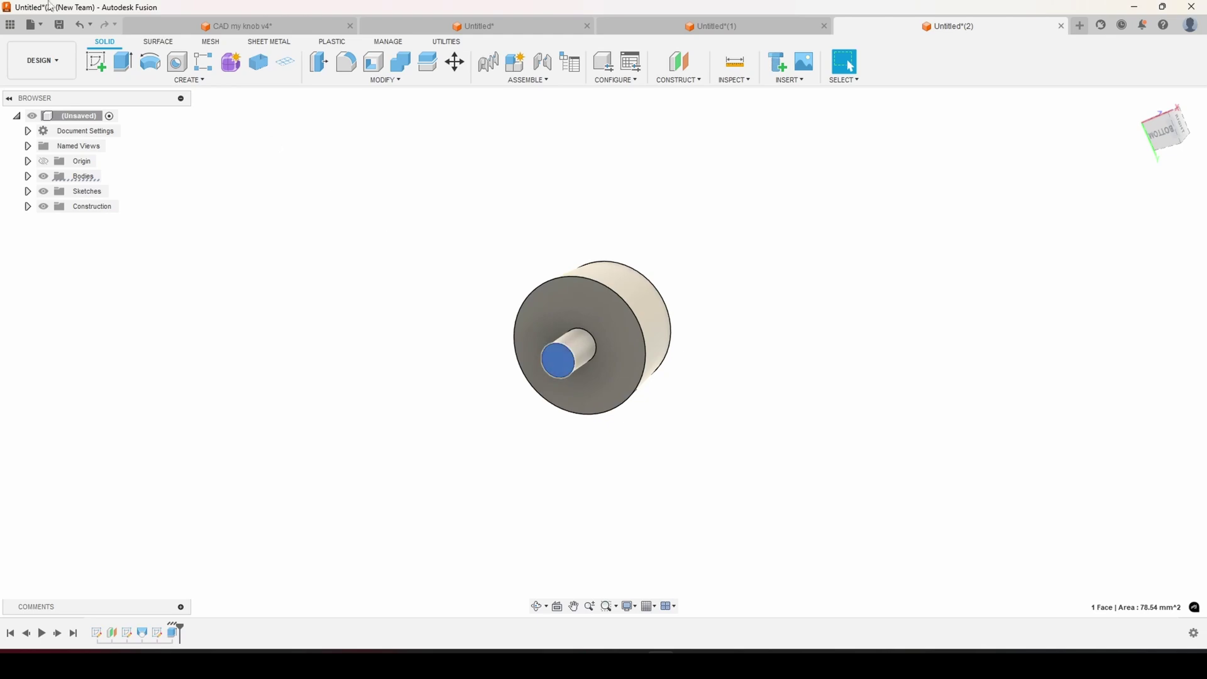
click(101, 70)
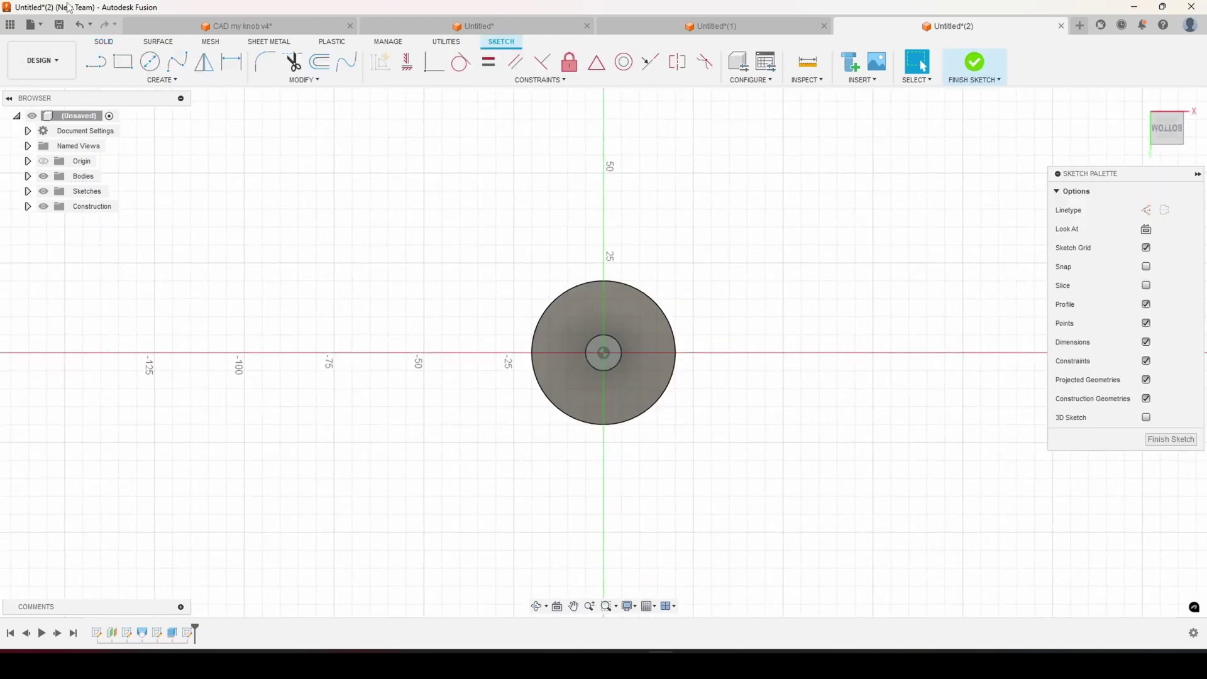
click(150, 61)
scroll(601, 341, up, 3)
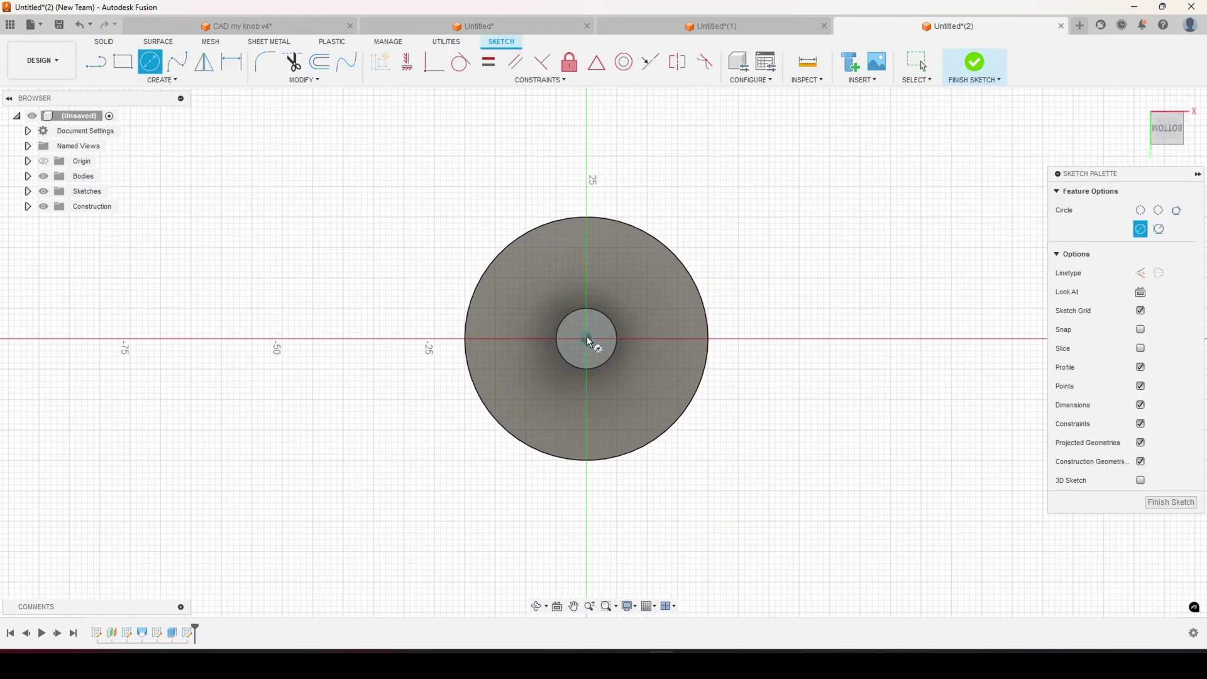
click(587, 340)
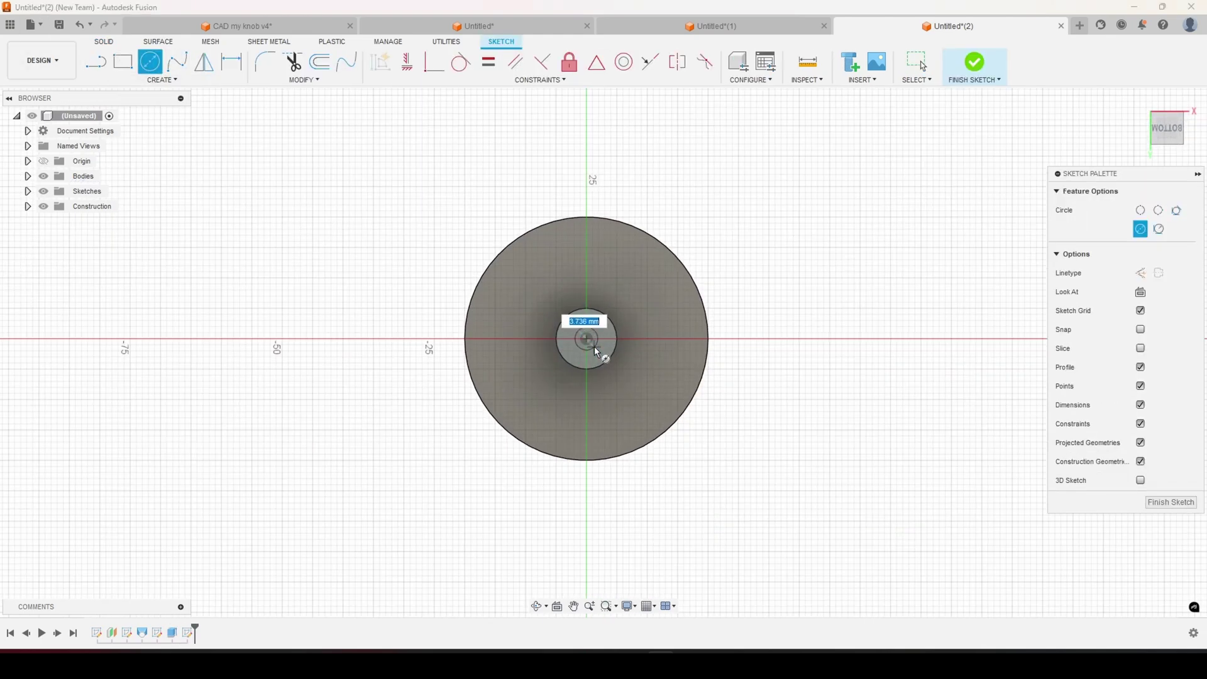
click(226, 66)
click(608, 337)
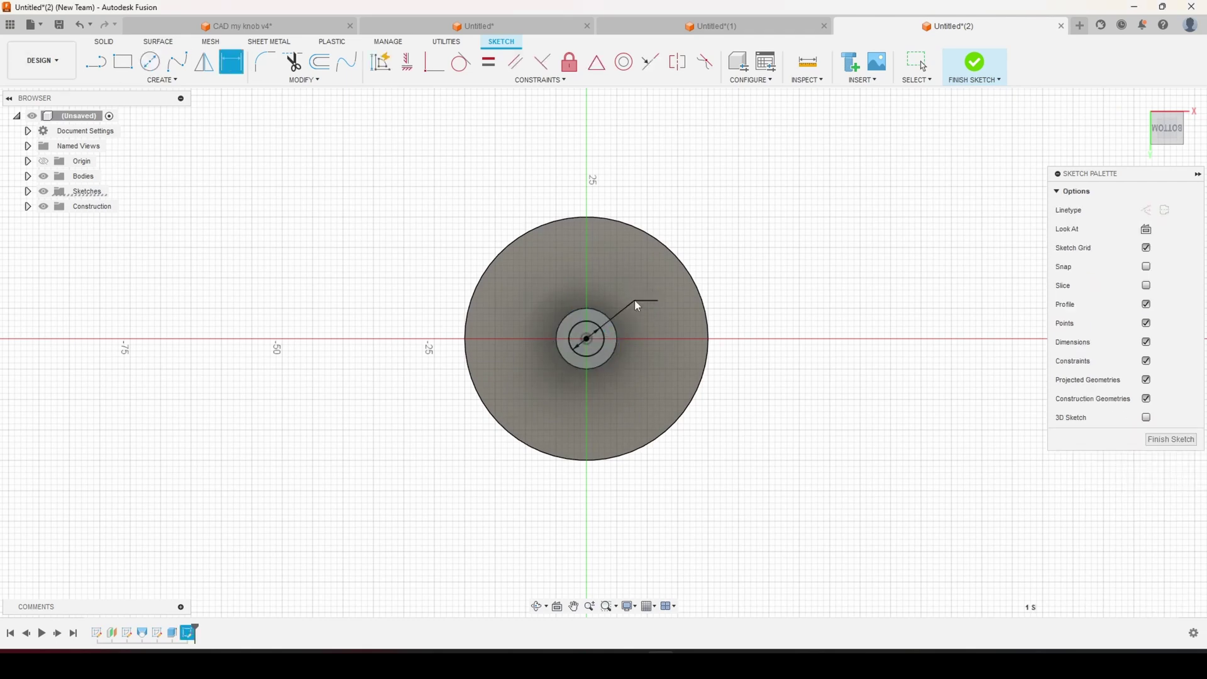
click(654, 278)
text(6)
key(Return)
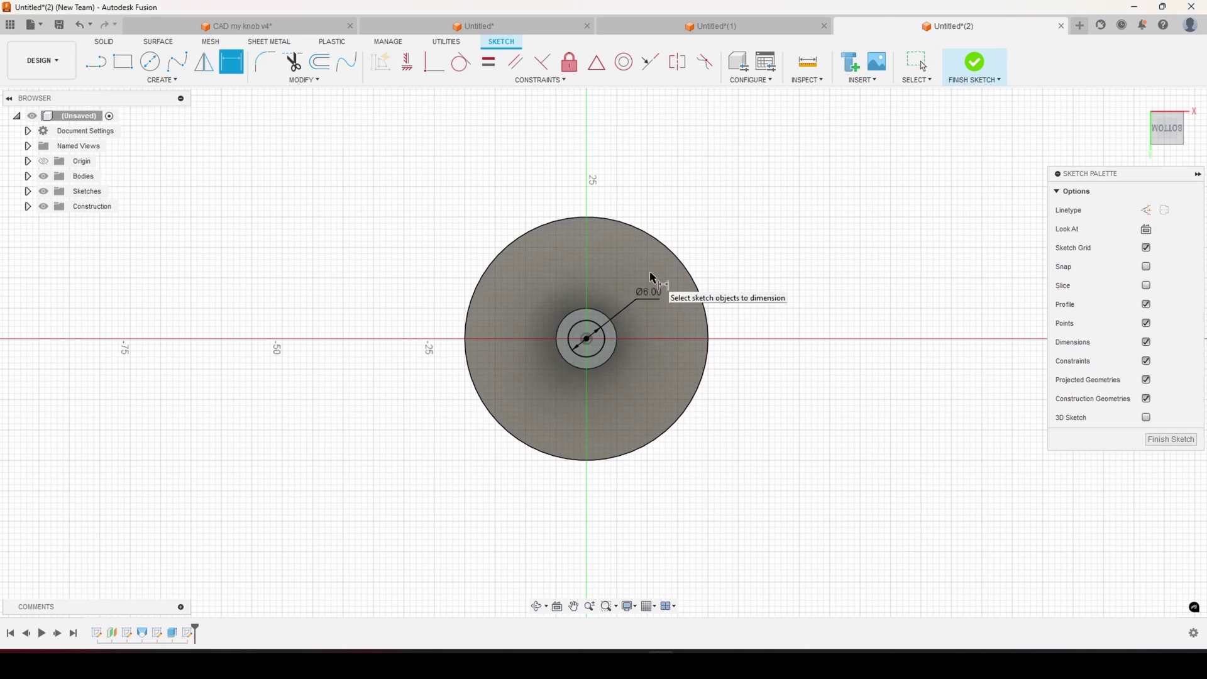
click(157, 45)
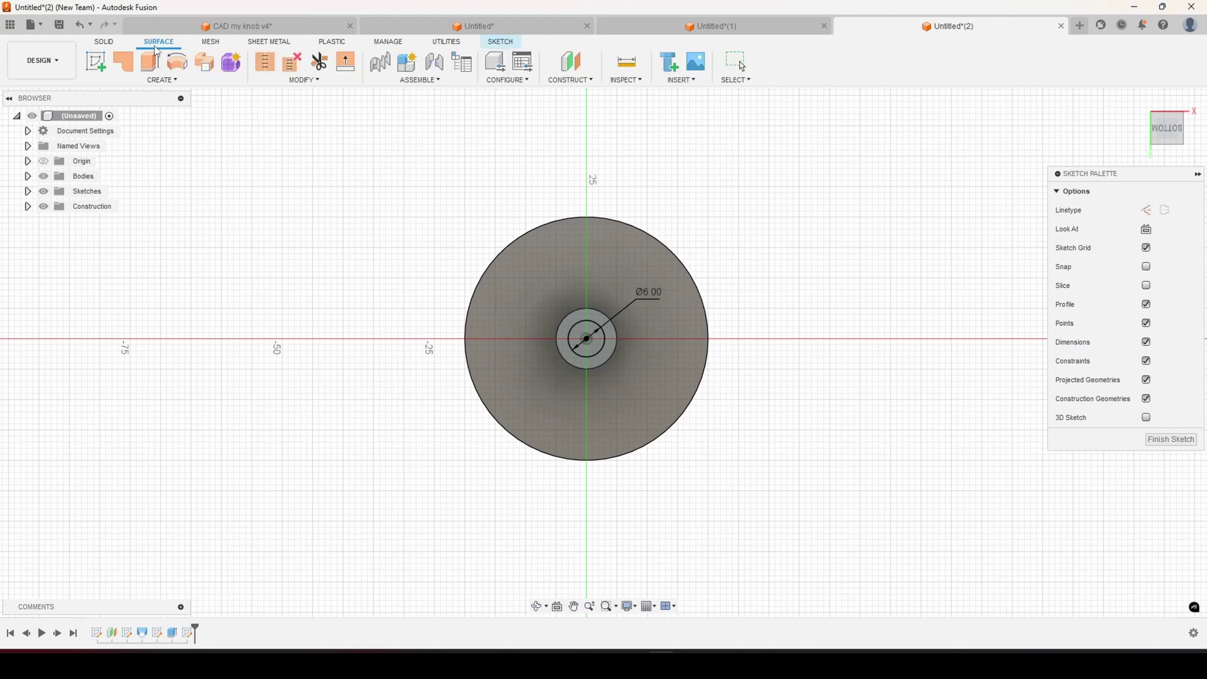
- Extrude the small Ø6 mm circle as a cut 10 mm deep into the shaft's end
click(120, 61)
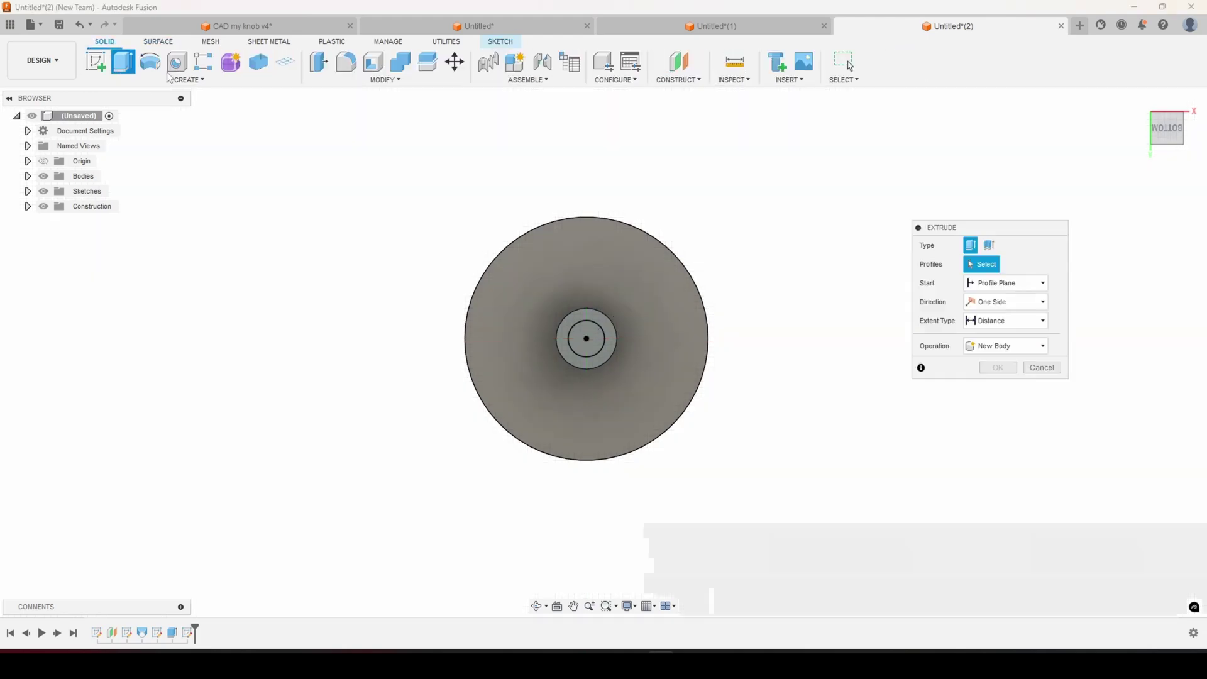
click(599, 345)
click(983, 385)
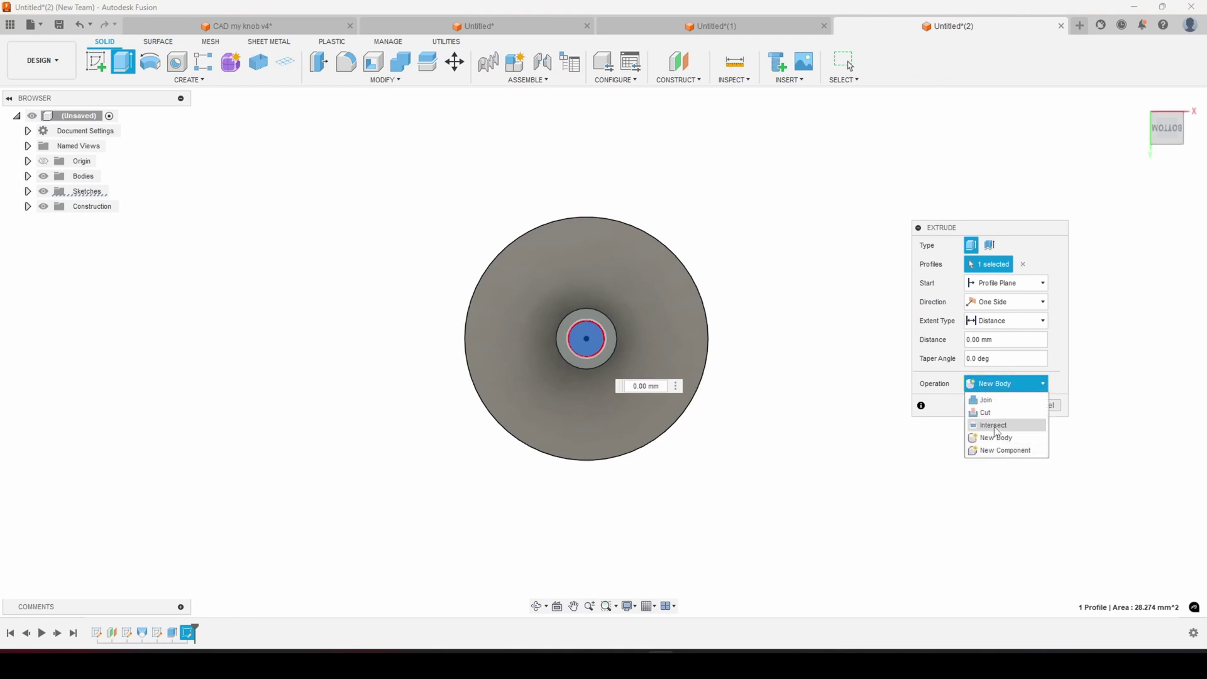
click(984, 413)
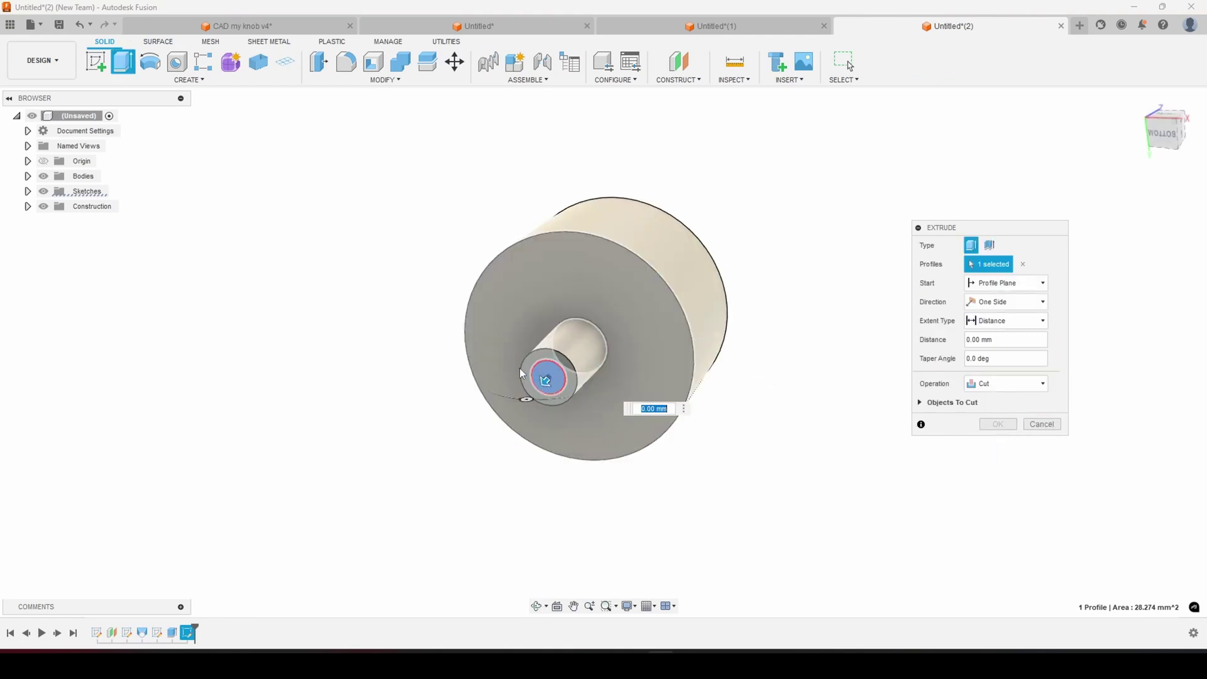
shift+middle_drag(731, 453, 437, 413)
drag(495, 389, 537, 379)
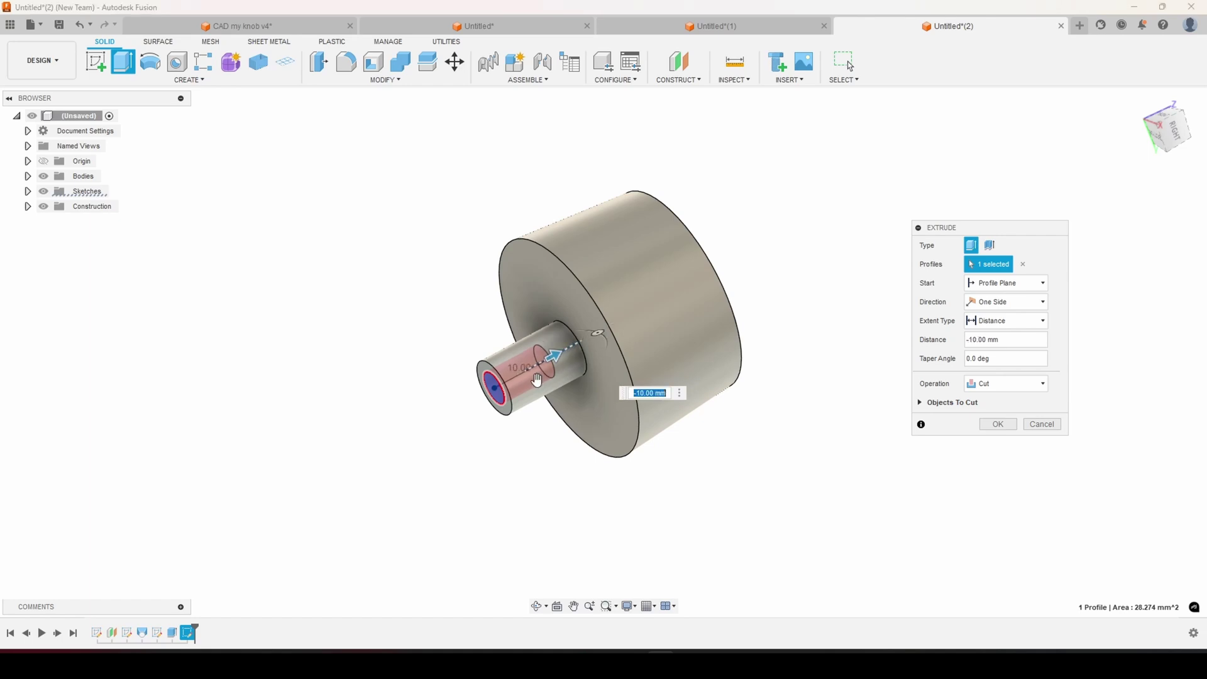
click(1001, 430)
shift+middle_drag(561, 458, 570, 284)
- Fillet the knob's top circular edge with a 2 mm radius
click(591, 297)
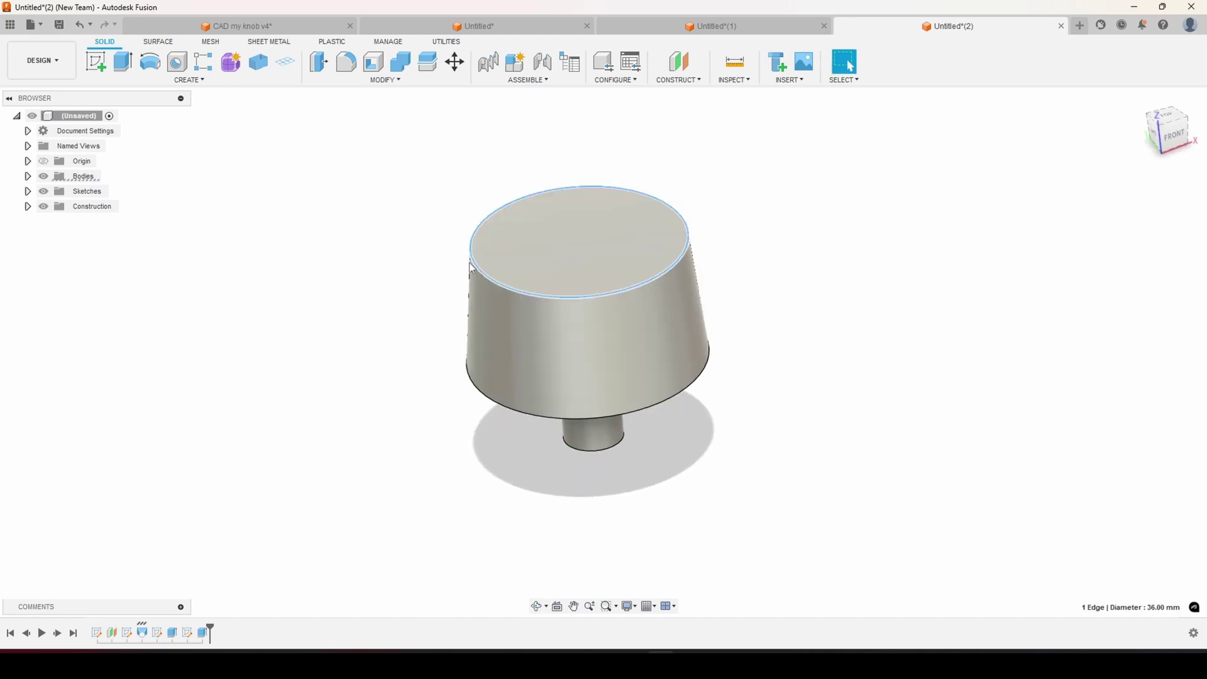
click(351, 61)
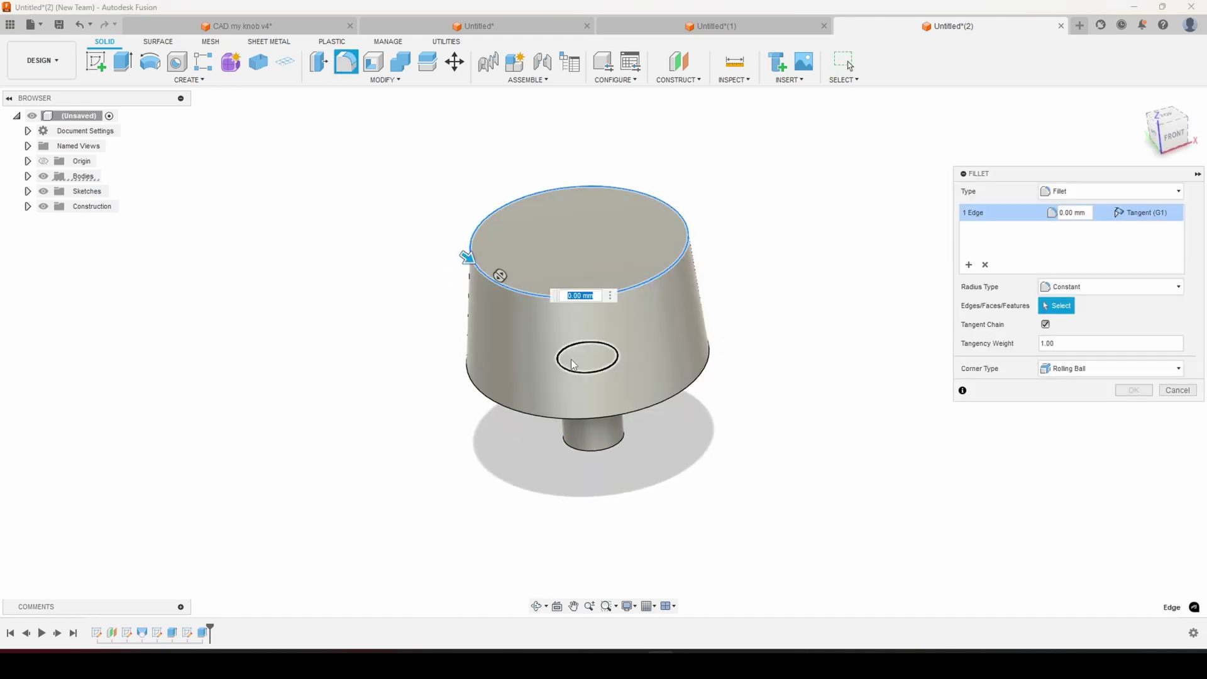
drag(467, 259, 471, 263)
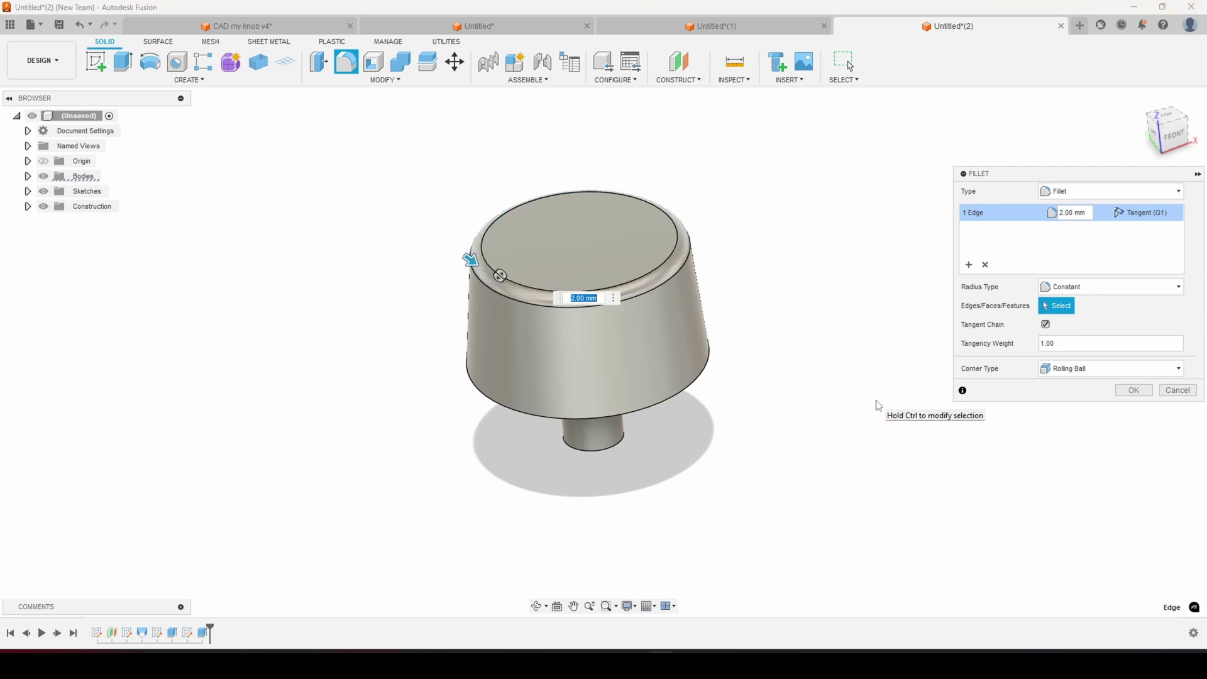
mouse_move(729, 440)
shift+middle_down()
mouse_move(728, 407)
mouse_move(715, 438)
mouse_move(710, 427)
shift+middle_up()
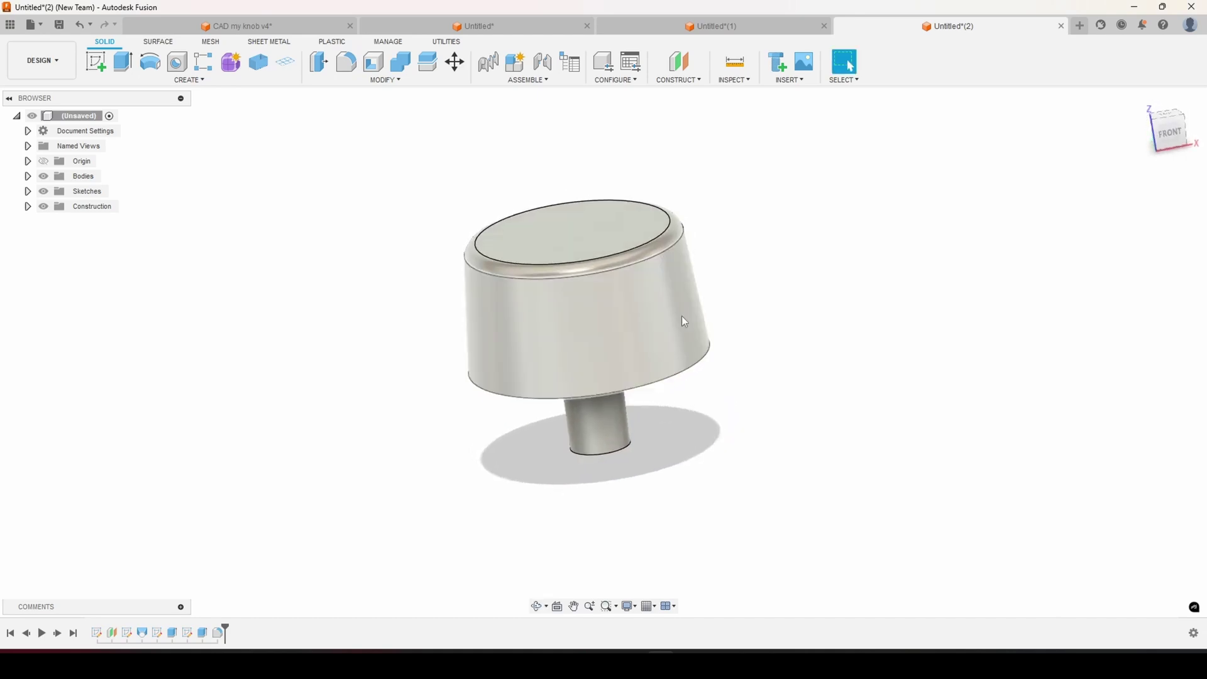
- Create an offset construction plane at -3 mm from the knob's top face
click(680, 63)
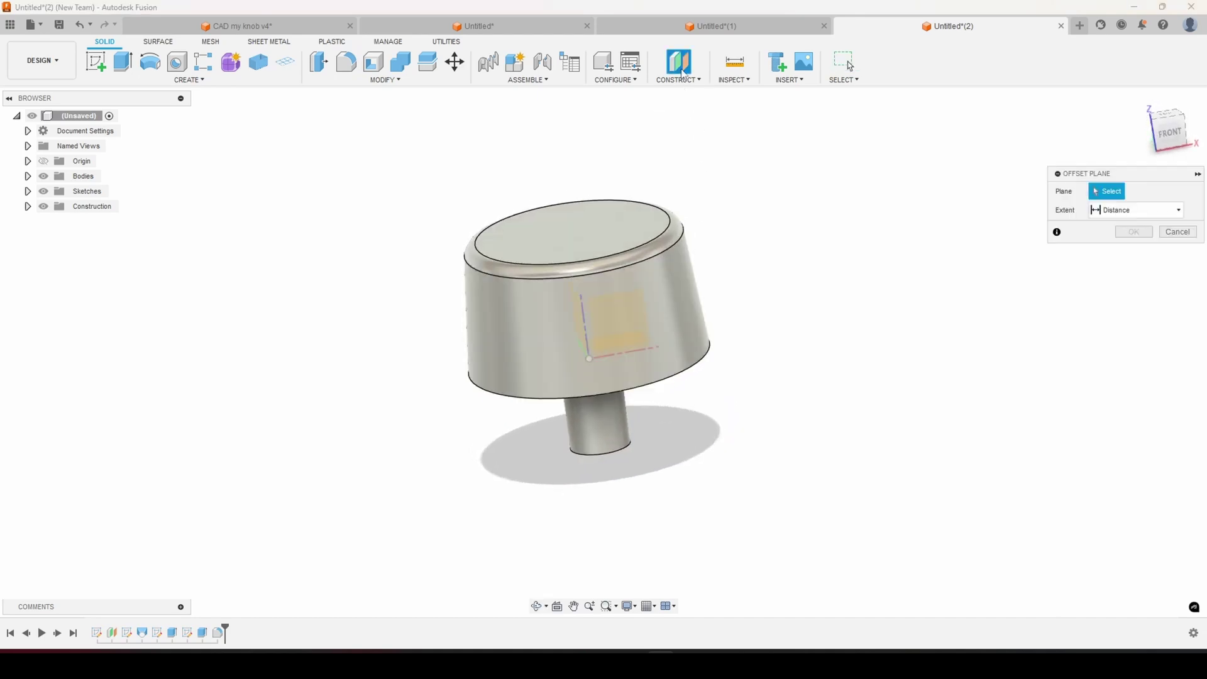
click(573, 236)
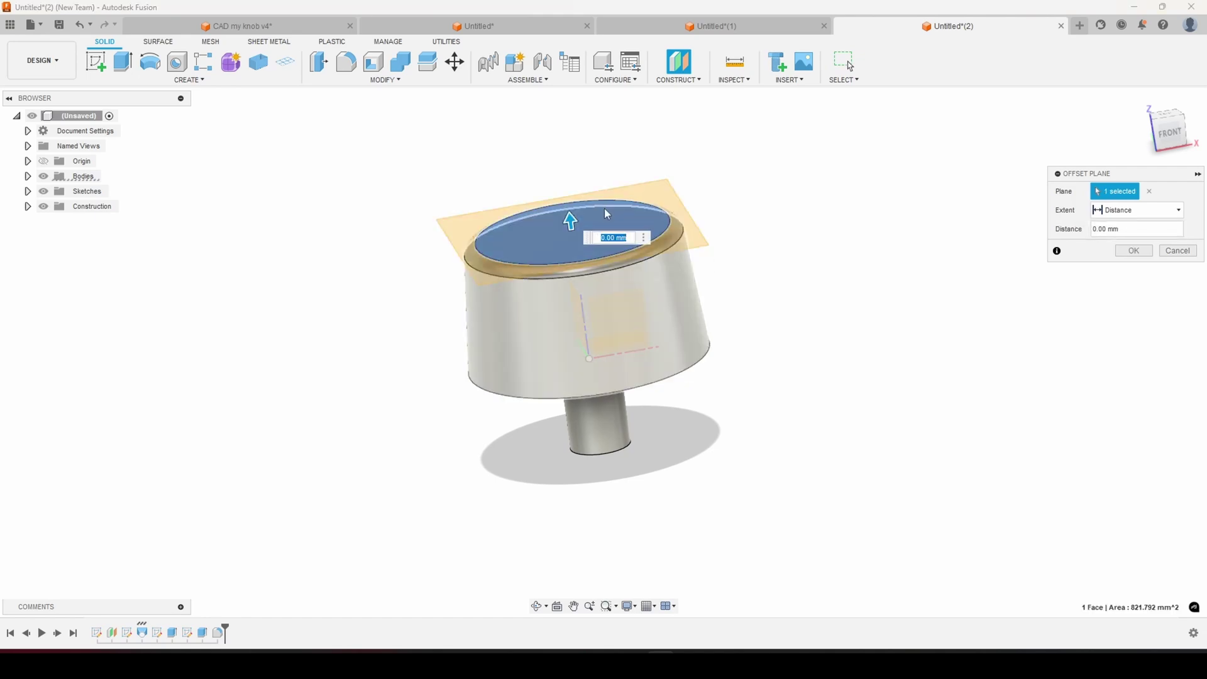
drag(571, 218, 574, 233)
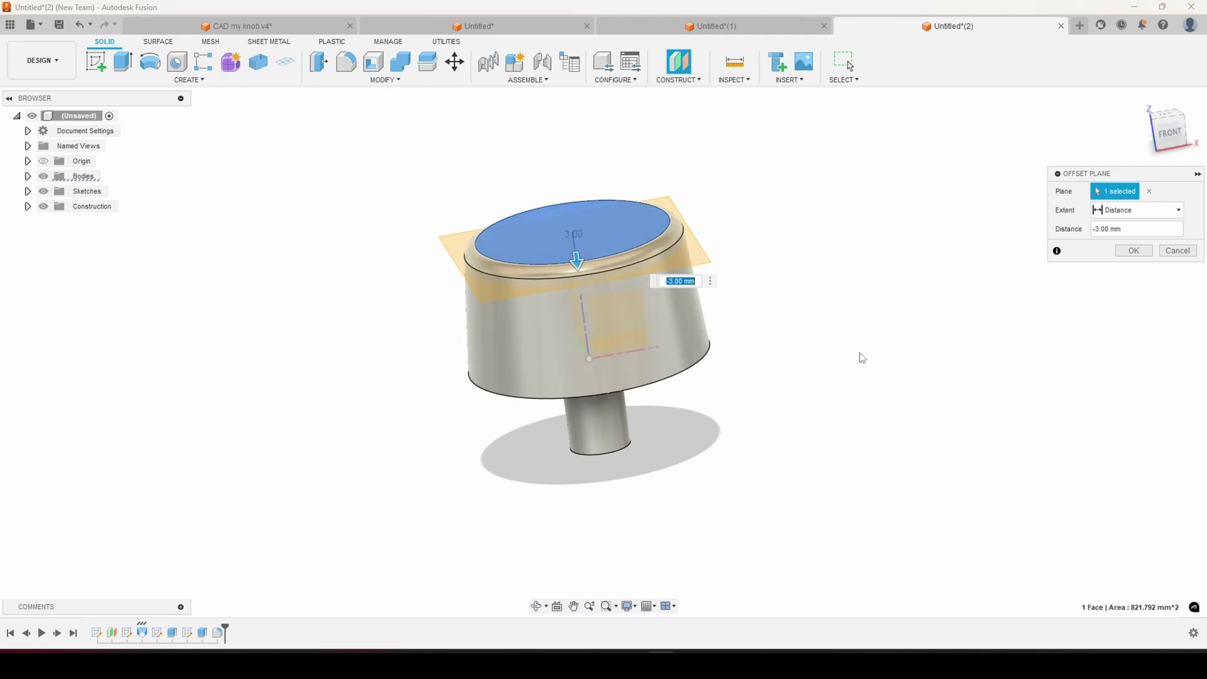
click(1137, 254)
shift+middle_drag(970, 334, 673, 303)
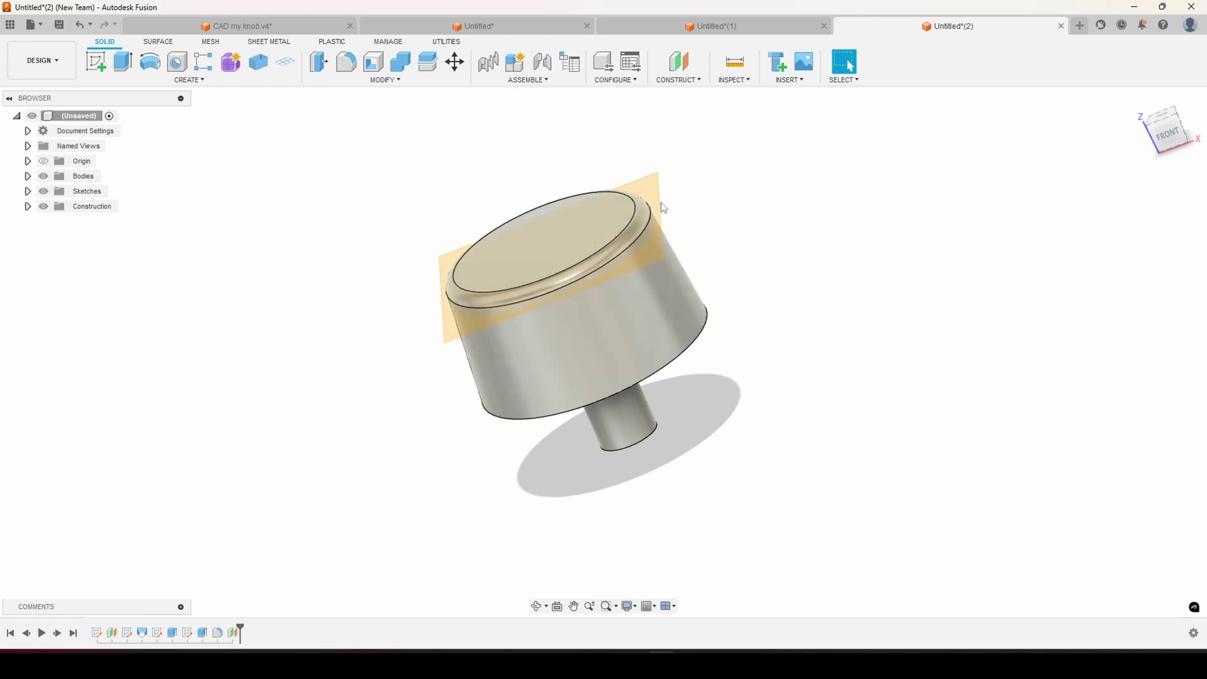
- Split the knob body using the offset plane as the splitting tool
click(170, 46)
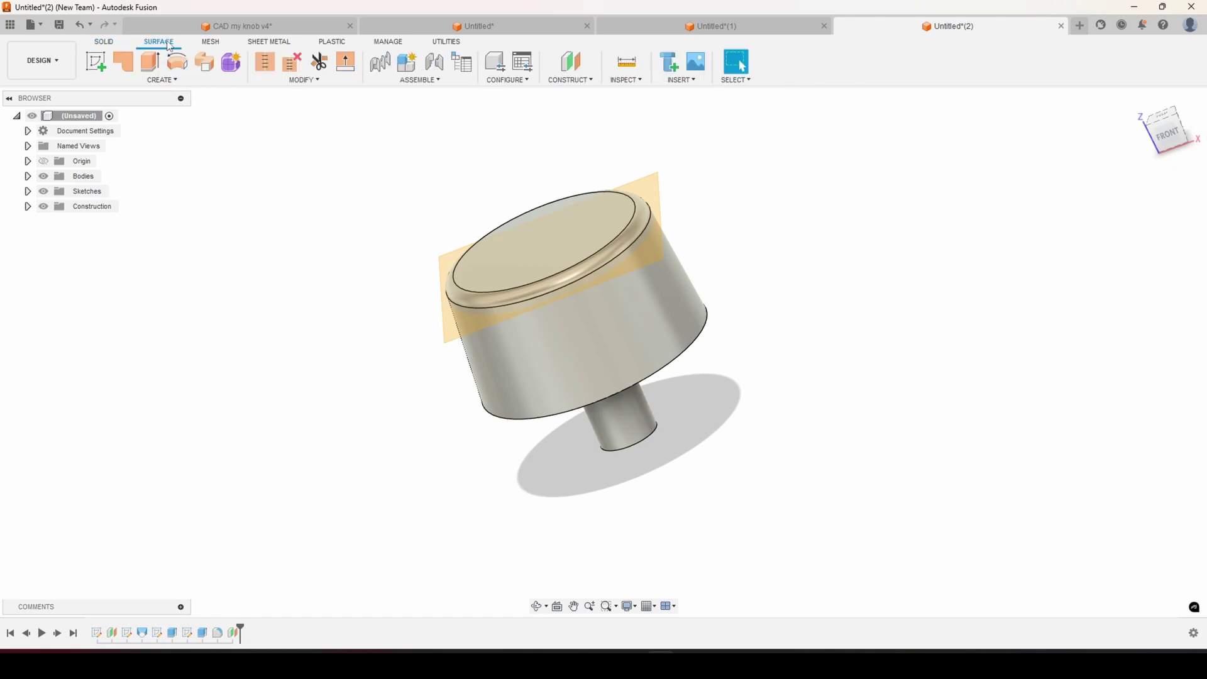
click(103, 43)
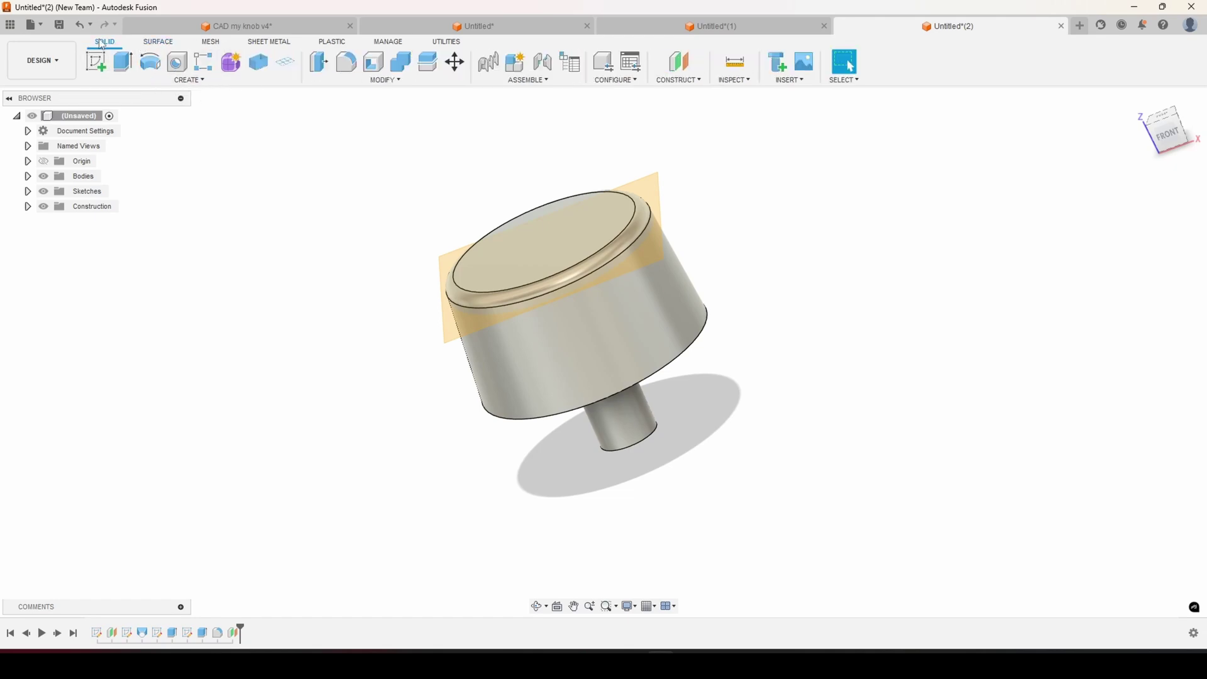
click(428, 61)
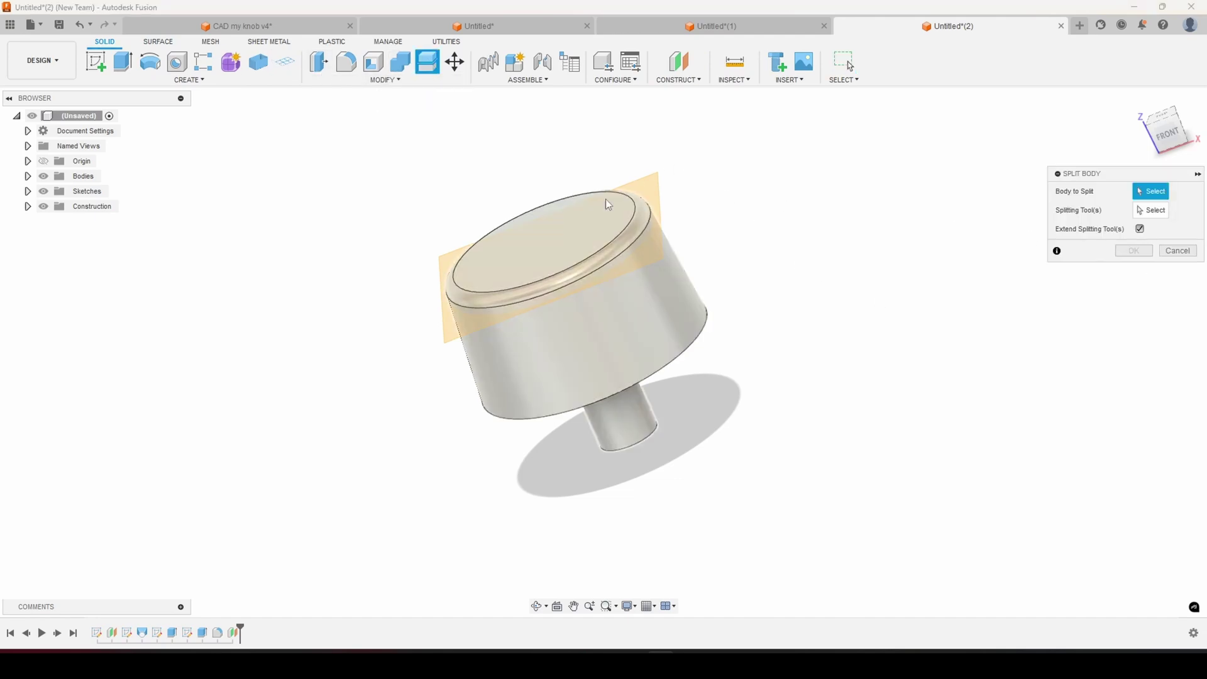
click(568, 229)
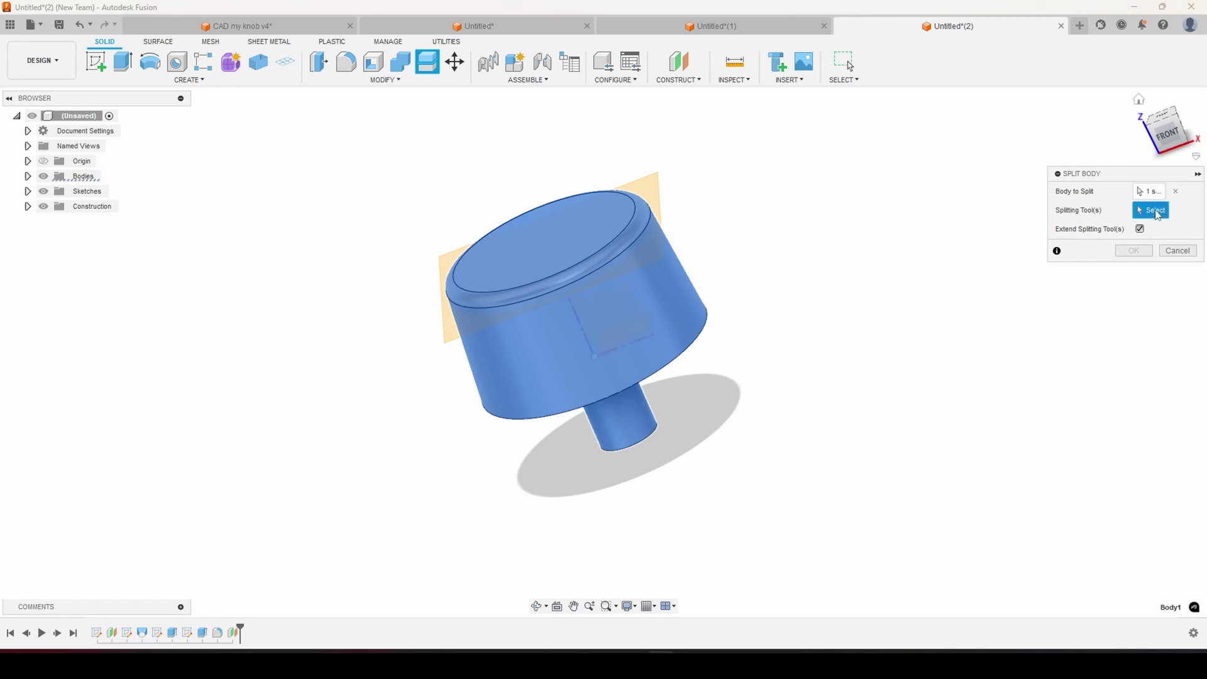
click(651, 185)
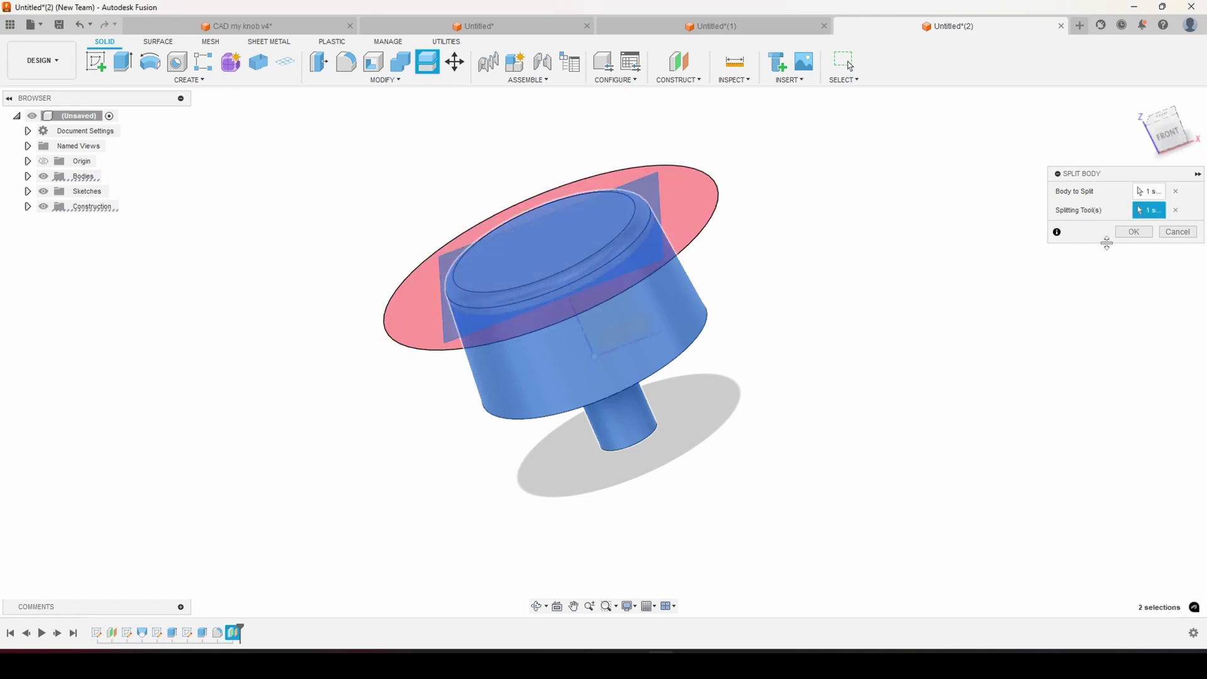
click(1126, 236)
shift+middle_drag(782, 397, 746, 394)
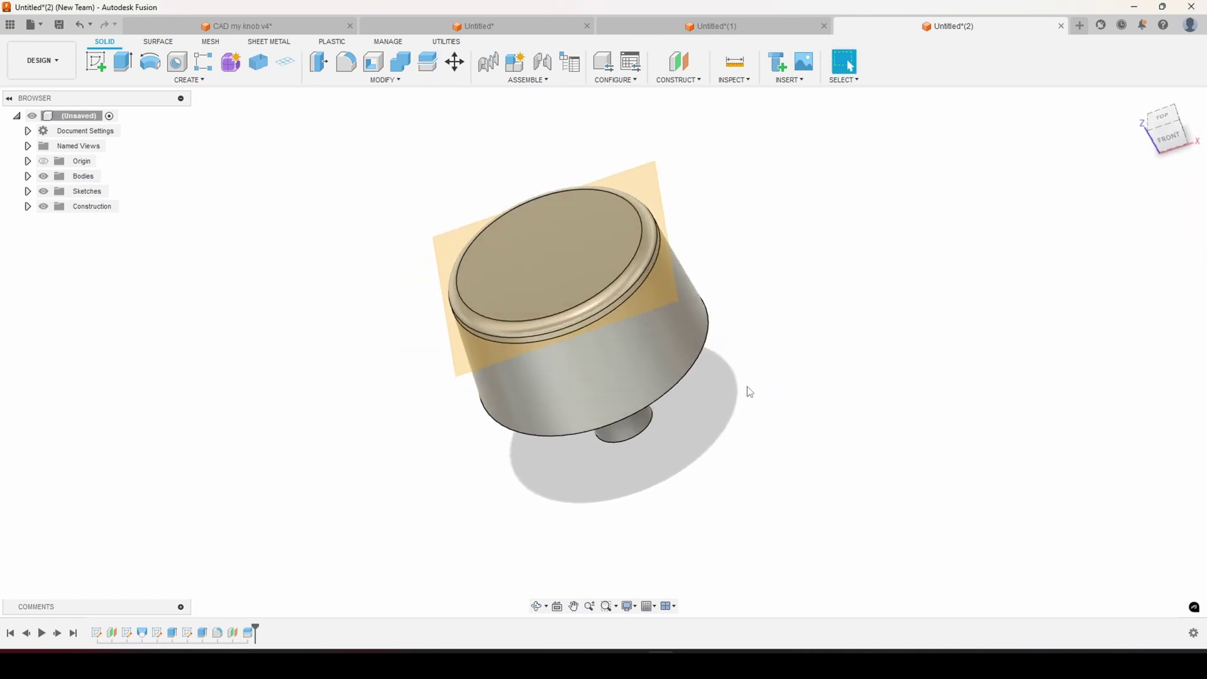
- Toggle Body1 and Body2 visibility to inspect each piece, leaving Body2 hidden
click(28, 177)
click(48, 191)
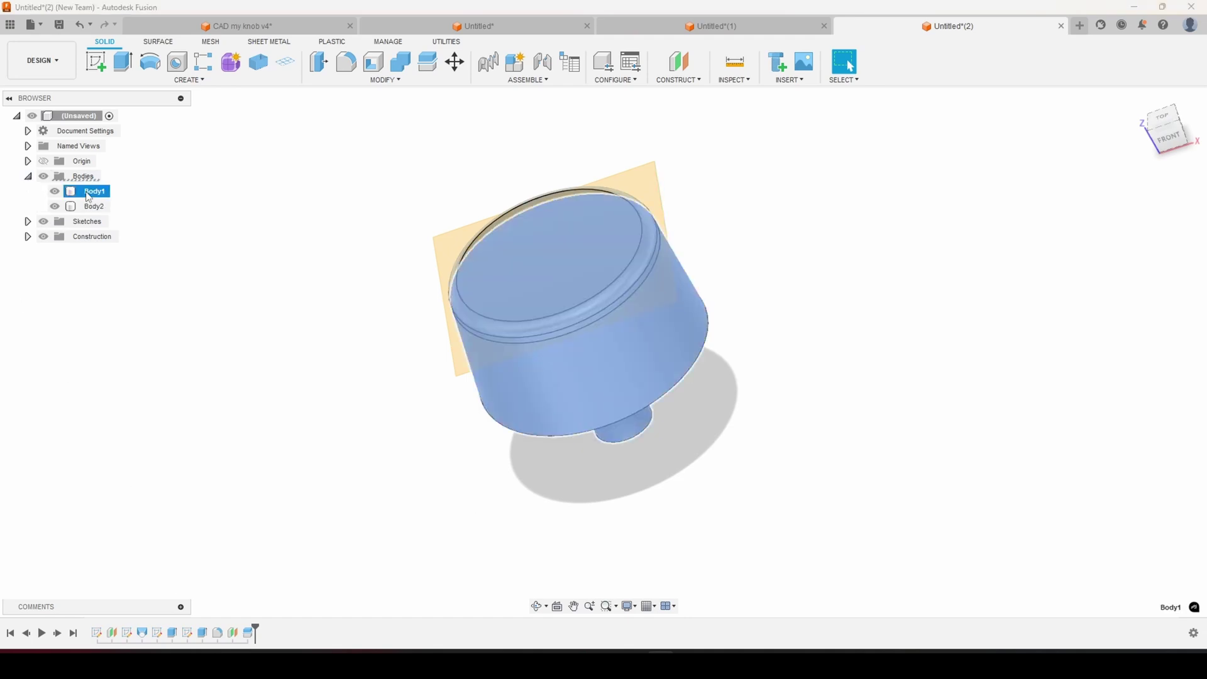
click(55, 191)
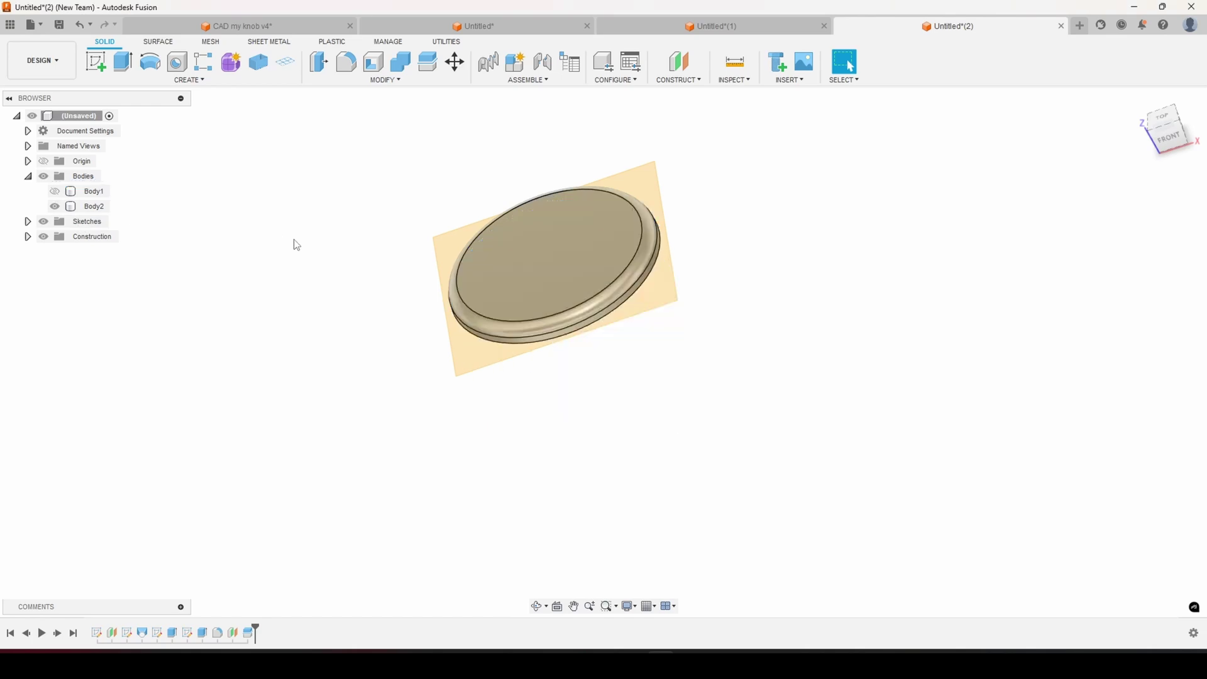
shift+middle_drag(294, 243, 183, 352)
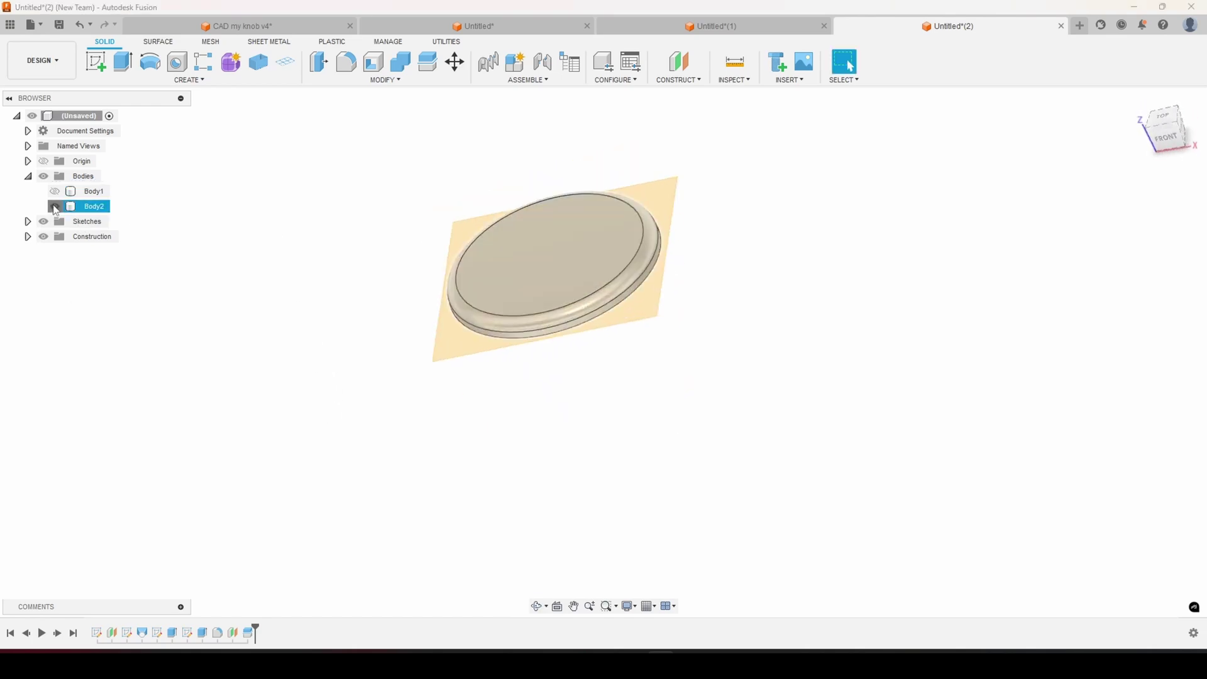
click(55, 206)
click(54, 191)
shift+middle_drag(347, 439, 301, 318)
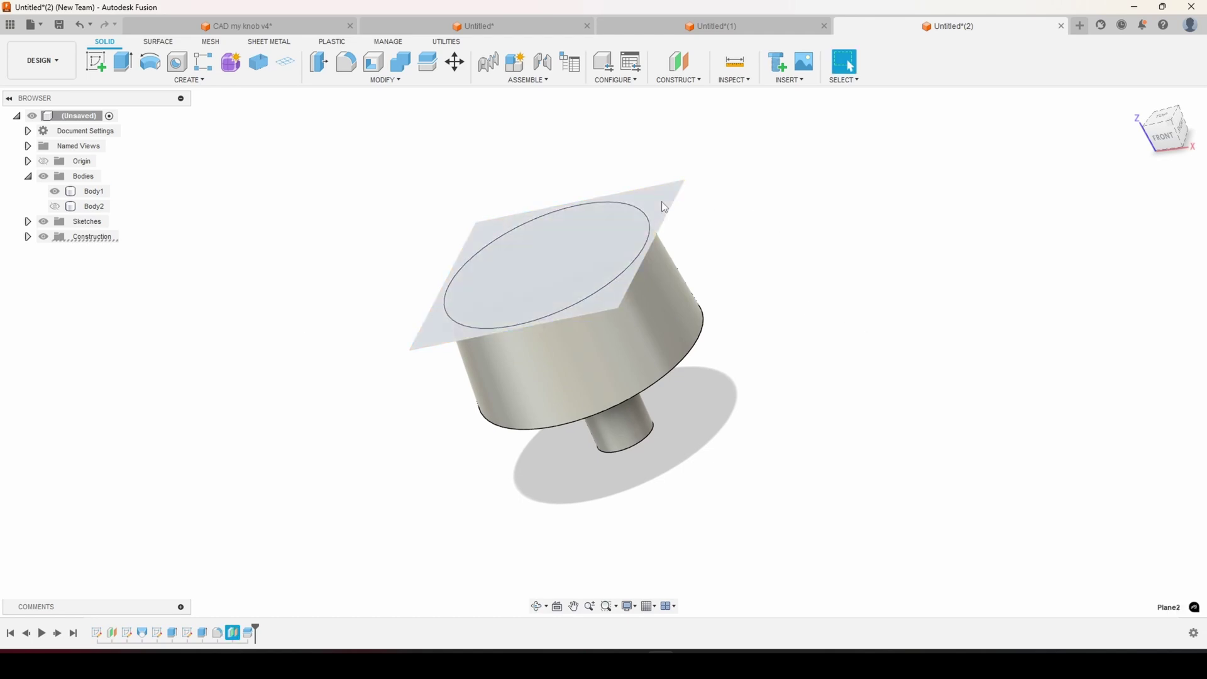
- Hide construction plane Plane2 from the browser's Construction folder
click(233, 633)
click(28, 146)
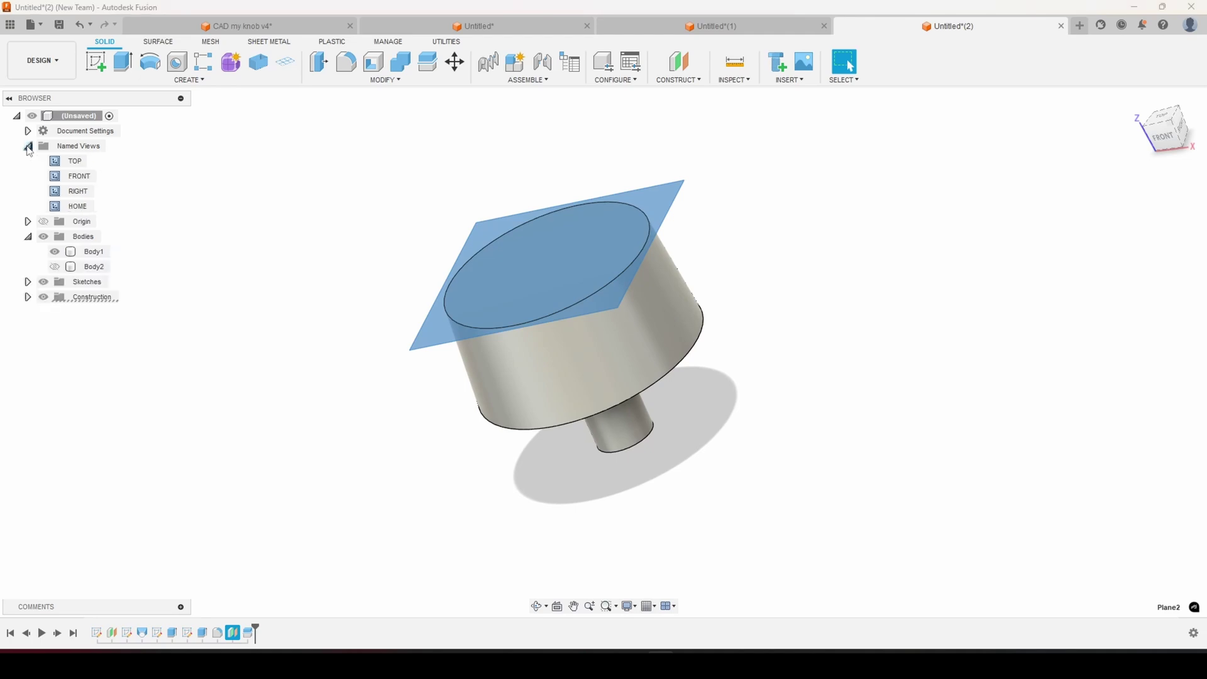
click(28, 145)
click(28, 161)
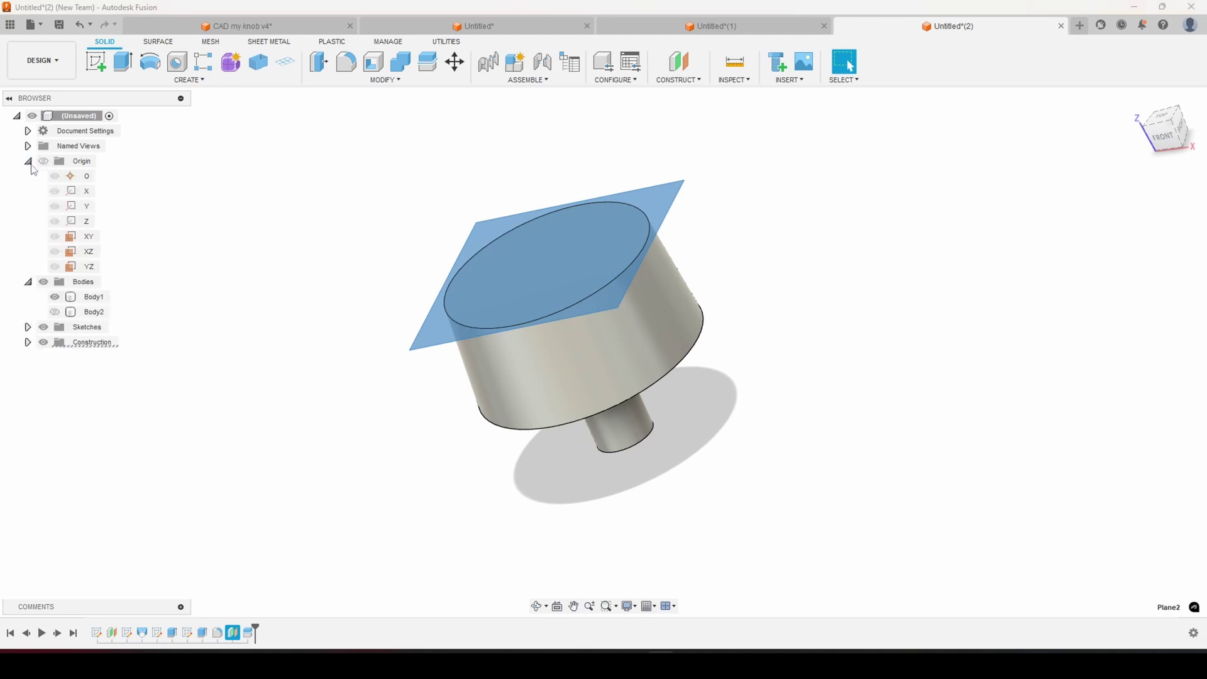
click(28, 161)
click(28, 237)
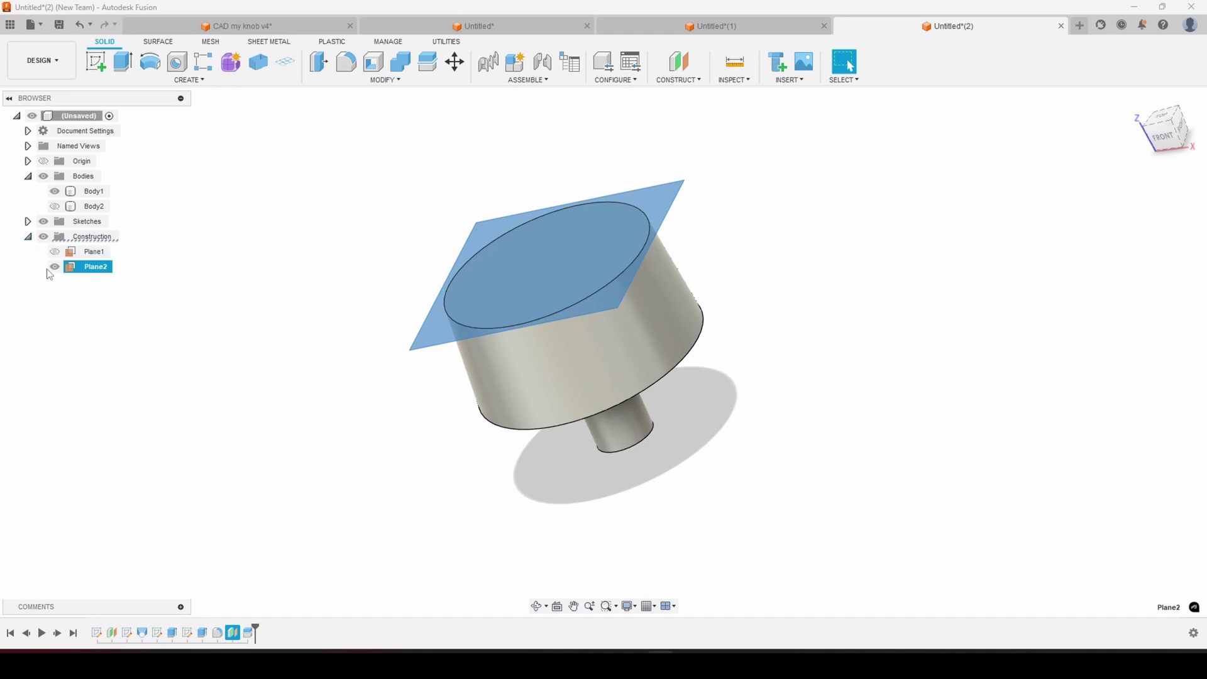
click(286, 304)
- Show Body2 again and switch to the CAD my knob v4 design
mouse_move(779, 324)
shift+middle_down()
mouse_move(807, 328)
mouse_move(797, 310)
shift+middle_up()
click(54, 206)
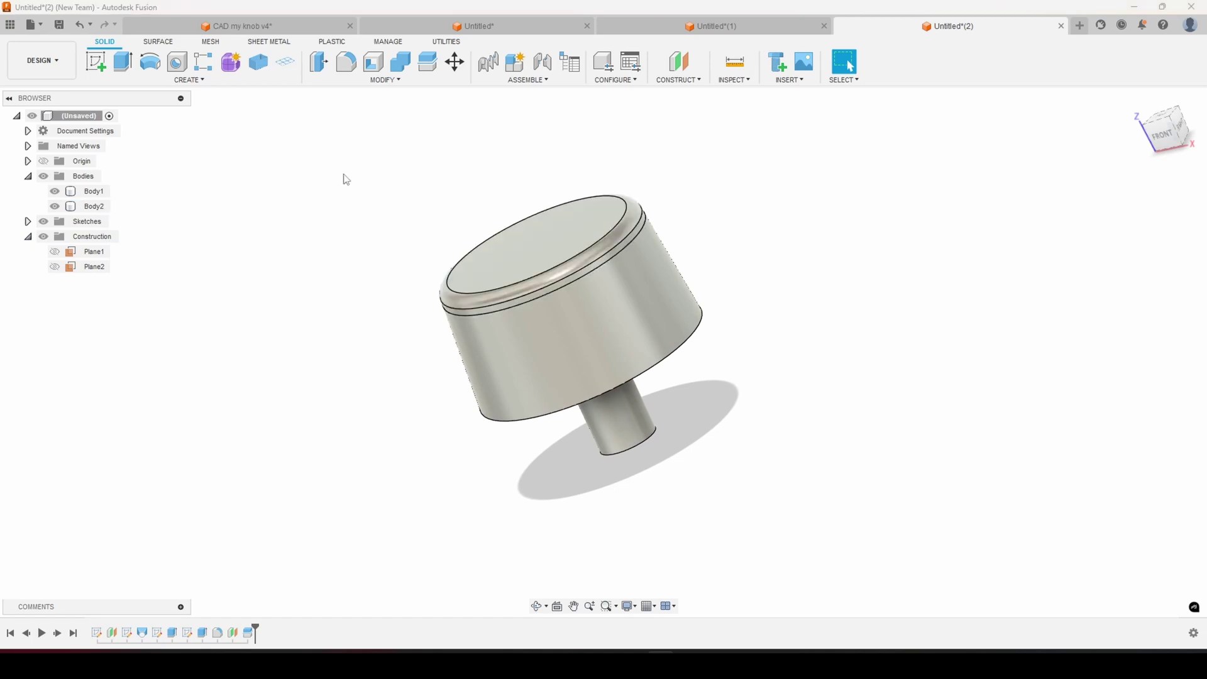
shift+middle_drag(648, 292, 741, 307)
click(608, 208)
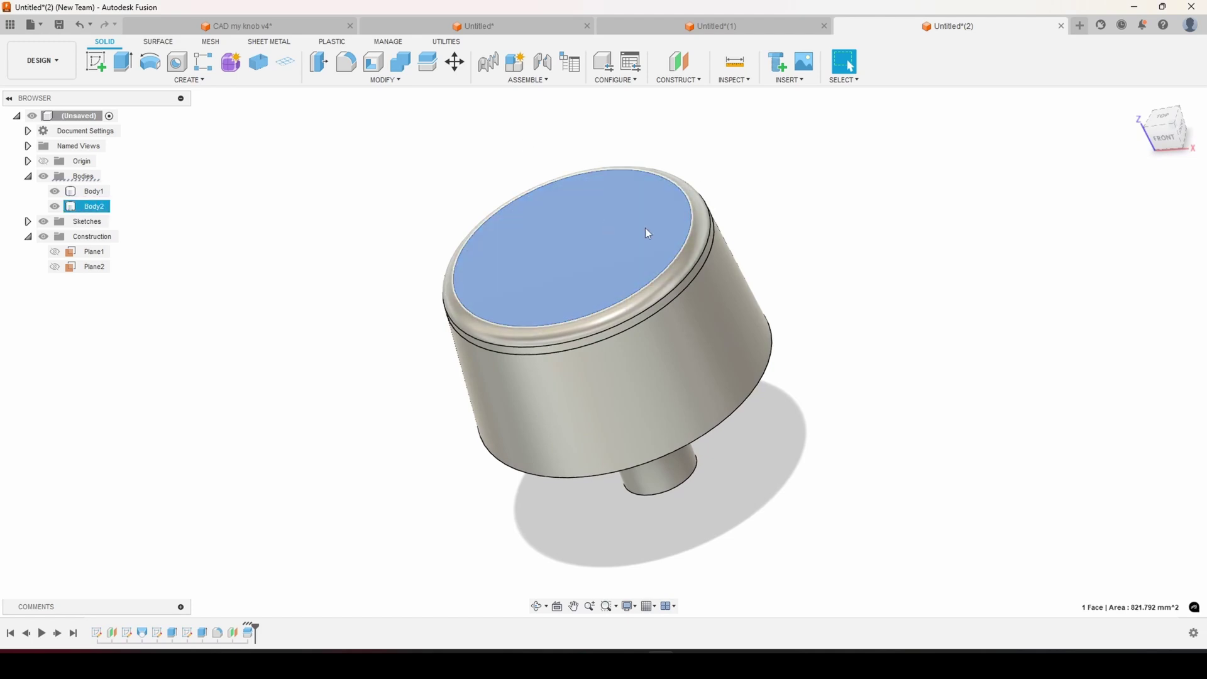
key(ctrl+Tab)
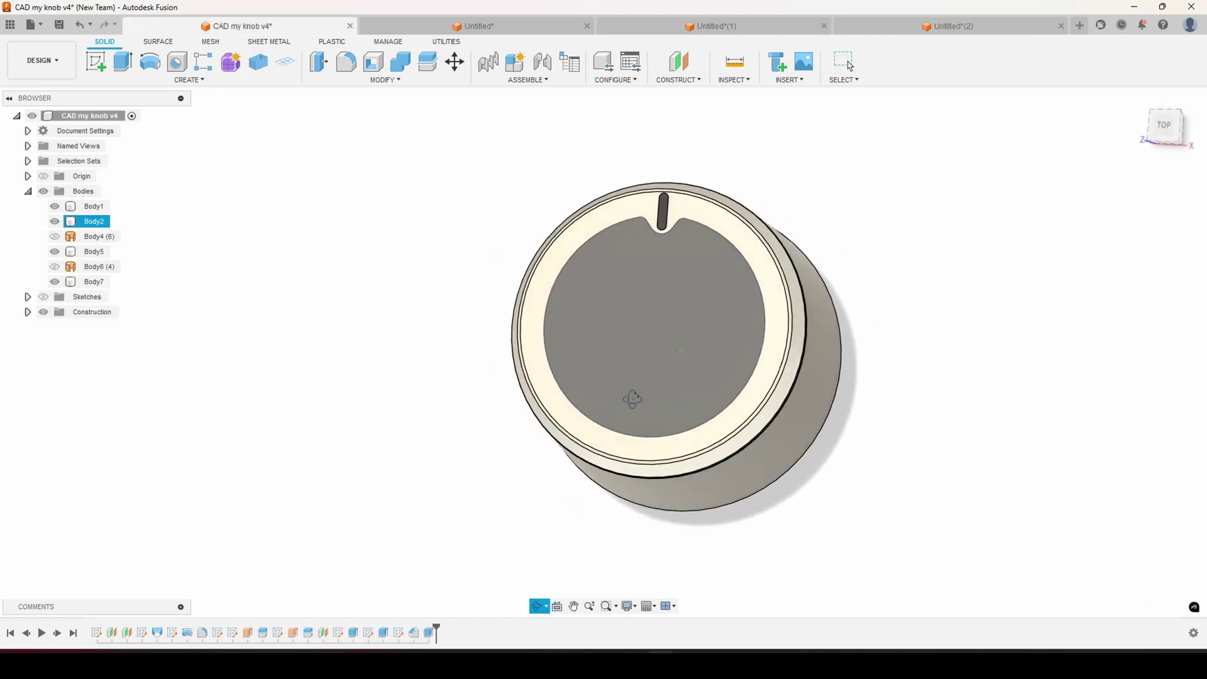
shift+middle_drag(967, 415, 929, 320)
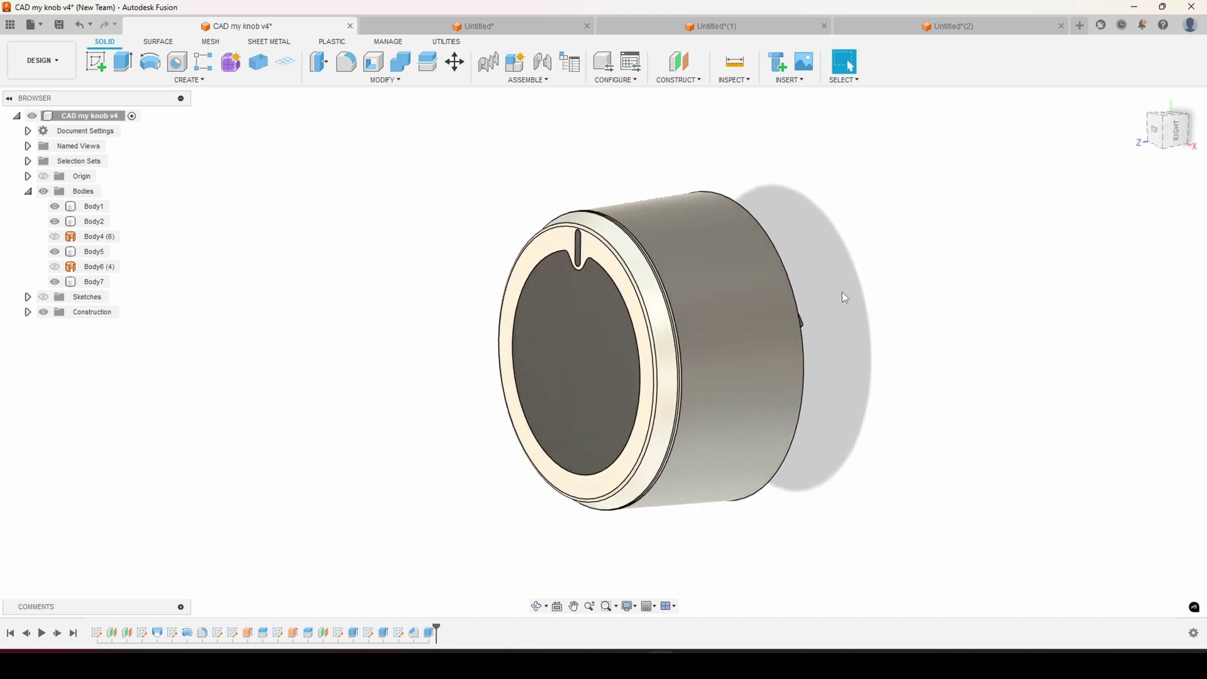
shift+middle_drag(842, 297, 642, 337)
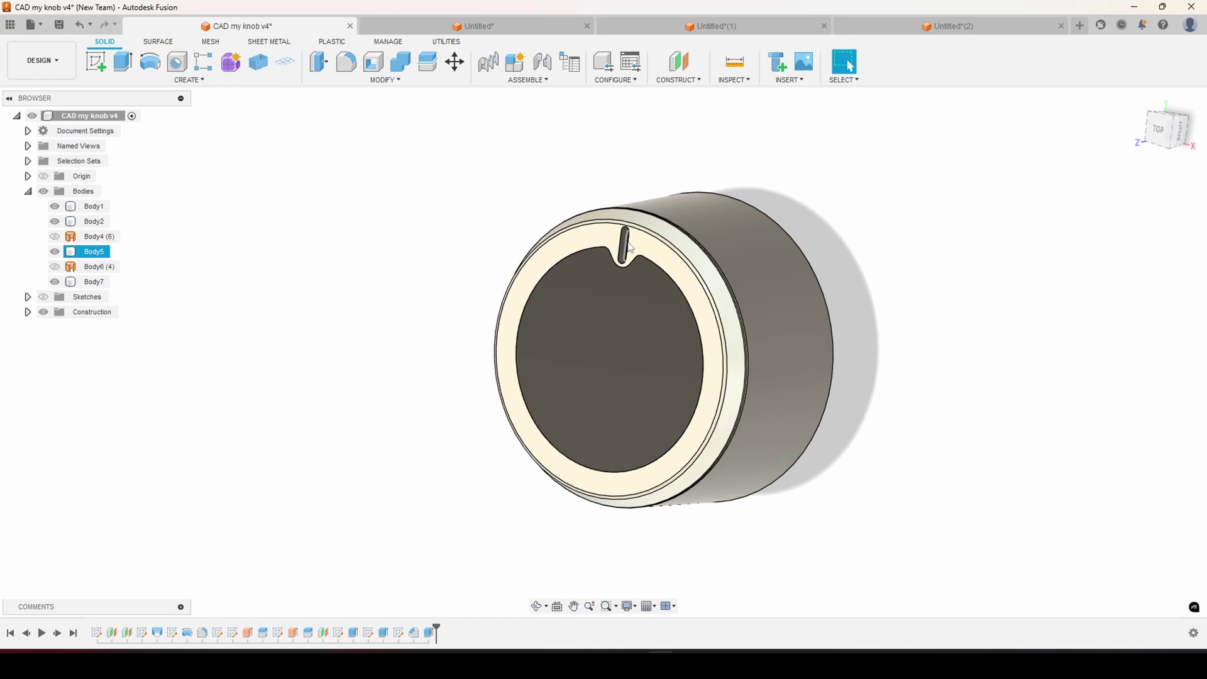
shift+middle_drag(630, 247, 652, 224)
click(965, 27)
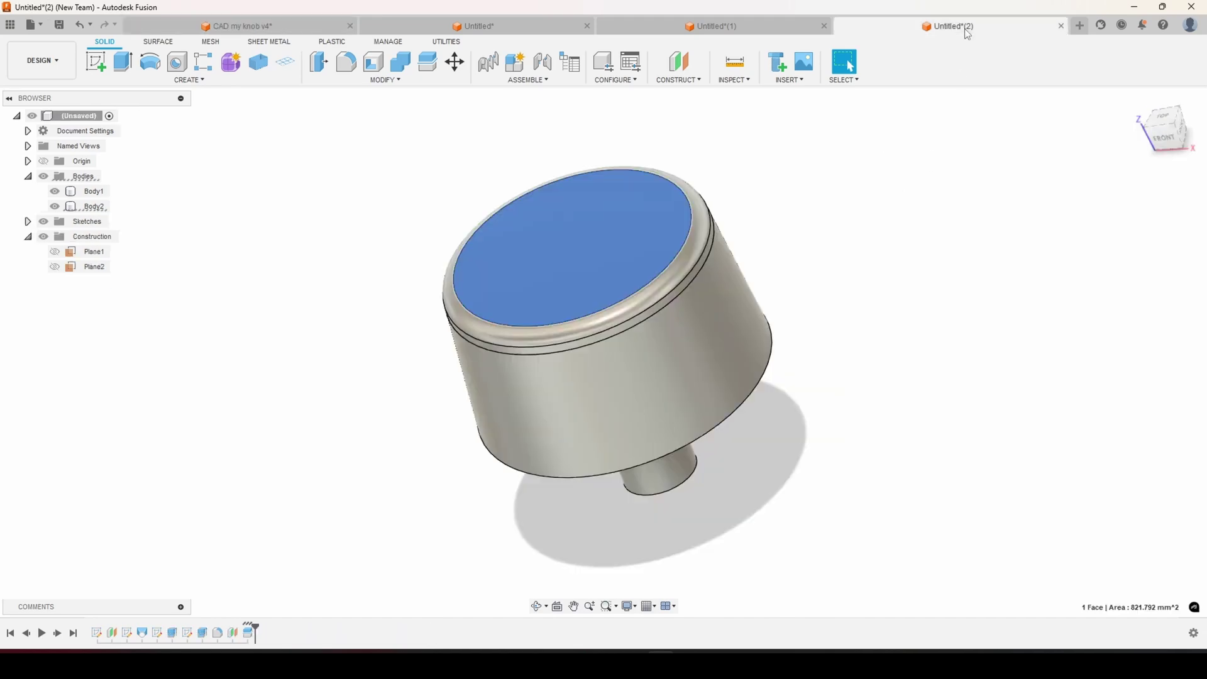
click(96, 61)
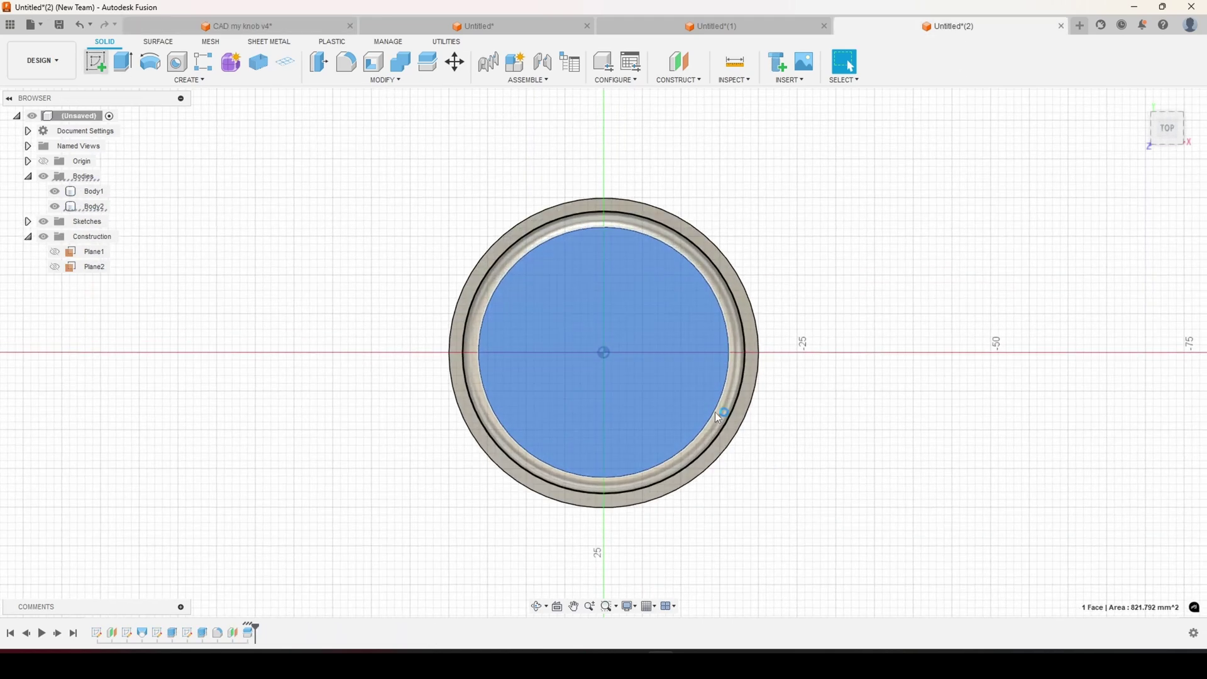
- Sketch on the top face a circle about 29 mm in diameter centred at the origin
click(715, 413)
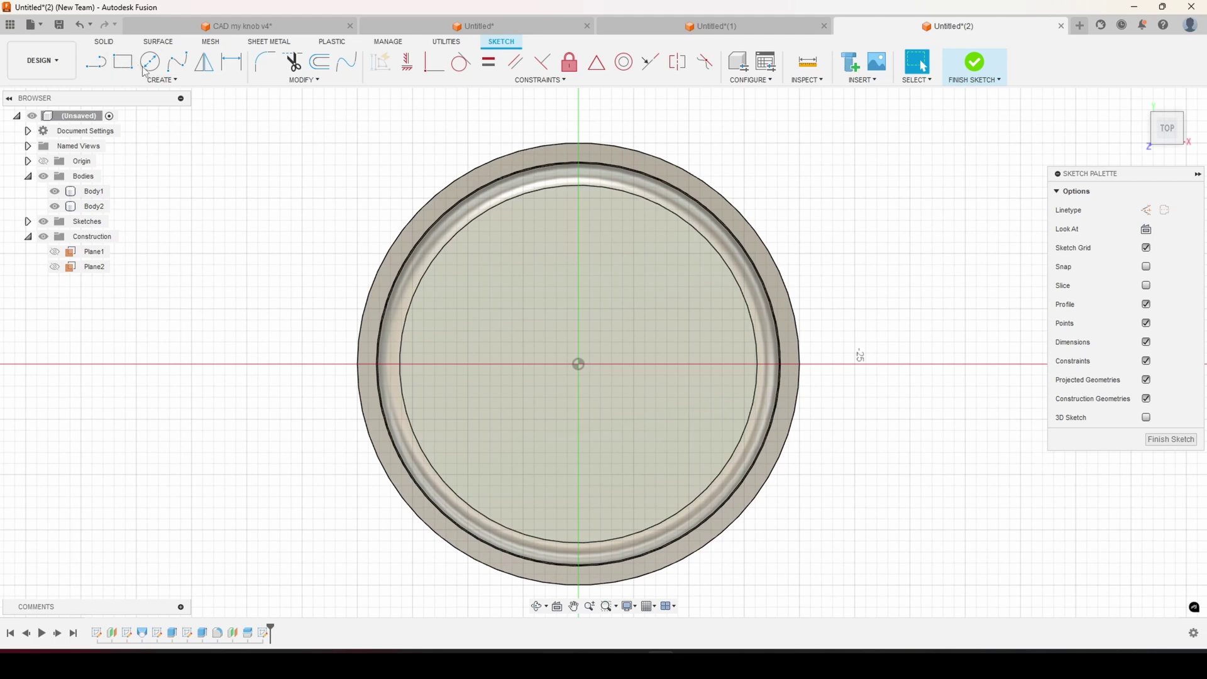
click(150, 61)
click(579, 365)
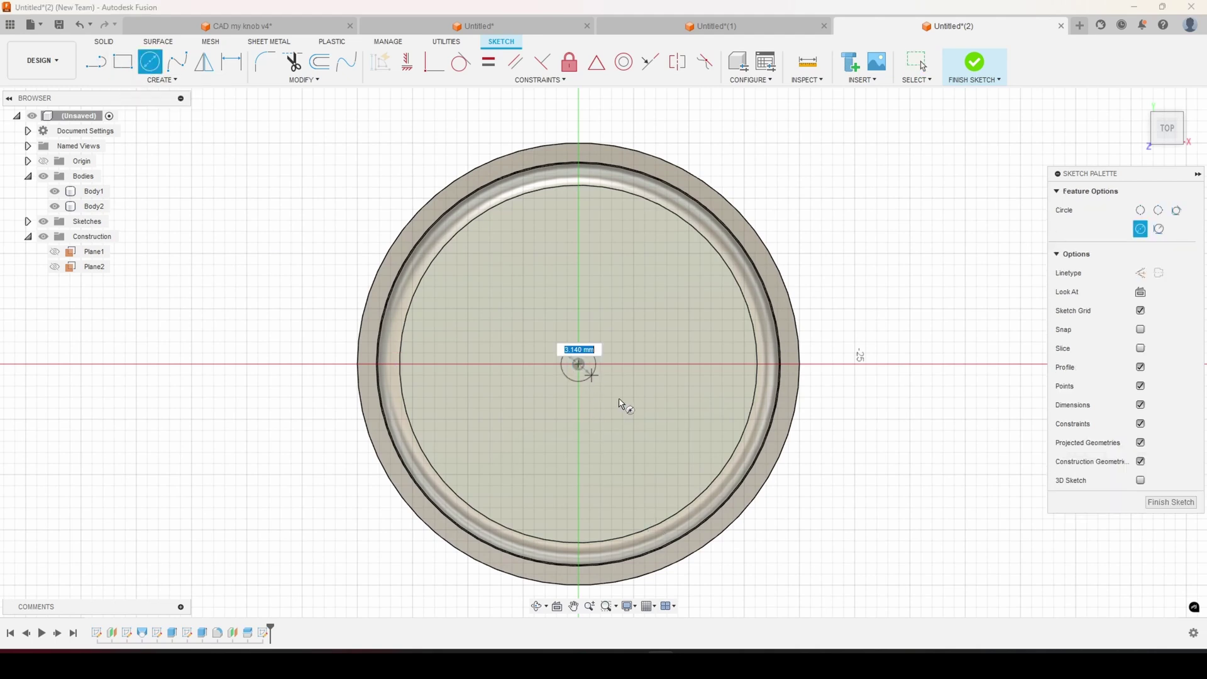
click(706, 271)
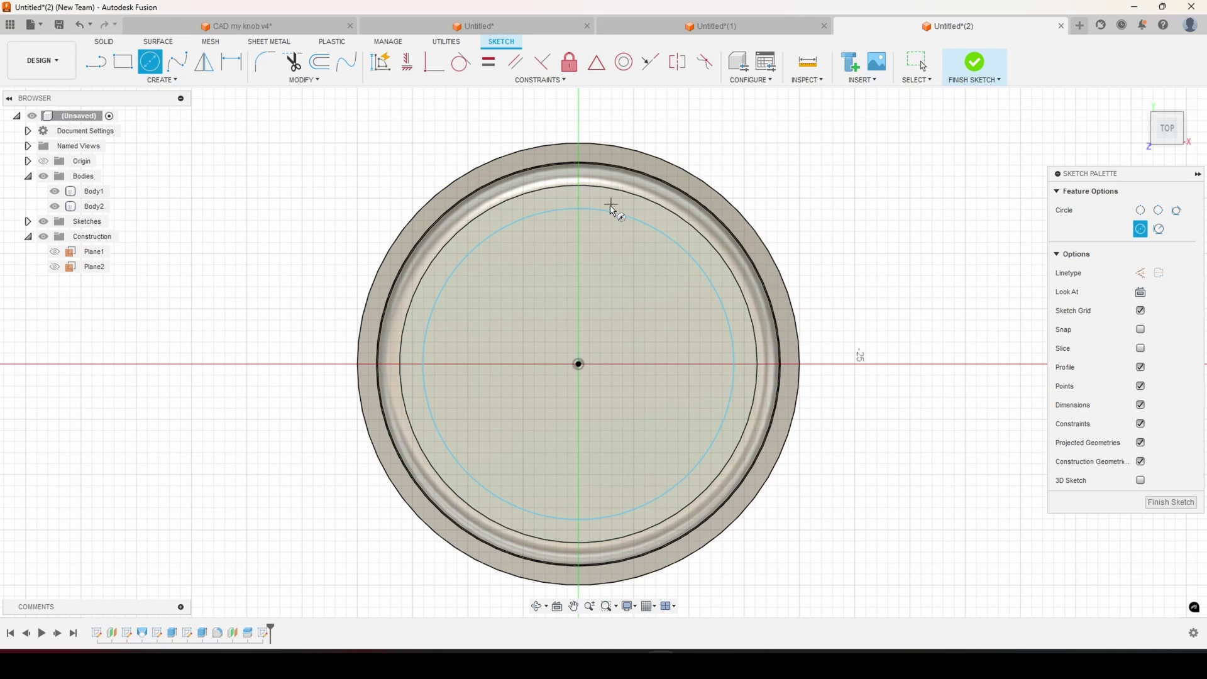
scroll(585, 348, up, 2)
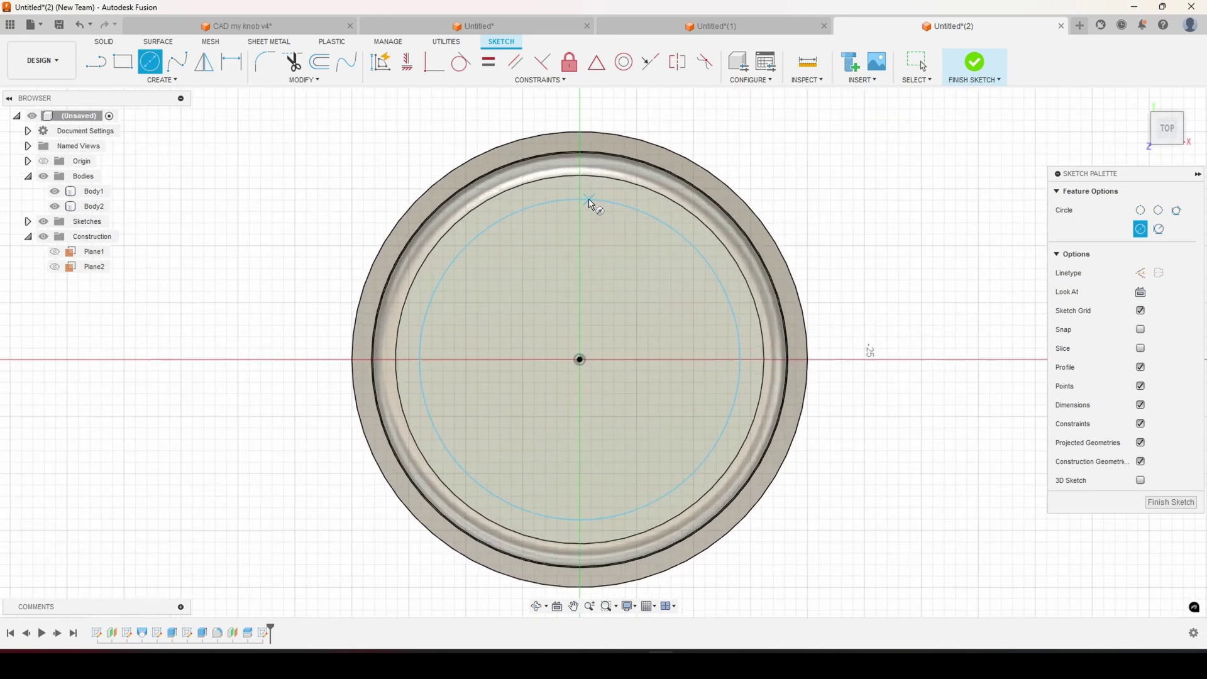
- Add a small 3-point arc notch at the circle's top with its ends constrained horizontal
click(163, 80)
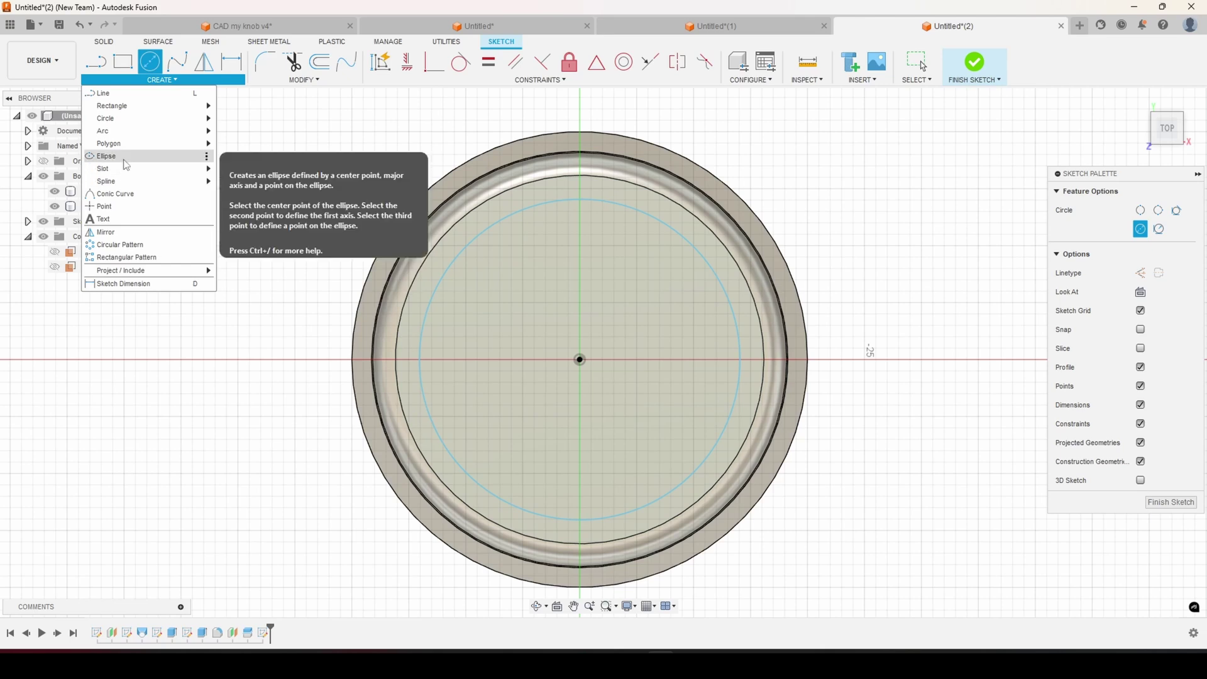
mouse_move(122, 123)
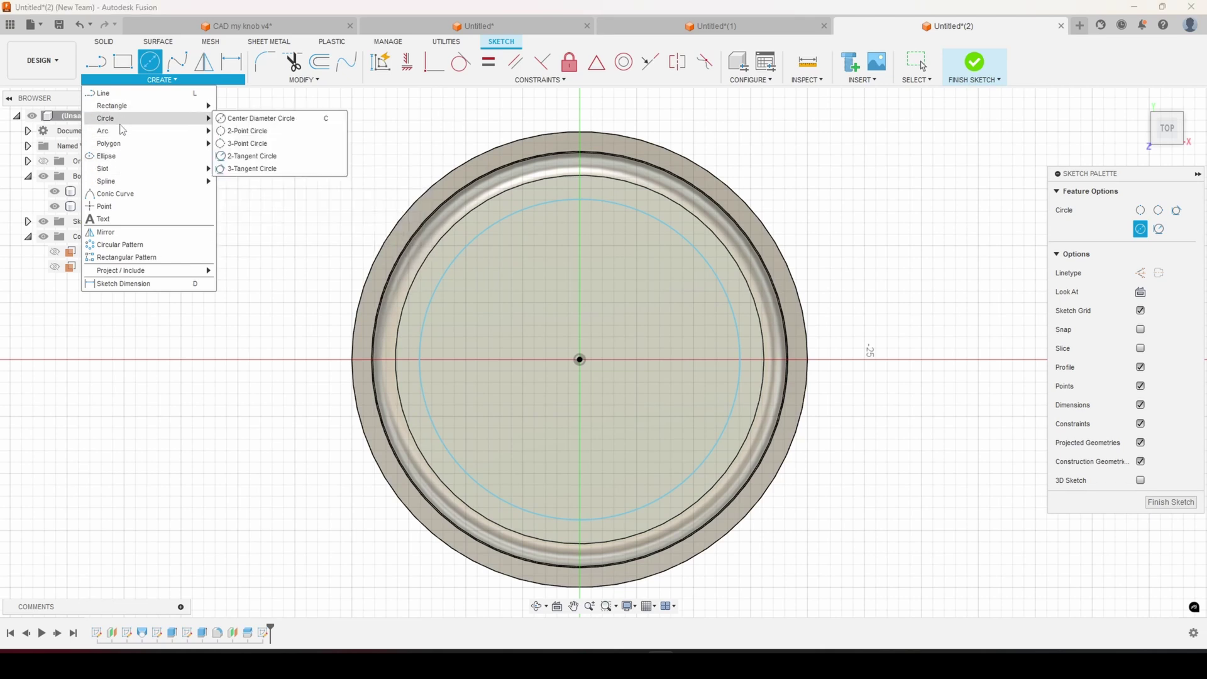
click(247, 140)
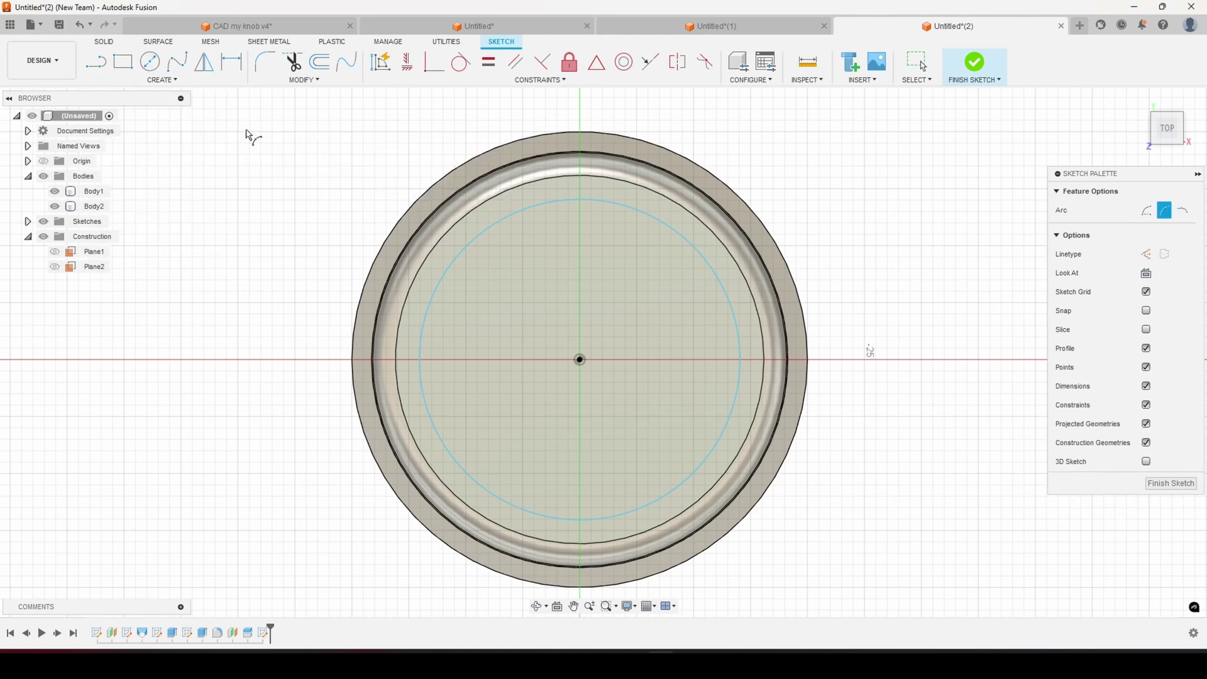
click(557, 201)
click(574, 217)
key(Escape)
click(578, 217)
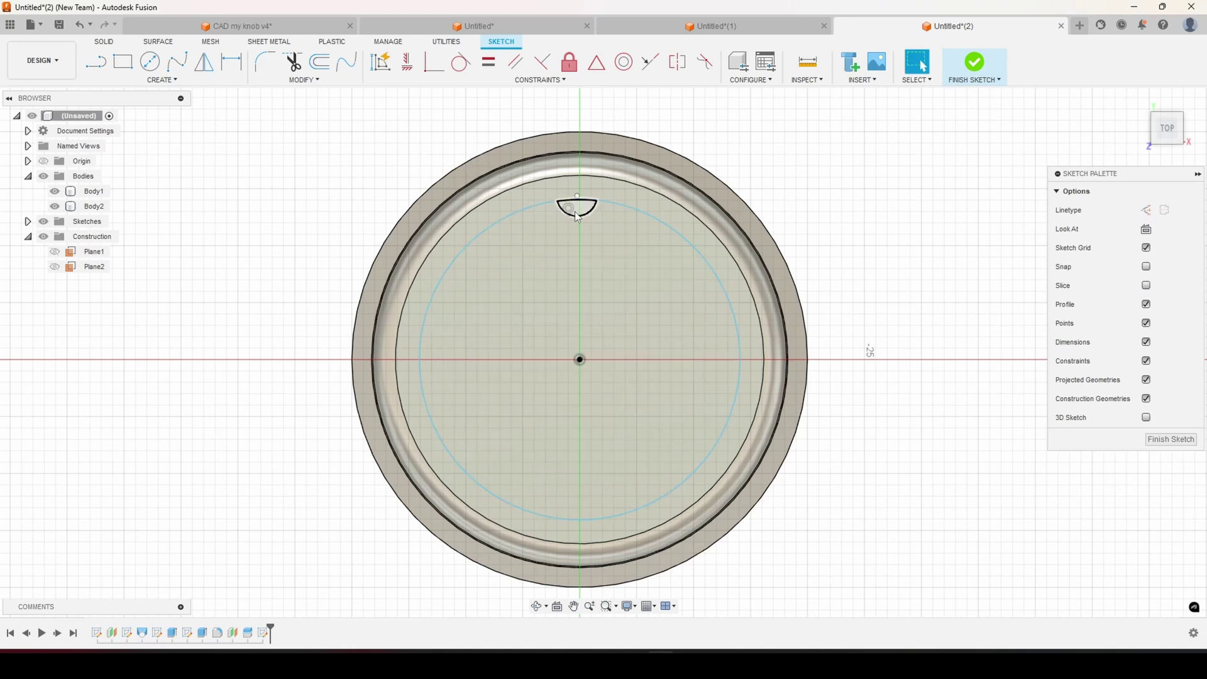
click(595, 201)
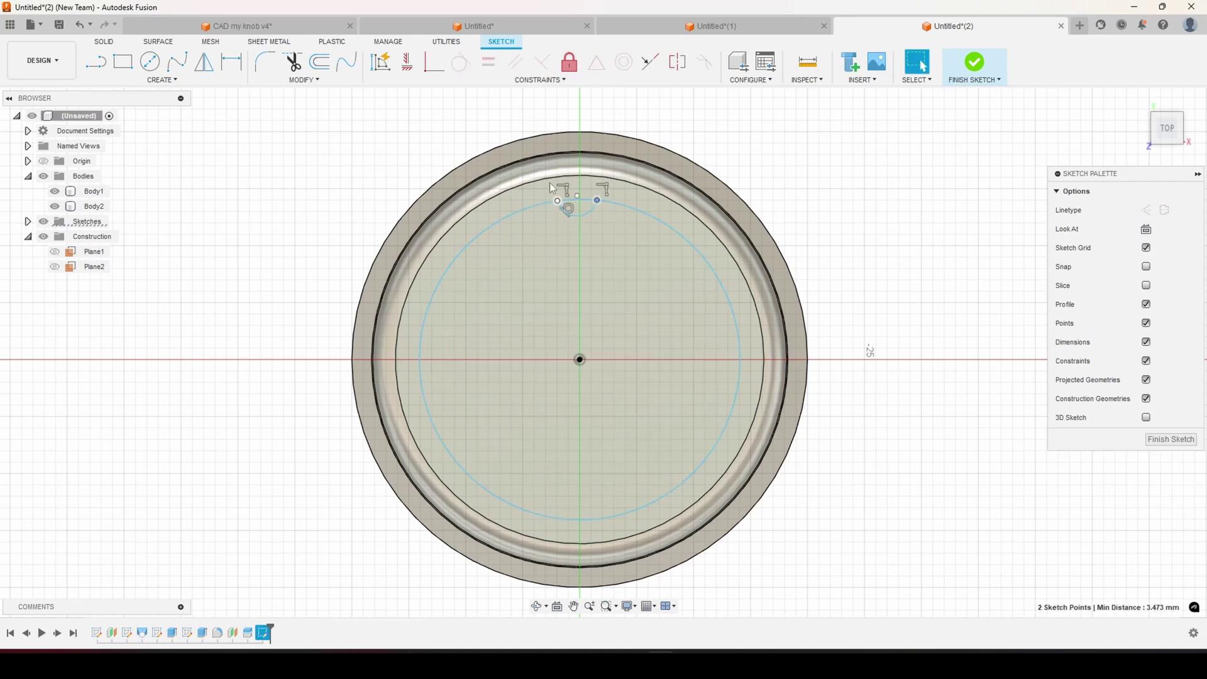
click(409, 67)
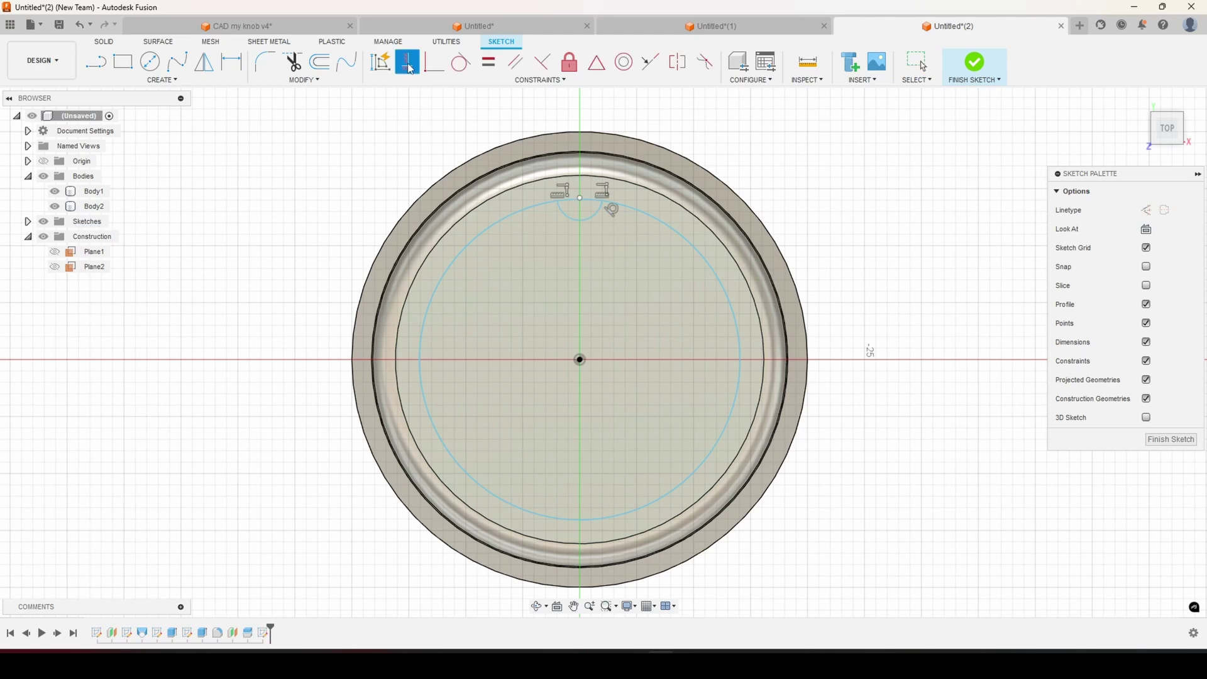
key(Escape)
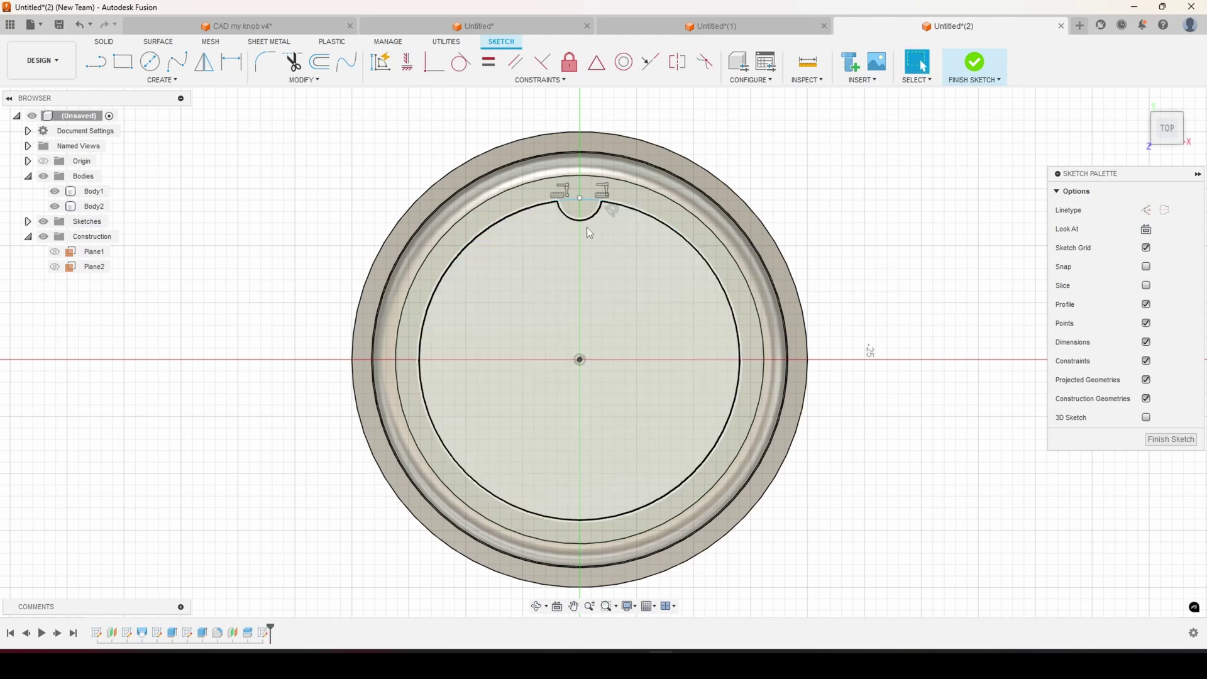
click(604, 202)
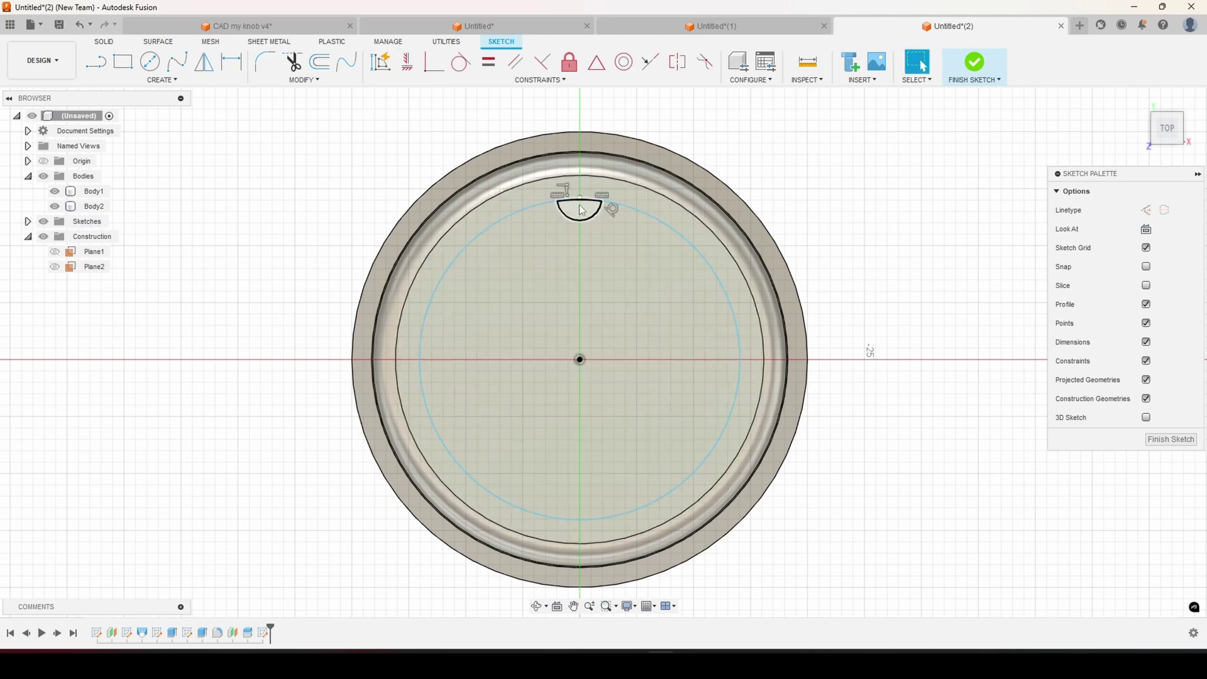
scroll(583, 304, up, 1)
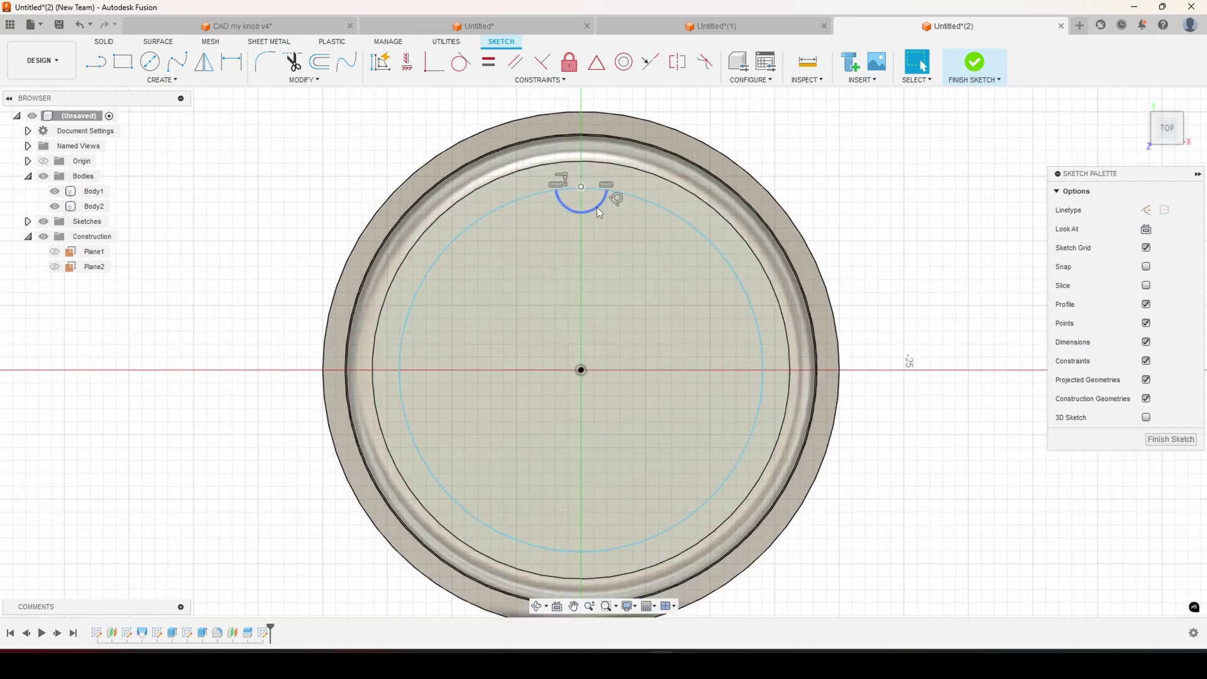
- Trim away the short circle segment lying under the notch arc
scroll(589, 216, up, 1)
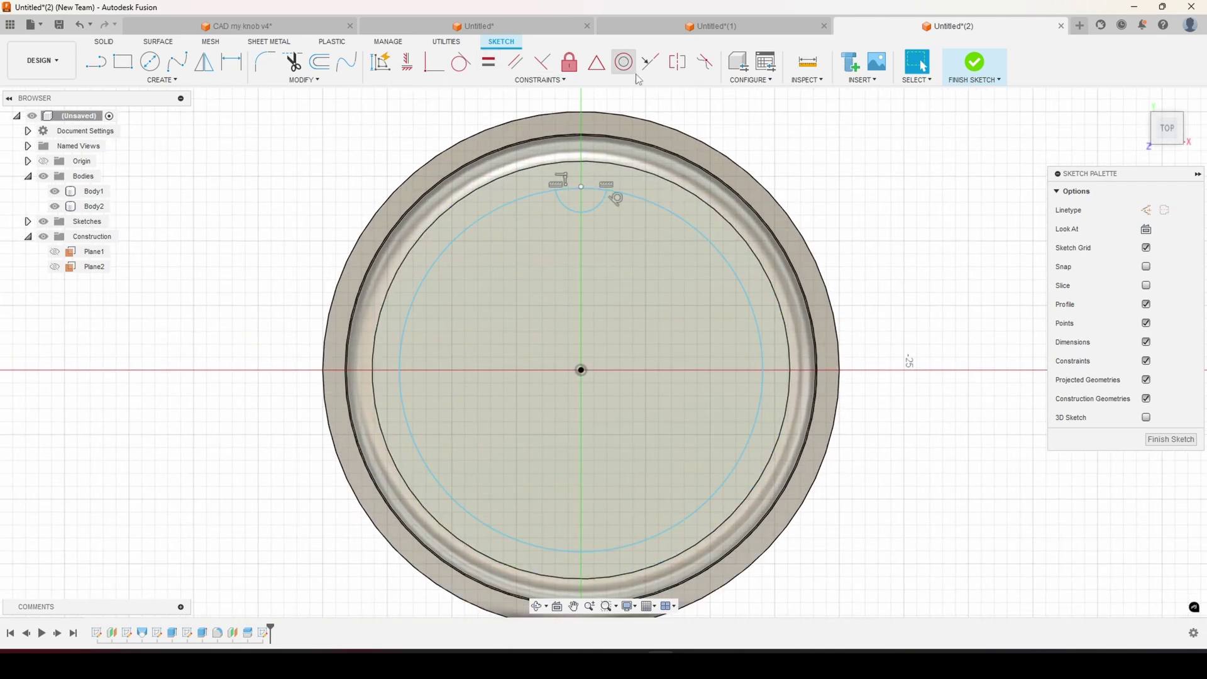
click(291, 62)
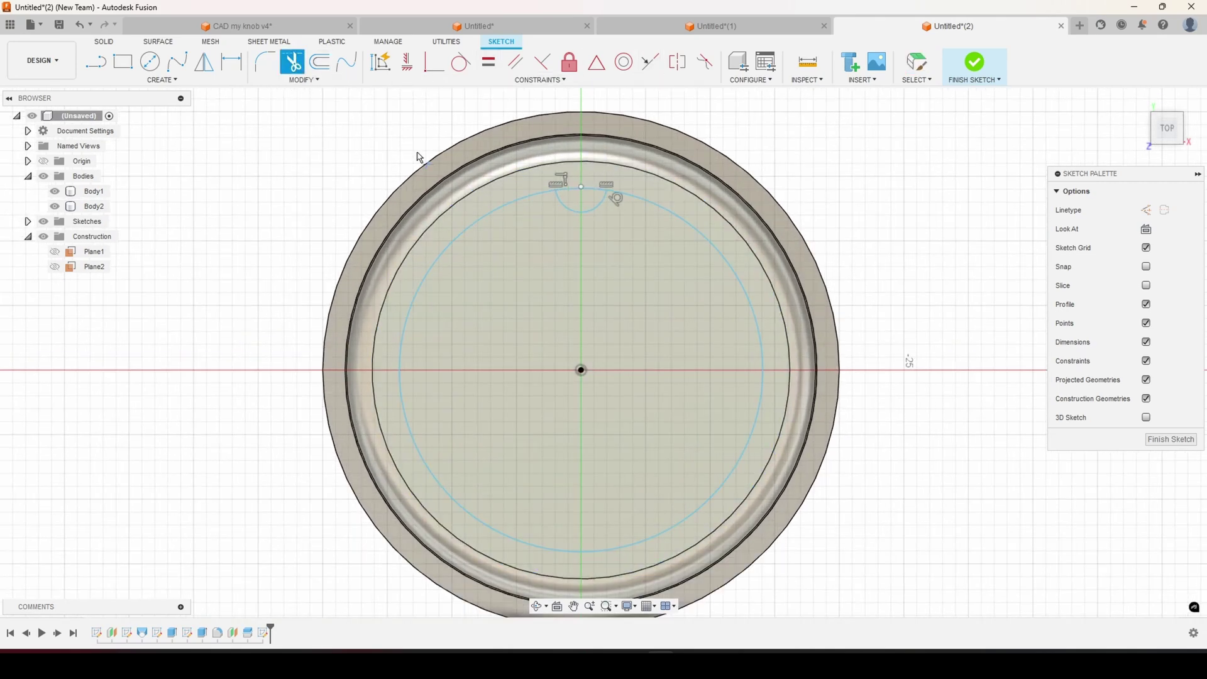
click(573, 183)
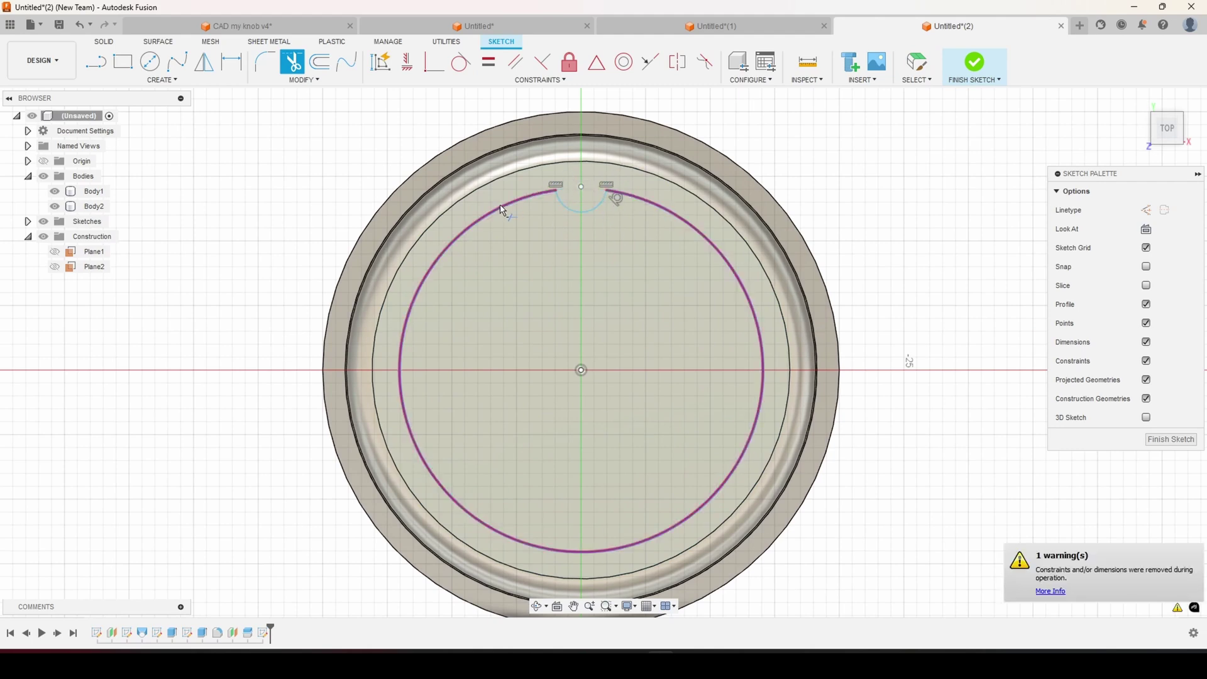
click(162, 80)
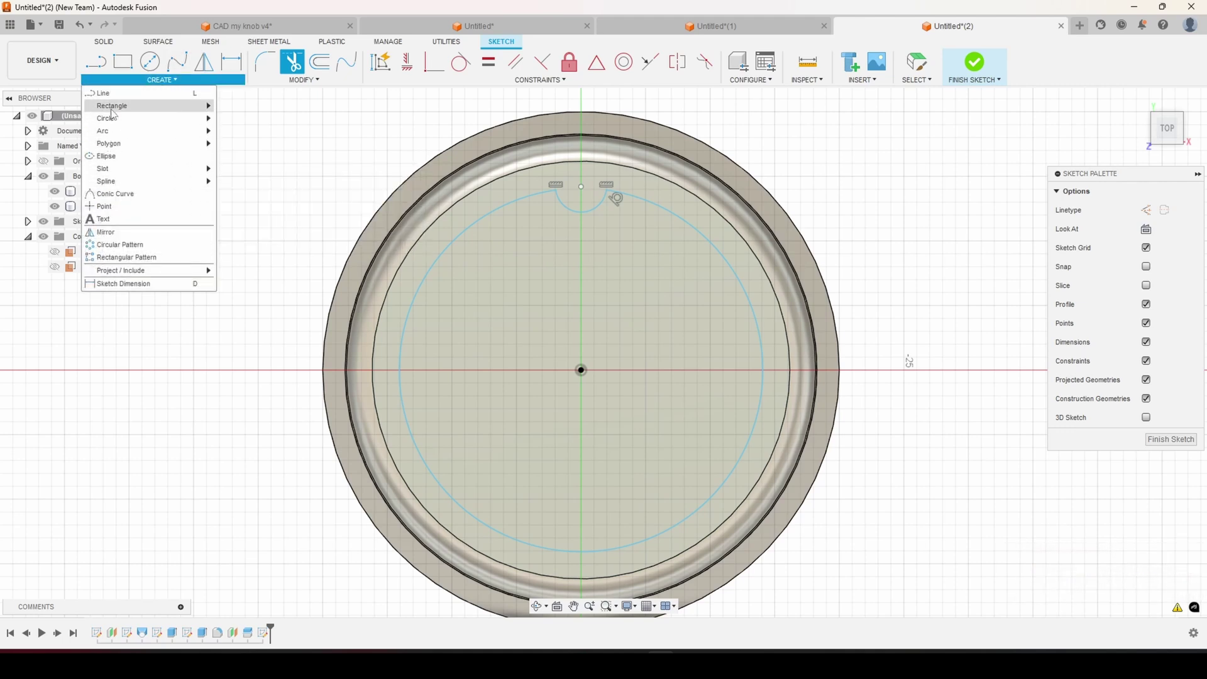
- Draw a centre-to-centre slot at the top of the inner circle
mouse_move(120, 174)
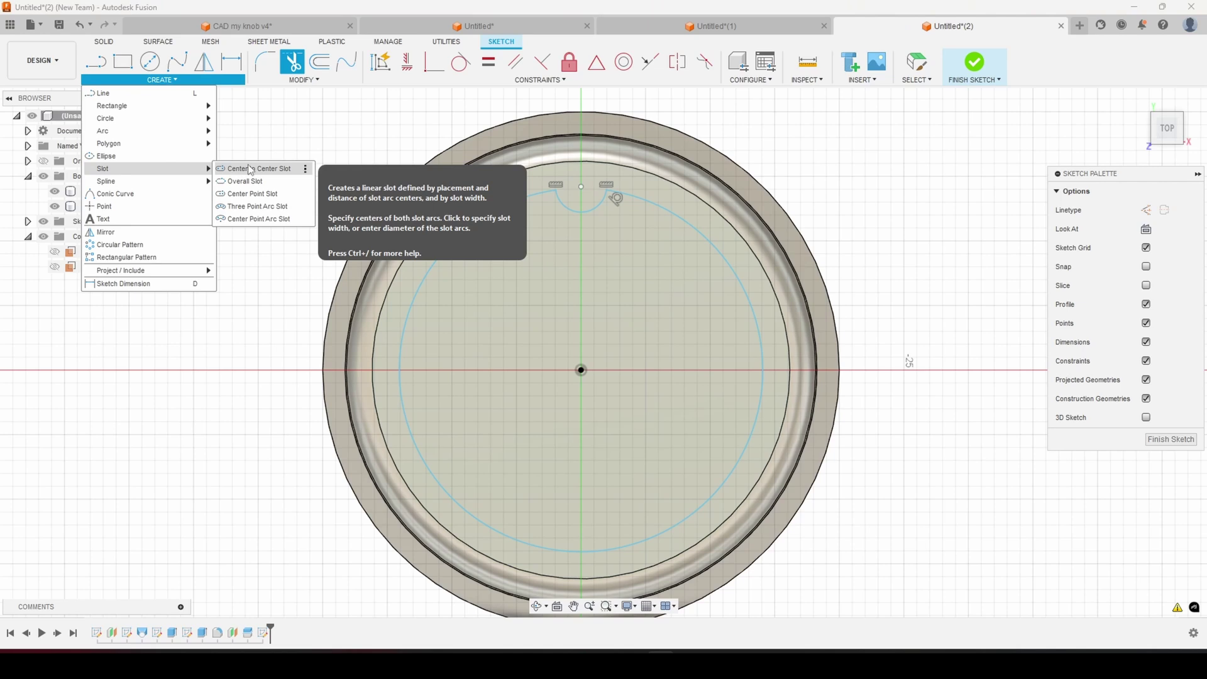
click(248, 168)
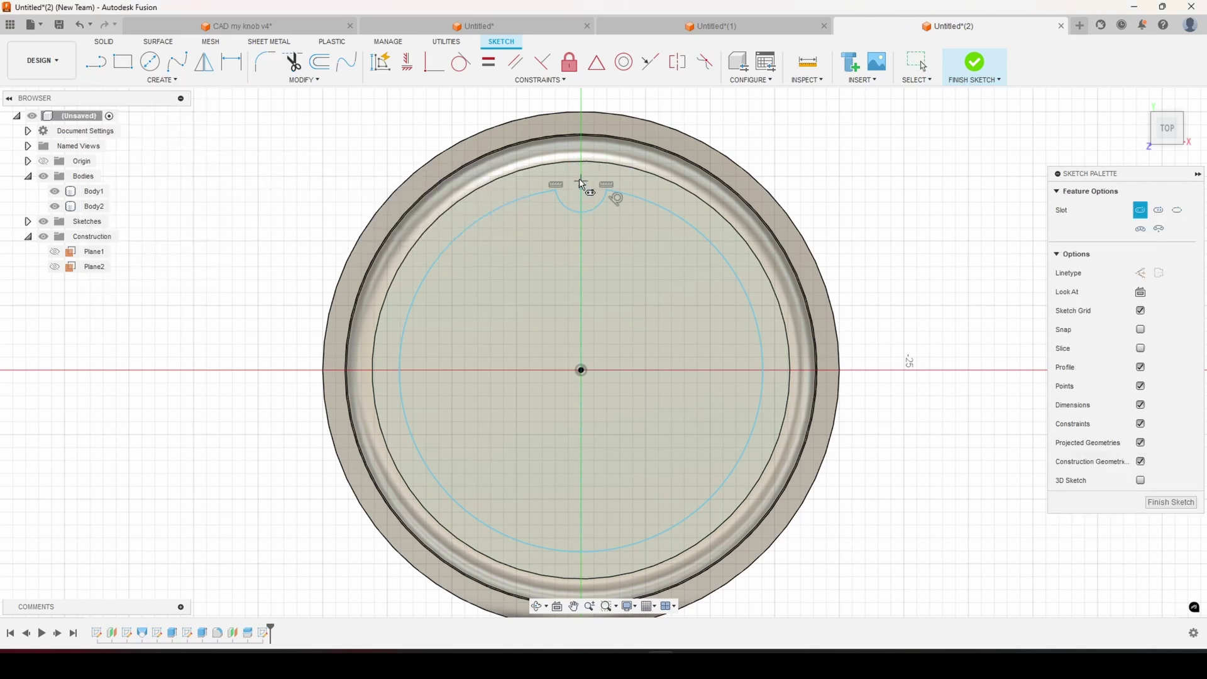
click(581, 171)
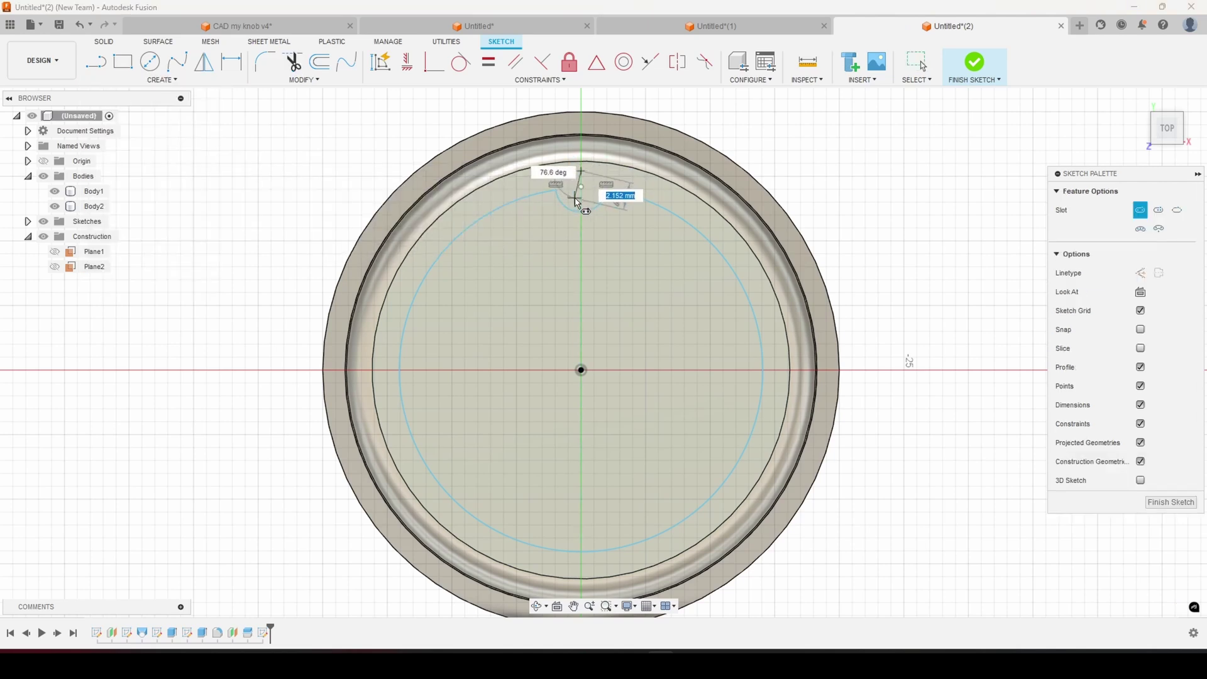
click(582, 200)
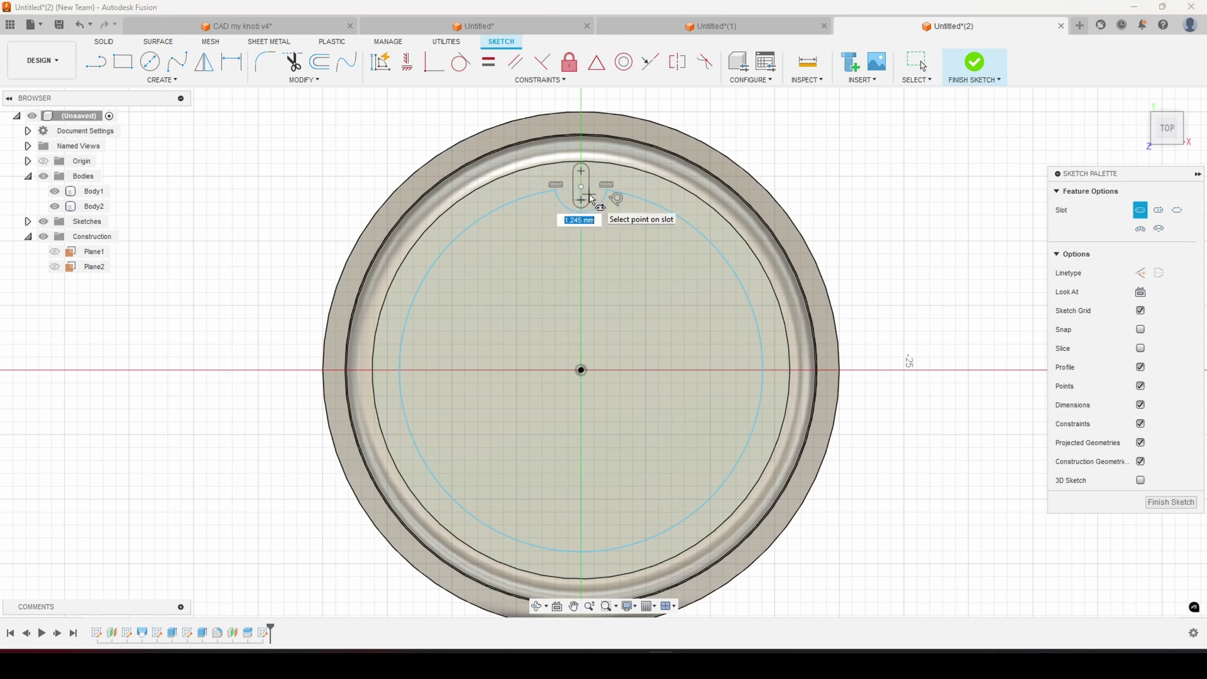
click(591, 198)
key(Escape)
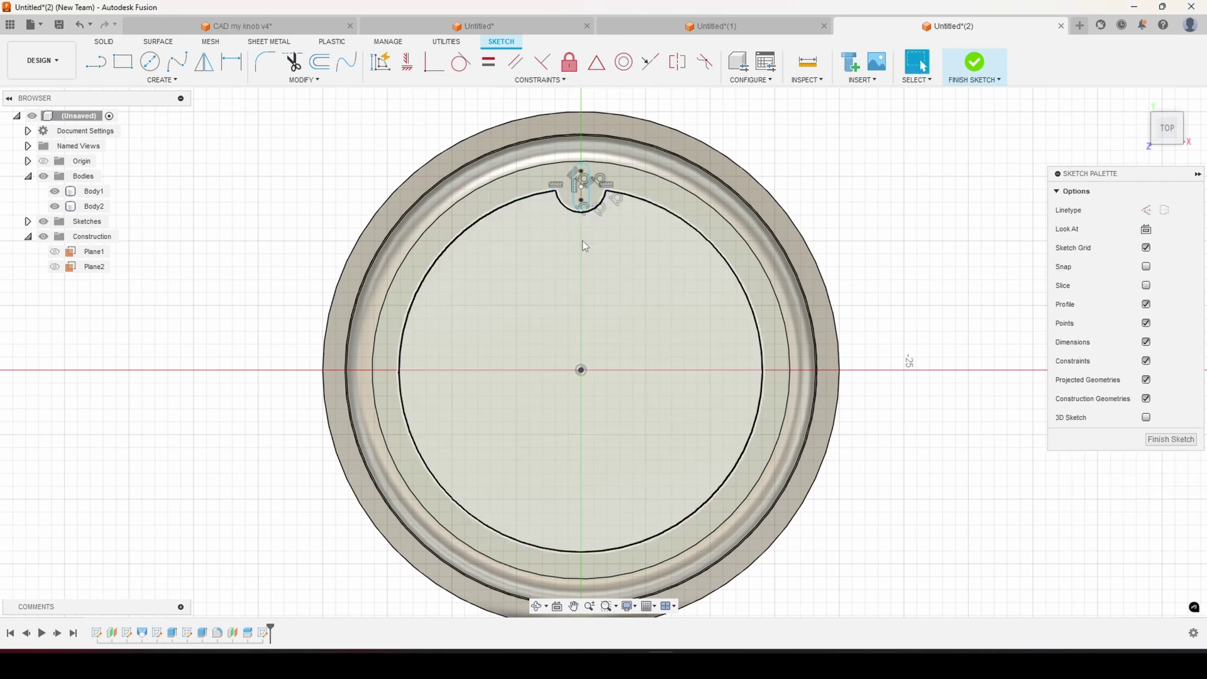
- Drag the inner sketch circle smaller so it fits inside the rim
mouse_move(553, 196)
mouse_down()
mouse_move(565, 202)
mouse_move(556, 232)
mouse_move(561, 207)
mouse_up()
scroll(581, 197, up, 5)
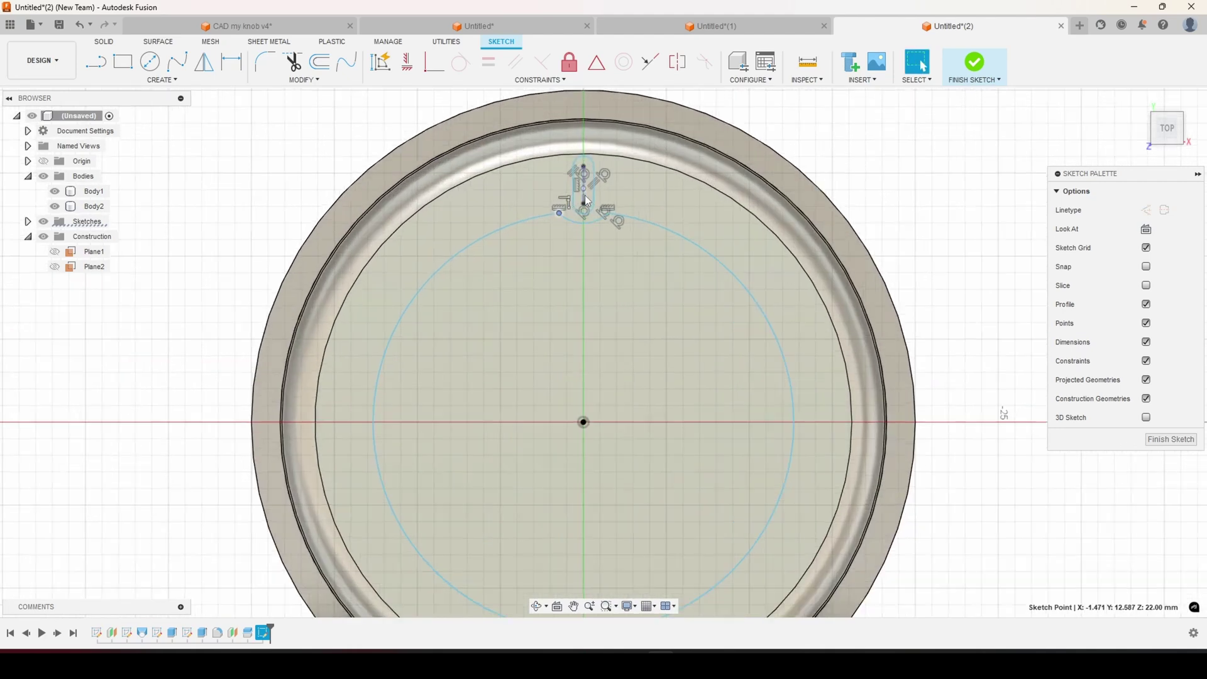
scroll(594, 395, down, 5)
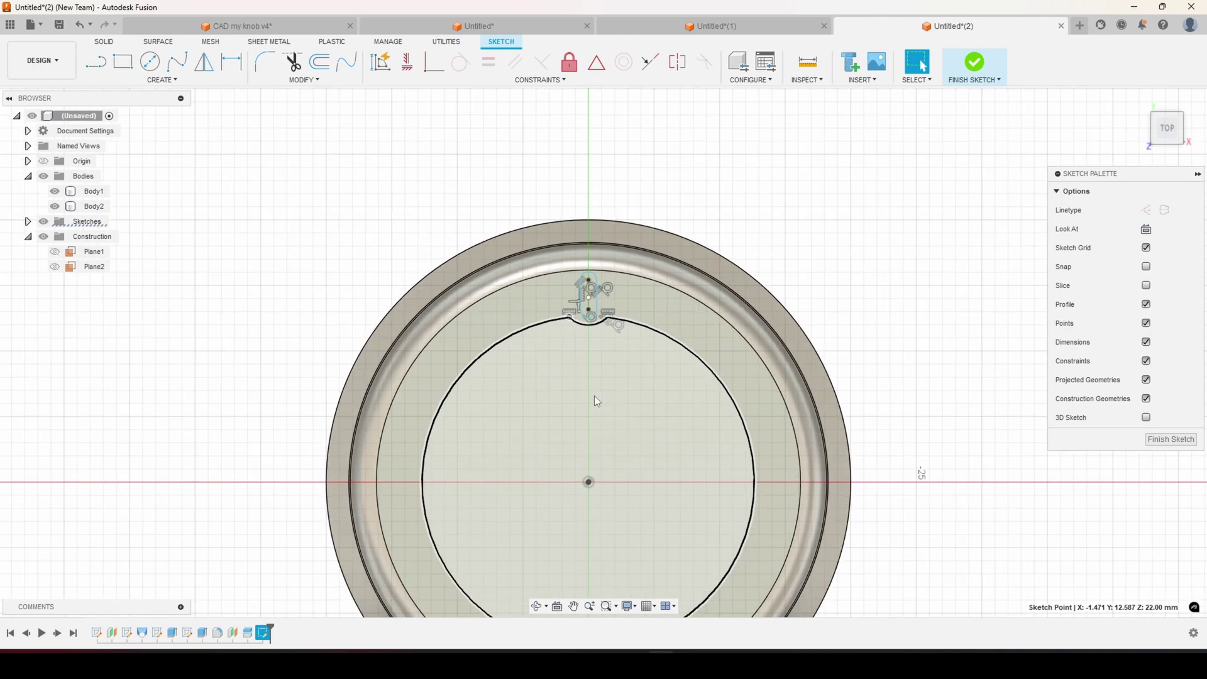
scroll(624, 375, up, 3)
scroll(634, 390, down, 5)
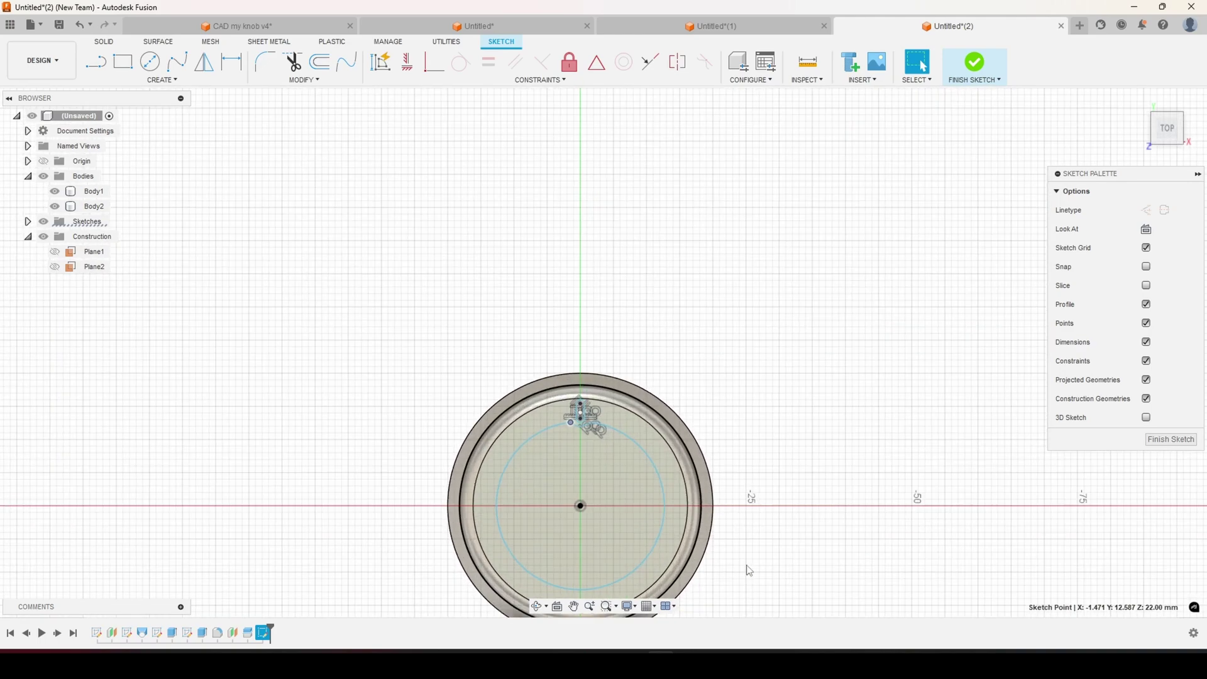
mouse_move(762, 569)
middle_down()
mouse_move(717, 369)
mouse_move(690, 417)
mouse_move(889, 337)
mouse_move(596, 432)
middle_up()
- Extrude the inner circle two-sided, 4 mm on one side and 6 mm on the other
click(413, 283)
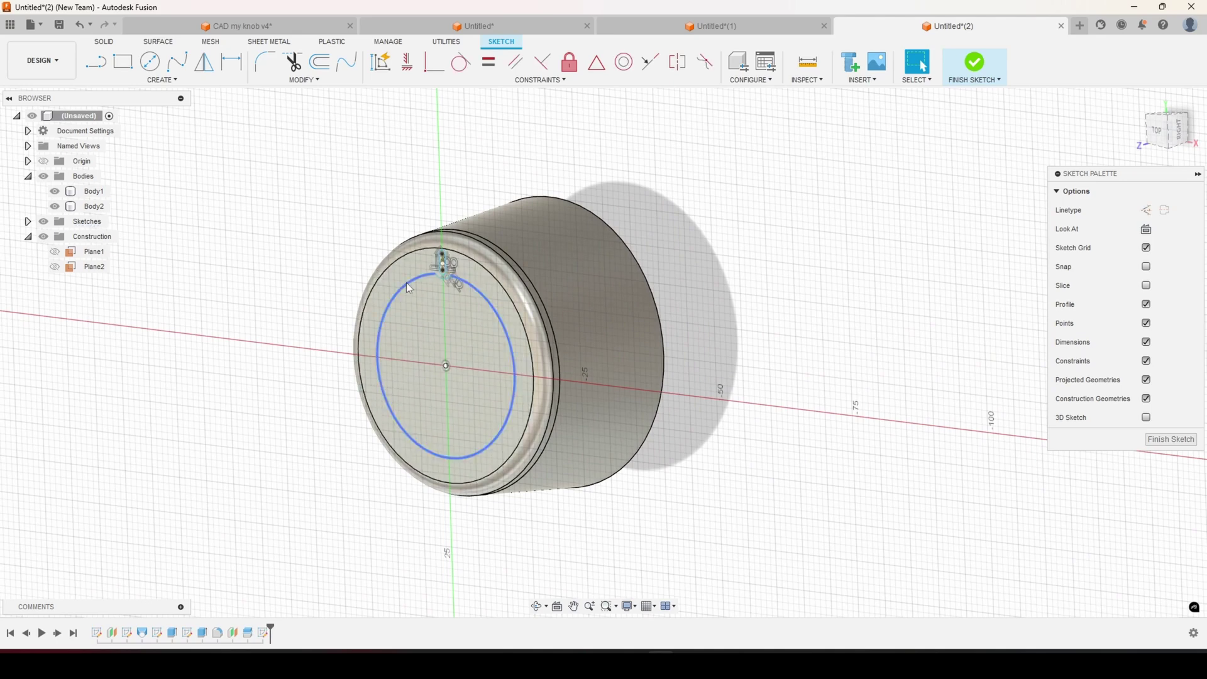
click(156, 42)
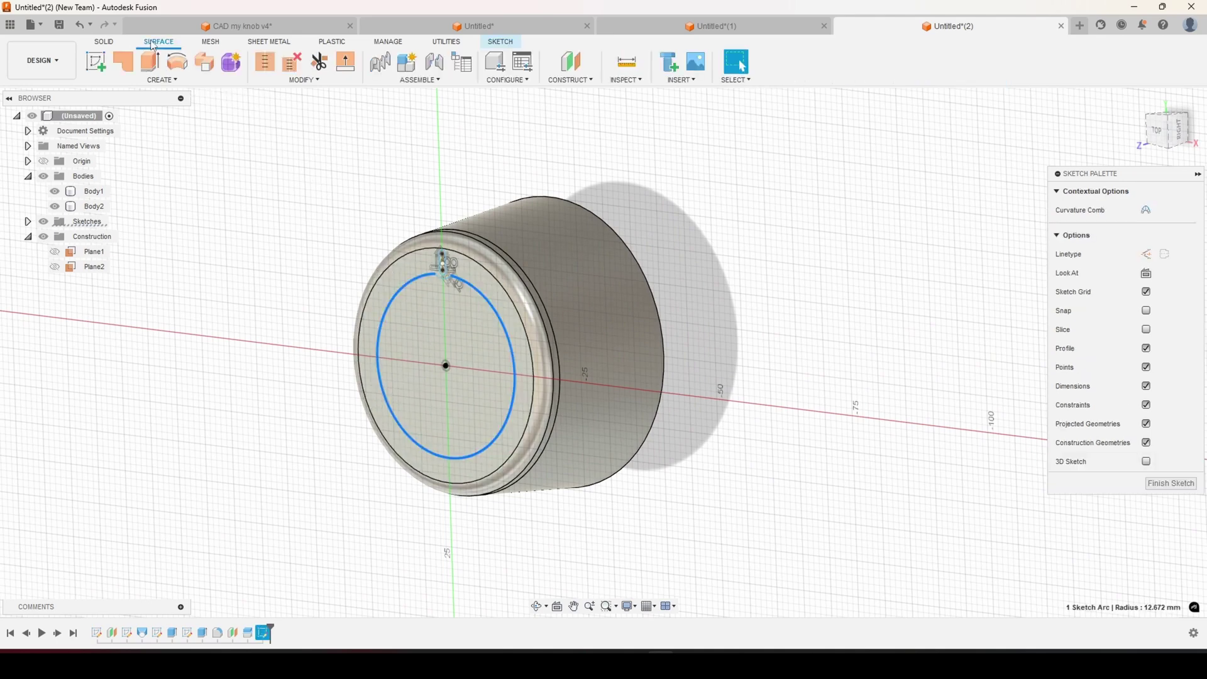
click(157, 65)
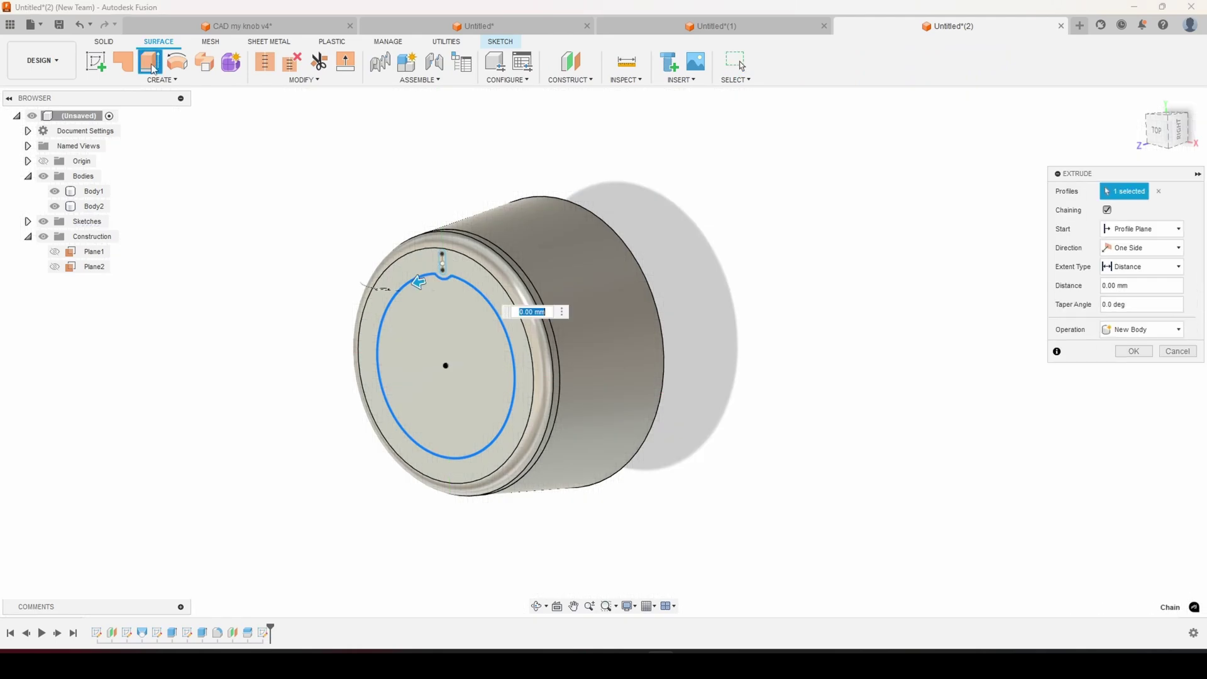
text(4)
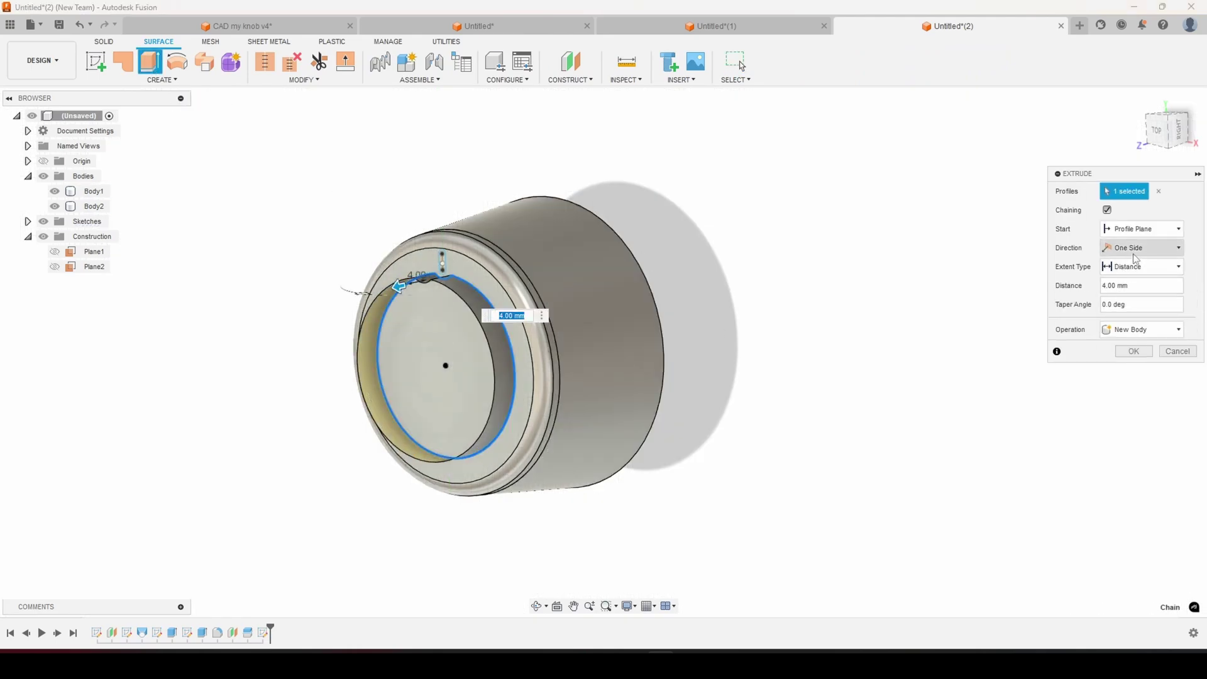
click(1133, 249)
click(1130, 278)
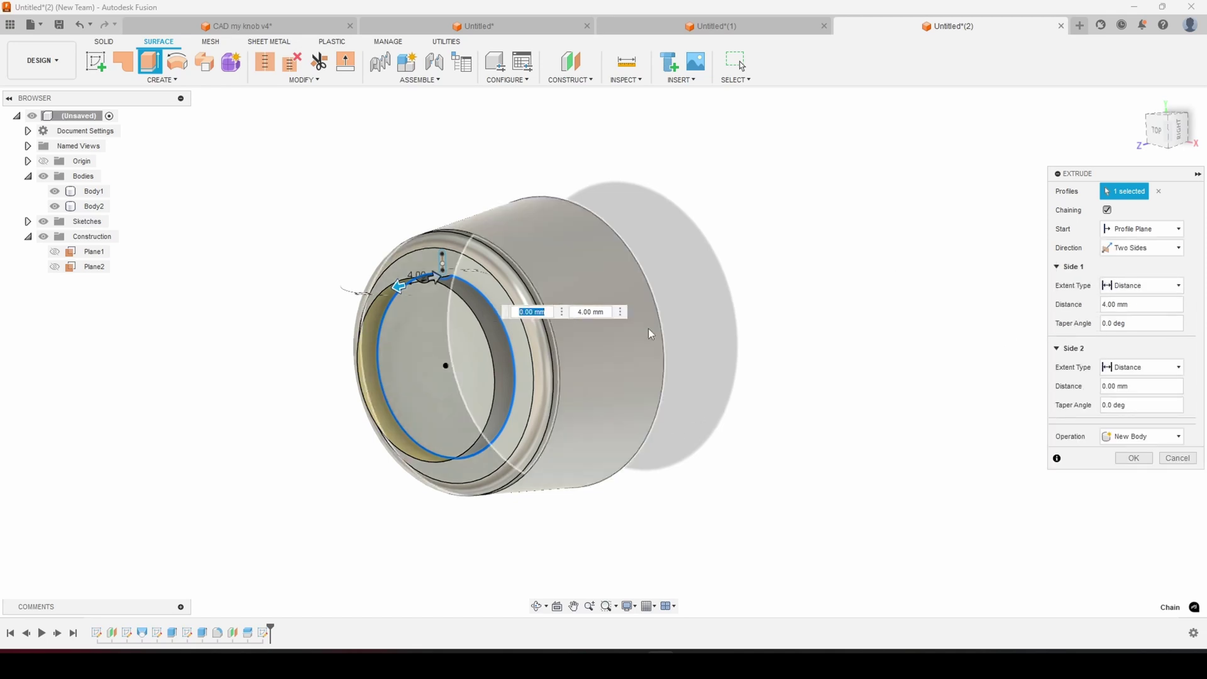
drag(435, 274, 458, 277)
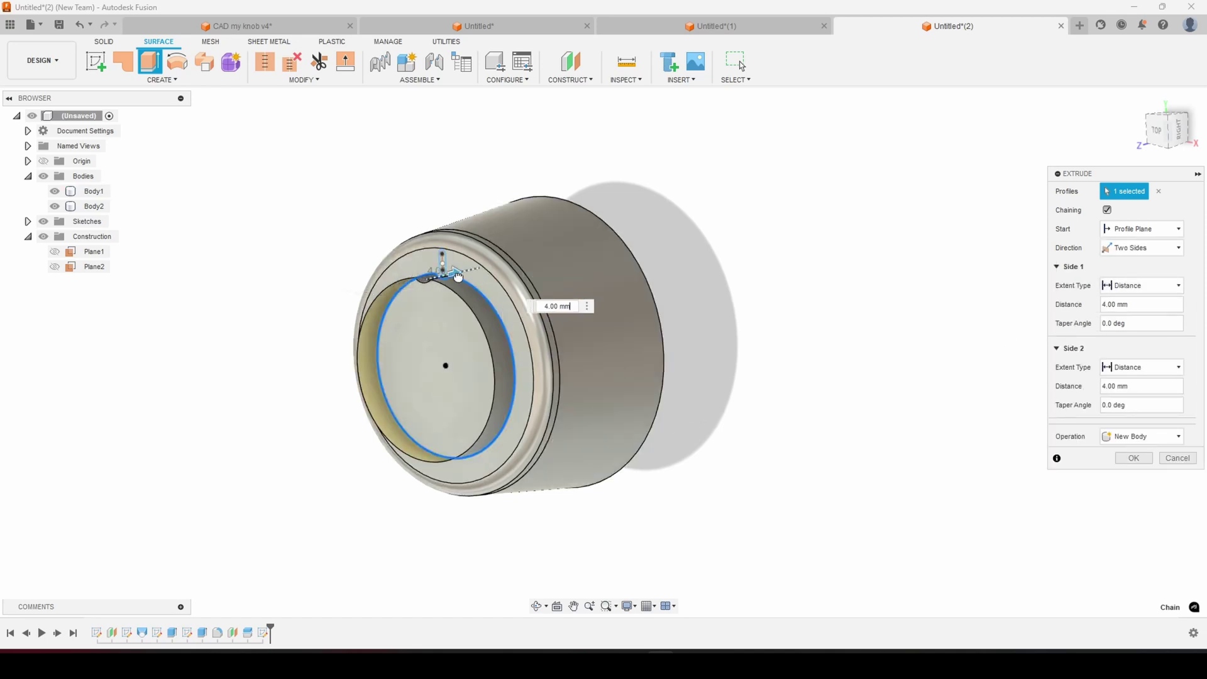
- Add the slot profile to the extrusion and create new bodies Body3 and Body4
mouse_move(755, 472)
shift+middle_down()
mouse_move(714, 479)
mouse_move(754, 458)
shift+middle_up()
scroll(546, 284, up, 5)
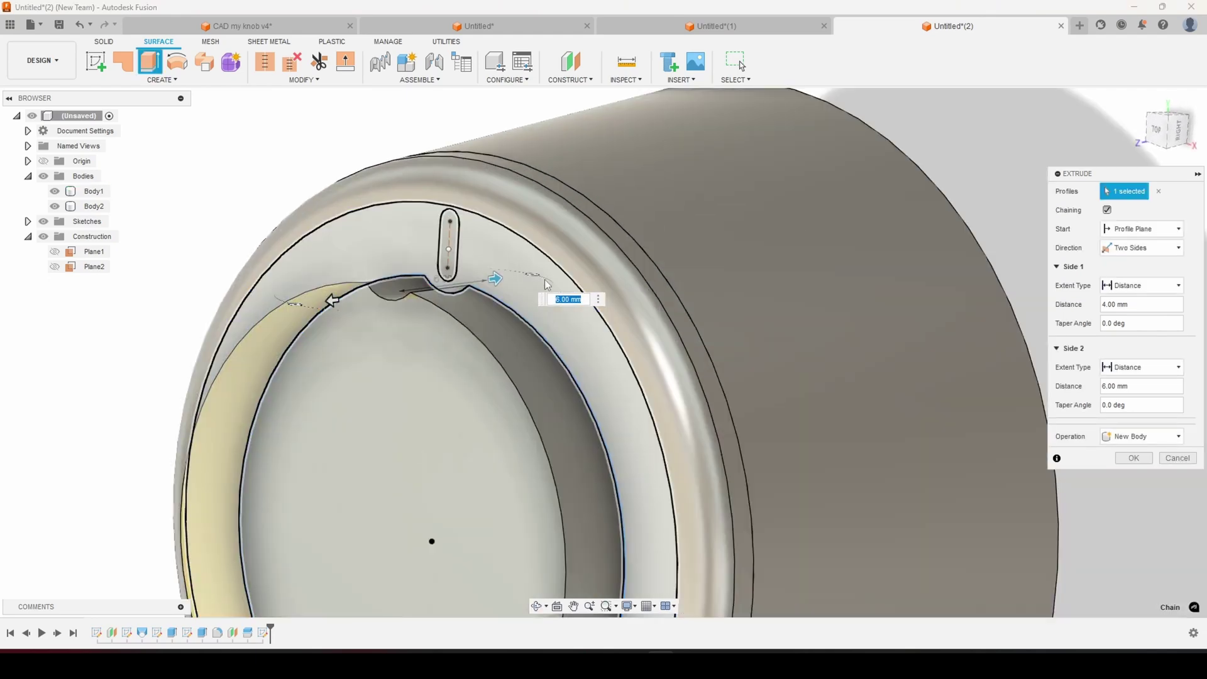
click(448, 246)
scroll(304, 371, down, 8)
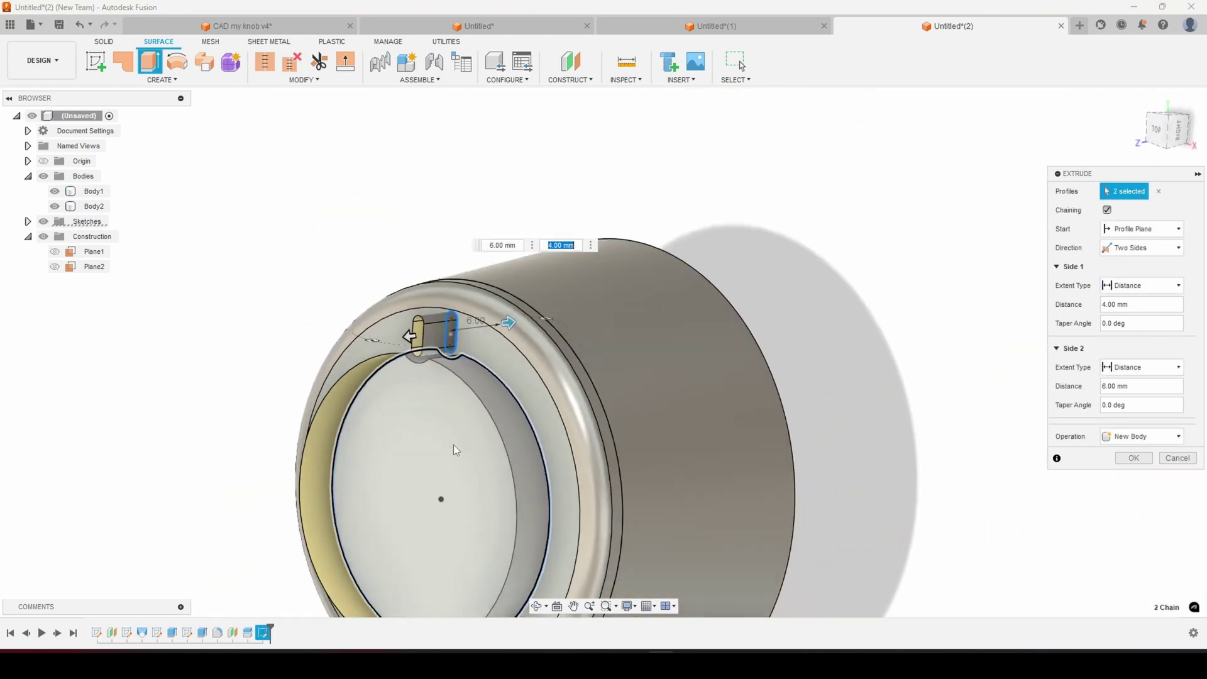
click(1134, 459)
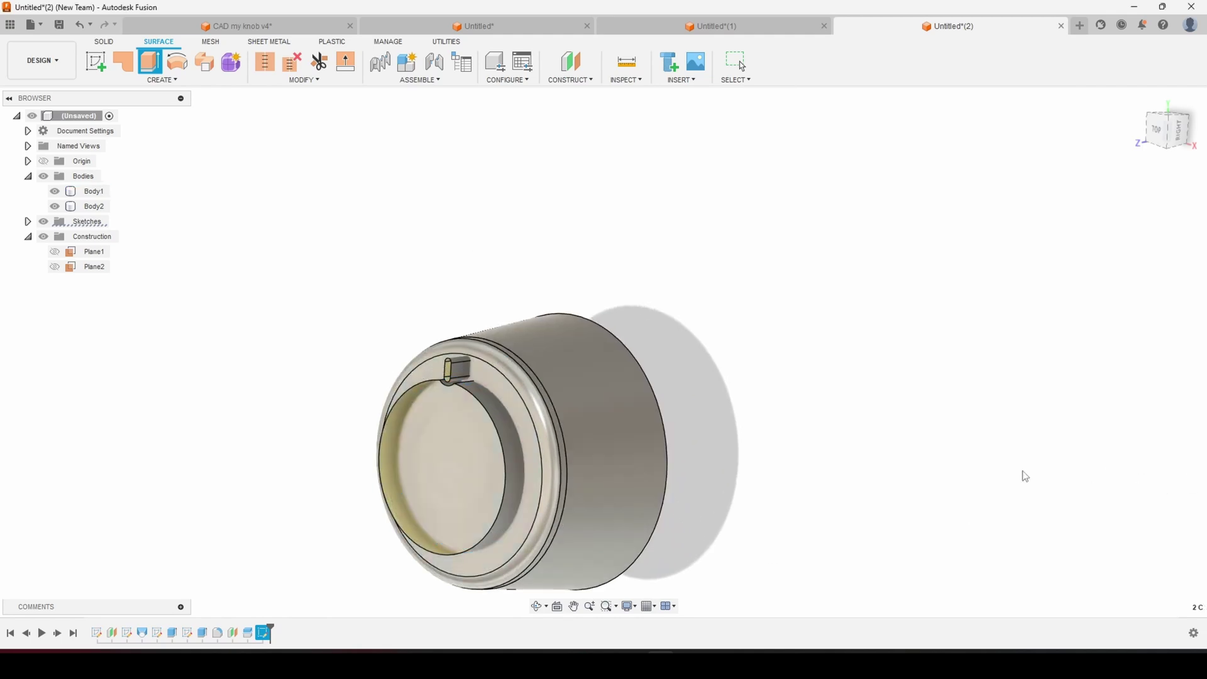
shift+middle_drag(741, 520, 710, 556)
- Hide Body1, the large outer cylinder, keeping Body2 visible
scroll(710, 556, up, 3)
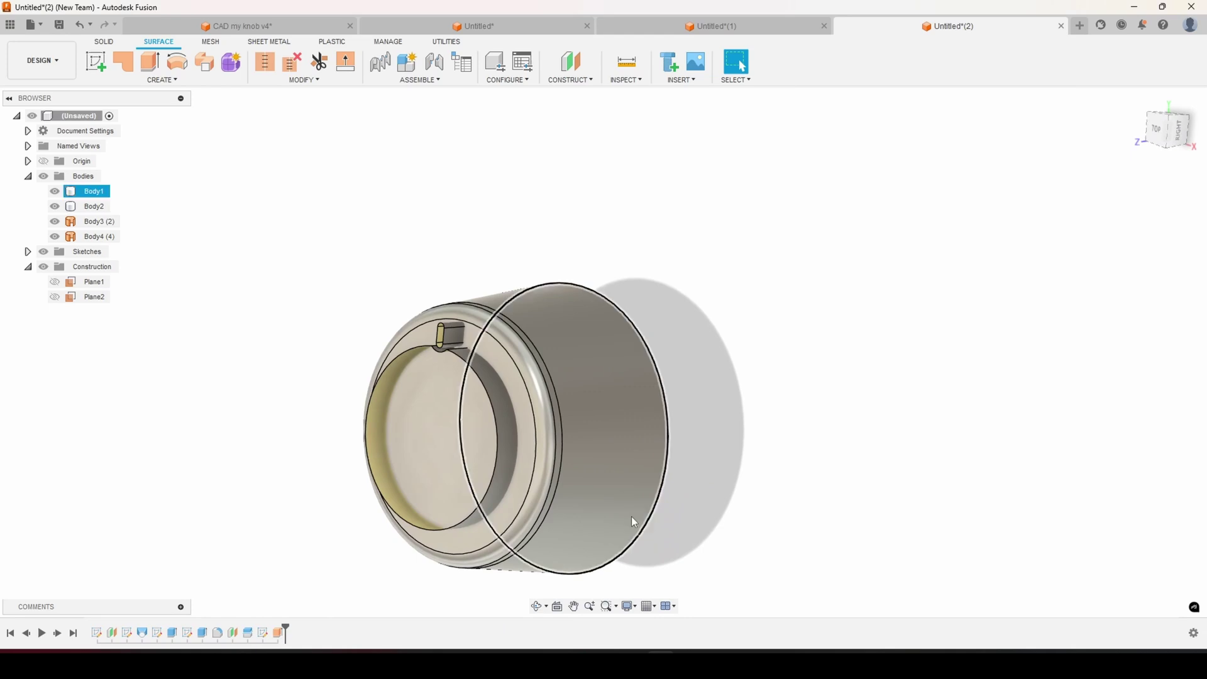
click(55, 207)
click(55, 207)
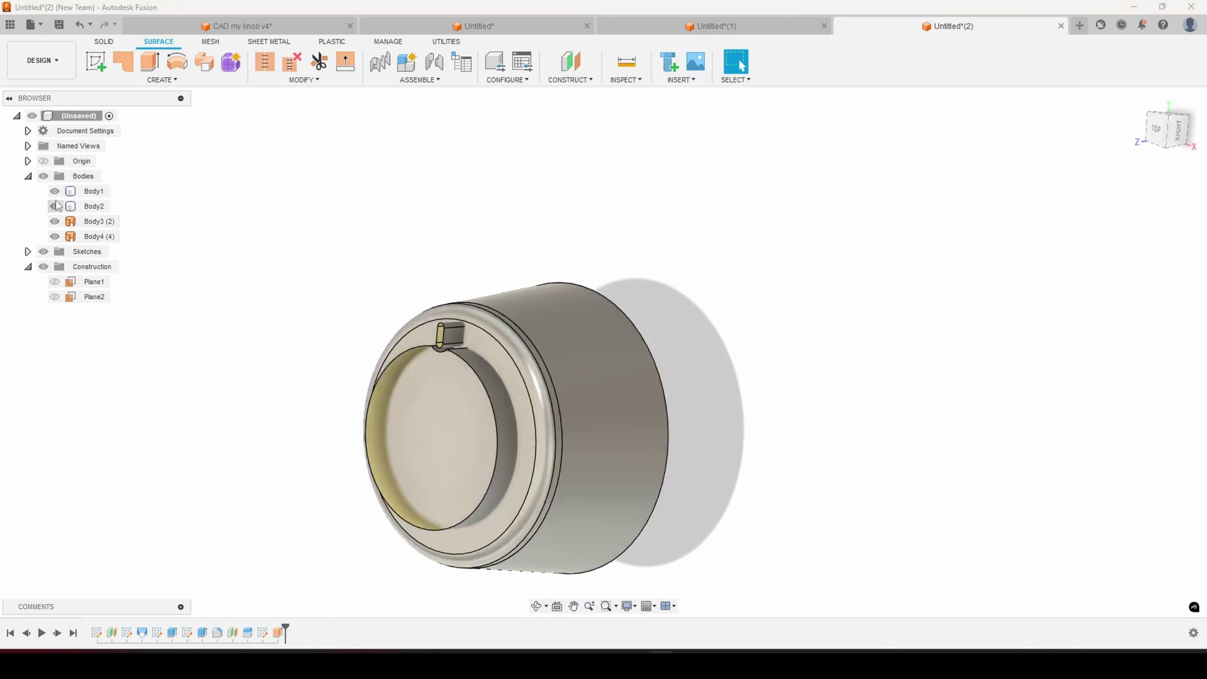
click(54, 191)
mouse_move(340, 493)
shift+middle_down()
mouse_move(232, 479)
mouse_move(337, 486)
shift+middle_up()
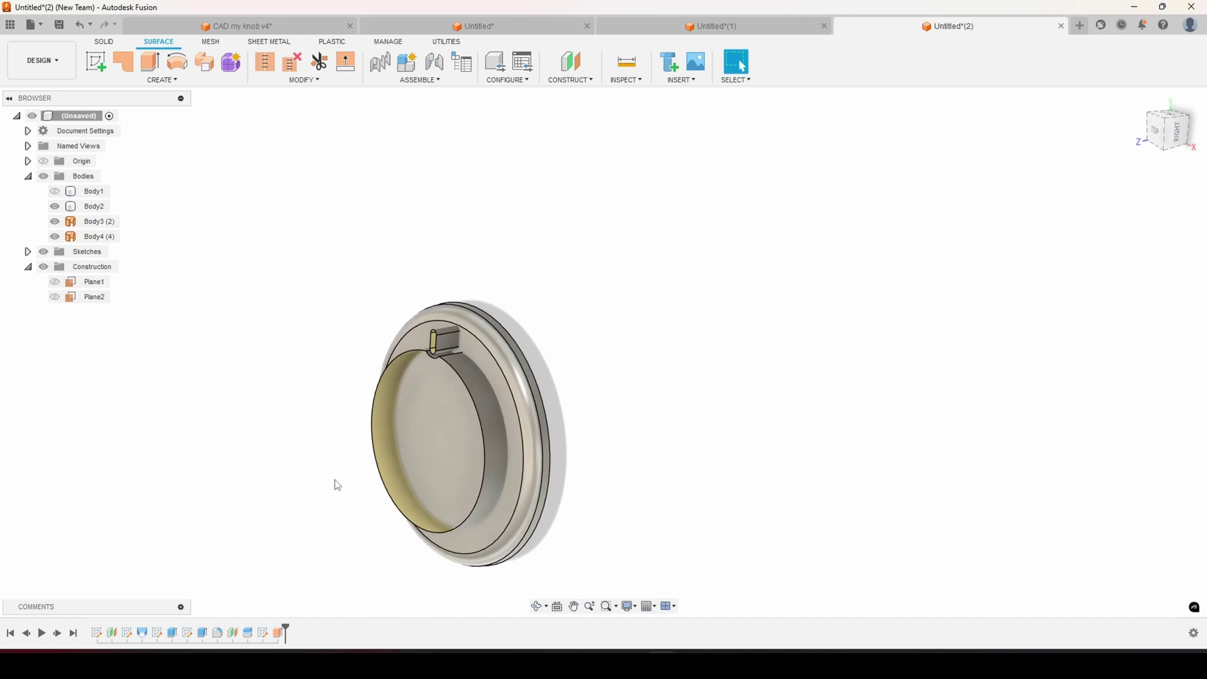
- Split Body2 using the extruded Body3 and Body4 as splitting tools
click(105, 41)
click(429, 62)
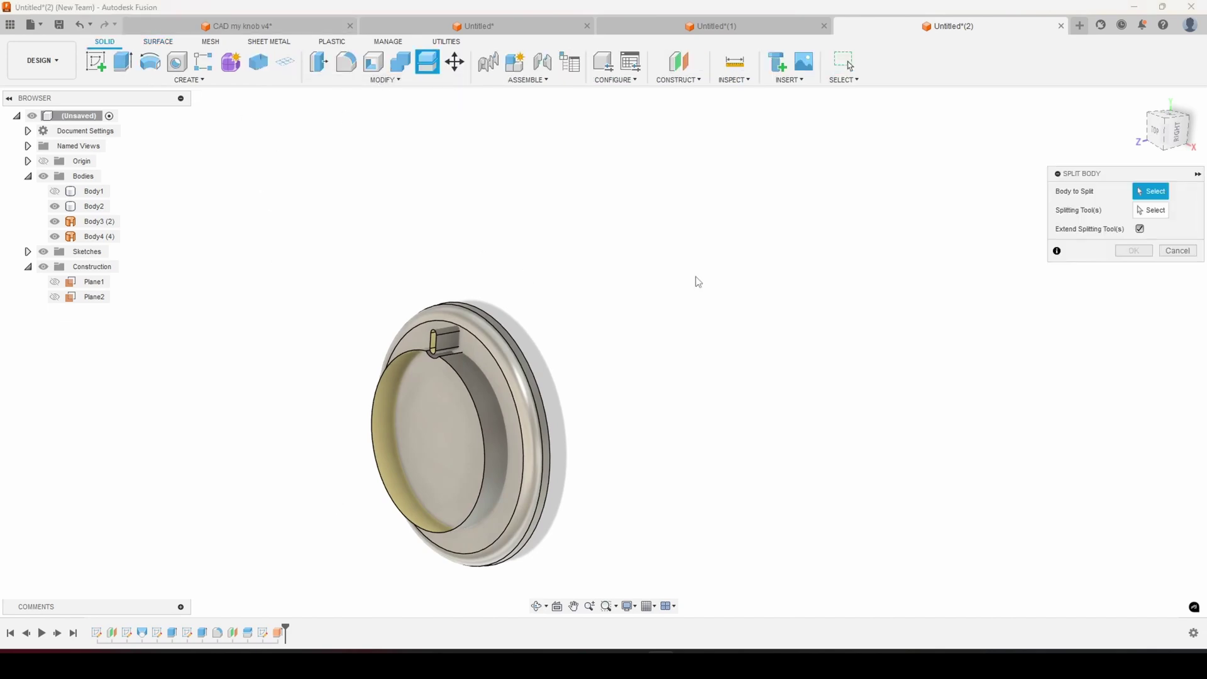
click(511, 400)
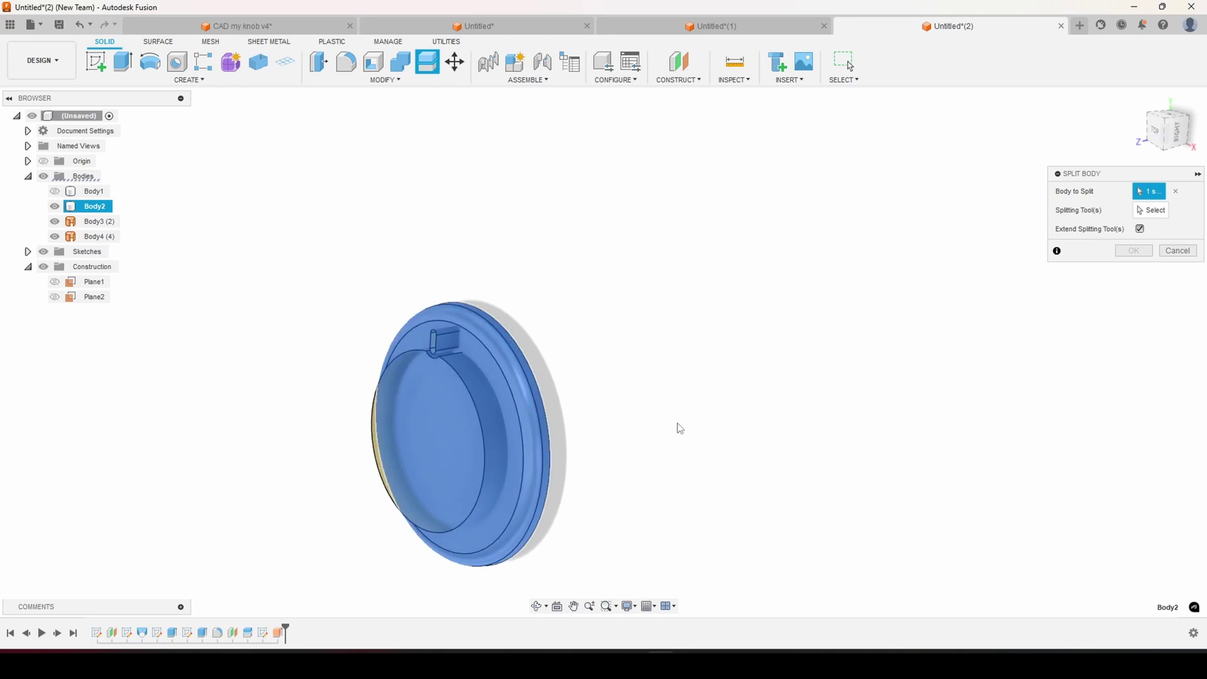
shift+middle_drag(736, 440, 773, 434)
click(1156, 216)
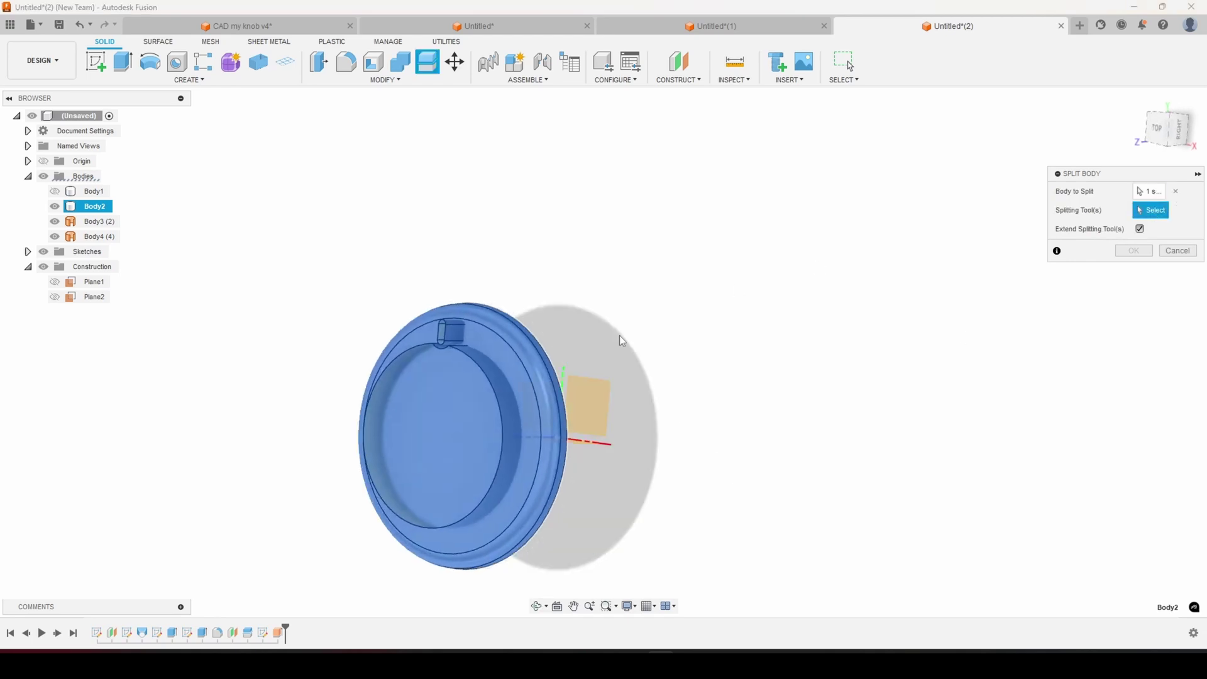
click(464, 344)
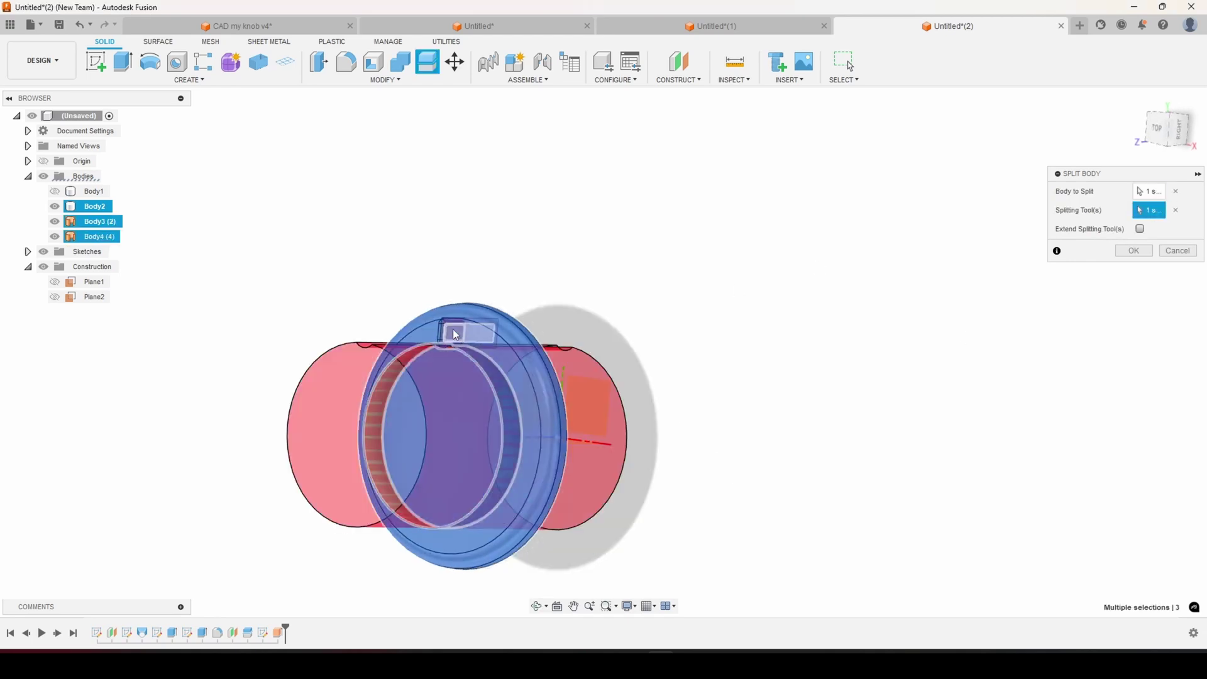
shift+middle_drag(856, 485, 842, 466)
- Try applying the split and review the cause in the split error details
click(1125, 255)
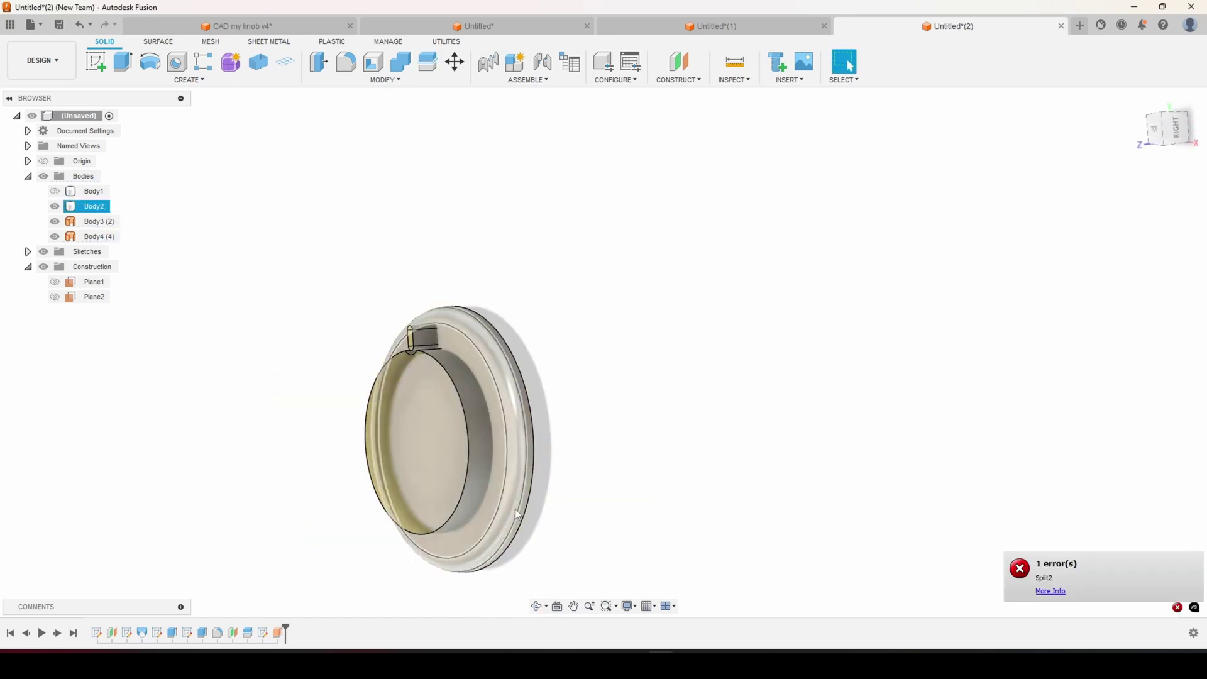
click(1049, 591)
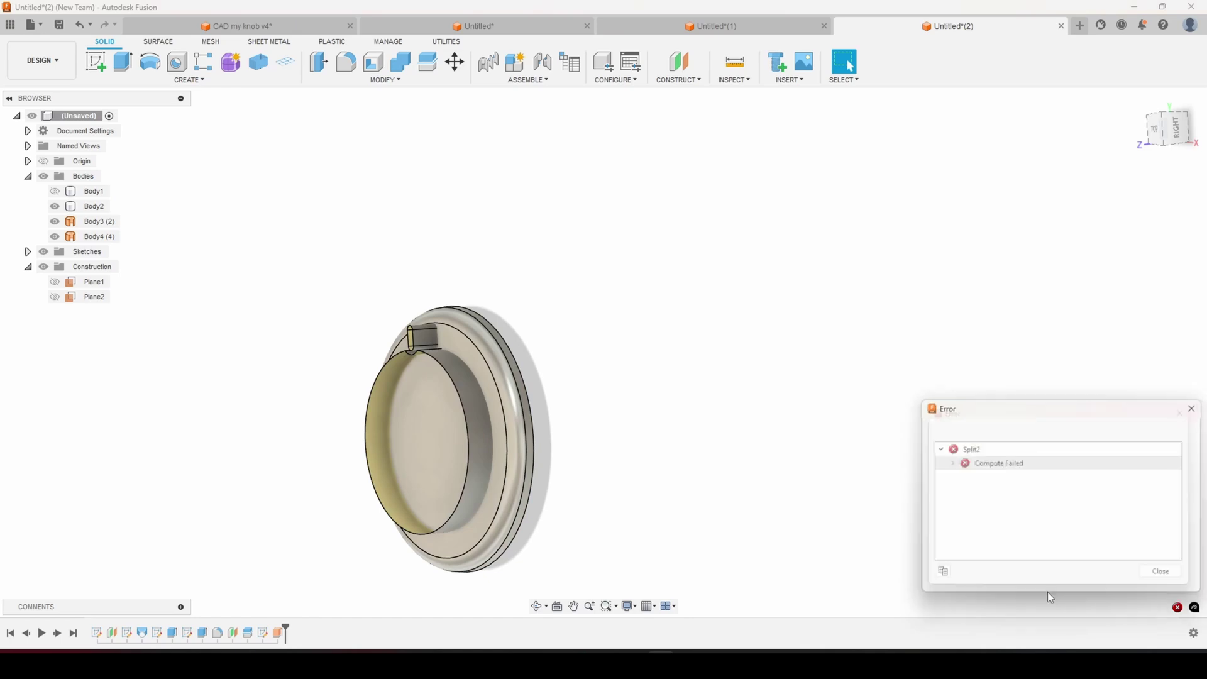
click(947, 463)
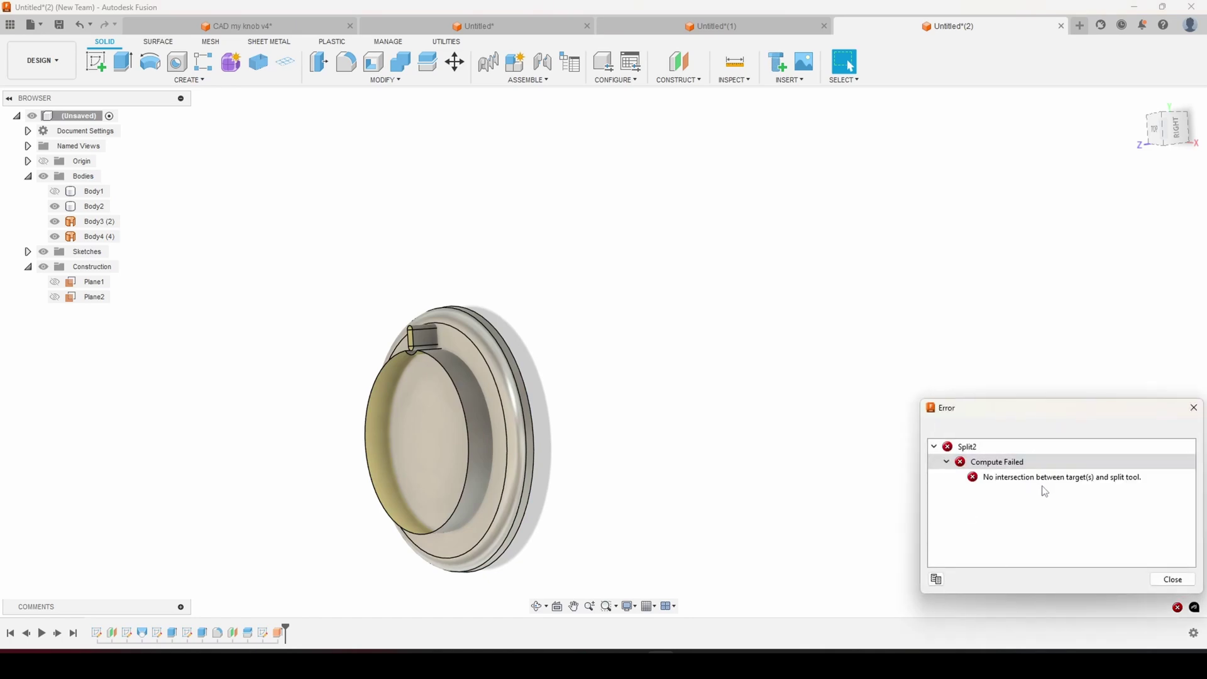
click(1192, 408)
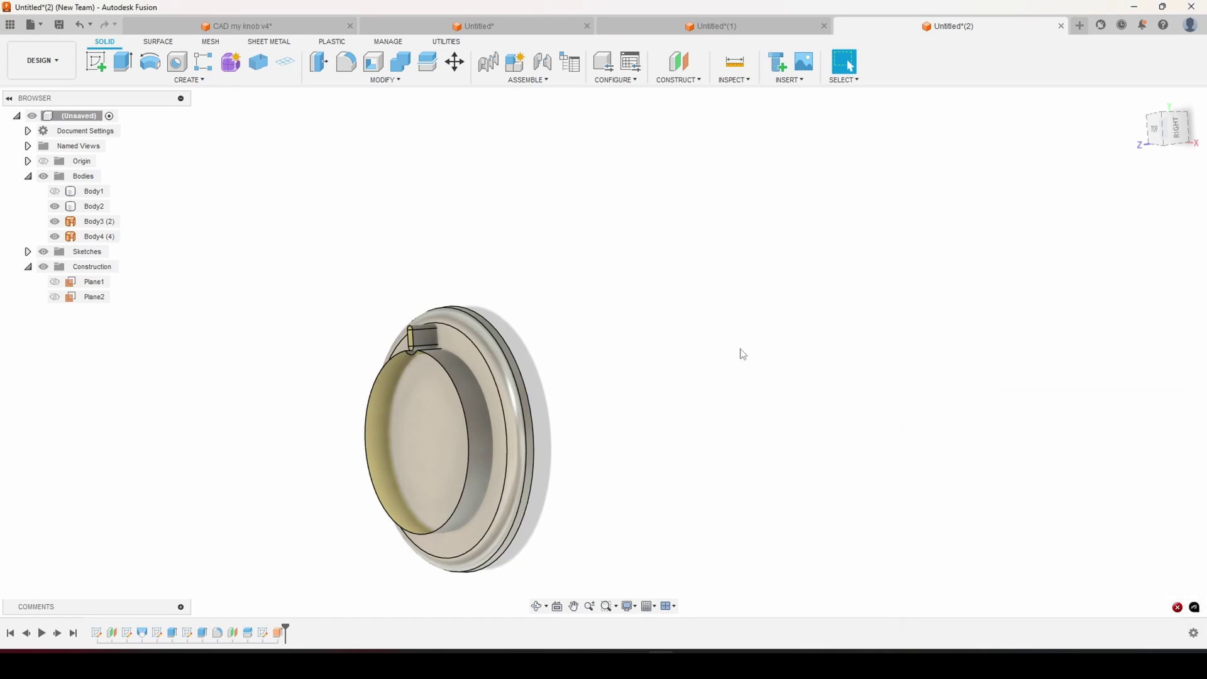
- Split Body2 with its splitting tool again, successfully creating Body5
shift+middle_drag(561, 378, 560, 425)
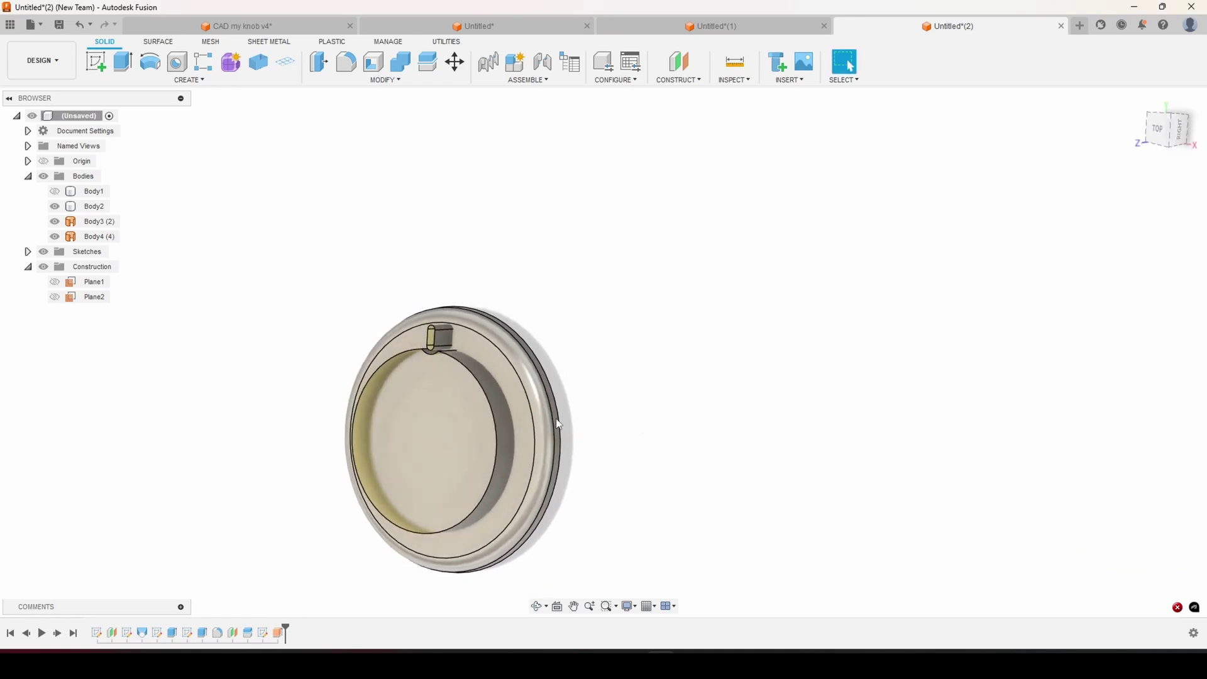
click(427, 63)
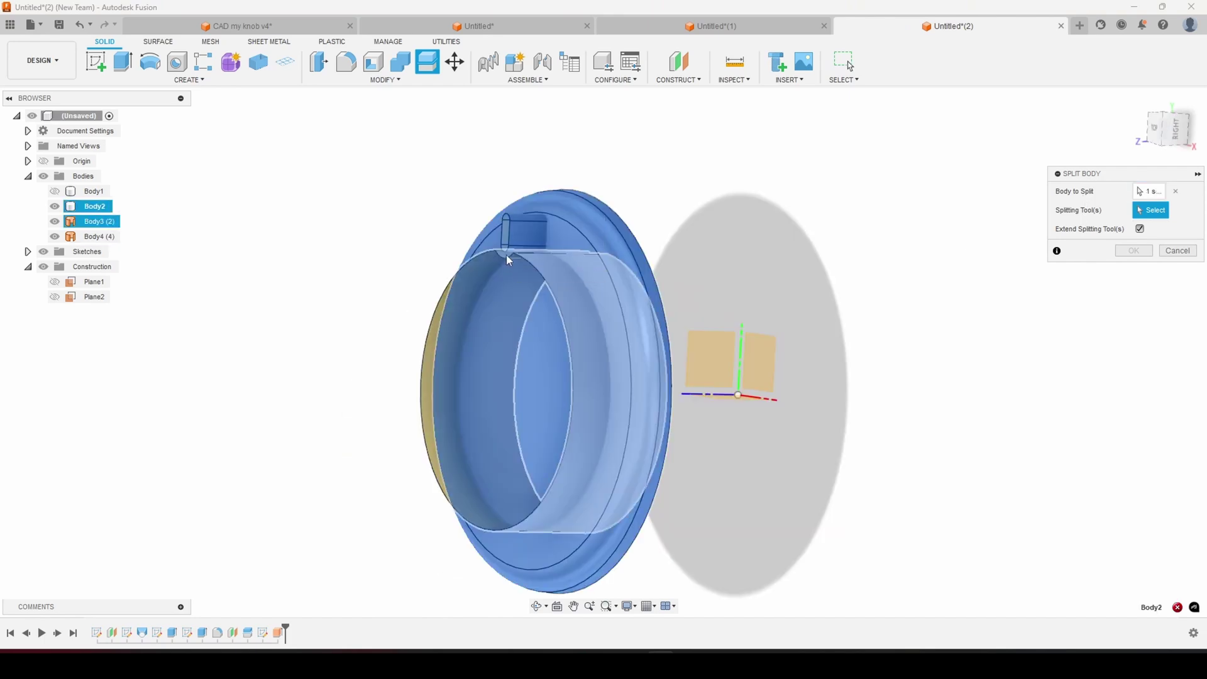
click(507, 261)
shift+middle_drag(851, 357, 888, 379)
click(1129, 252)
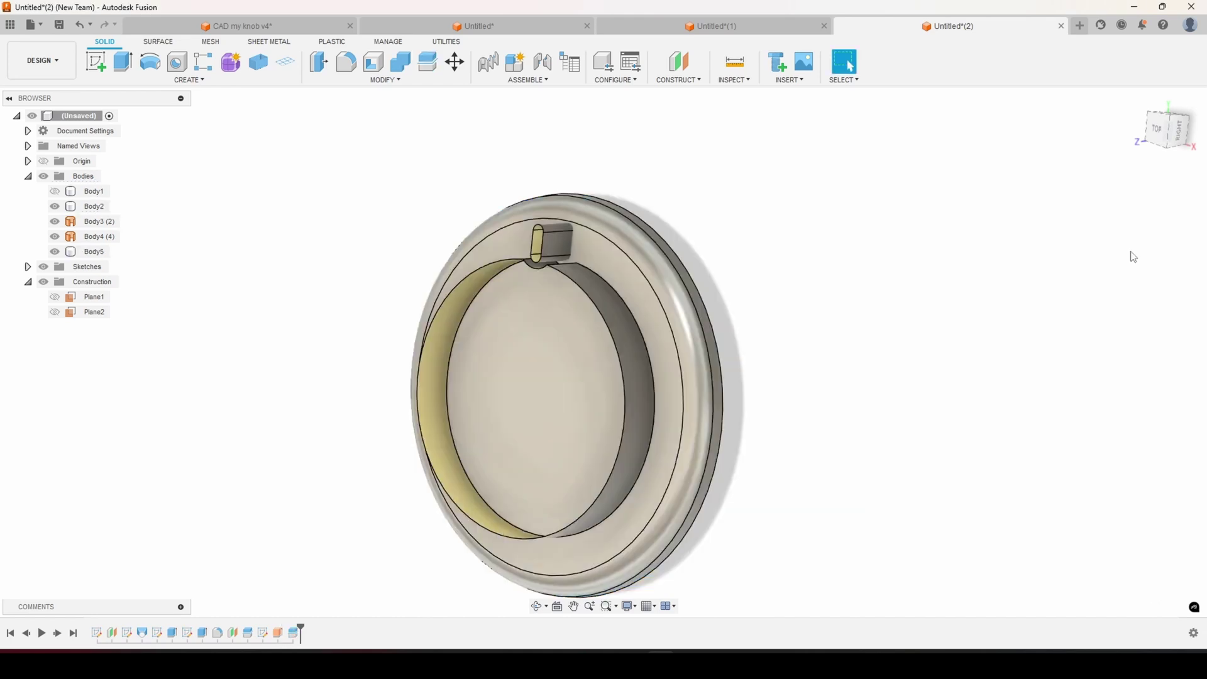
mouse_move(872, 411)
shift+middle_down()
mouse_move(843, 394)
mouse_move(865, 390)
shift+middle_up()
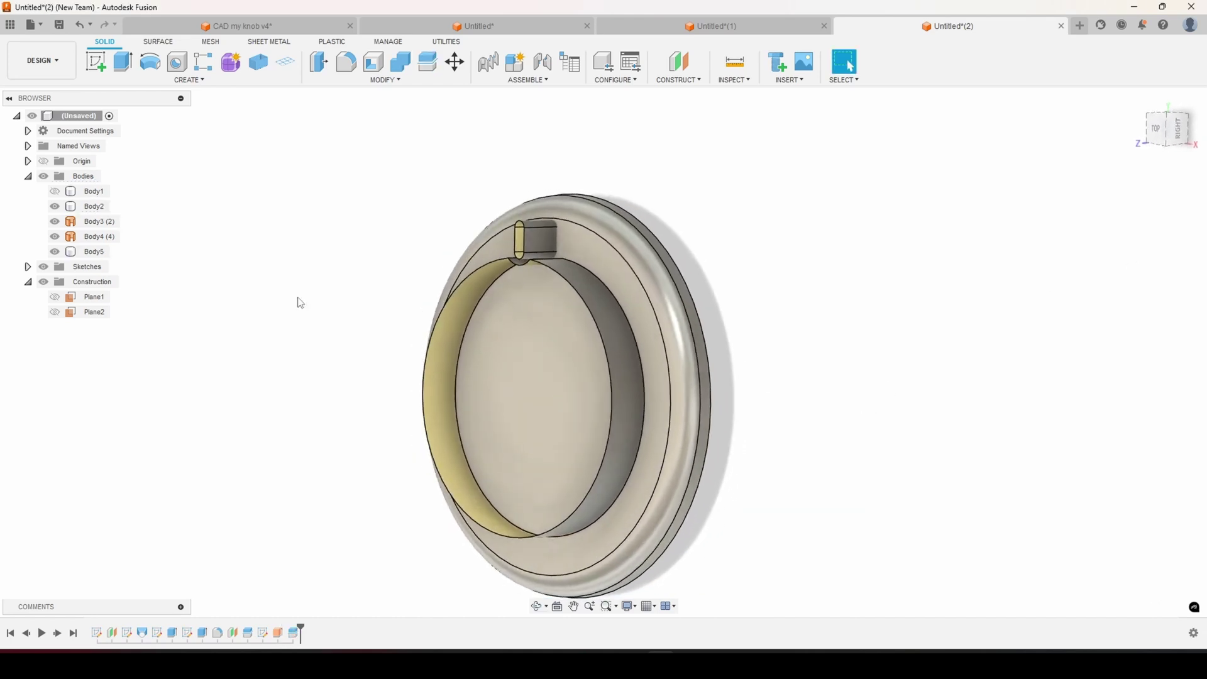
- Hide Body3 and briefly toggle Body4 and Body5 to inspect the parts
click(54, 237)
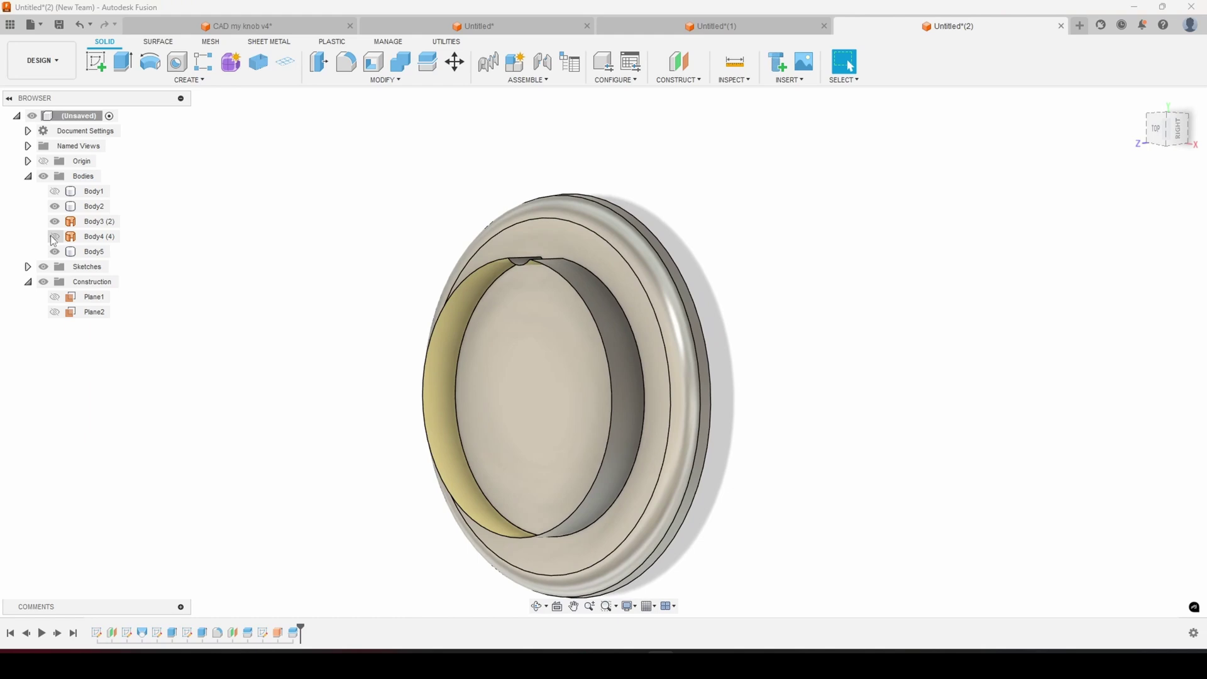
click(55, 237)
click(55, 223)
click(55, 251)
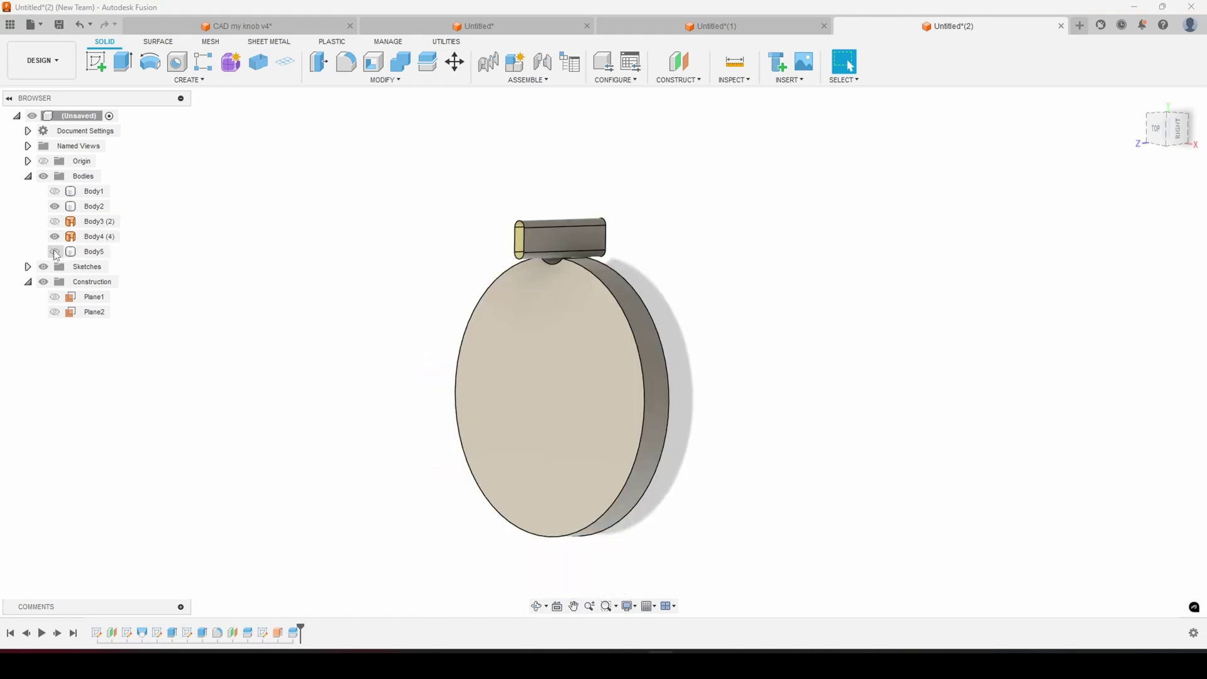
click(55, 252)
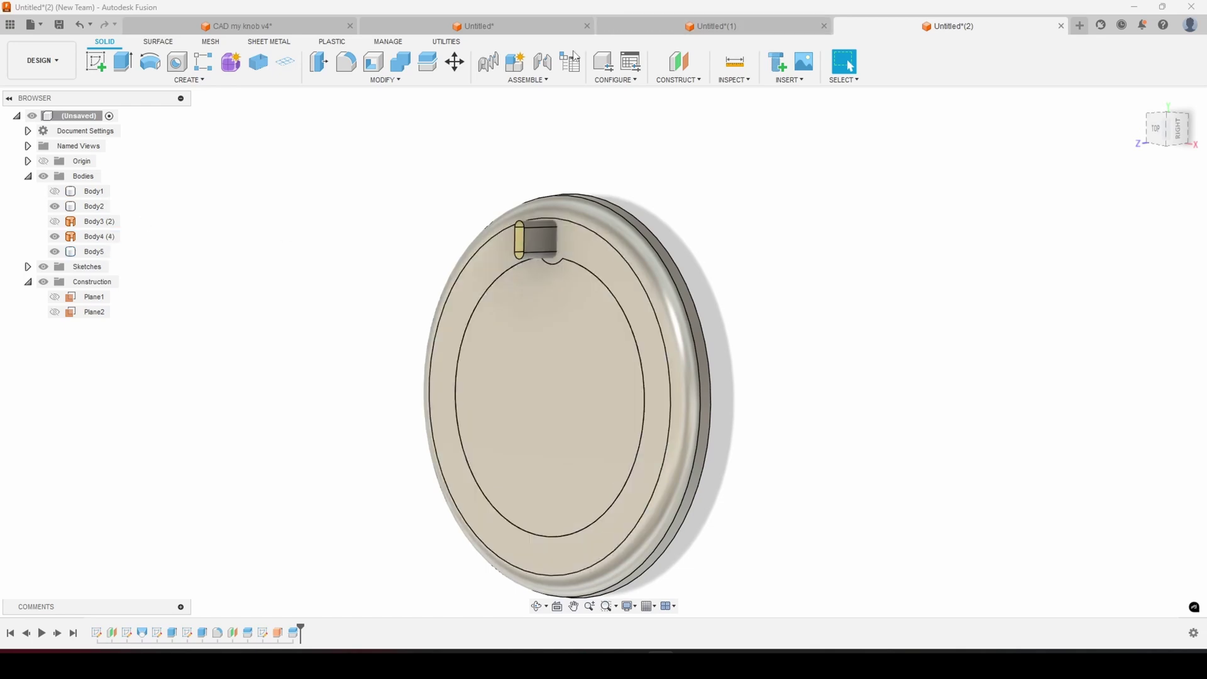
- Split the rounded ring Body5 using Body4 as the splitting tool
click(427, 61)
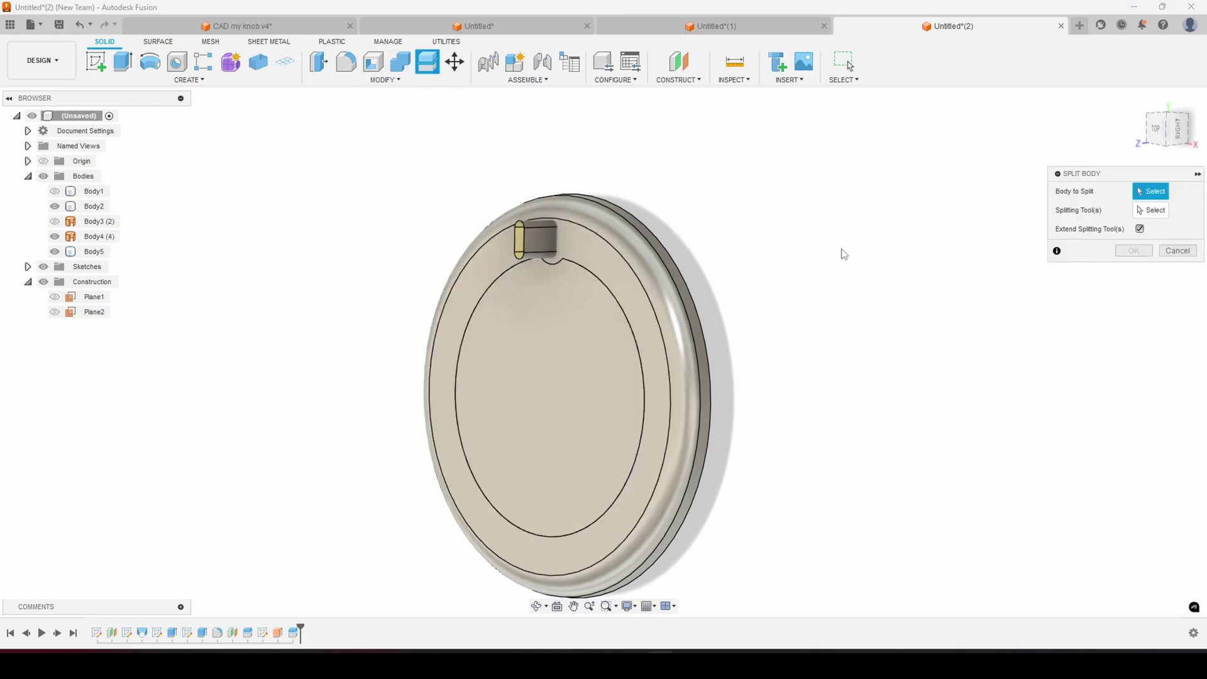
click(589, 258)
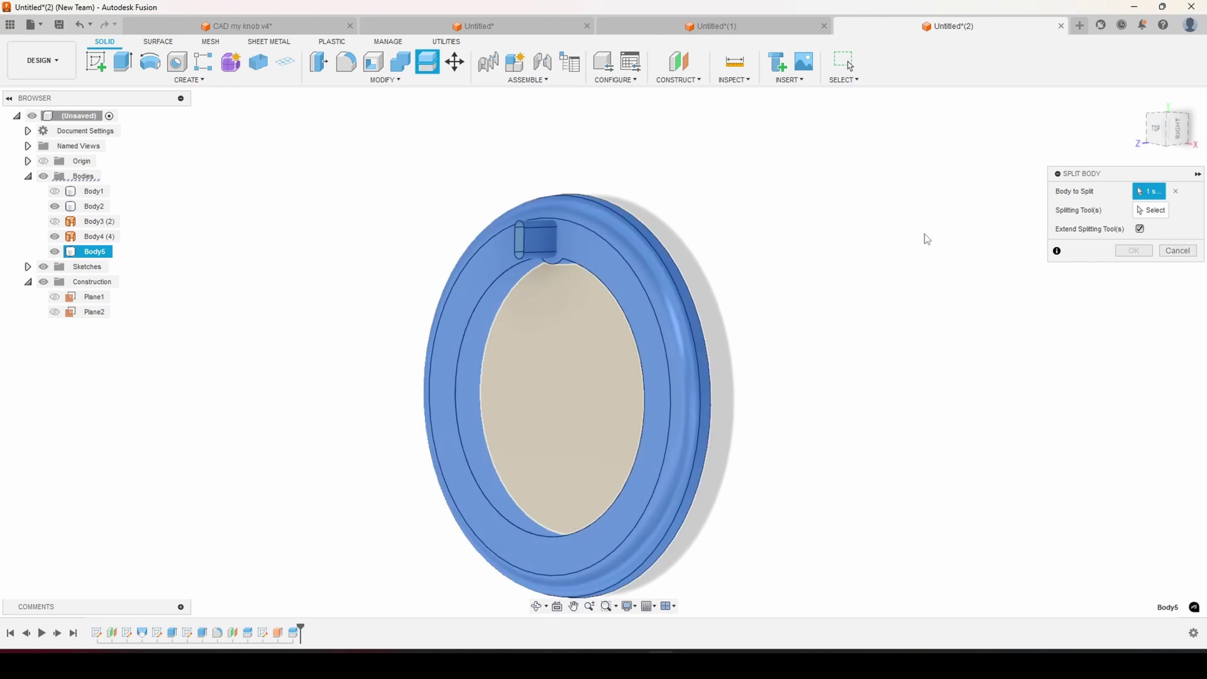
click(1144, 211)
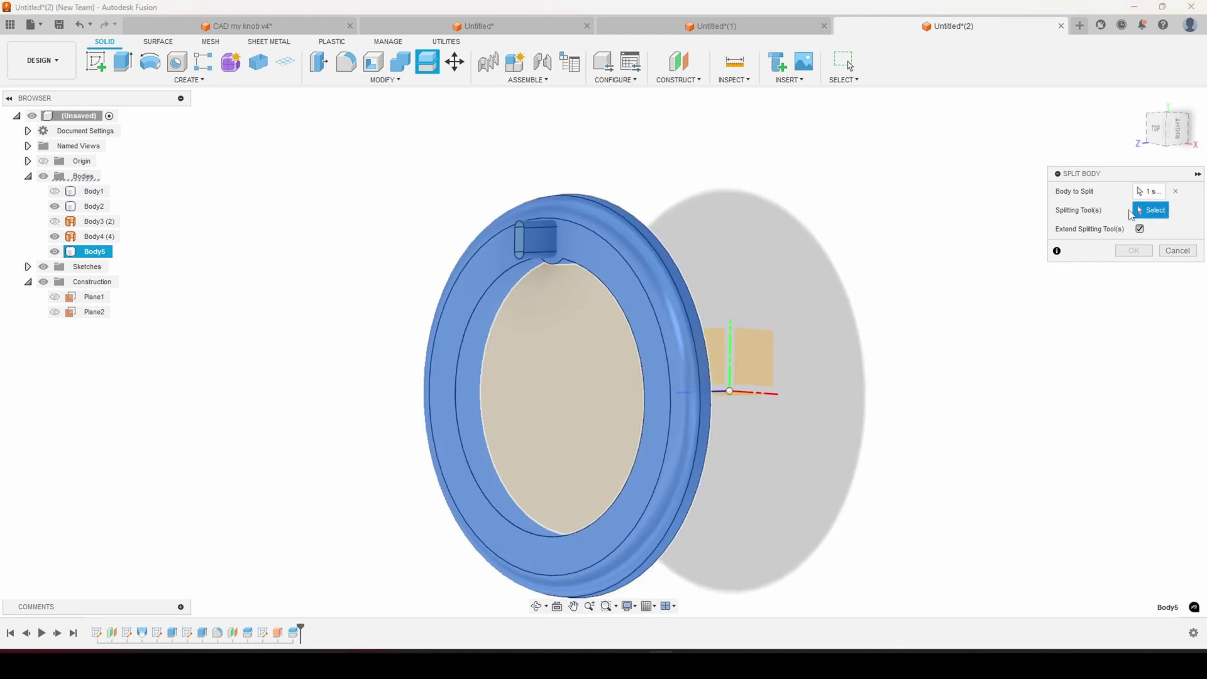
click(536, 249)
click(524, 246)
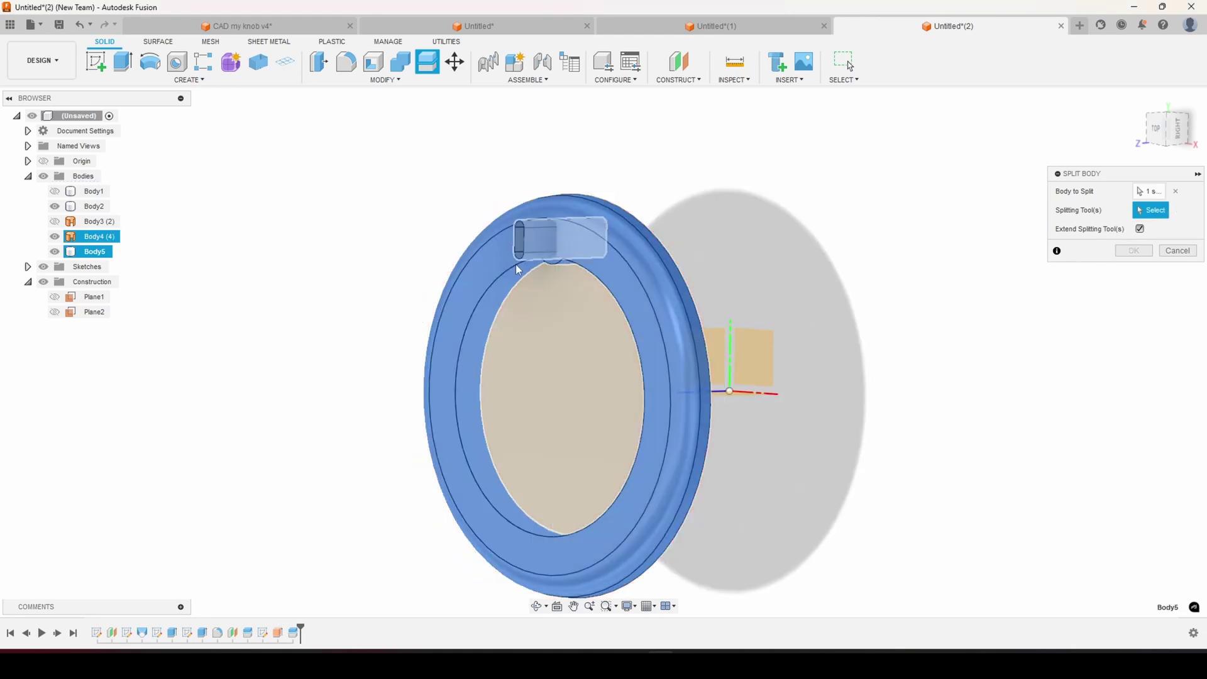
click(525, 245)
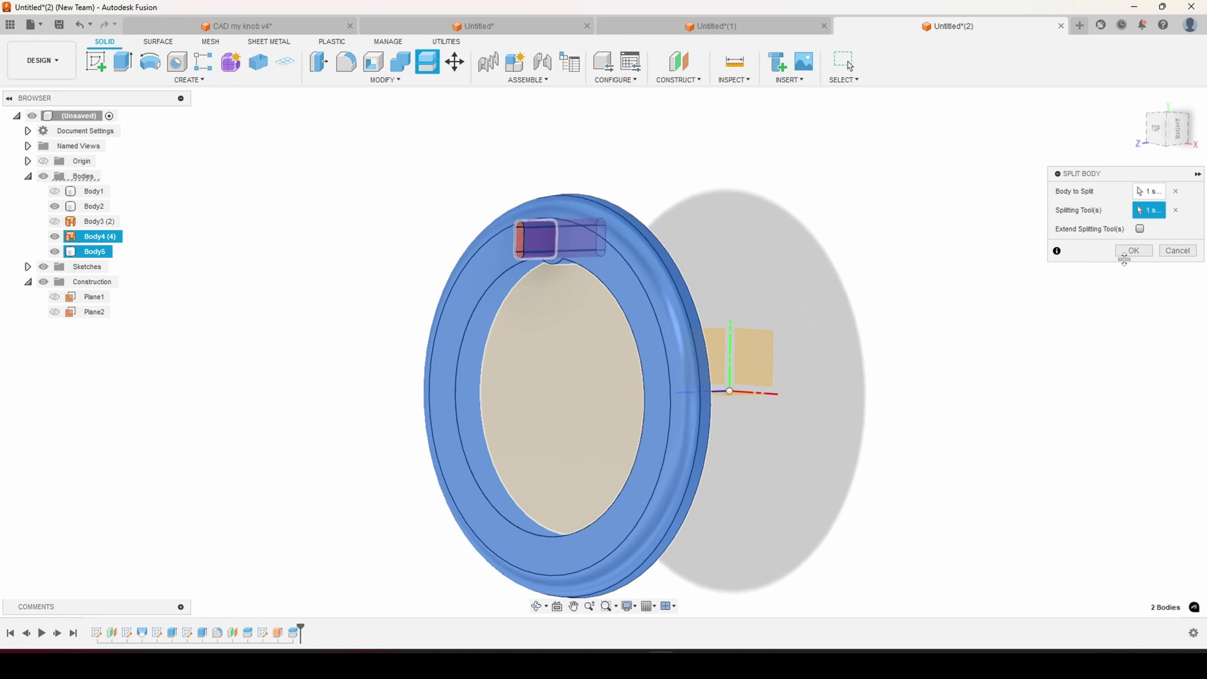
click(1133, 251)
- Hide the Body4 block and toggle Body5 off and on to check the slot
click(55, 236)
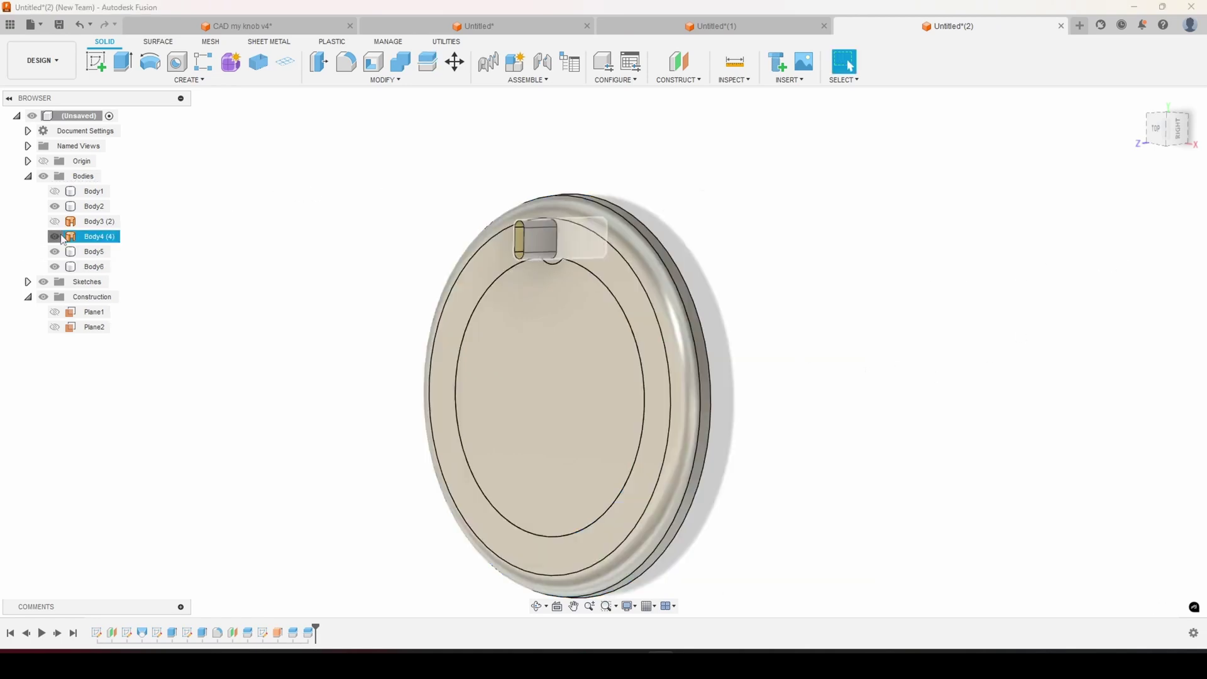
shift+middle_drag(375, 270, 395, 242)
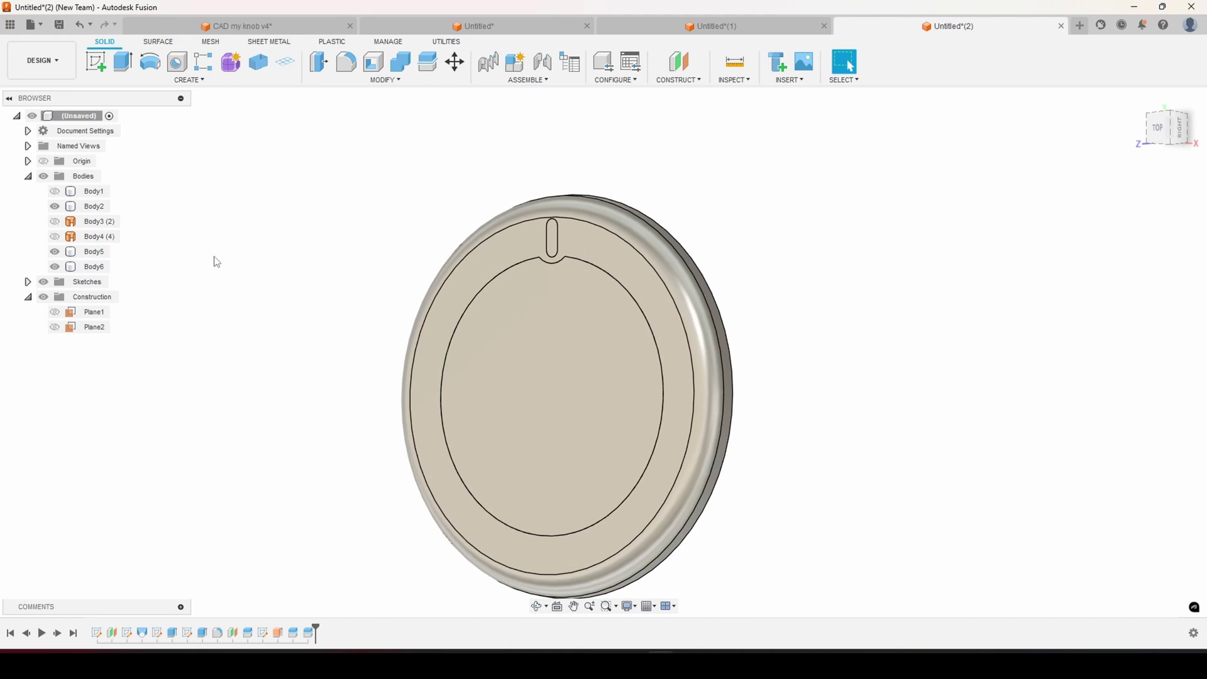
click(55, 251)
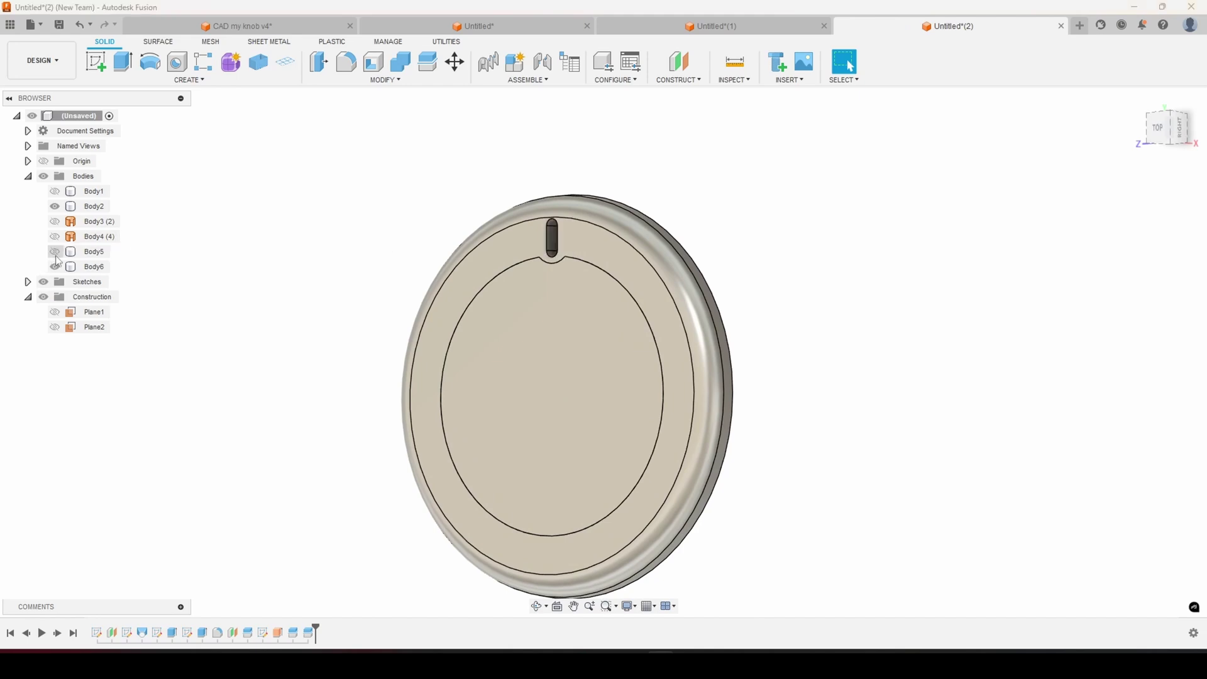
shift+middle_drag(386, 235, 407, 242)
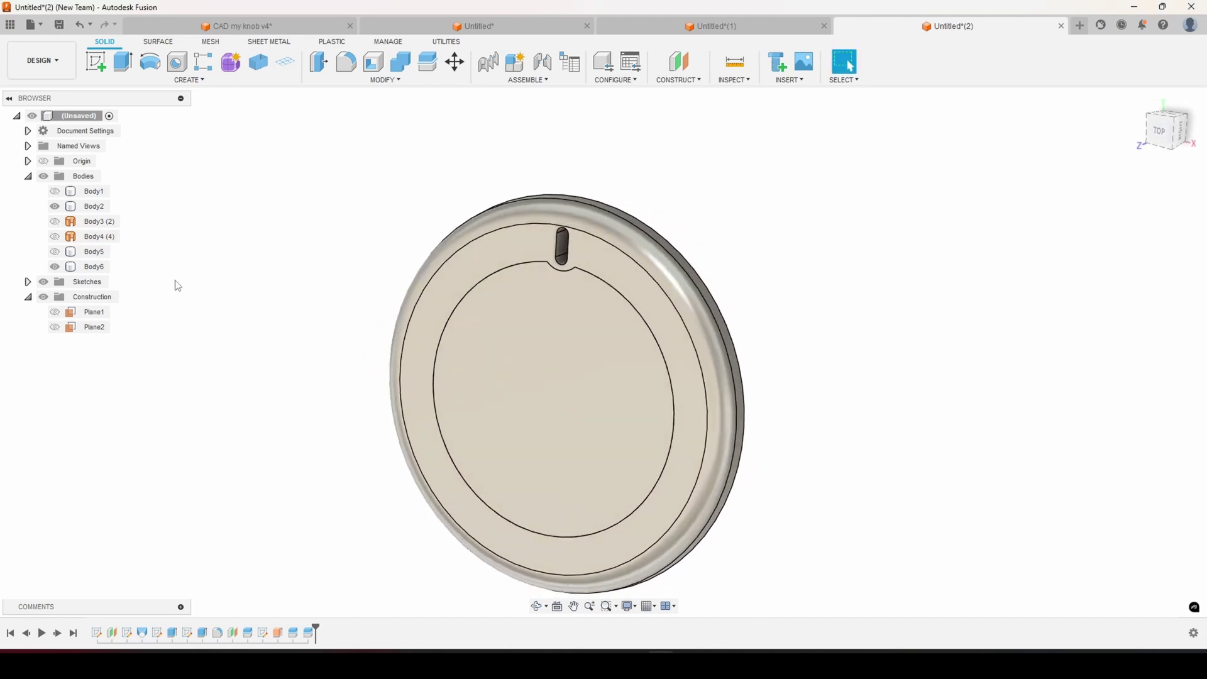
click(55, 251)
- Show the main knob Body1 and select Body1 and Body2 to review the result
click(54, 191)
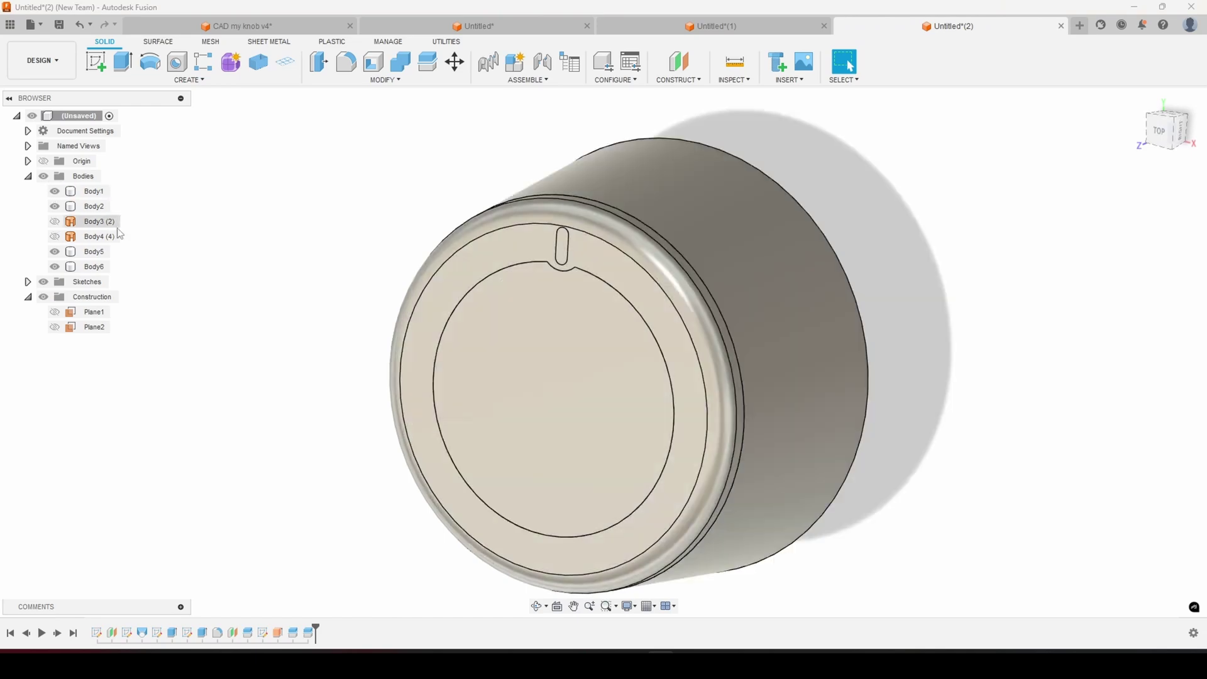
shift+middle_drag(377, 285, 369, 322)
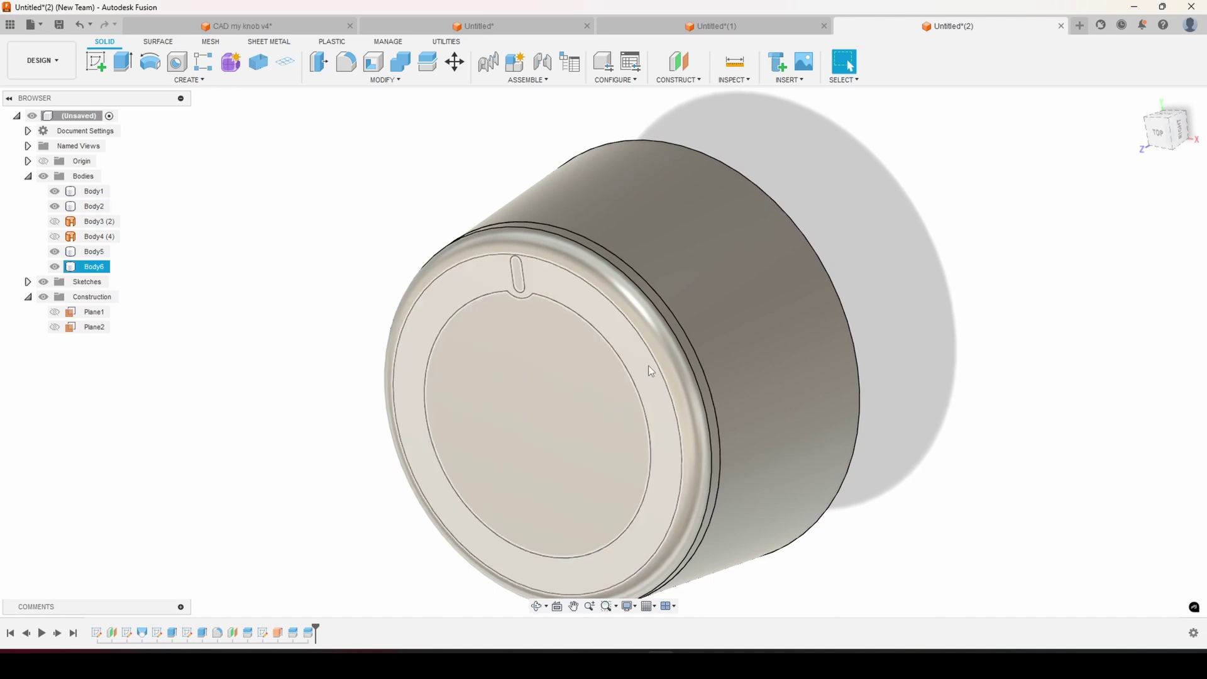
scroll(778, 499, down, 3)
scroll(803, 487, up, 4)
click(745, 453)
shift+middle_drag(745, 453, 691, 450)
click(520, 432)
- Select the knob on Plate 5 and expand CAD my knob v4.step to list SOLID-1 to SOLID-4
click(873, 441)
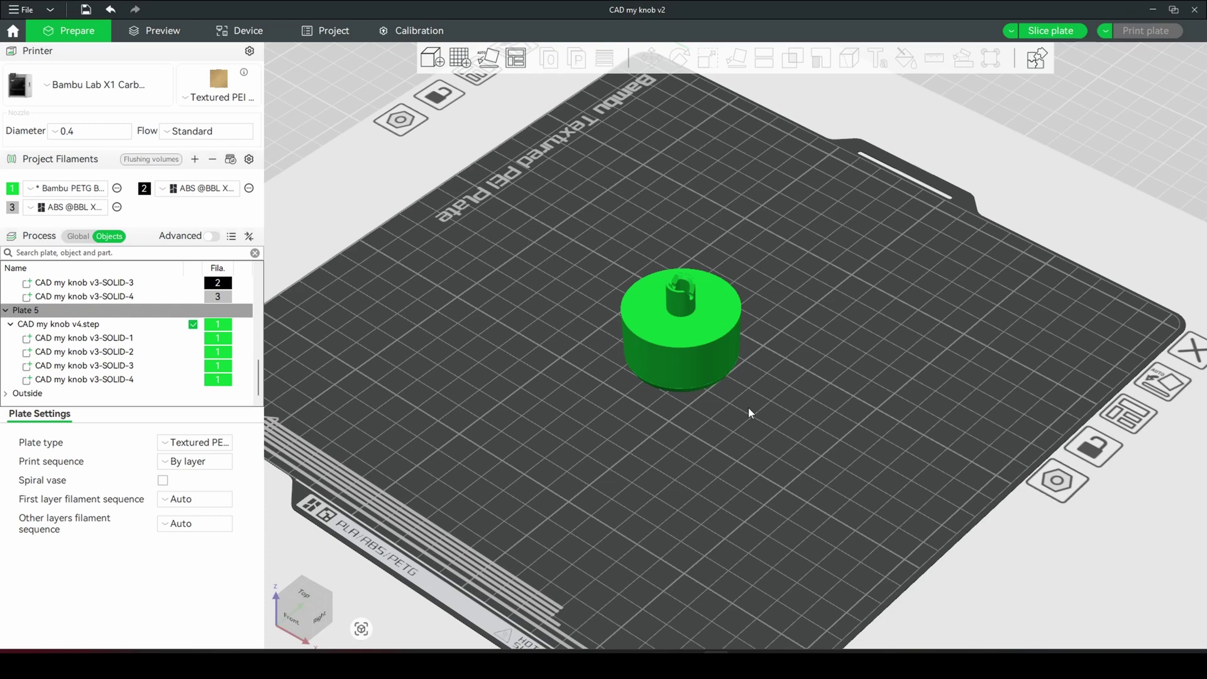
drag(748, 408, 658, 338)
click(686, 371)
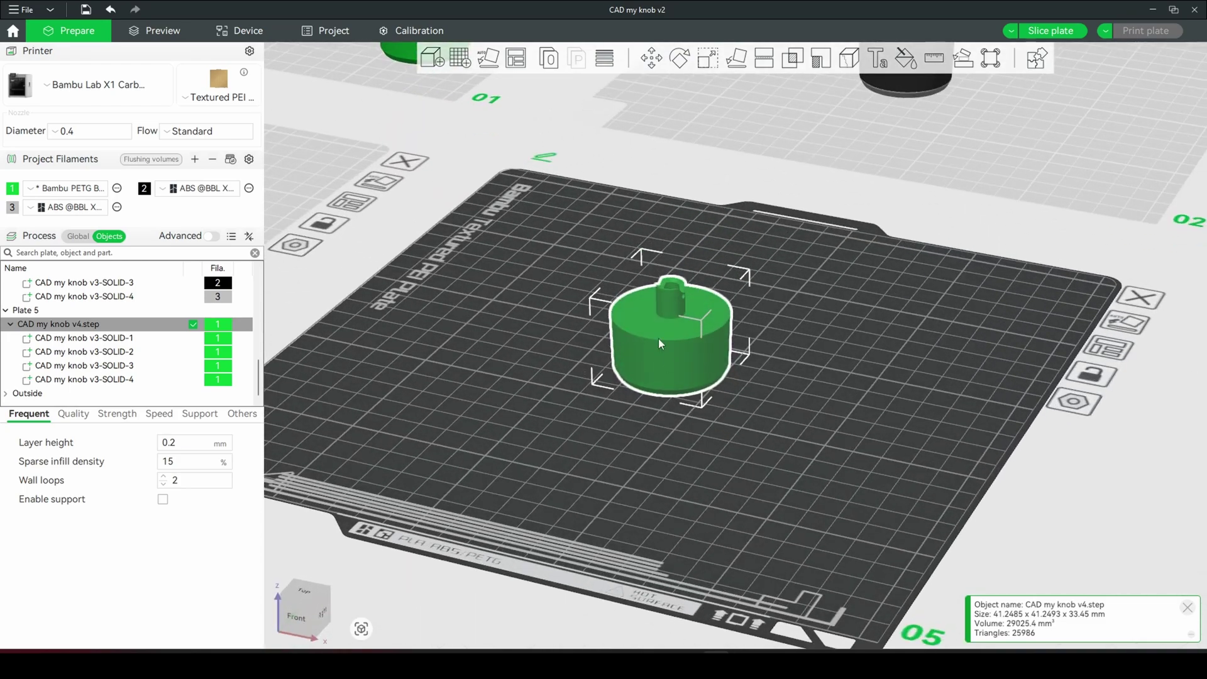
click(11, 324)
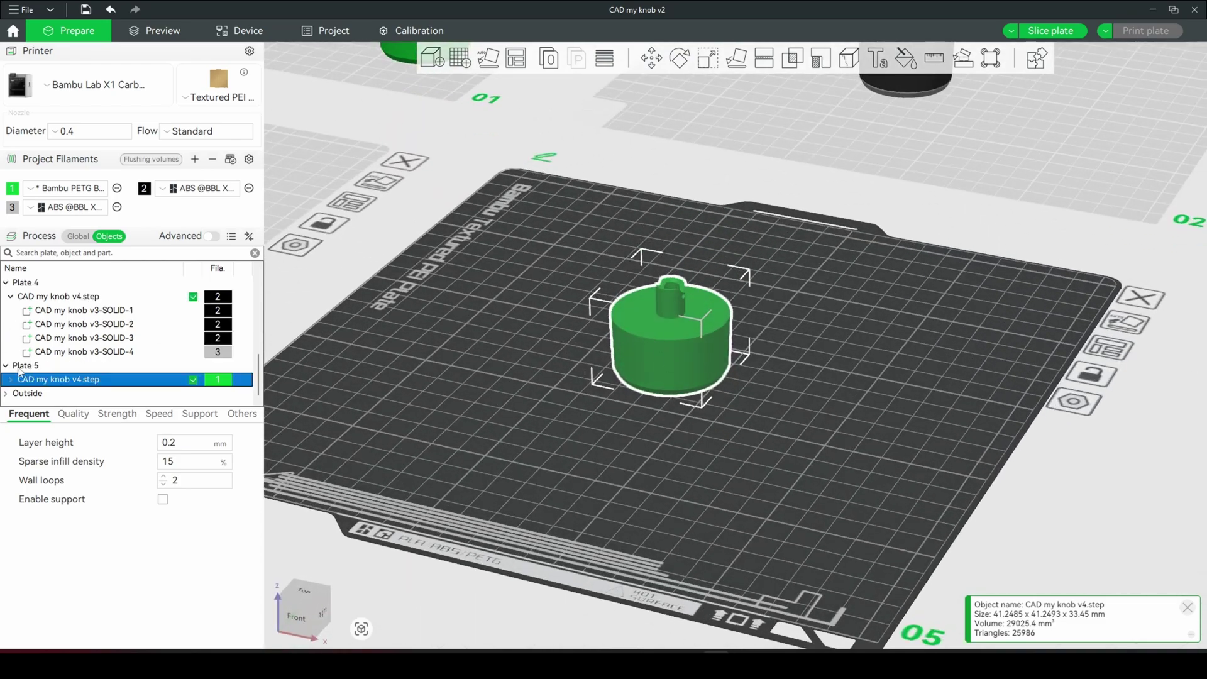
click(11, 380)
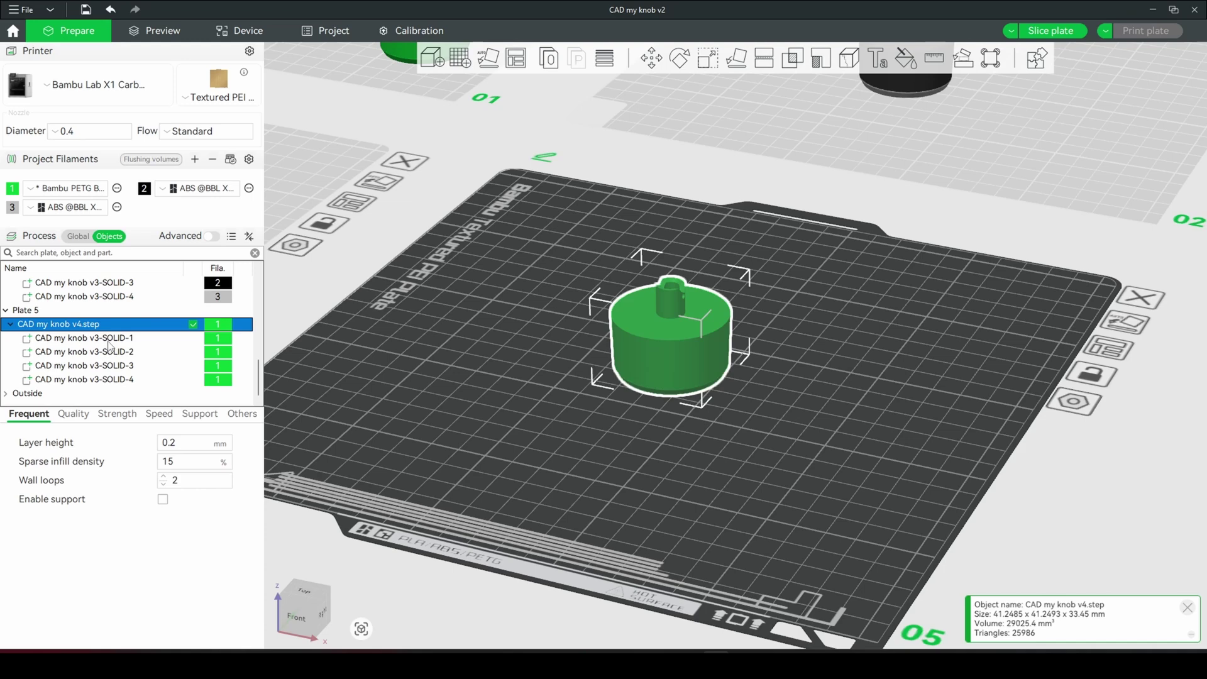
click(108, 344)
click(114, 357)
- Set SOLID-1, SOLID-2, then the whole knob object to black filament 2
click(113, 366)
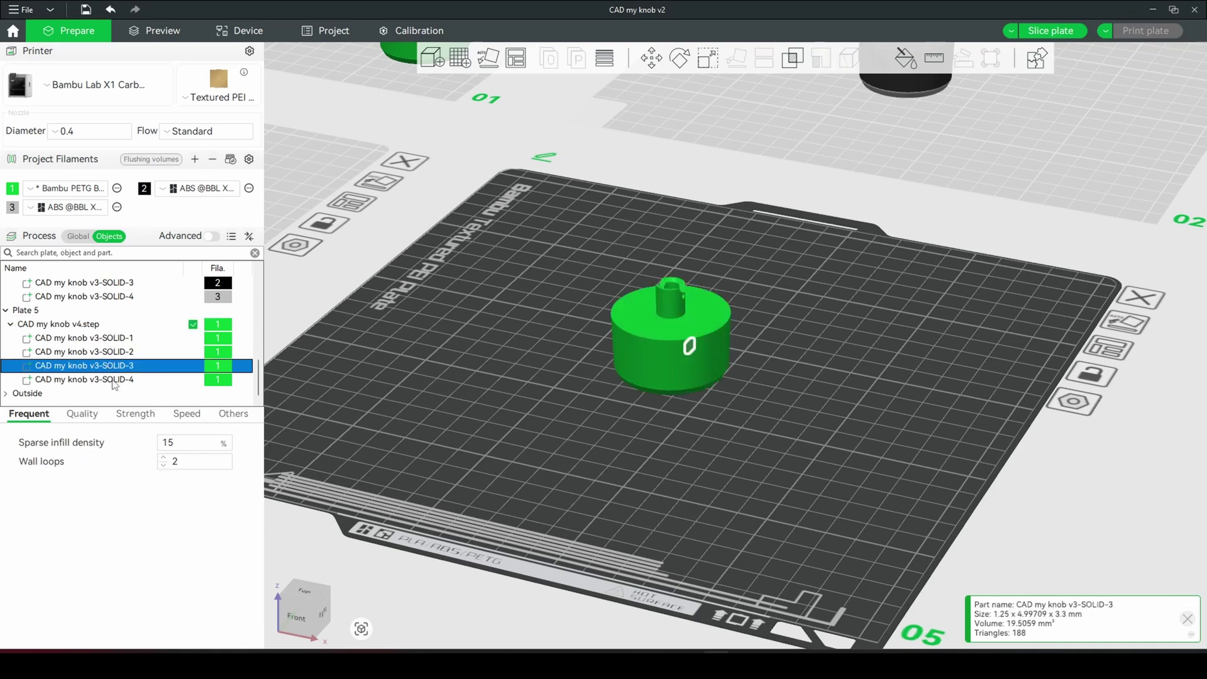
click(115, 380)
click(114, 339)
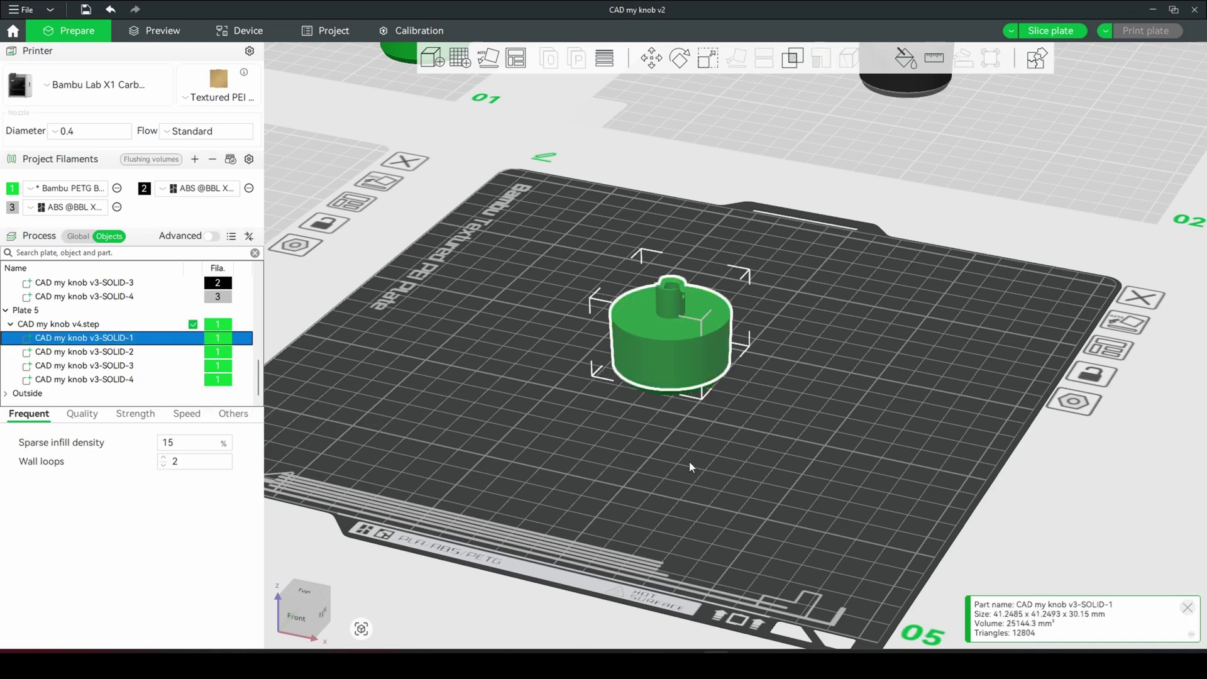
drag(665, 511, 682, 466)
key(2)
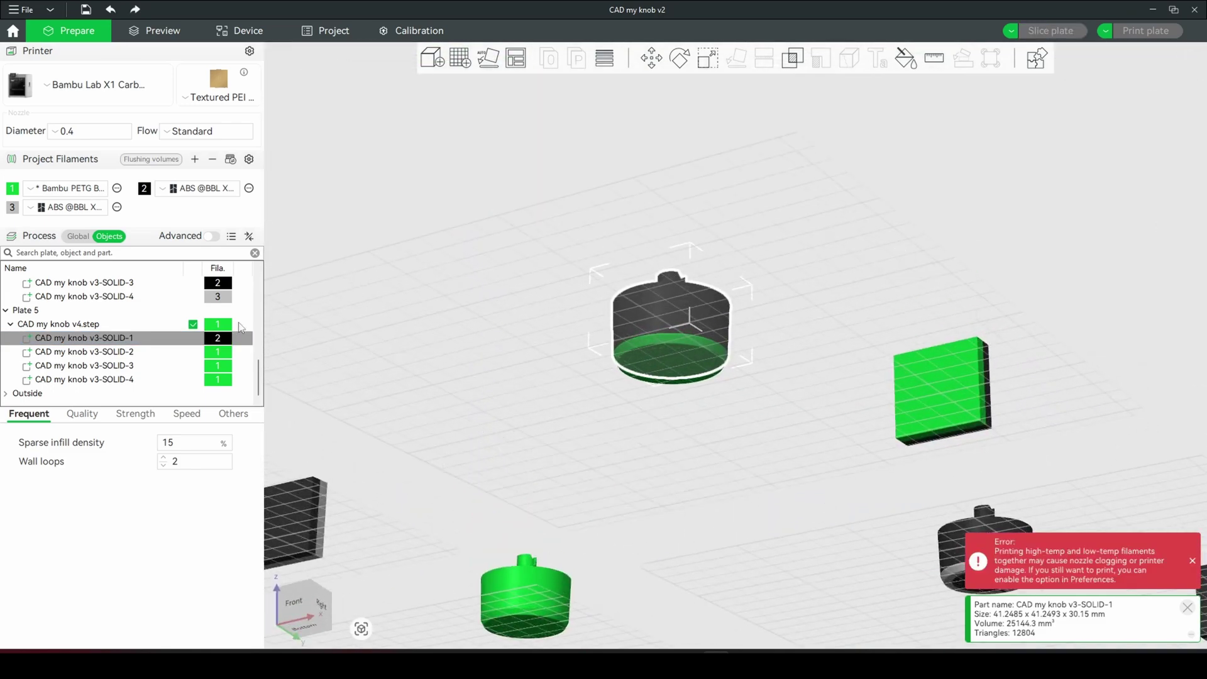
click(104, 355)
key(2)
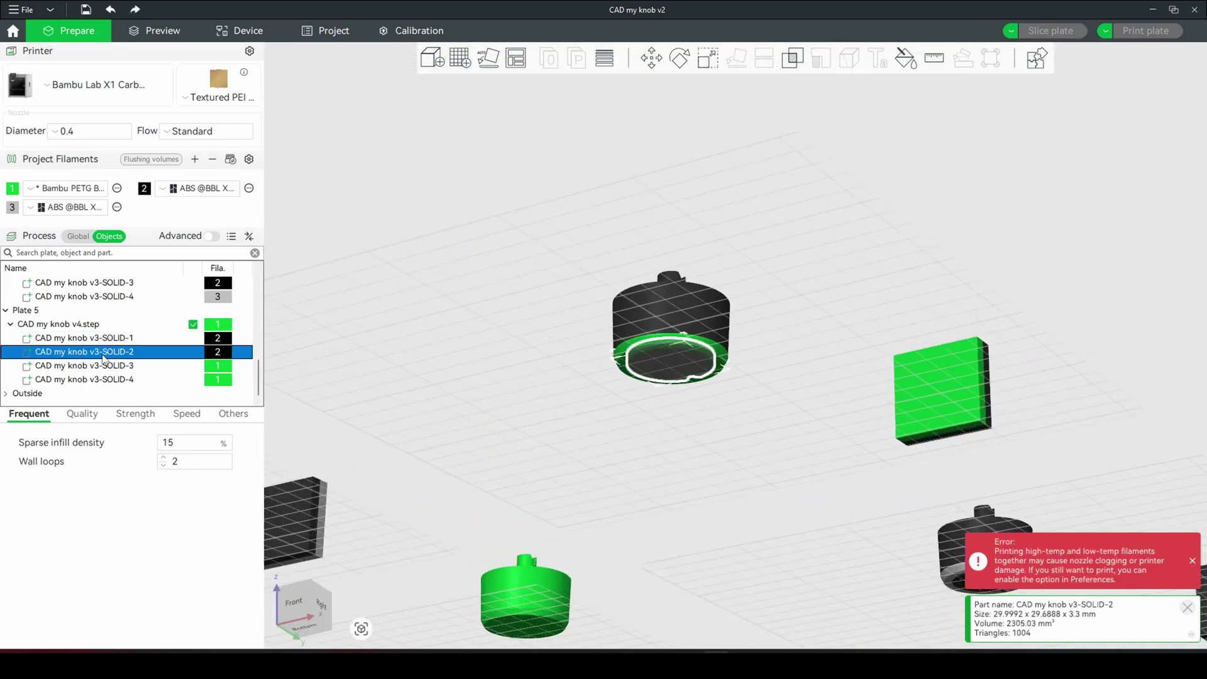
click(114, 326)
key(2)
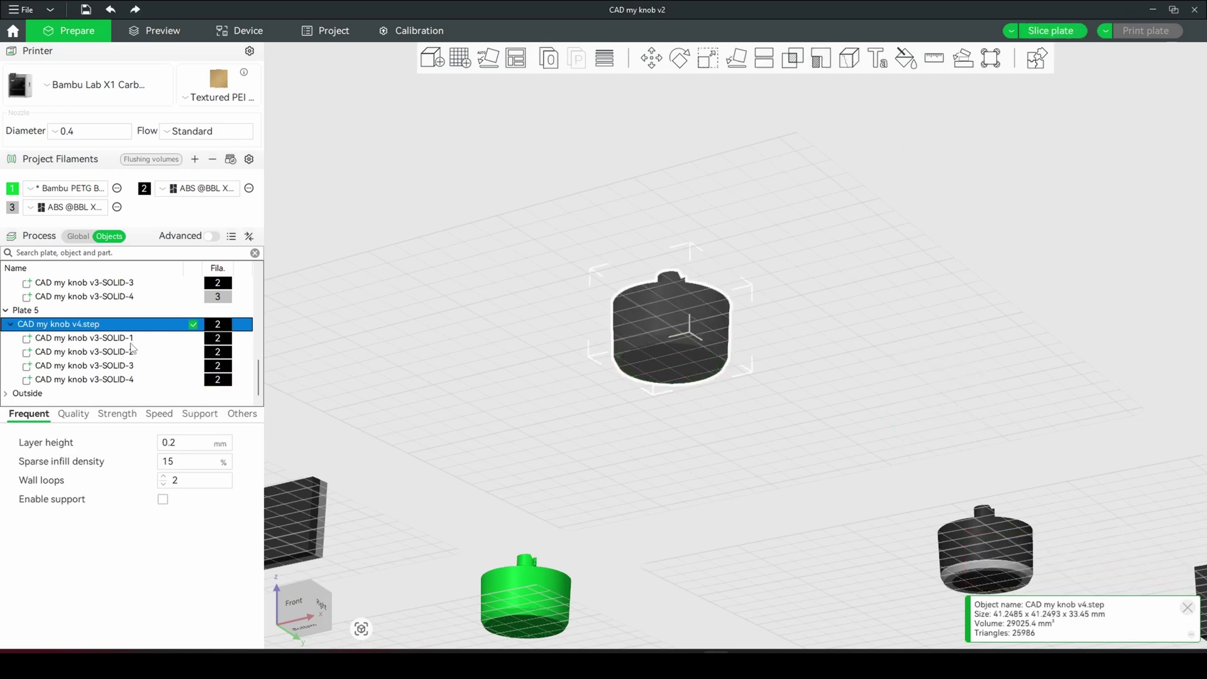
- Give the SOLID-4 ring the light grey filament 3
click(117, 339)
click(112, 352)
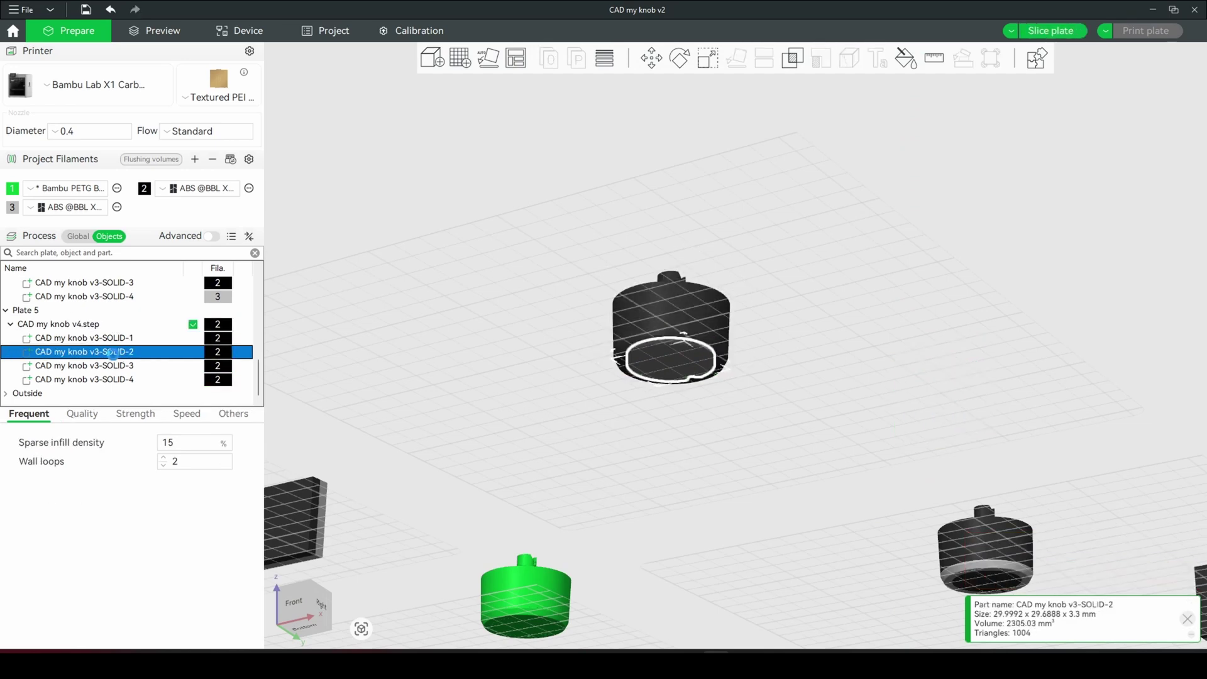
click(117, 367)
click(118, 380)
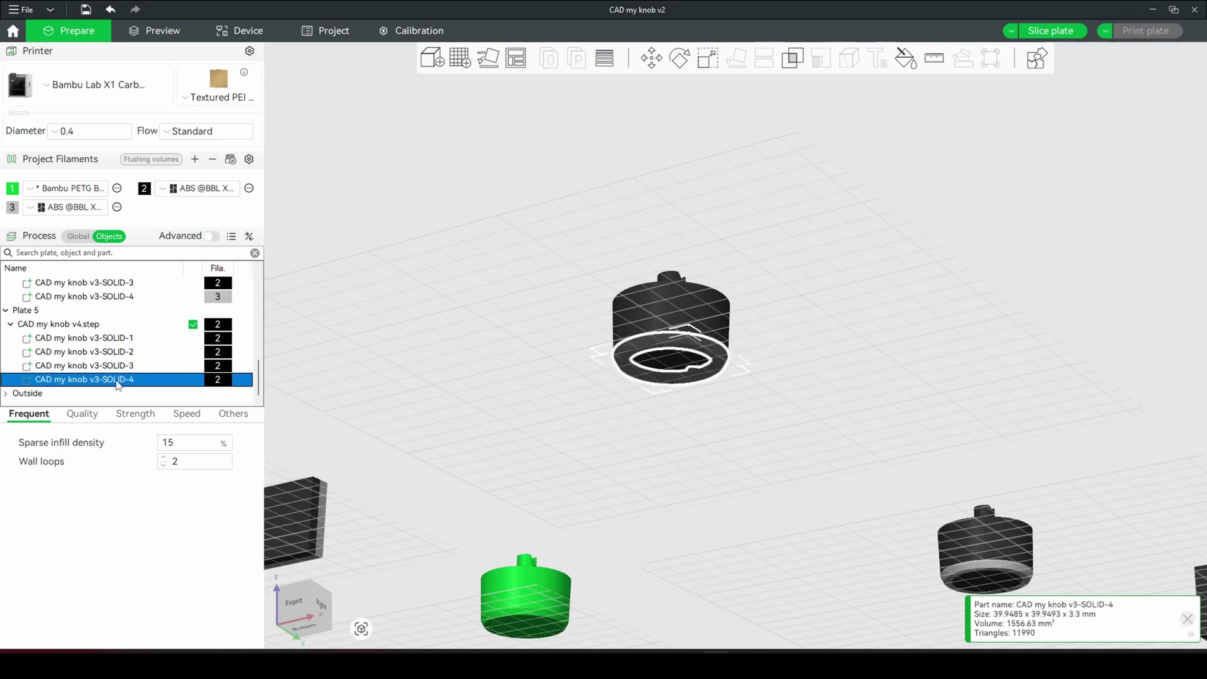
scroll(728, 392, up, 5)
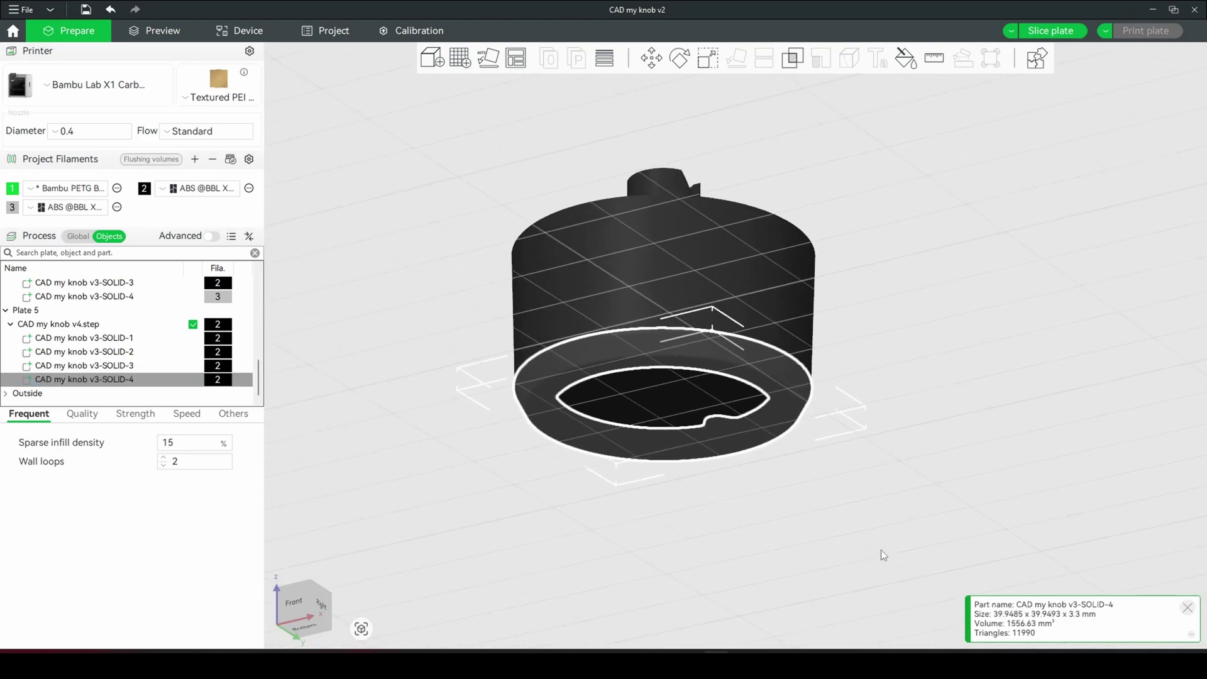
key(3)
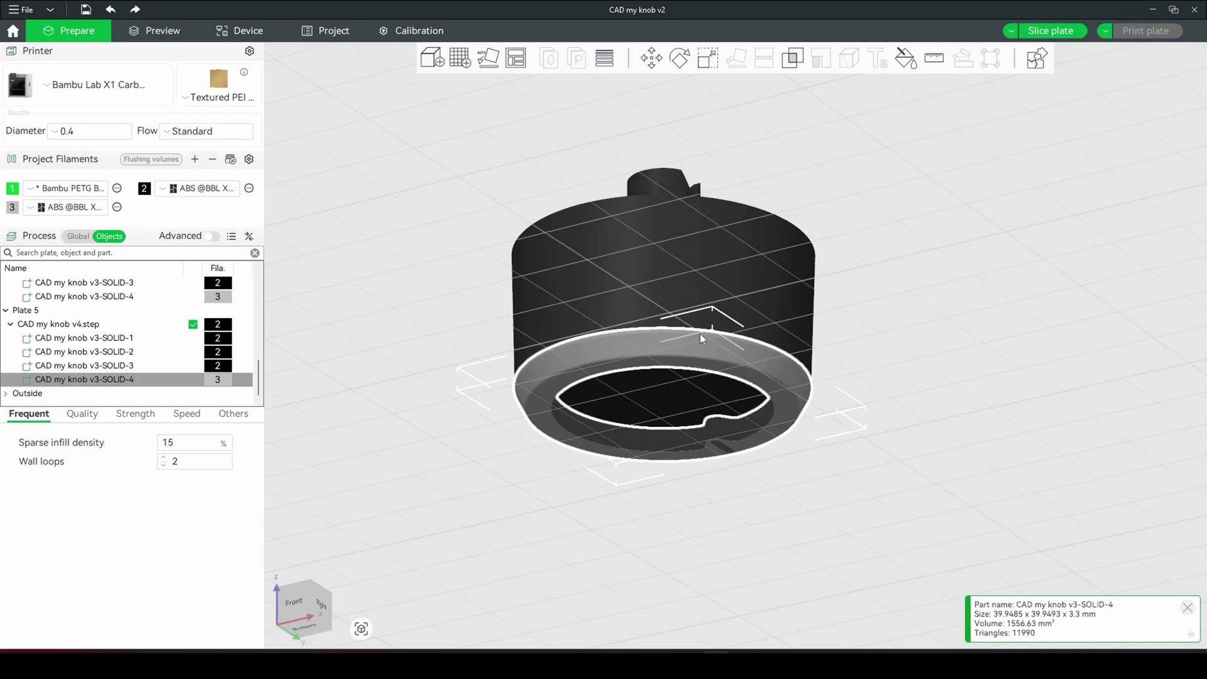
click(919, 493)
drag(919, 493, 824, 450)
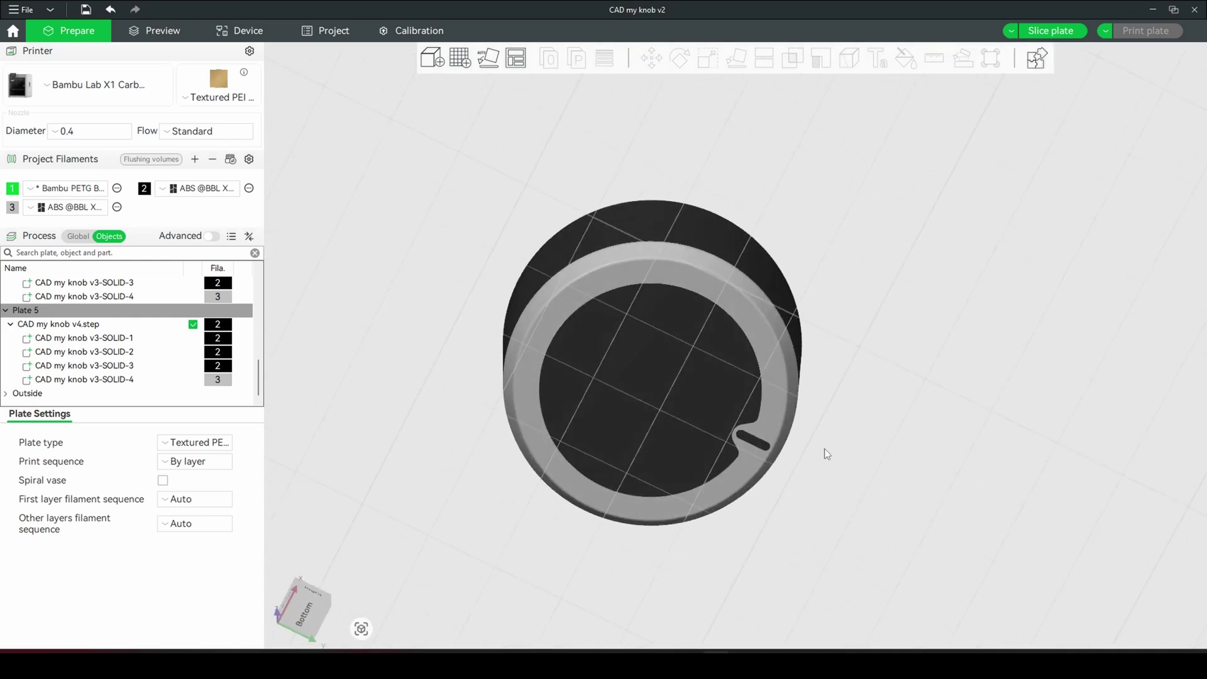
scroll(635, 535, up, 3)
scroll(700, 463, down, 5)
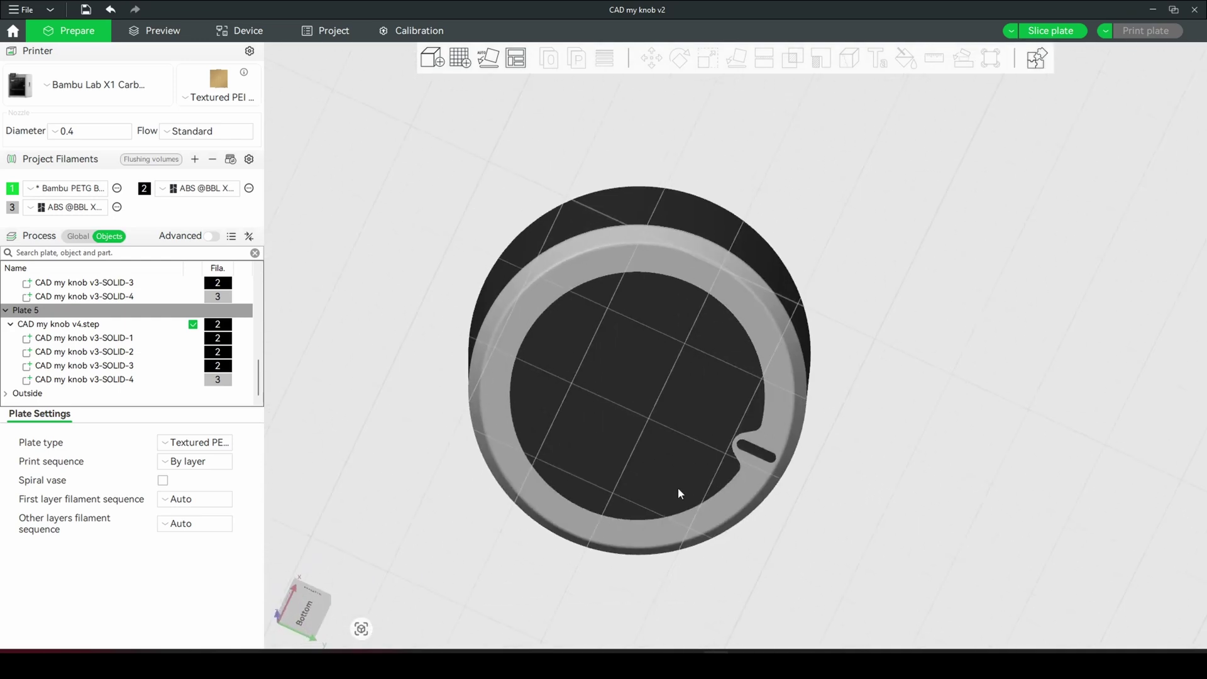